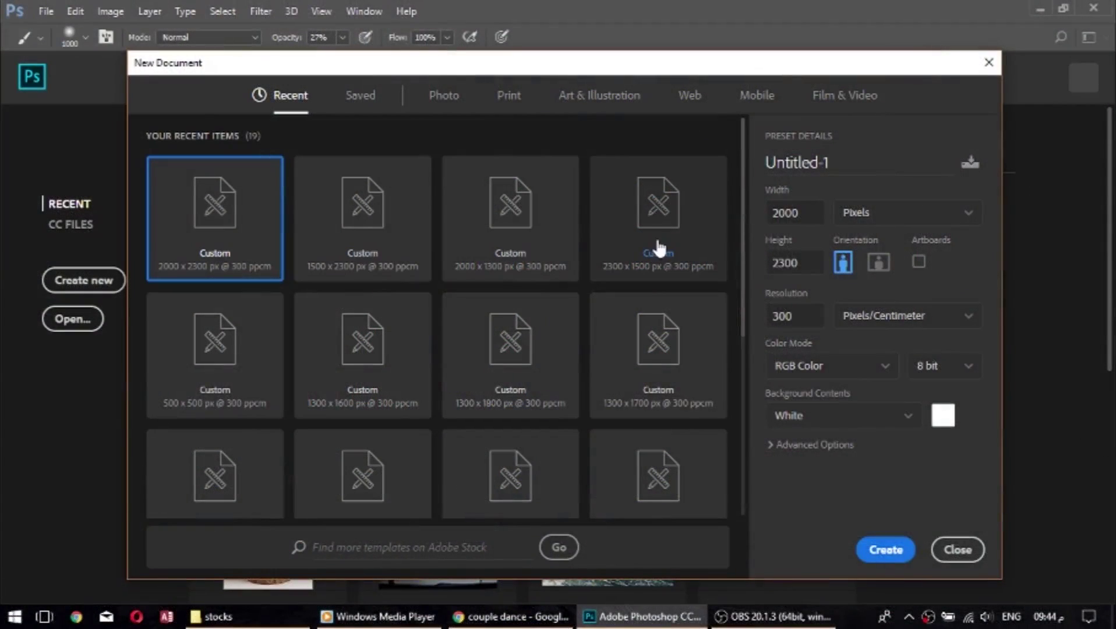
Create a new blank 2300 x 1500 px landscape document from the recent preset.
{"action": "left_click", "coordinate": [668, 251]}
{"action": "left_click", "coordinate": [885, 549]}
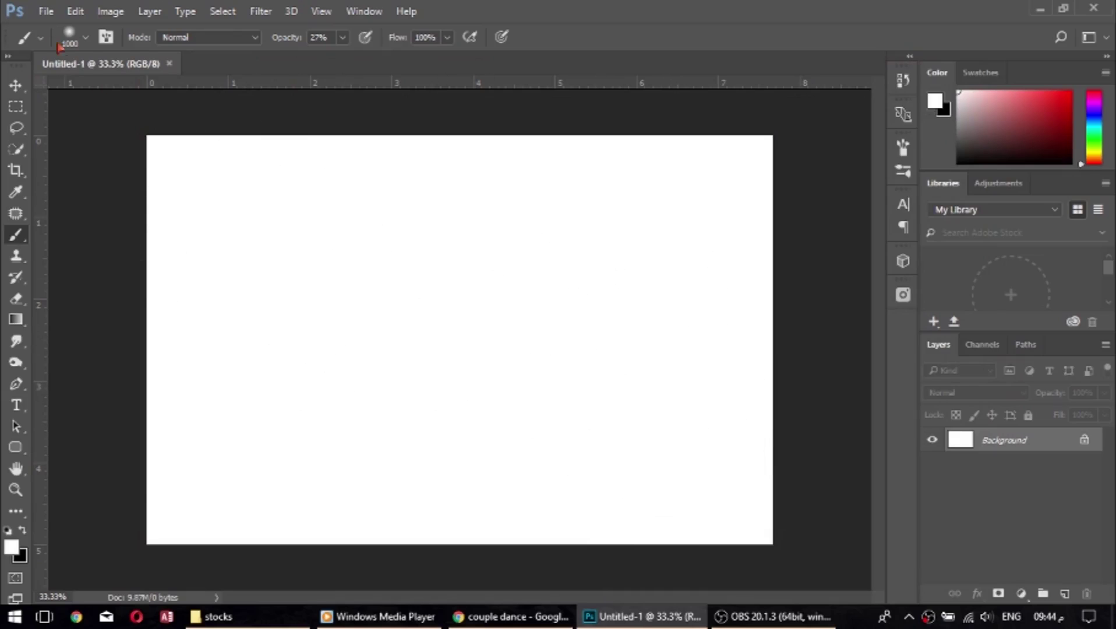
{"action": "left_click", "coordinate": [46, 11]}
Open m.jpg from G: > PS work > stocks, passing it through Camera Raw unchanged.
{"action": "left_click", "coordinate": [52, 42]}
{"action": "left_click", "coordinate": [152, 129]}
{"action": "double_click", "coordinate": [323, 311]}
{"action": "scroll", "coordinate": [440, 236], "scroll_direction": "down", "scroll_amount": 5}
{"action": "double_click", "coordinate": [373, 204]}
{"action": "scroll", "coordinate": [408, 203], "scroll_direction": "down", "scroll_amount": 3}
{"action": "left_click", "coordinate": [451, 135]}
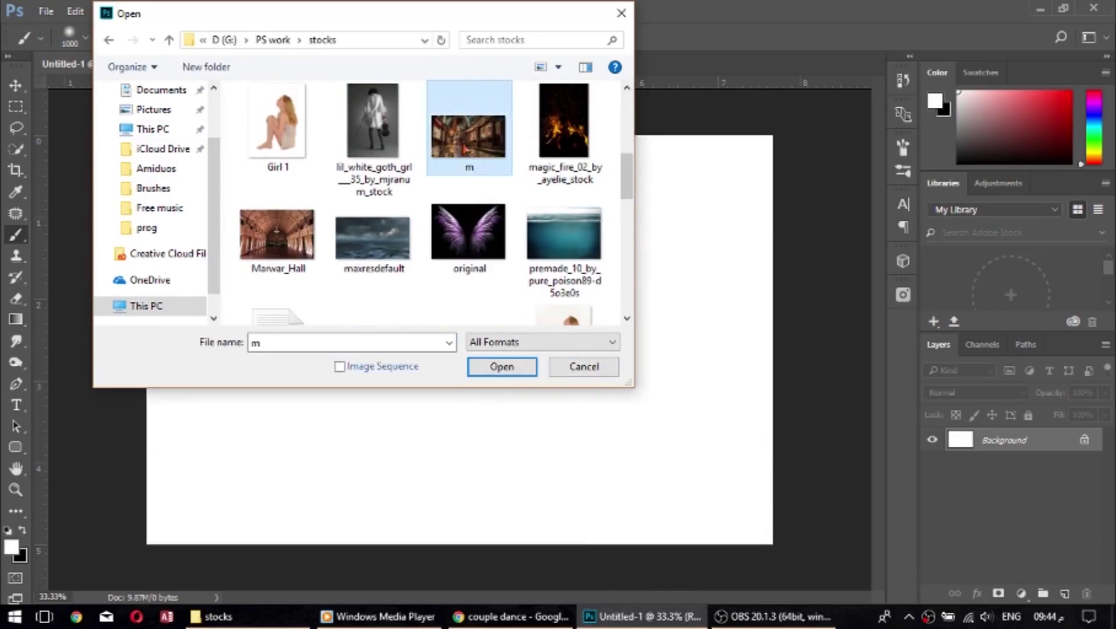
{"action": "left_click", "coordinate": [501, 366]}
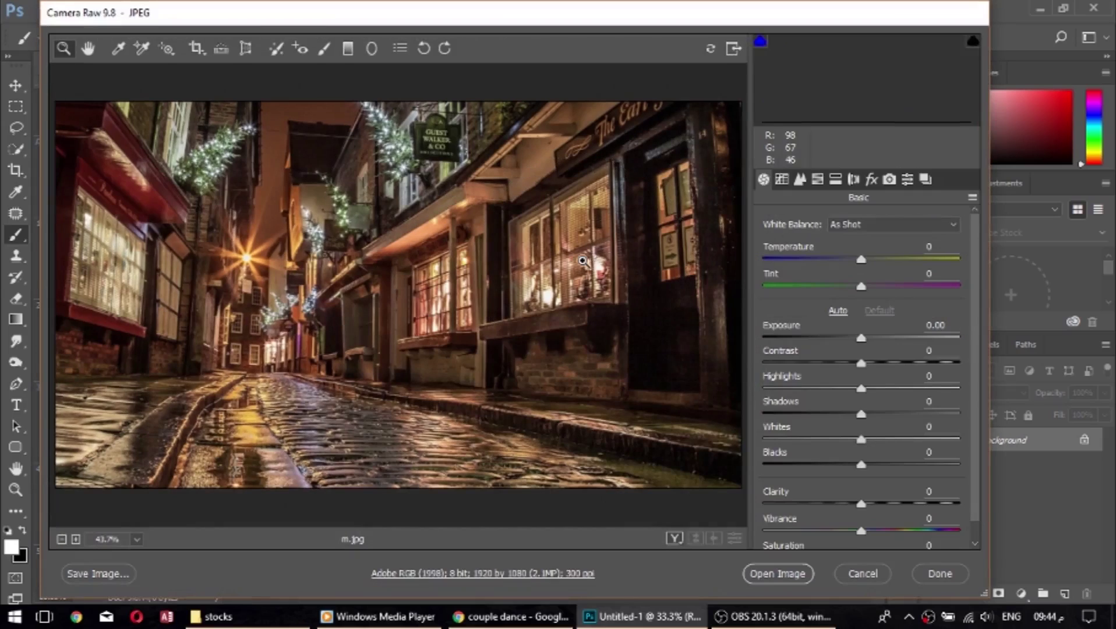
{"action": "left_click", "coordinate": [777, 573]}
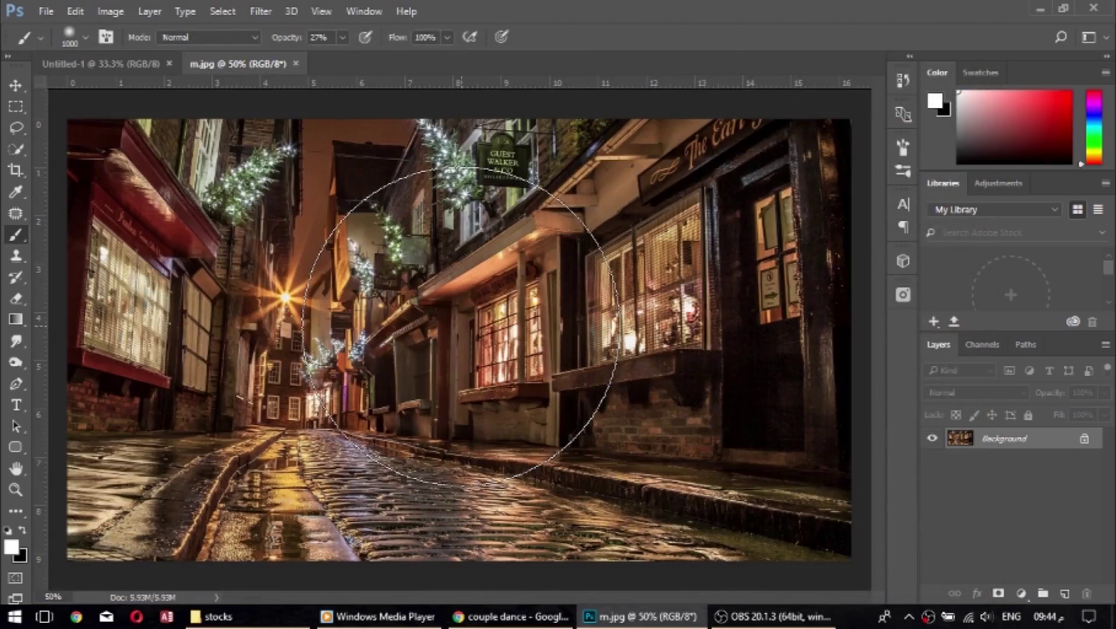
Drag the street photo into the blank document as Layer 1 and shift it up-left.
{"action": "key", "text": "v"}
{"action": "left_click_drag", "start_coordinate": [414, 298], "coordinate": [168, 111]}
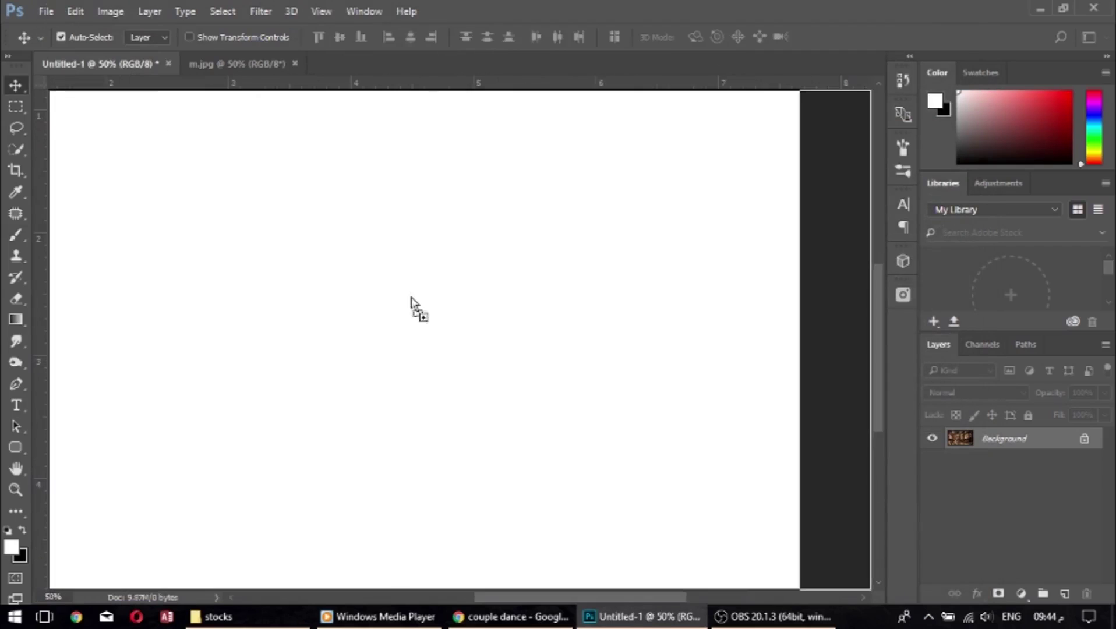
{"action": "left_click_drag", "start_coordinate": [168, 110], "coordinate": [443, 340]}
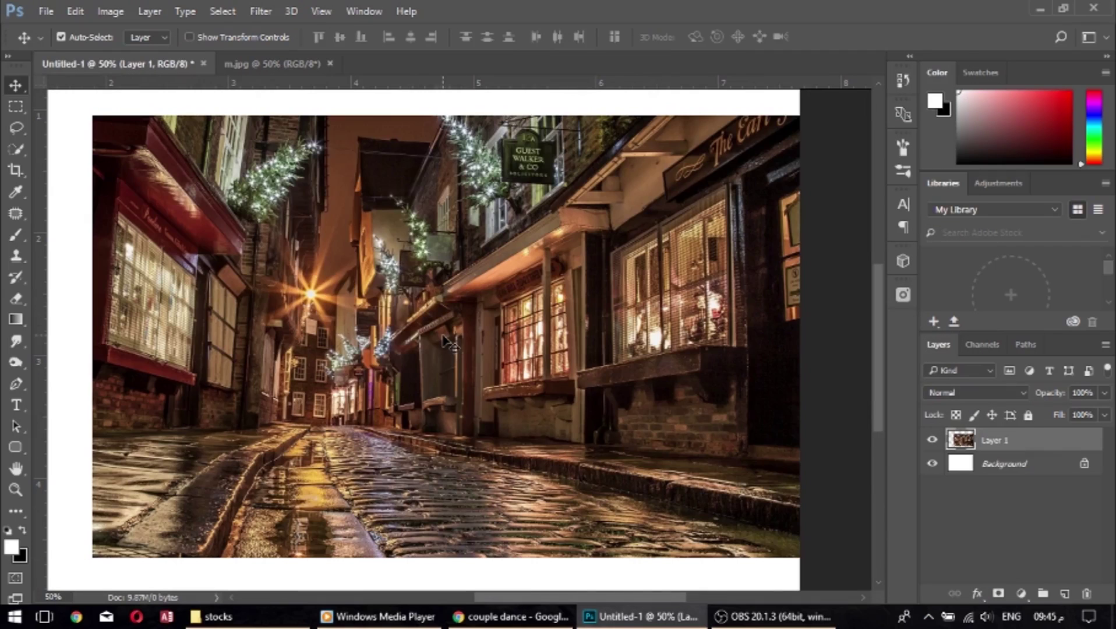
{"action": "key", "text": "ctrl+0"}
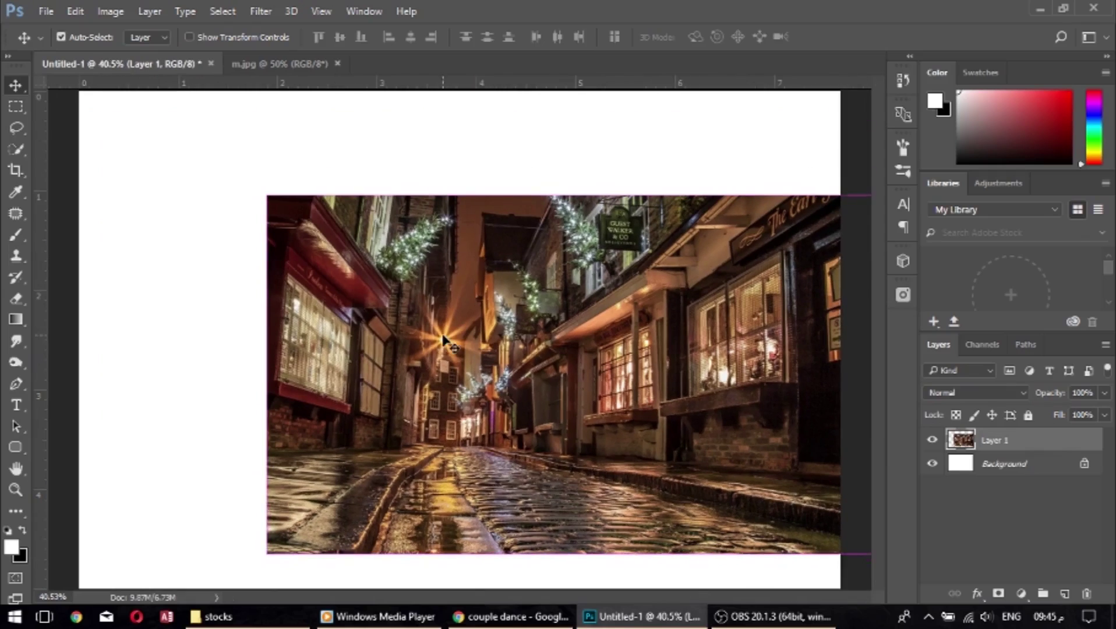
{"action": "left_click_drag", "start_coordinate": [468, 319], "coordinate": [357, 302]}
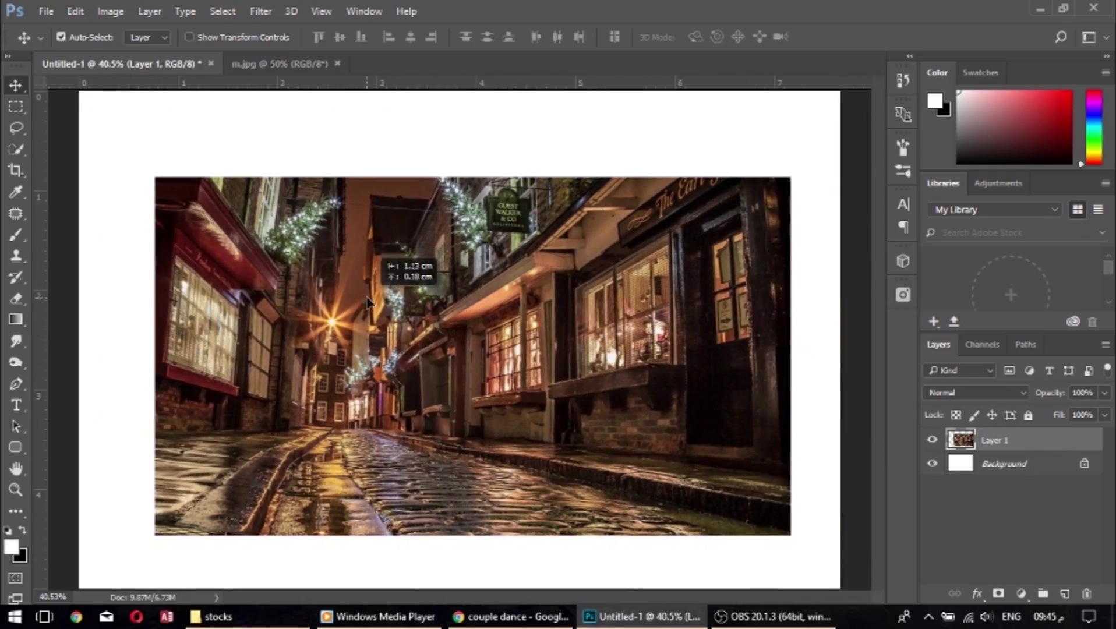
{"action": "key", "text": "ctrl+minus"}
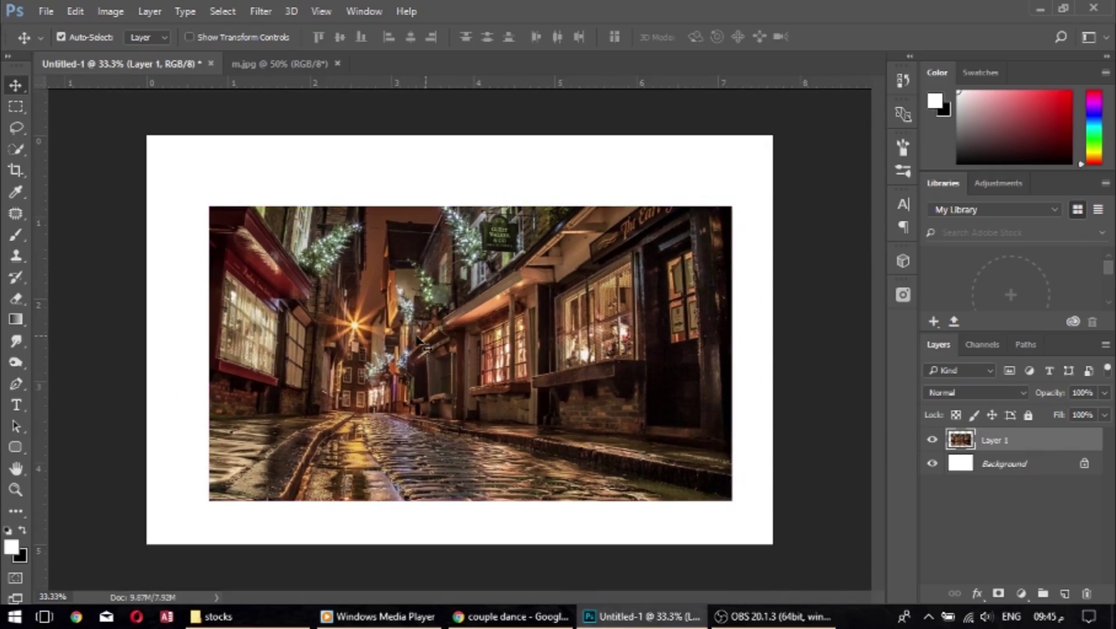
Free-transform the street layer larger until it covers nearly the whole canvas.
{"action": "key", "text": "ctrl+t"}
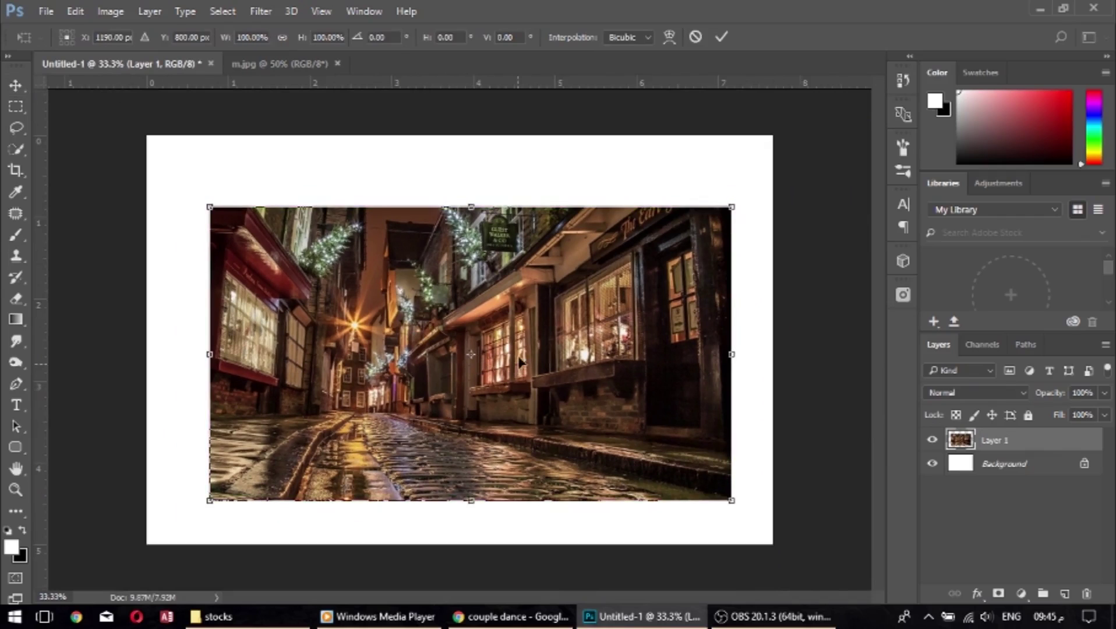
{"action": "left_click_drag", "start_coordinate": [517, 372], "coordinate": [509, 361]}
{"action": "key", "text": "ctrl+minus"}
{"action": "key", "text": "ctrl+minus"}
{"action": "key", "text": "ctrl+plus"}
{"action": "key", "text": "ctrl+plus"}
{"action": "key", "text": "ctrl+plus"}
{"action": "key", "text": "ctrl+minus"}
{"action": "key", "text": "ctrl+minus"}
{"action": "key", "text": "ctrl+minus"}
{"action": "key", "text": "ctrl+minus"}
{"action": "key", "text": "ctrl+minus"}
{"action": "left_click_drag", "start_coordinate": [523, 375], "coordinate": [540, 388]}
{"action": "key", "text": "ctrl+plus"}
{"action": "key", "text": "ctrl+plus"}
{"action": "key", "text": "ctrl+plus"}
{"action": "left_click_drag", "start_coordinate": [707, 344], "coordinate": [693, 340]}
{"action": "left_click_drag", "start_coordinate": [457, 192], "coordinate": [459, 186]}
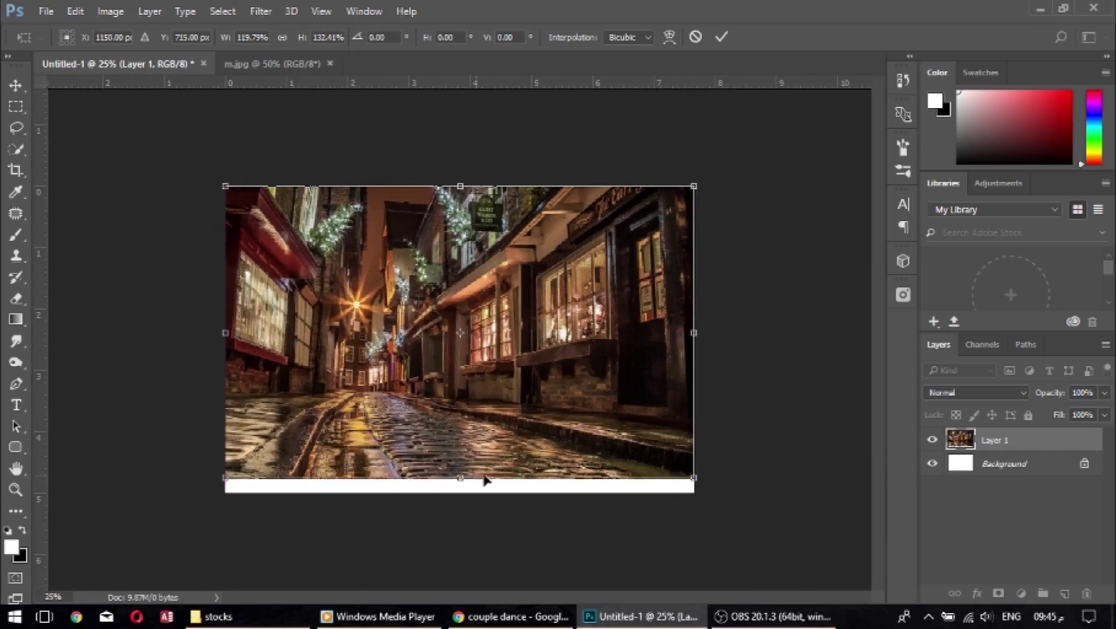
{"action": "left_click", "coordinate": [721, 39]}
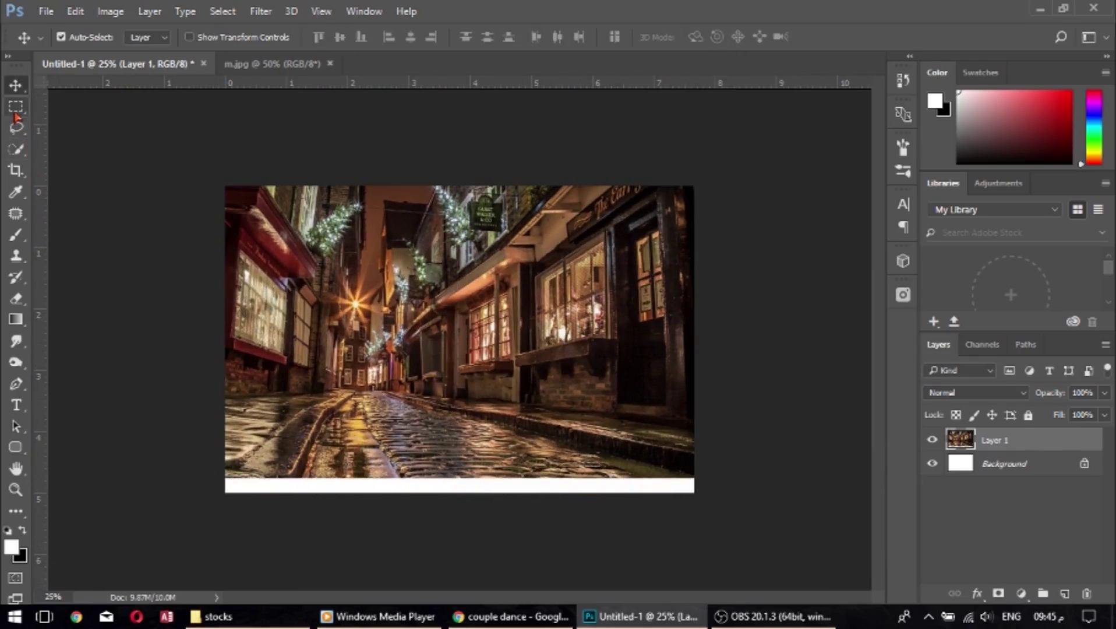
Content-Aware fill the white strip along the canvas bottom, then deselect.
{"action": "left_click", "coordinate": [15, 111]}
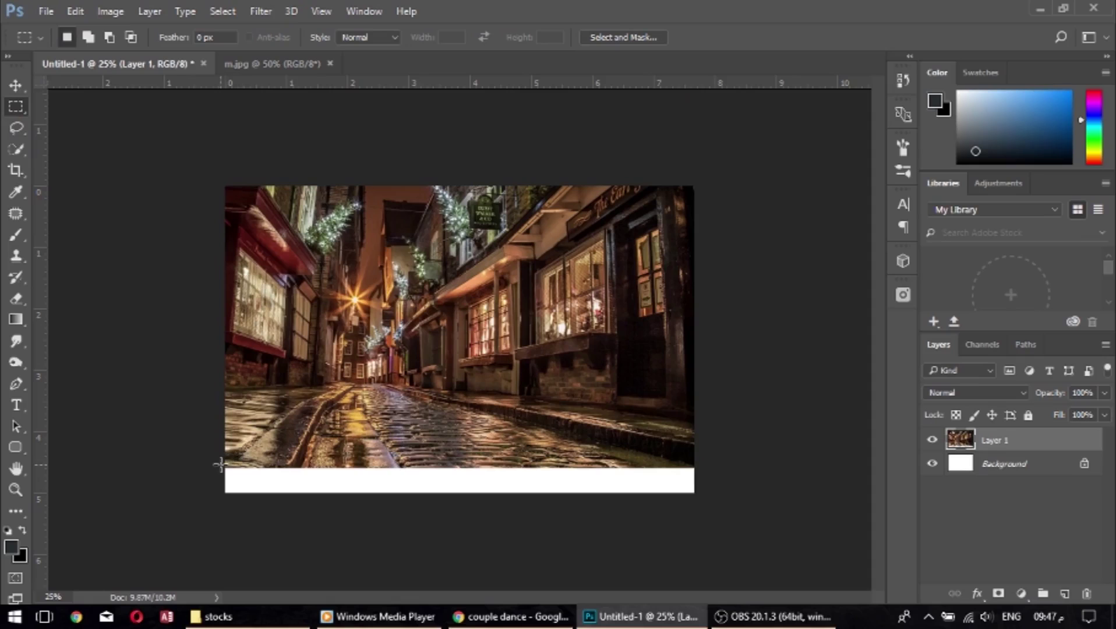
{"action": "left_click_drag", "start_coordinate": [220, 464], "coordinate": [681, 492]}
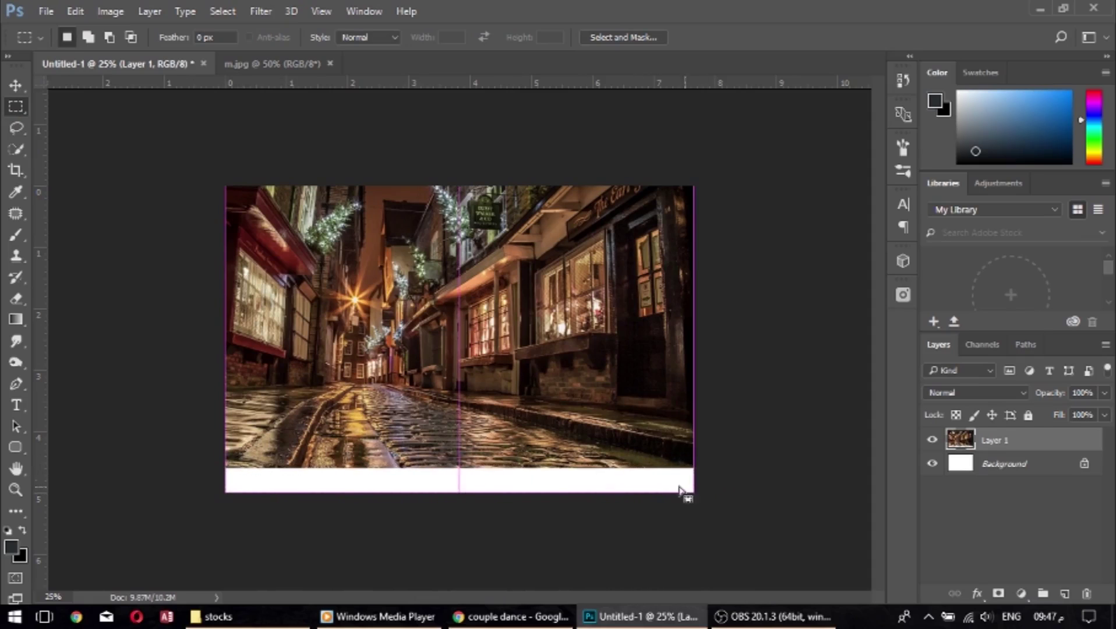
{"action": "left_click", "coordinate": [76, 11]}
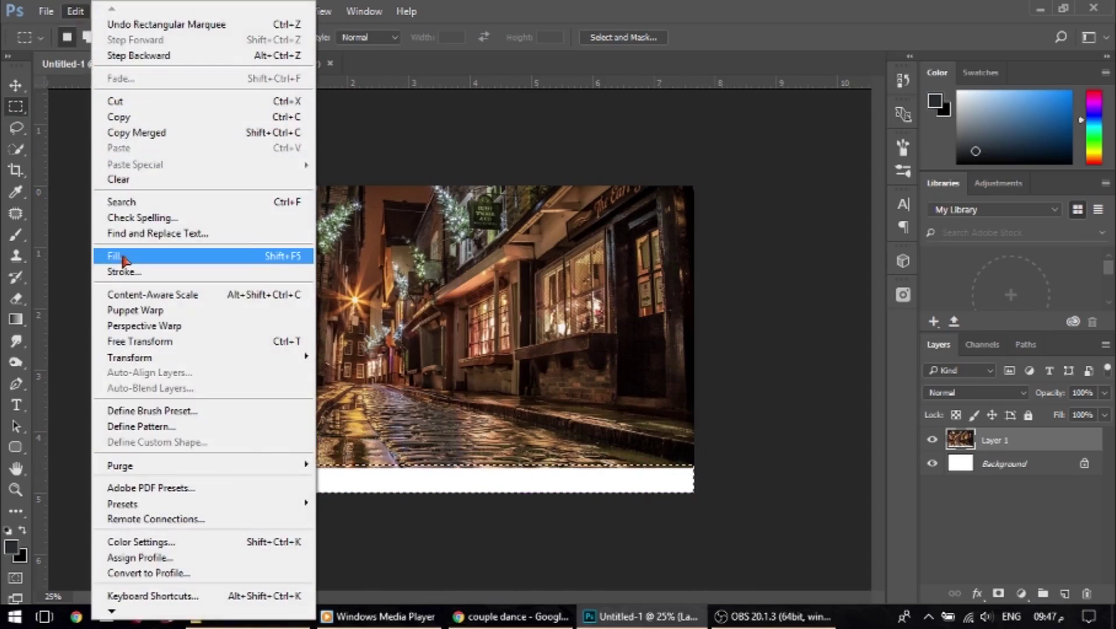
{"action": "left_click", "coordinate": [124, 256]}
{"action": "left_click", "coordinate": [662, 170]}
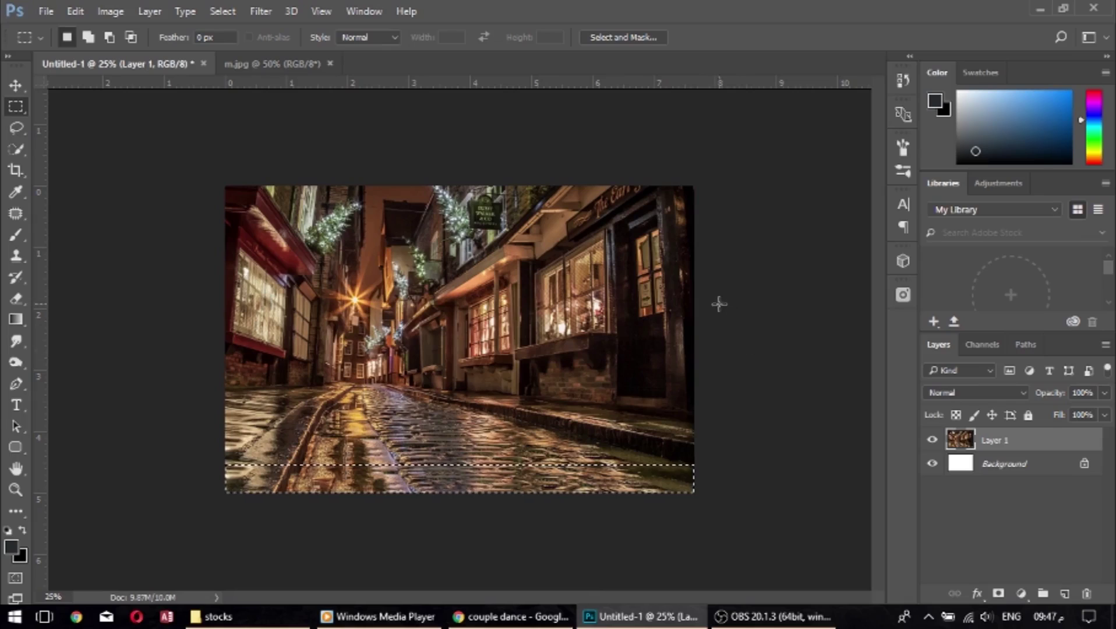
{"action": "key", "text": "ctrl+d"}
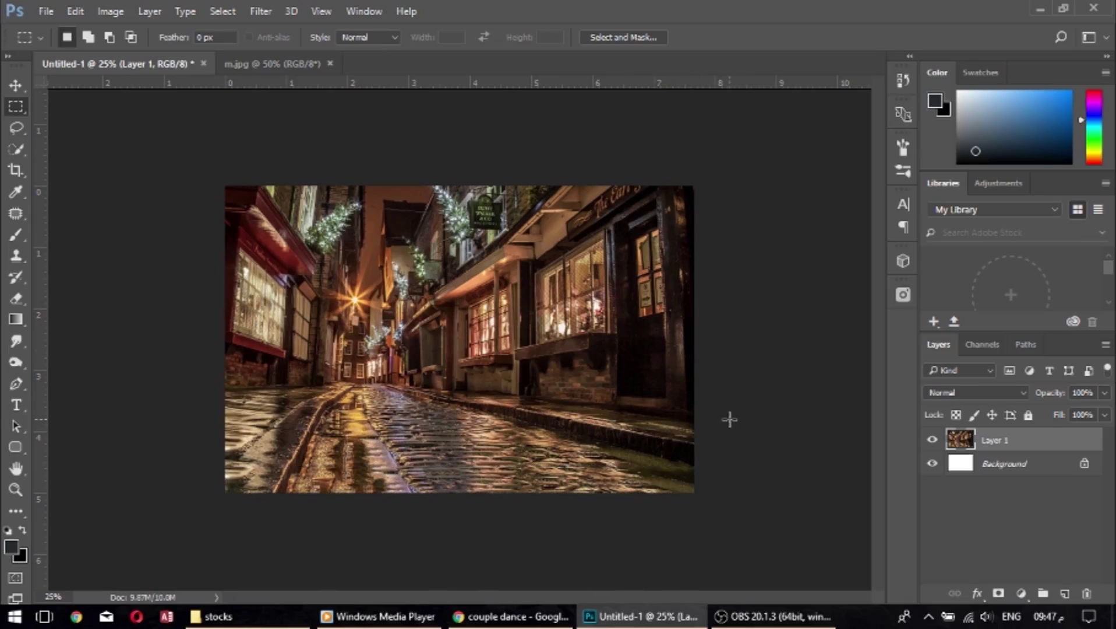
{"action": "key", "text": "ctrl+plus"}
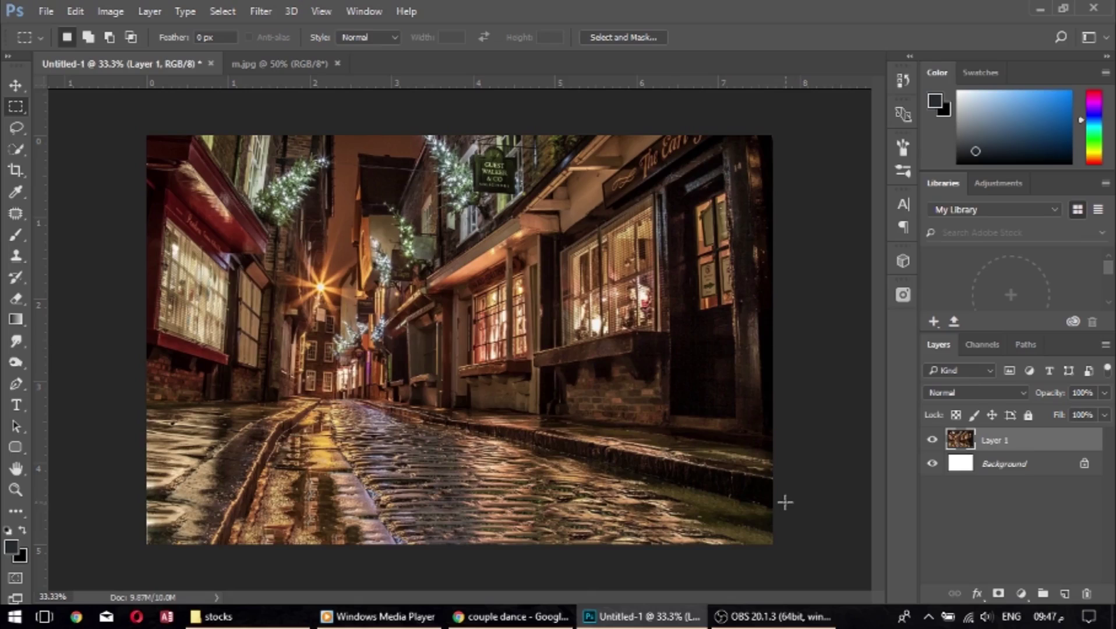
In the Camera Raw Filter, set Temperature -10, a slight magenta Tint and Exposure -0.30.
{"action": "left_click", "coordinate": [260, 12]}
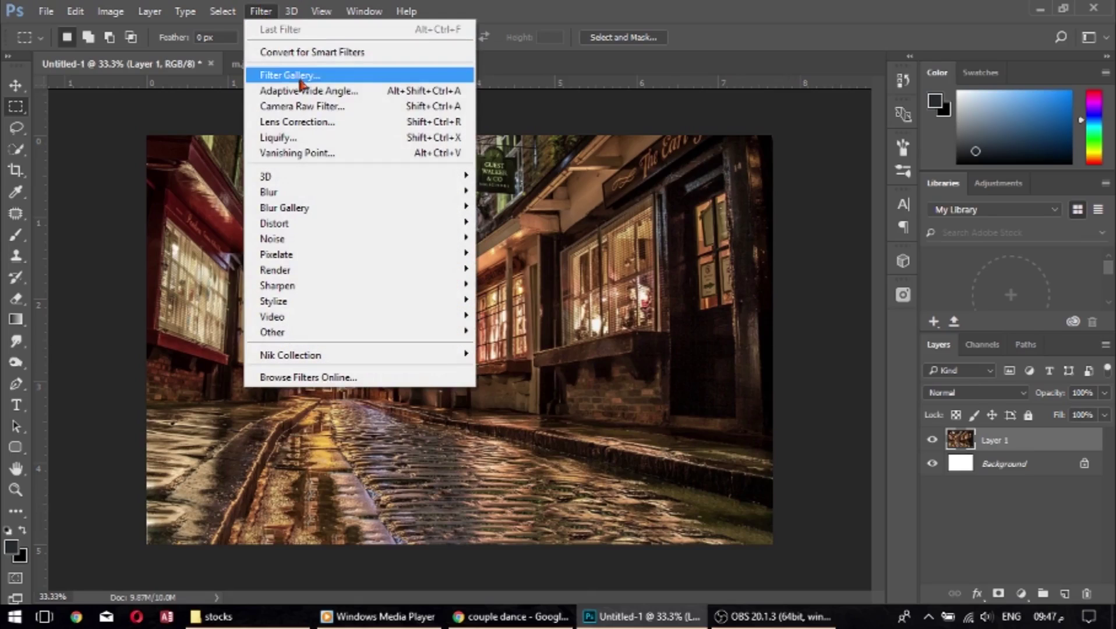
{"action": "left_click", "coordinate": [309, 110]}
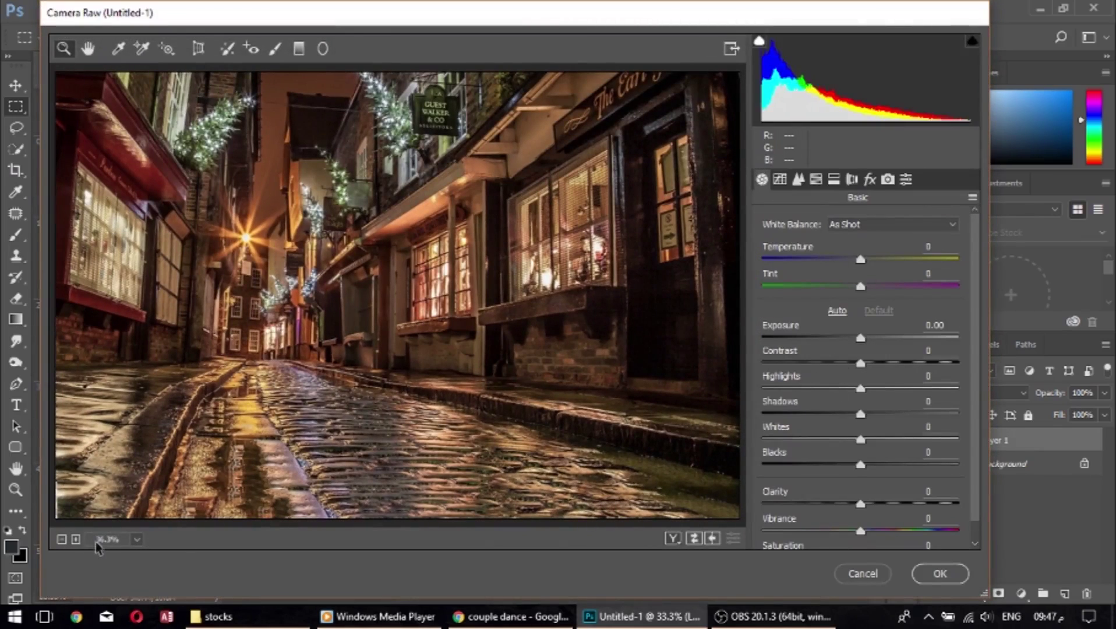
{"action": "left_click", "coordinate": [62, 540]}
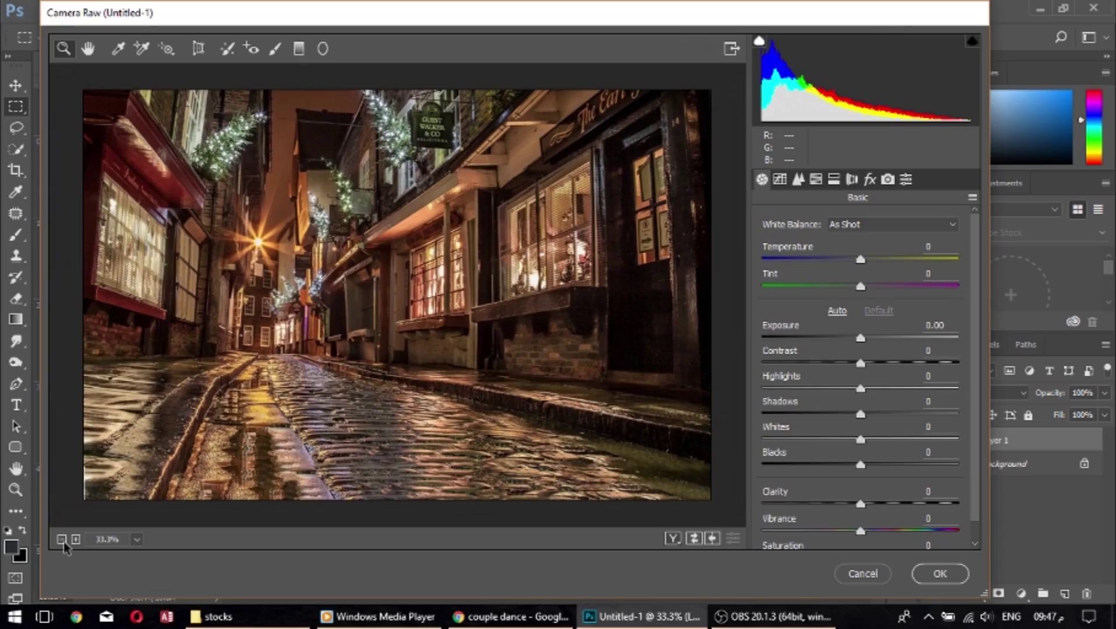
{"action": "left_click", "coordinate": [62, 540]}
{"action": "left_click", "coordinate": [76, 540]}
{"action": "left_click_drag", "start_coordinate": [861, 263], "coordinate": [852, 264]}
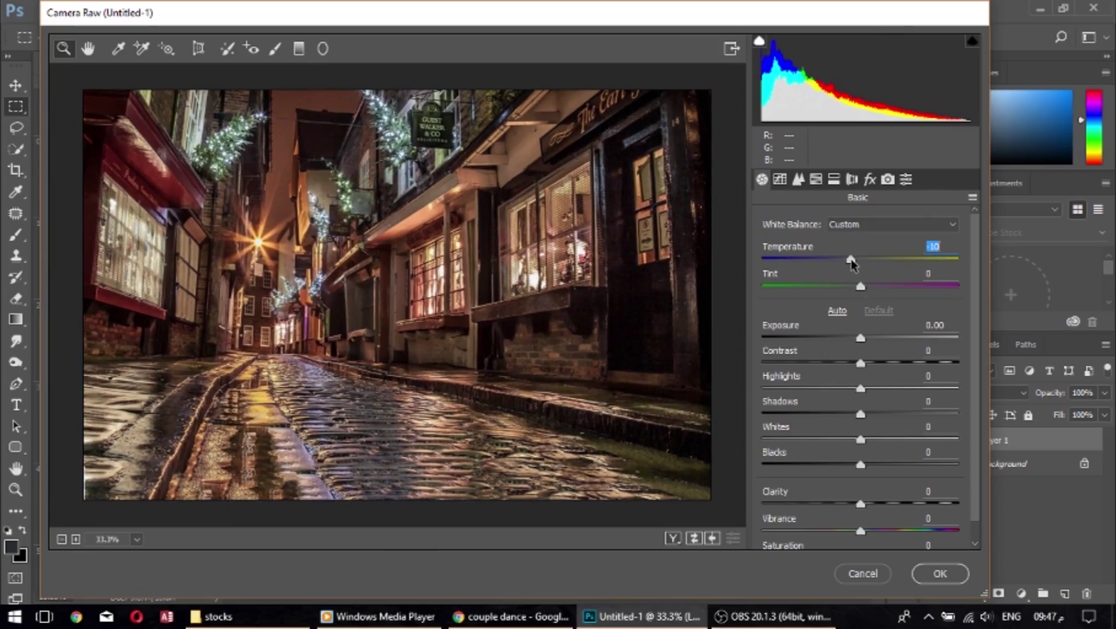
{"action": "mouse_move", "coordinate": [860, 285]}
{"action": "left_mouse_down"}
{"action": "mouse_move", "coordinate": [879, 296]}
{"action": "mouse_move", "coordinate": [864, 292]}
{"action": "left_mouse_up"}
{"action": "left_click_drag", "start_coordinate": [859, 340], "coordinate": [852, 339]}
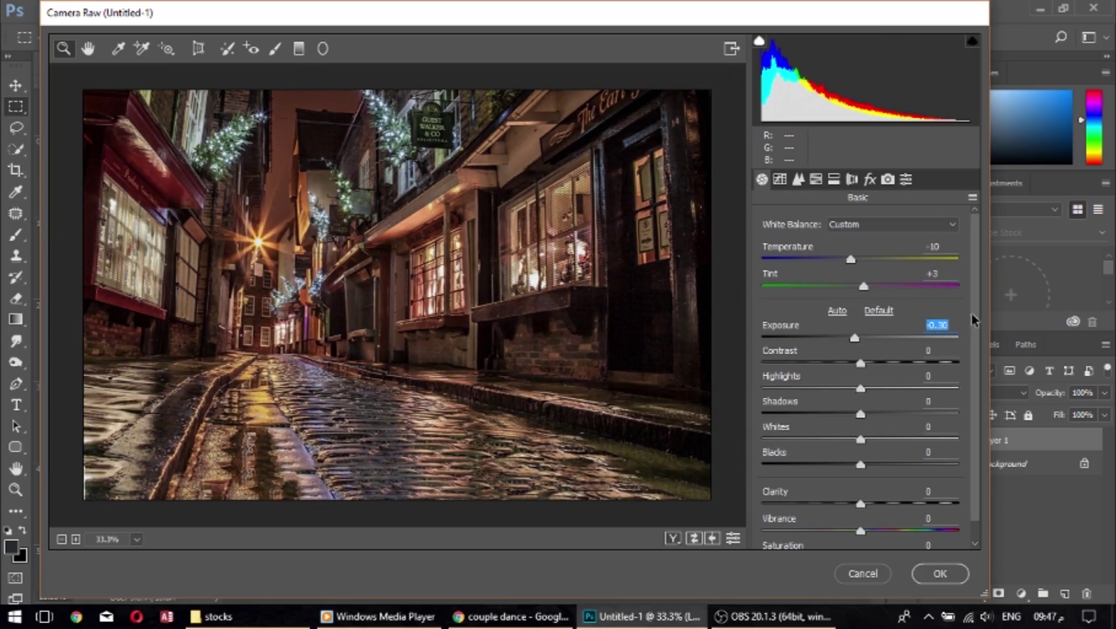
Set Contrast +4, Shadows +18, Whites +17, Blacks +20, Clarity +13, and lower Vibrance and Saturation.
{"action": "scroll", "coordinate": [975, 352], "scroll_direction": "down", "scroll_amount": 1}
{"action": "mouse_move", "coordinate": [863, 345]}
{"action": "left_mouse_down"}
{"action": "mouse_move", "coordinate": [845, 373]}
{"action": "mouse_move", "coordinate": [880, 399]}
{"action": "left_mouse_up"}
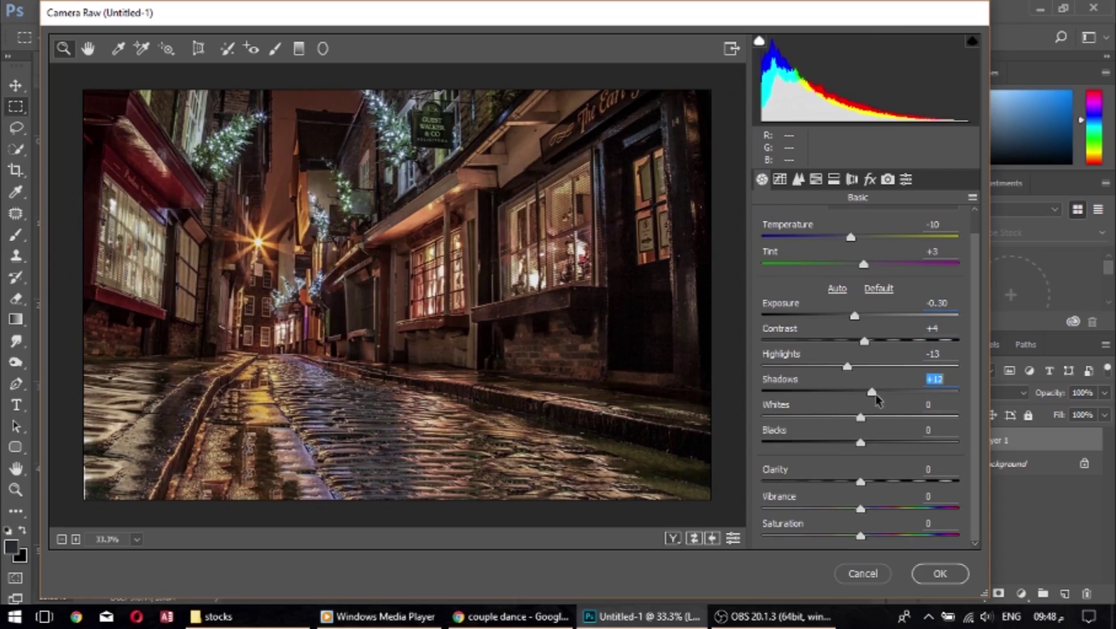
{"action": "left_click", "coordinate": [980, 396]}
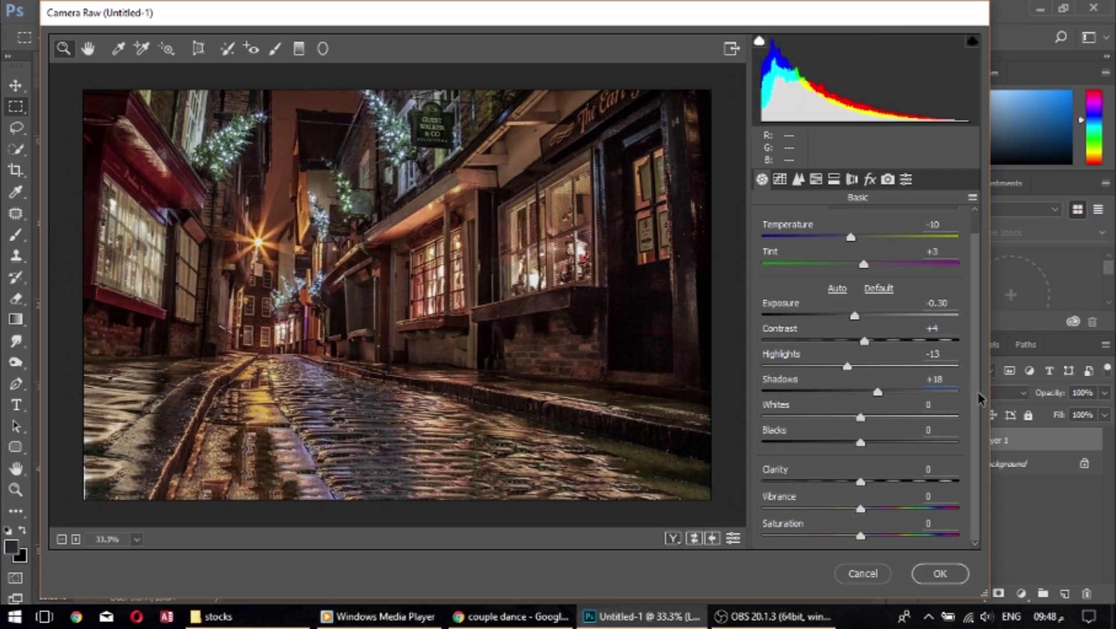
{"action": "left_click_drag", "start_coordinate": [863, 419], "coordinate": [879, 420]}
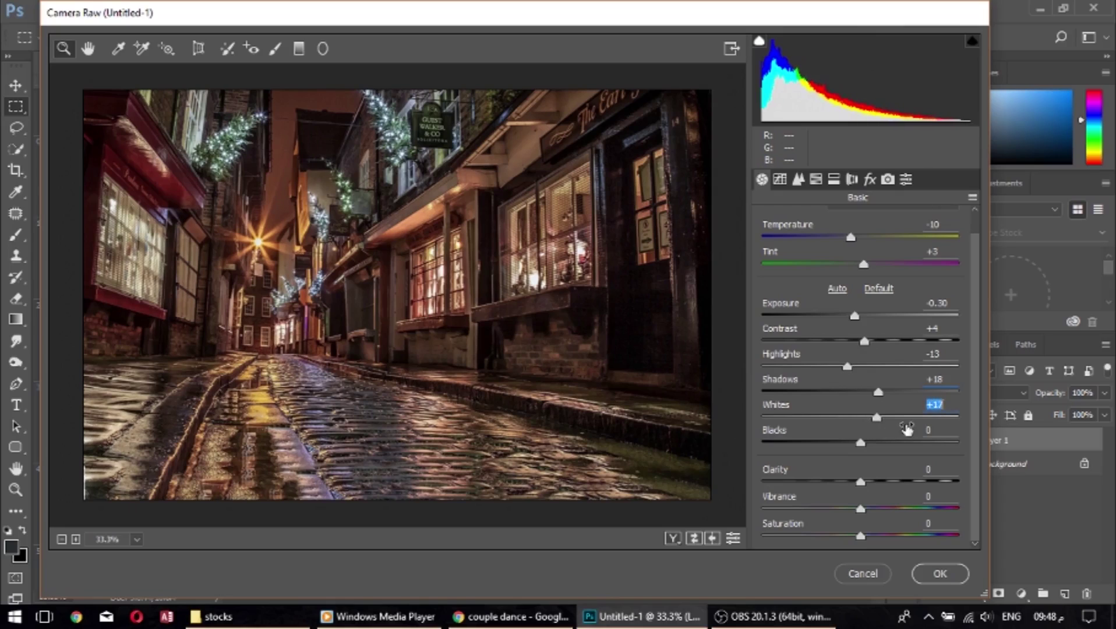
{"action": "left_click_drag", "start_coordinate": [860, 443], "coordinate": [877, 443]}
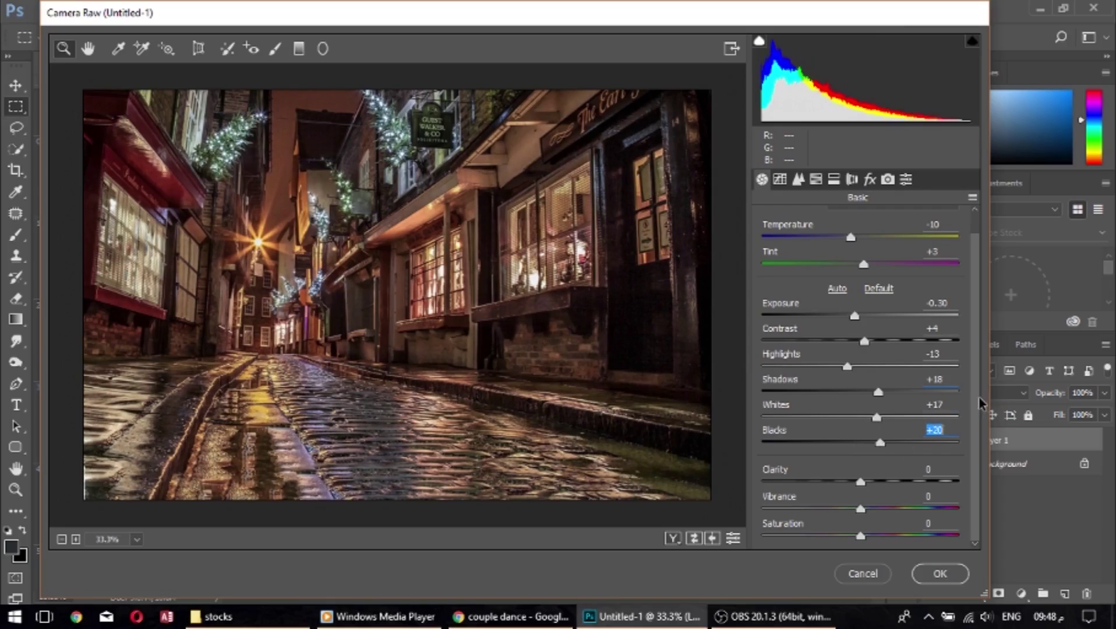
{"action": "left_click_drag", "start_coordinate": [860, 484], "coordinate": [873, 485]}
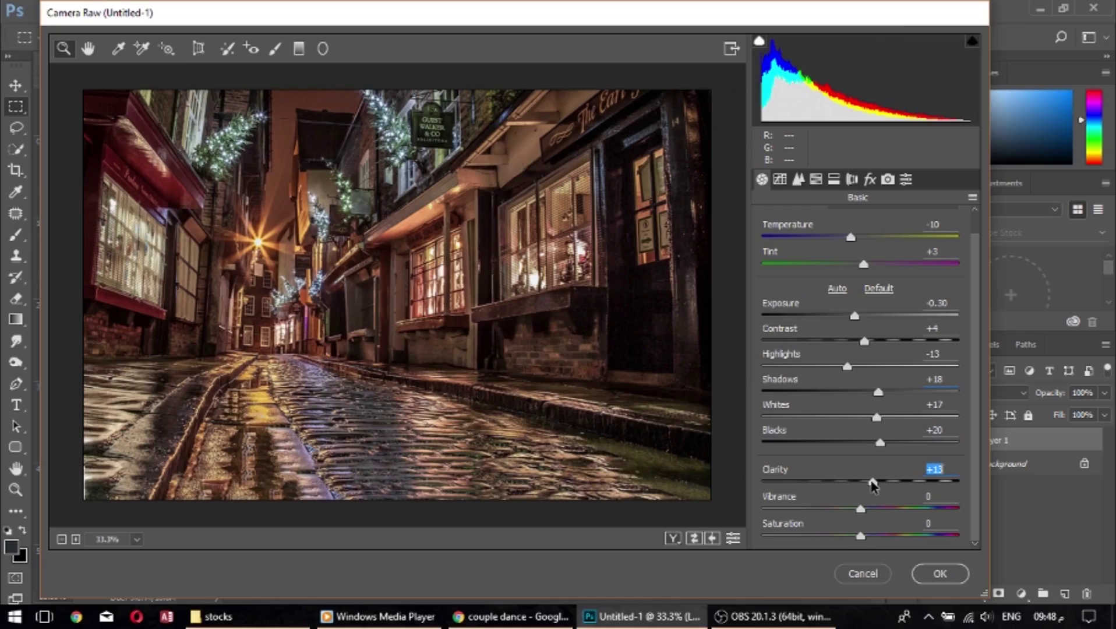
{"action": "mouse_move", "coordinate": [860, 508]}
{"action": "left_mouse_down"}
{"action": "mouse_move", "coordinate": [847, 510]}
{"action": "mouse_move", "coordinate": [866, 514]}
{"action": "mouse_move", "coordinate": [857, 509]}
{"action": "left_mouse_up"}
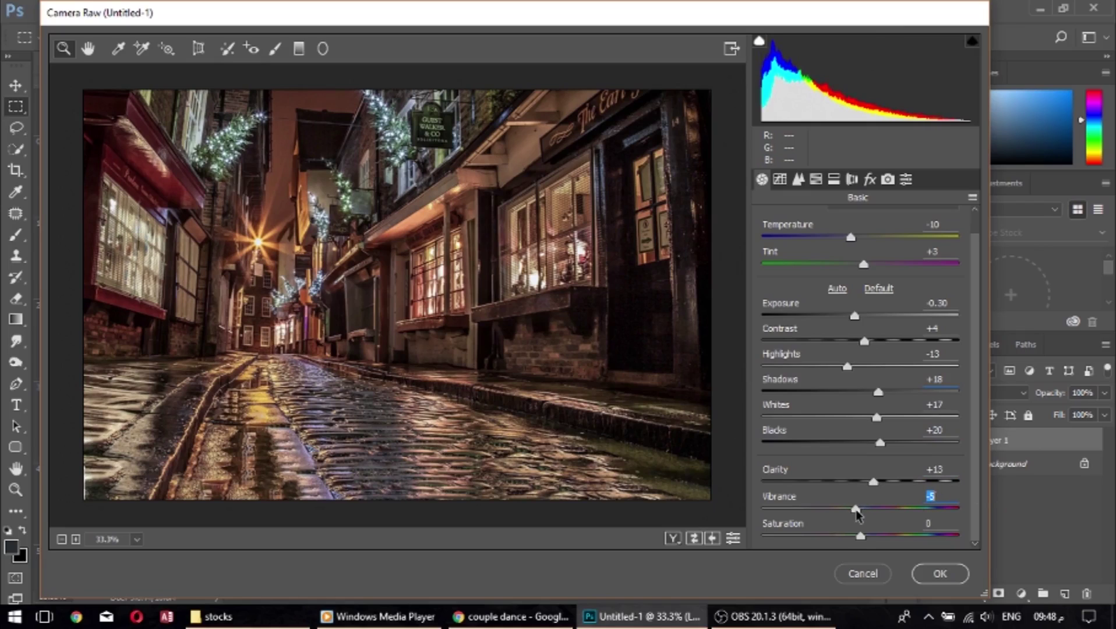
{"action": "left_click_drag", "start_coordinate": [859, 536], "coordinate": [852, 535]}
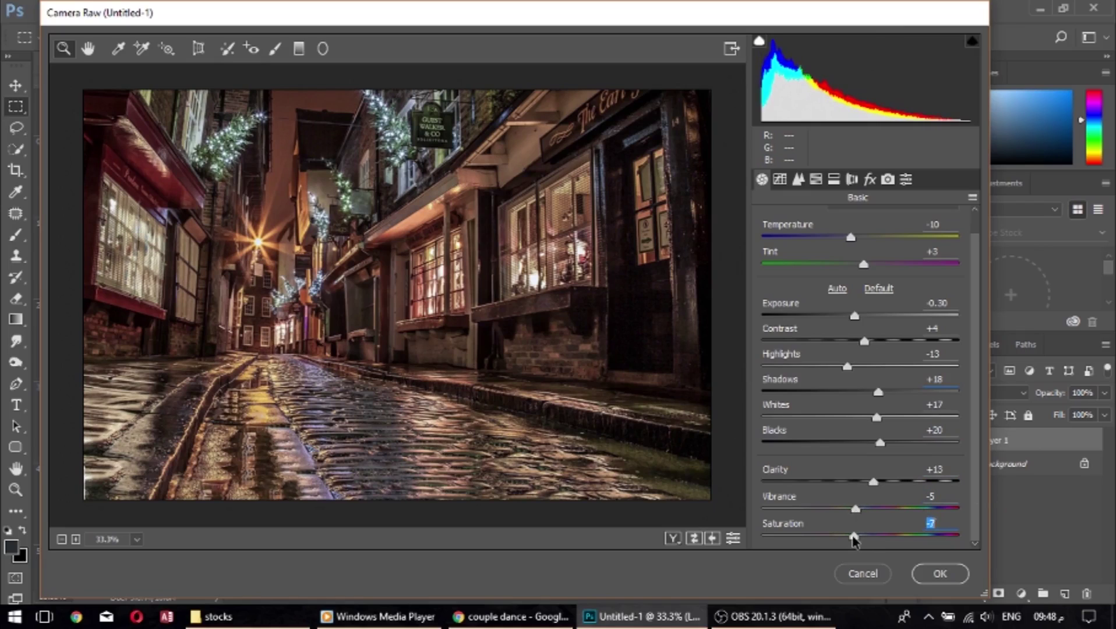
{"action": "left_click", "coordinate": [886, 180]}
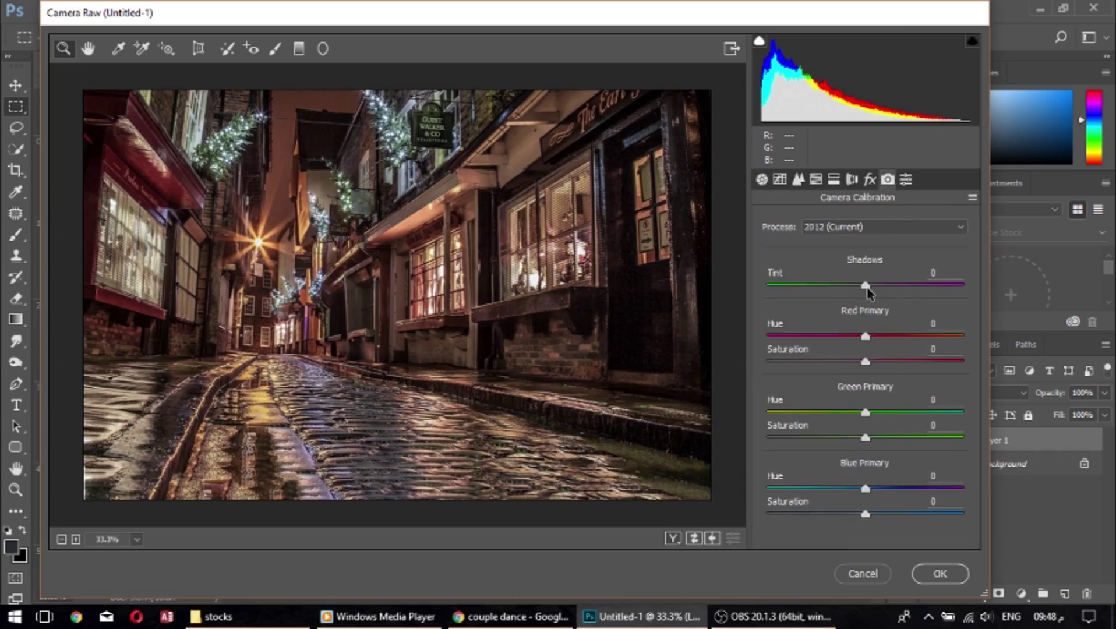
Set calibration Shadows Tint +5, Red Hue -10/Sat -5, Green Hue +3, Blue Hue +9/Sat +12.
{"action": "left_click_drag", "start_coordinate": [867, 288], "coordinate": [871, 289]}
{"action": "left_click_drag", "start_coordinate": [866, 336], "coordinate": [853, 336]}
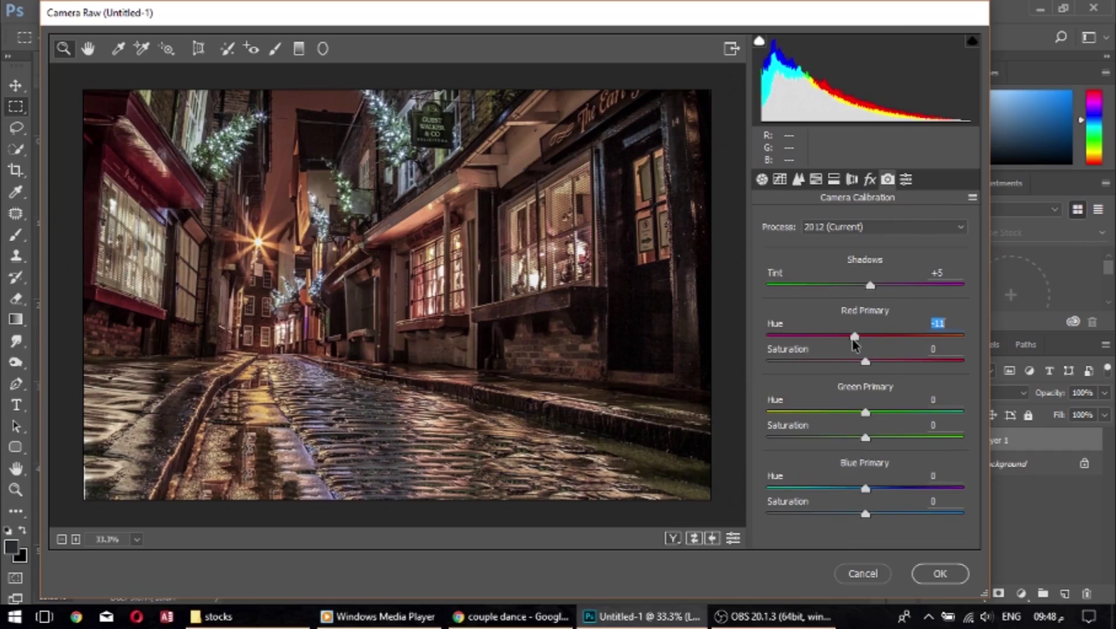
{"action": "left_click_drag", "start_coordinate": [865, 361], "coordinate": [860, 361]}
{"action": "left_click_drag", "start_coordinate": [865, 412], "coordinate": [869, 413]}
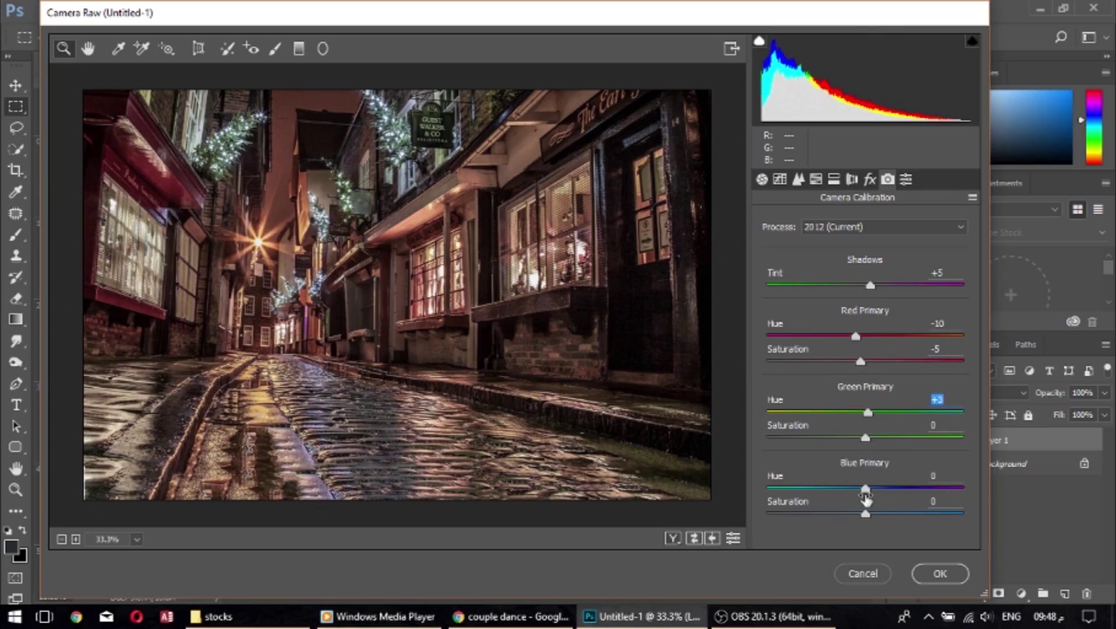
{"action": "left_click_drag", "start_coordinate": [865, 489], "coordinate": [877, 513]}
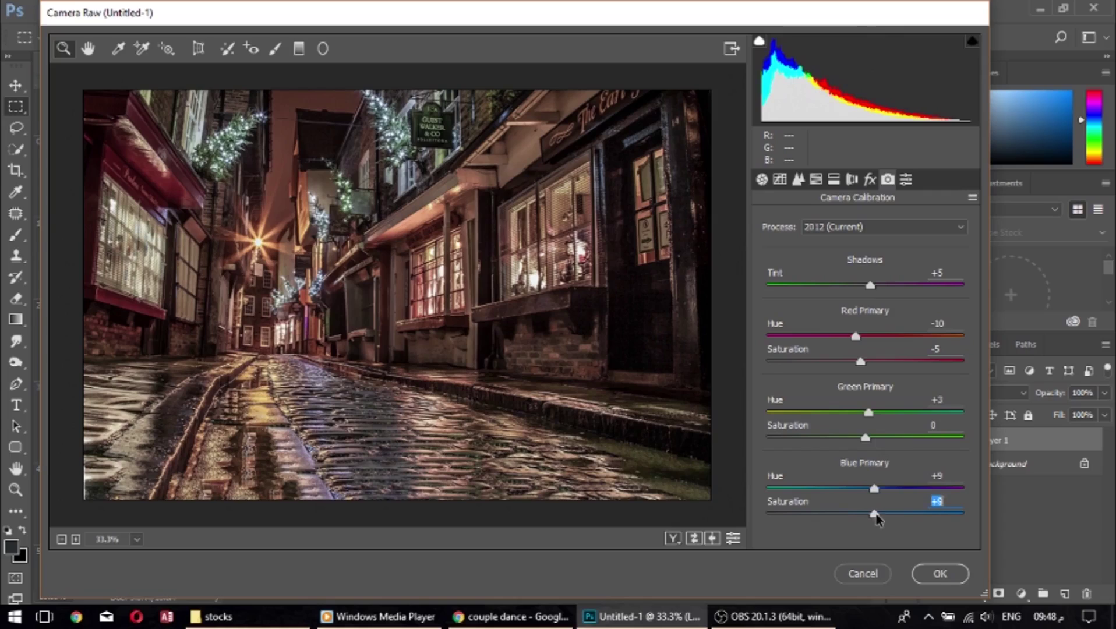
{"action": "left_click", "coordinate": [780, 179]}
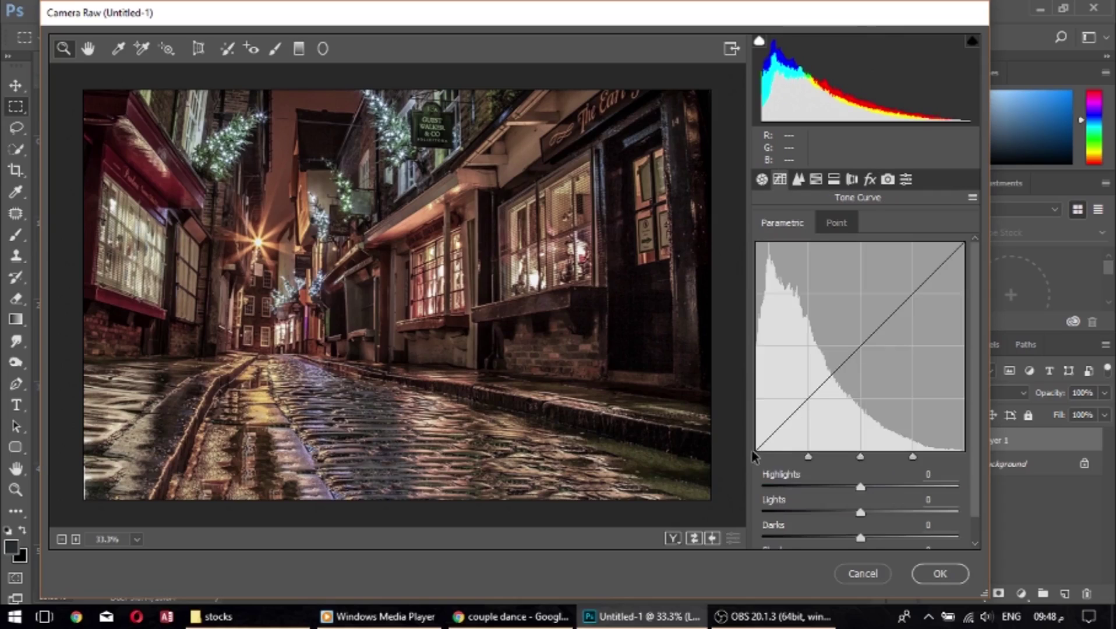
Add RGB point-curve points that pull the shadows down and anchor the upper curve.
{"action": "left_click_drag", "start_coordinate": [976, 432], "coordinate": [975, 486]}
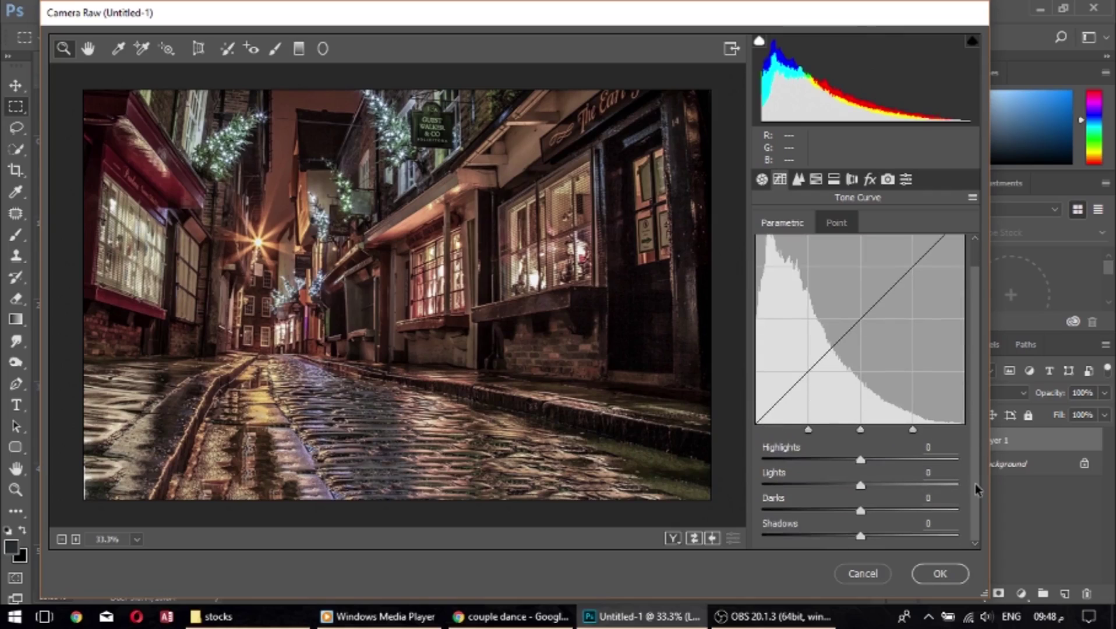
{"action": "left_click", "coordinate": [822, 232]}
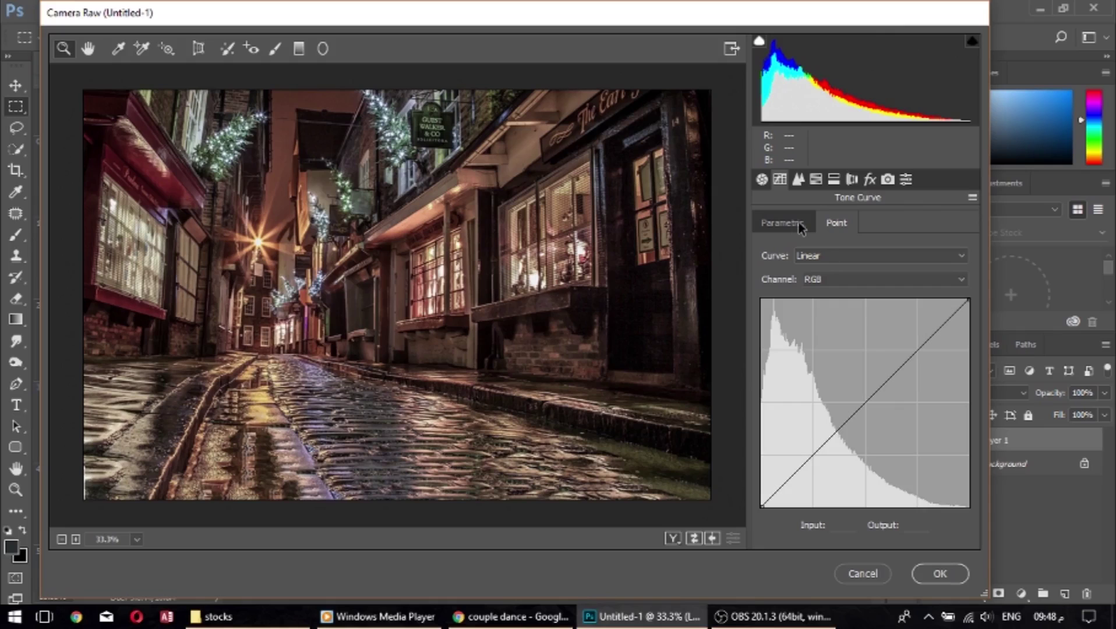
{"action": "left_click_drag", "start_coordinate": [815, 453], "coordinate": [820, 461]}
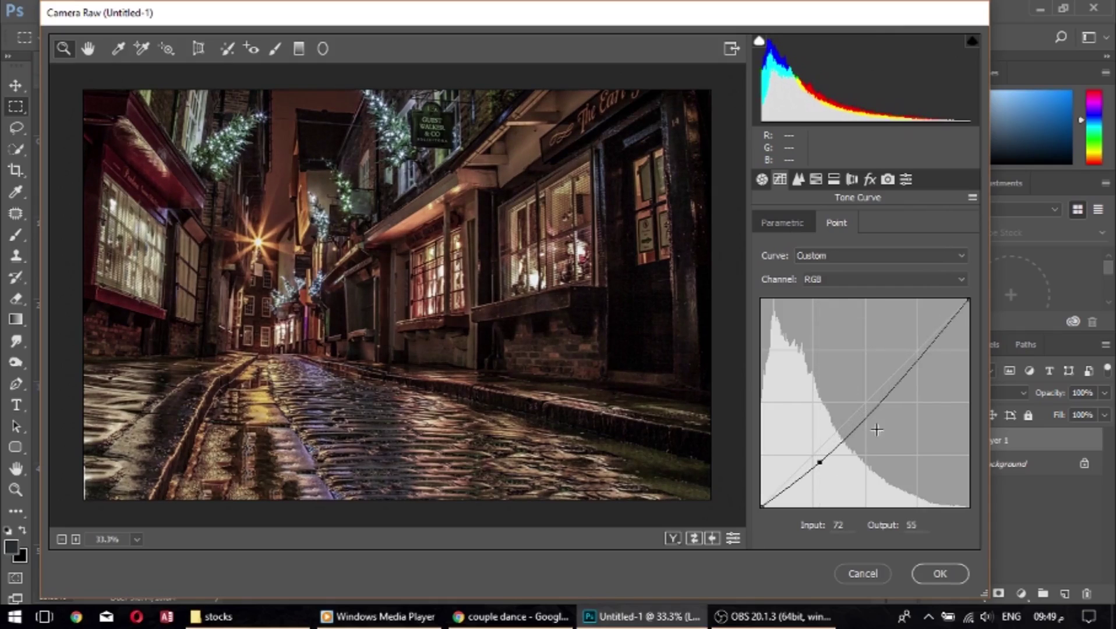
{"action": "left_click_drag", "start_coordinate": [906, 374], "coordinate": [900, 366]}
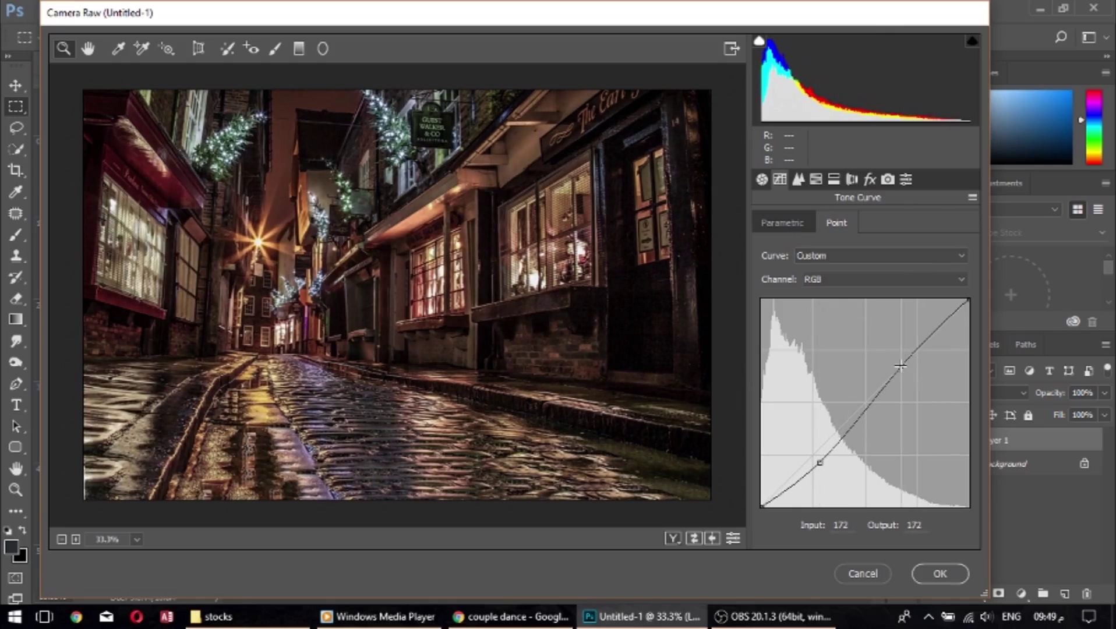
Raise two points on the Blue channel curve for a cooler cast and apply the grade.
{"action": "left_click", "coordinate": [834, 281]}
{"action": "left_click", "coordinate": [831, 326]}
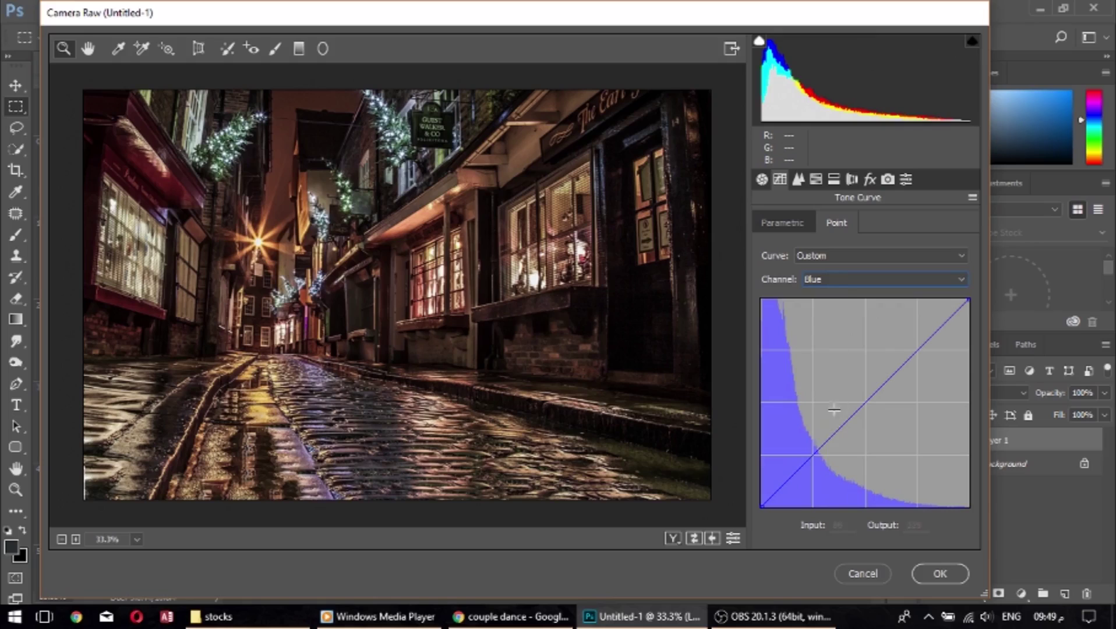
{"action": "left_click_drag", "start_coordinate": [819, 452], "coordinate": [811, 444]}
{"action": "left_click", "coordinate": [898, 362]}
{"action": "left_click_drag", "start_coordinate": [898, 362], "coordinate": [896, 354]}
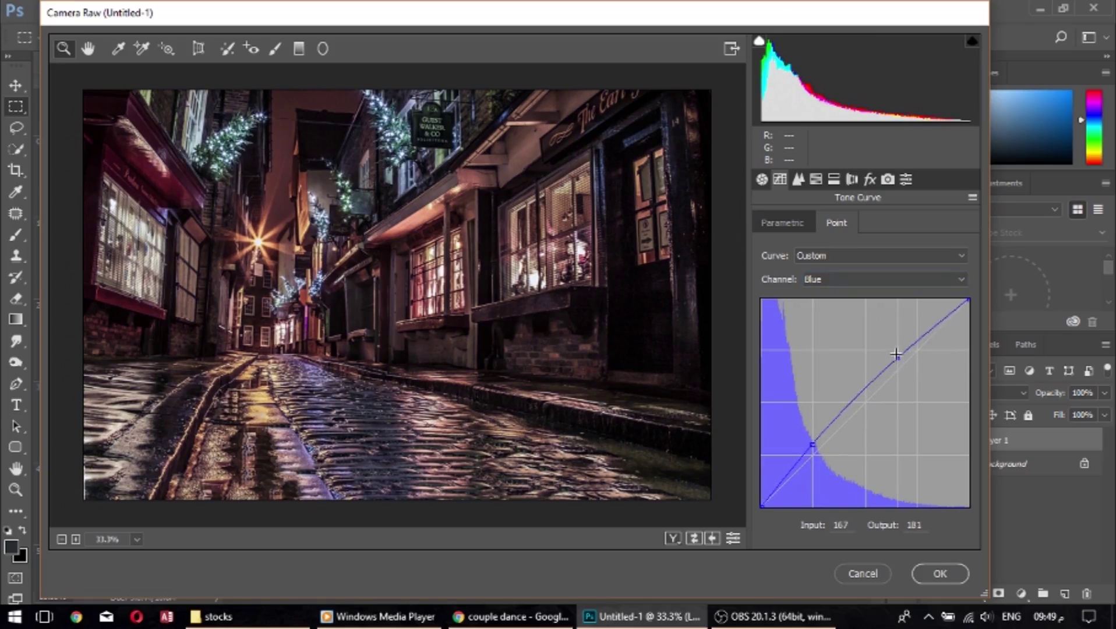
{"action": "left_click_drag", "start_coordinate": [812, 442], "coordinate": [812, 445]}
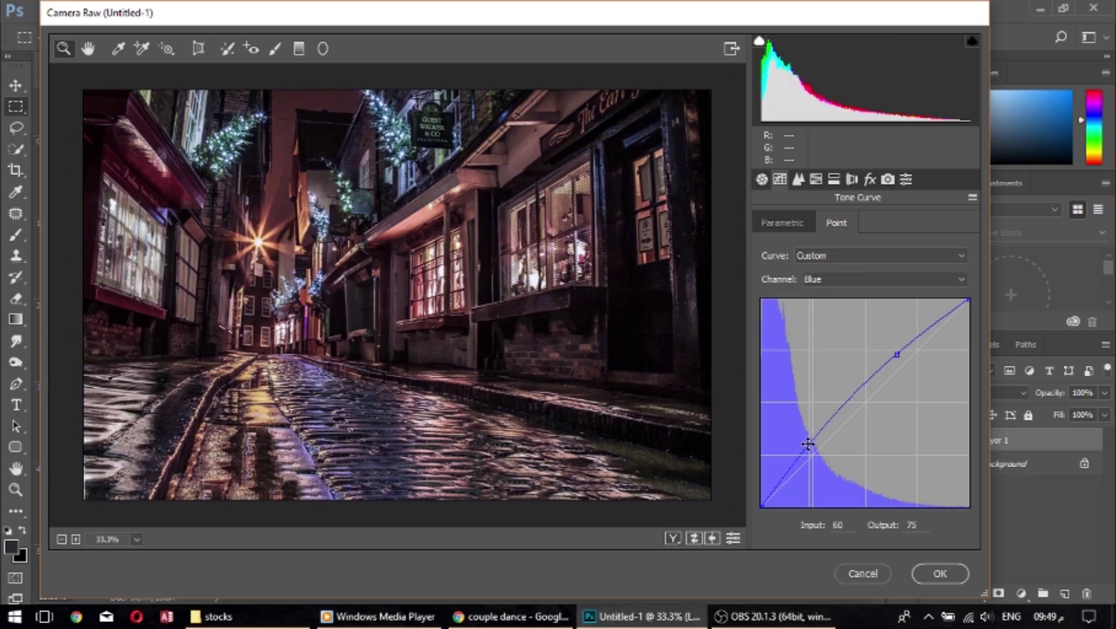
{"action": "left_click", "coordinate": [926, 572]}
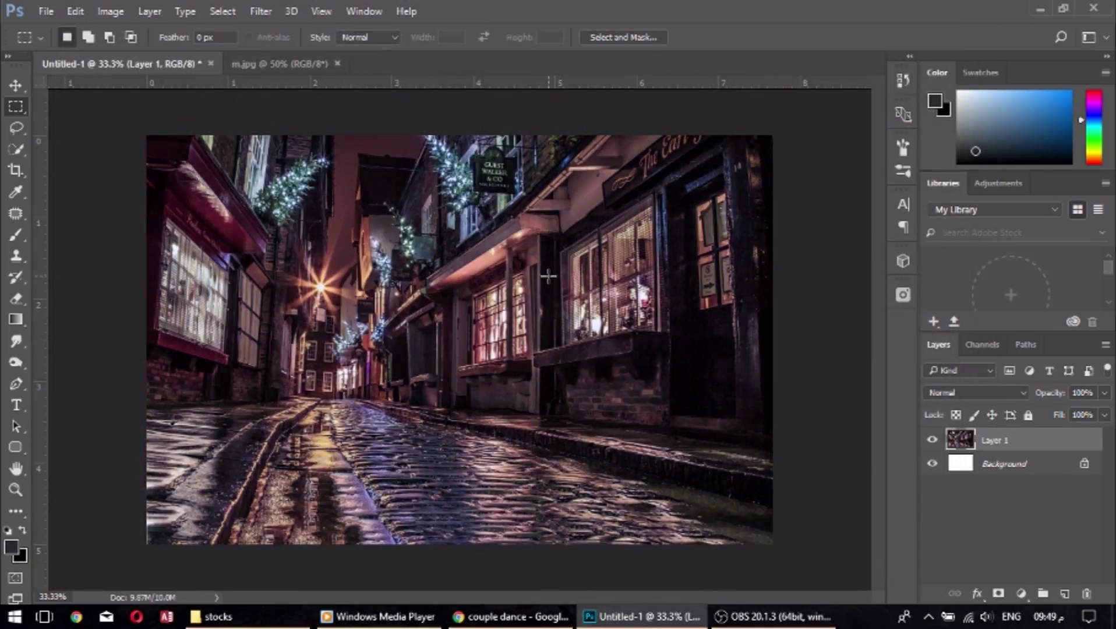
Open the dancing couple photo d.jpg, passing it through Camera Raw unchanged.
{"action": "left_click", "coordinate": [46, 11]}
{"action": "left_click", "coordinate": [55, 44]}
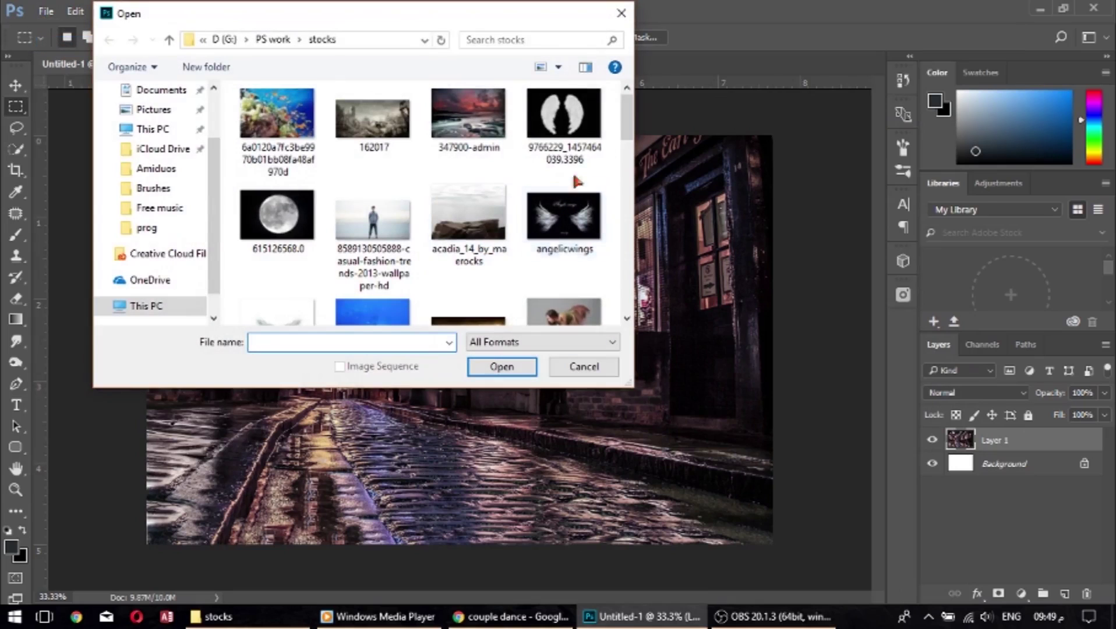
{"action": "scroll", "coordinate": [632, 154], "scroll_direction": "down", "scroll_amount": 2}
{"action": "left_click_drag", "start_coordinate": [633, 154], "coordinate": [639, 157]}
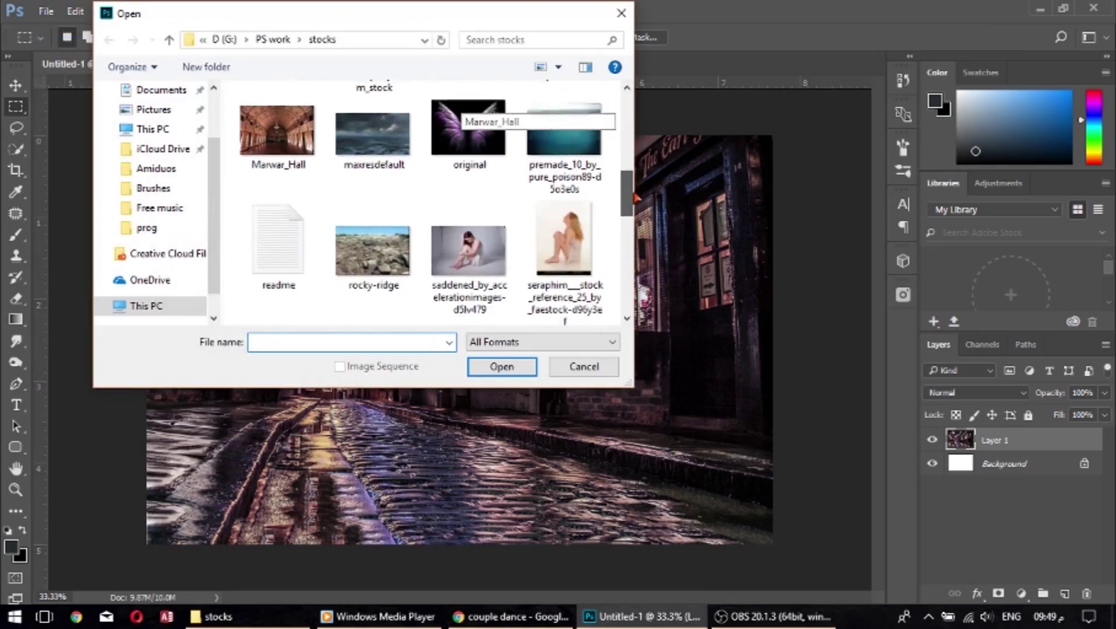
{"action": "scroll", "coordinate": [627, 174], "scroll_direction": "up", "scroll_amount": 1}
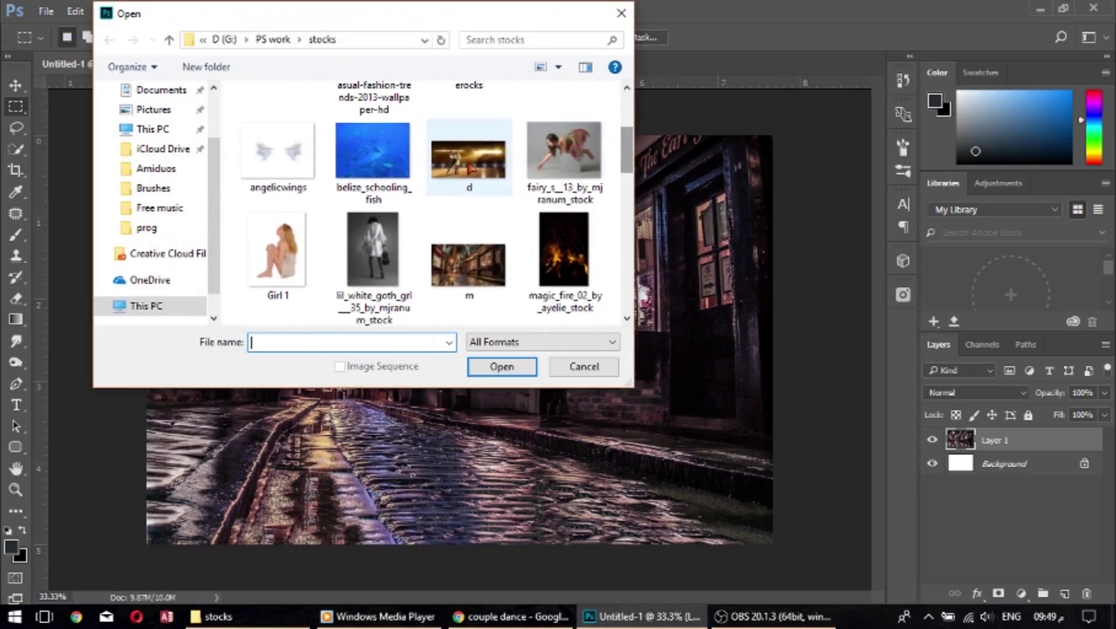
{"action": "double_click", "coordinate": [468, 250]}
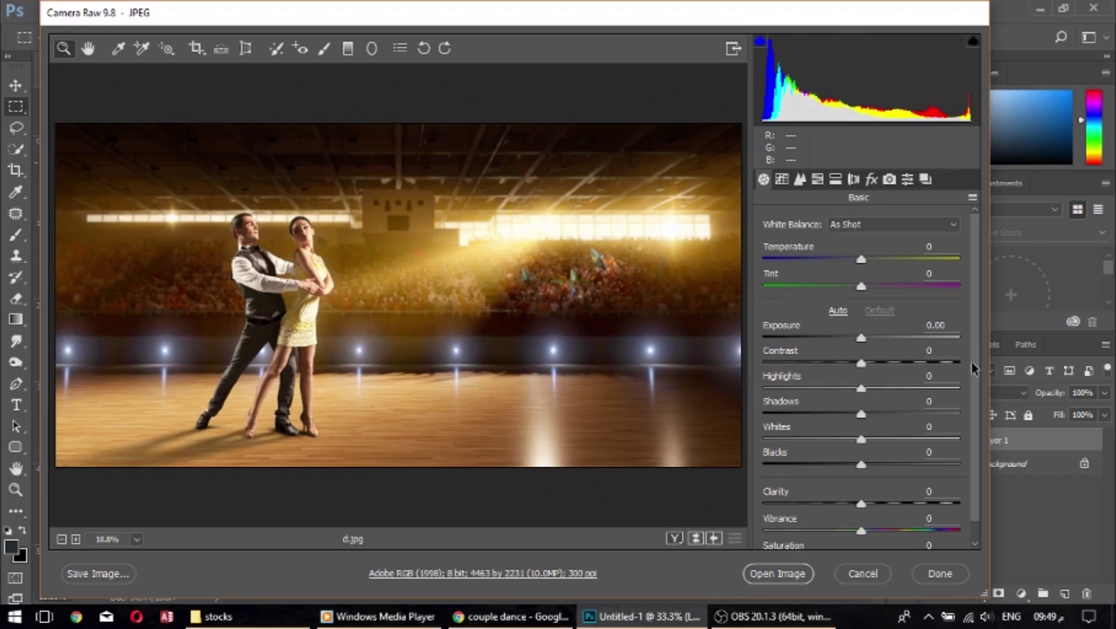
{"action": "left_click_drag", "start_coordinate": [971, 362], "coordinate": [980, 384]}
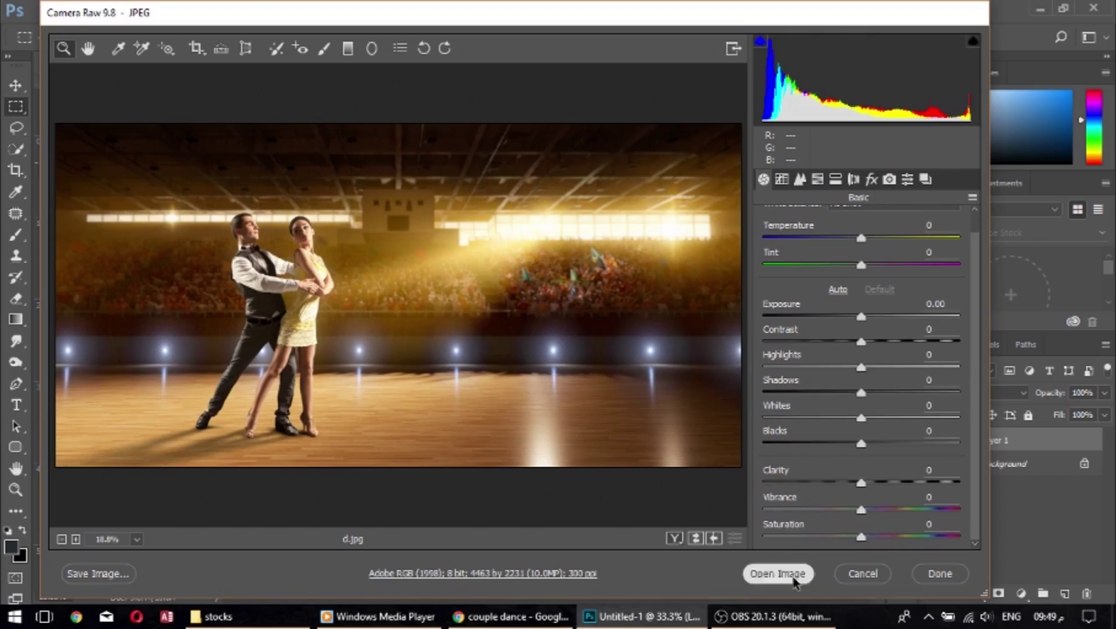
{"action": "left_click", "coordinate": [794, 579]}
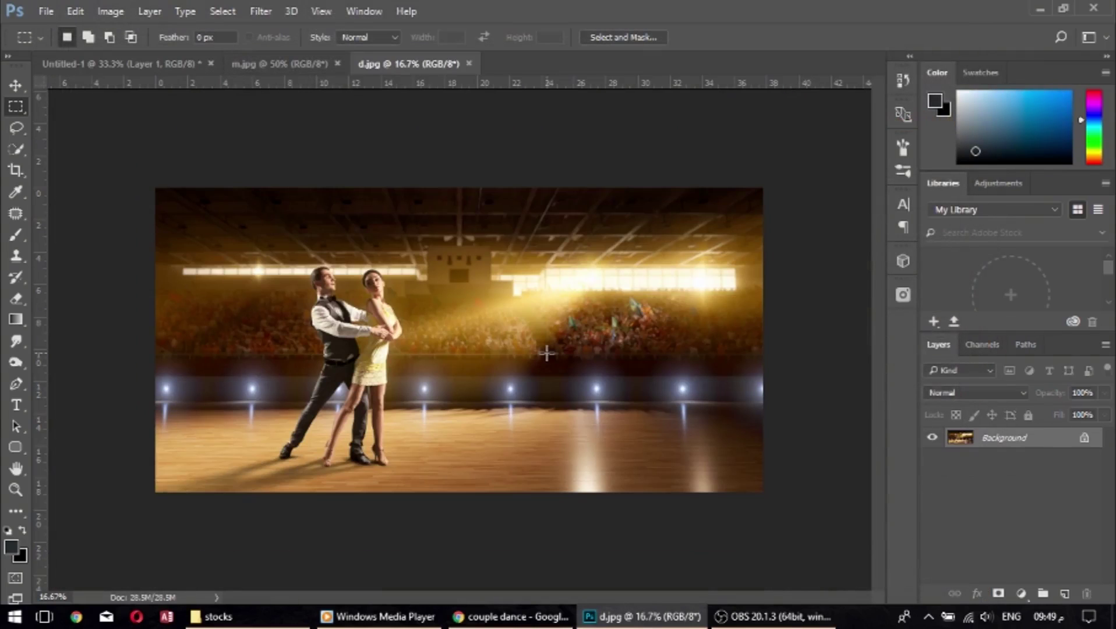
Zoom the couple photo to 50% and frame the dancers.
{"action": "key", "text": "ctrl+plus"}
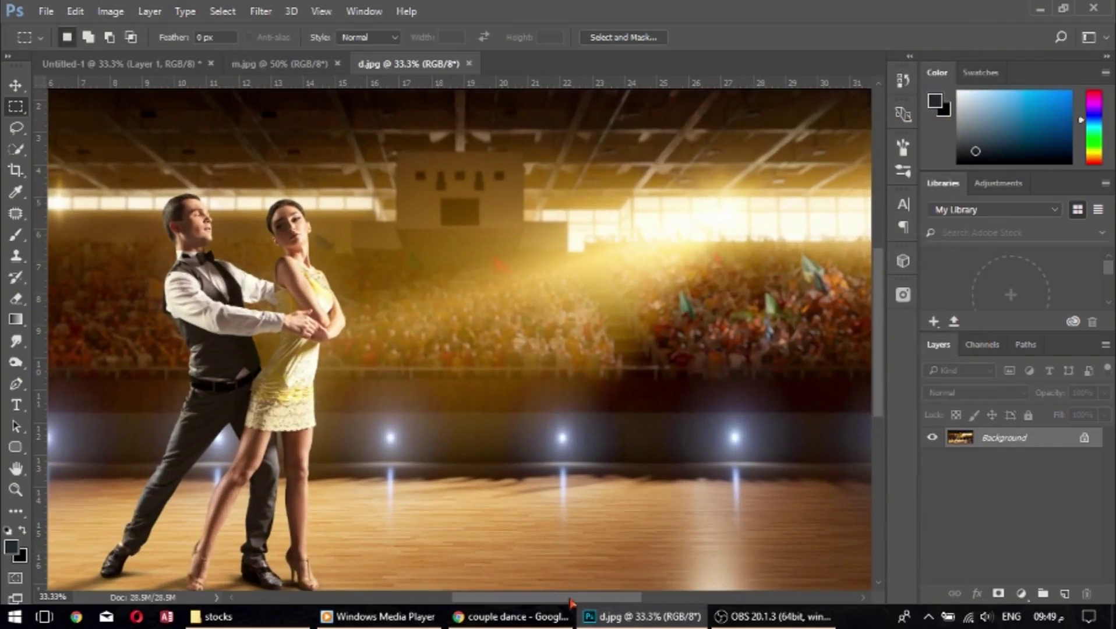
{"action": "scroll", "coordinate": [611, 364], "scroll_direction": "left", "scroll_amount": 3}
{"action": "scroll", "coordinate": [611, 364], "scroll_direction": "left", "scroll_amount": 3}
{"action": "scroll", "coordinate": [611, 364], "scroll_direction": "down", "scroll_amount": 1}
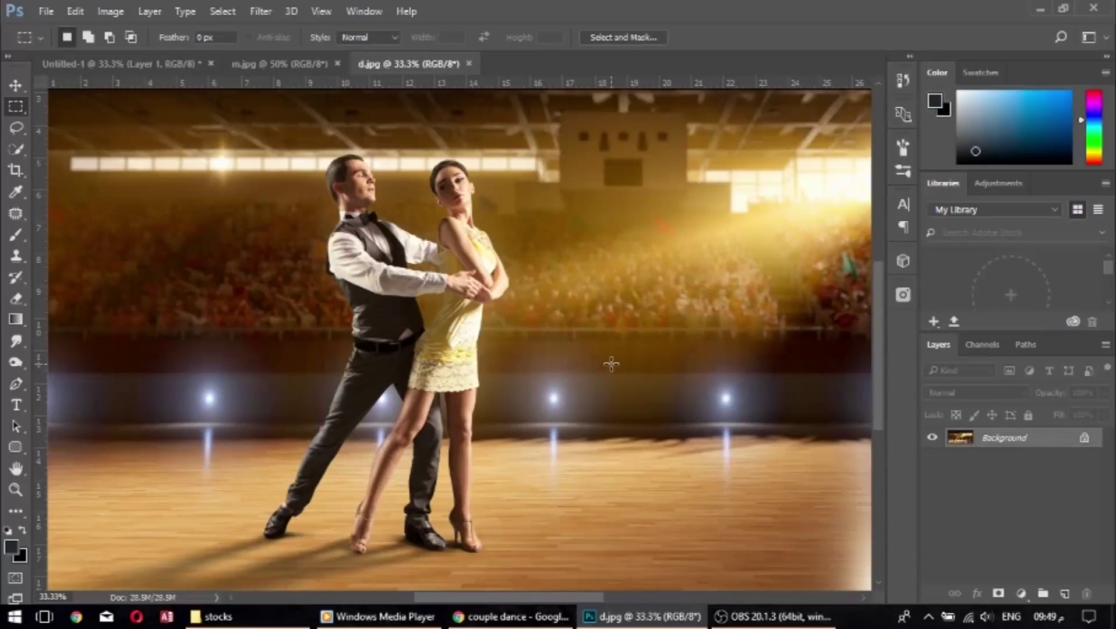
{"action": "key", "text": "ctrl+plus"}
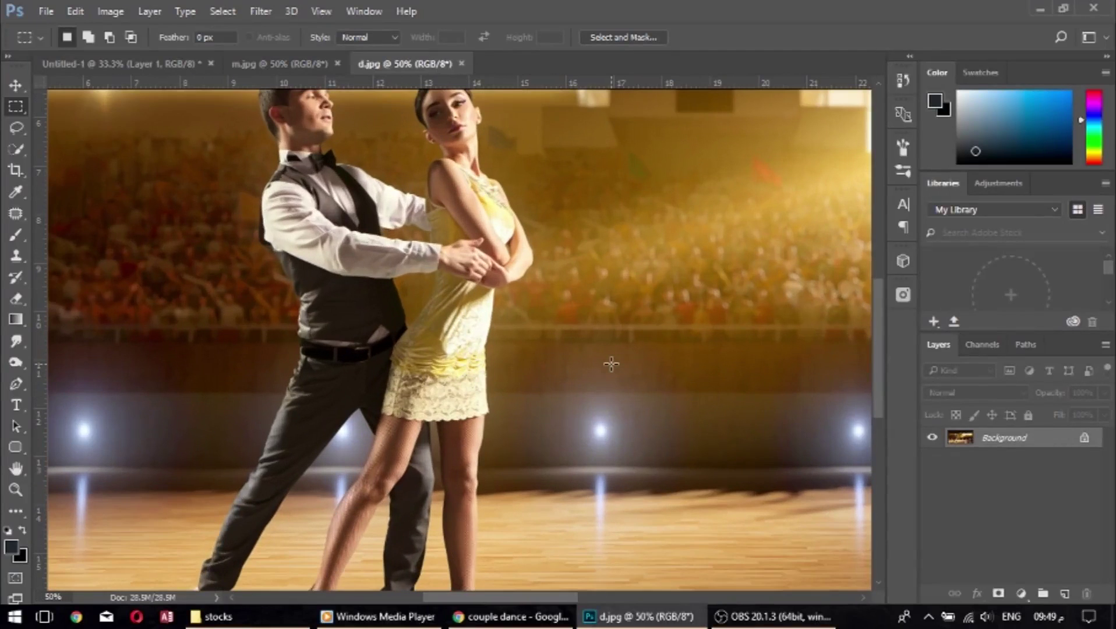
{"action": "scroll", "coordinate": [611, 364], "scroll_direction": "up", "scroll_amount": 1}
{"action": "scroll", "coordinate": [611, 363], "scroll_direction": "up", "scroll_amount": 1}
{"action": "scroll", "coordinate": [614, 360], "scroll_direction": "up", "scroll_amount": 1}
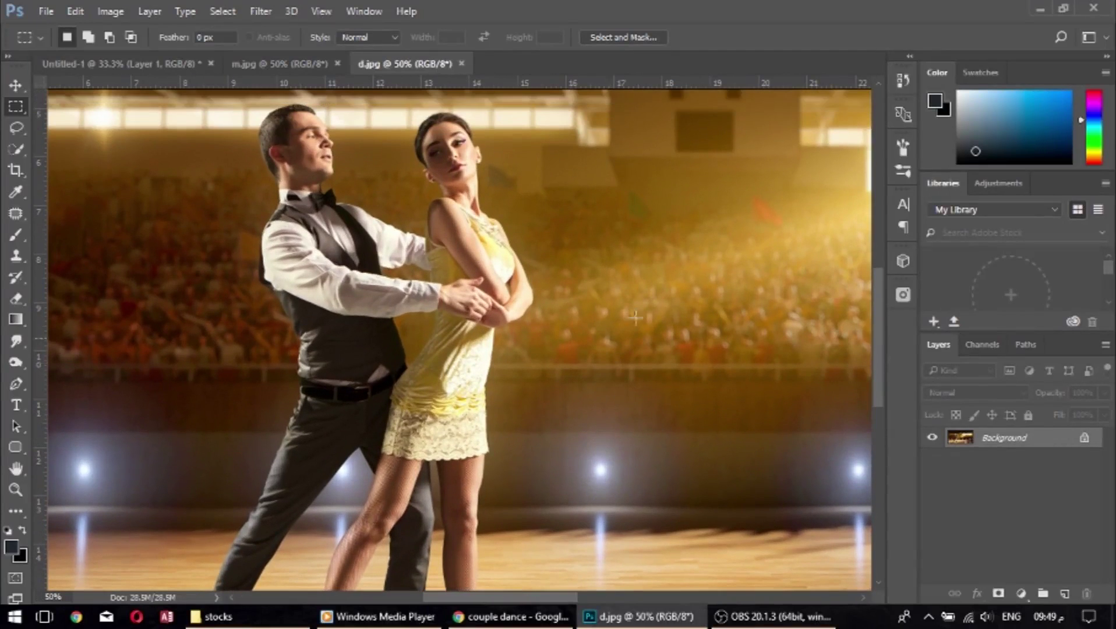
{"action": "left_click", "coordinate": [622, 39]}
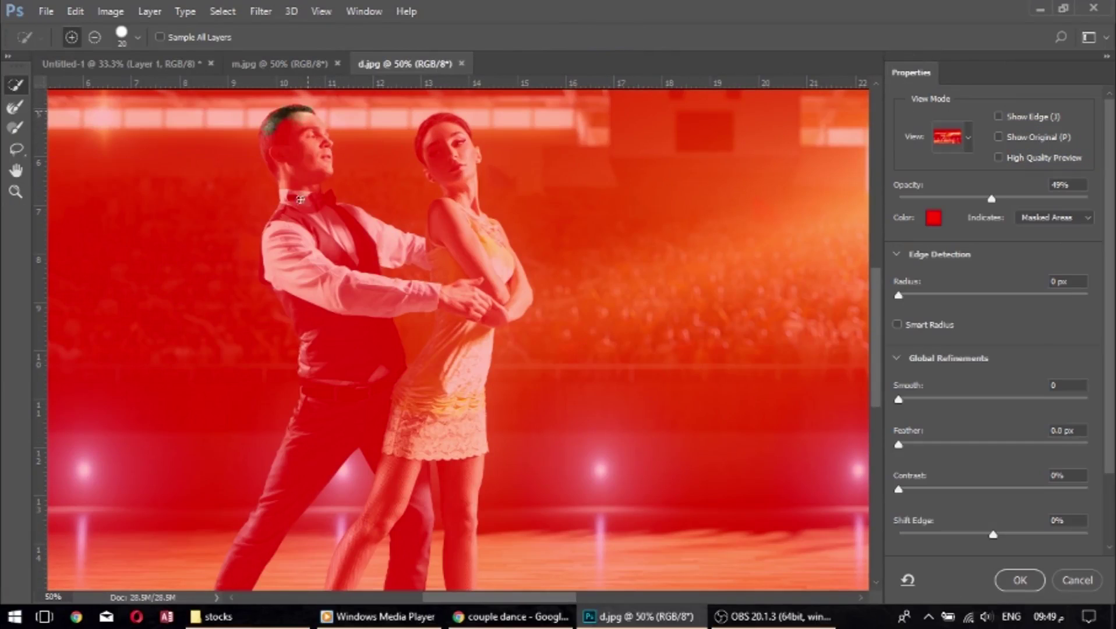
Brush-select the man's head, shirt and vest and the woman's head and face.
{"action": "mouse_move", "coordinate": [302, 111]}
{"action": "left_mouse_down"}
{"action": "mouse_move", "coordinate": [287, 295]}
{"action": "mouse_move", "coordinate": [421, 254]}
{"action": "left_mouse_up"}
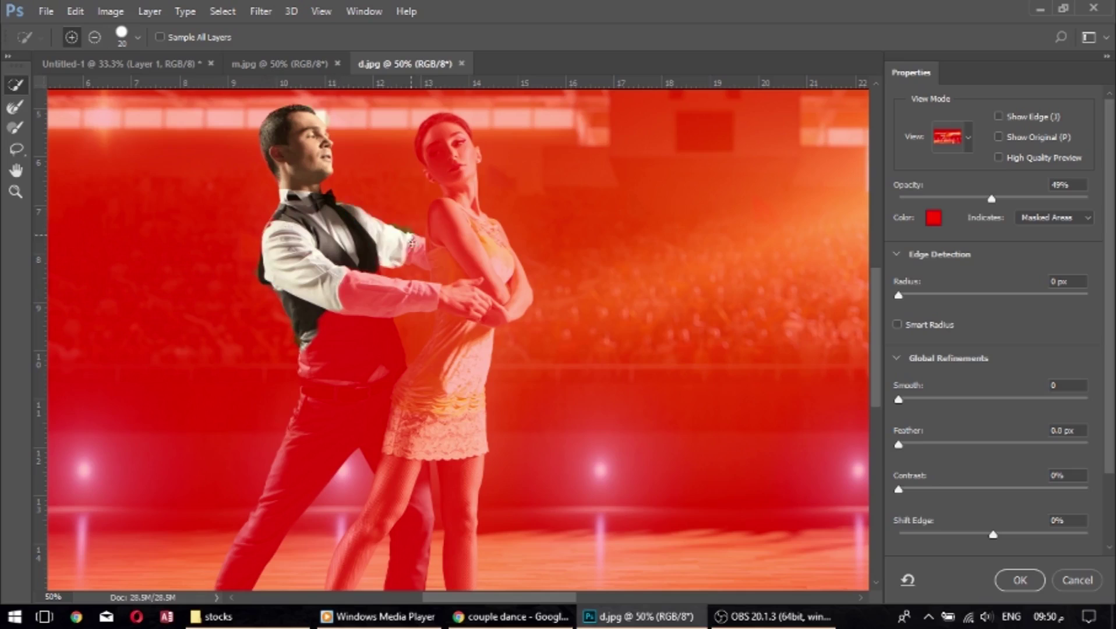
{"action": "scroll", "coordinate": [420, 254], "scroll_direction": "up", "scroll_amount": 3}
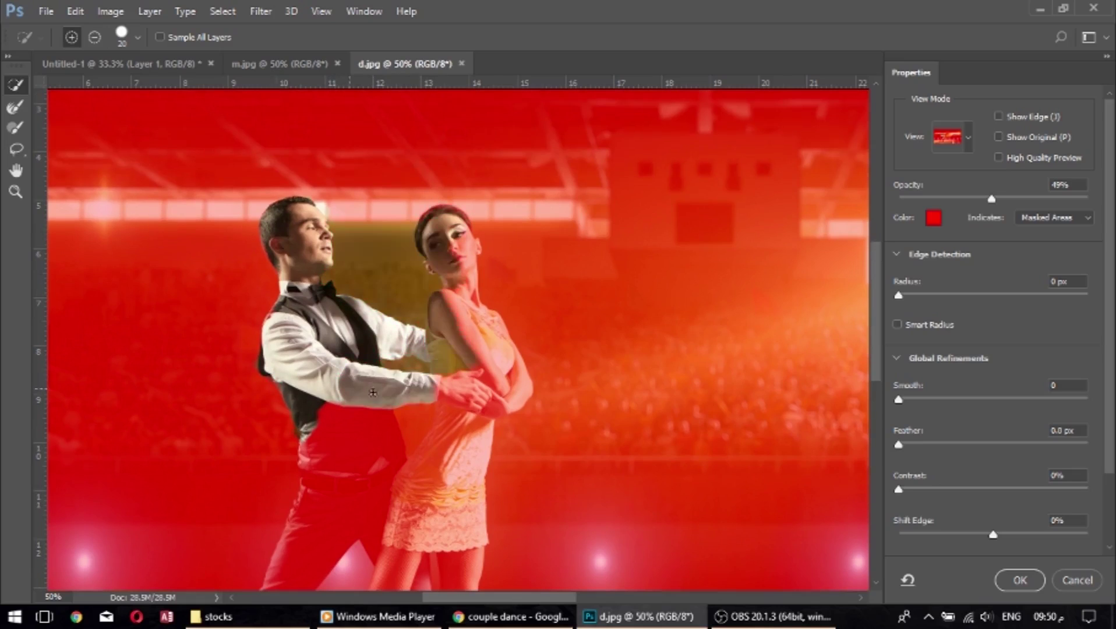
{"action": "left_click_drag", "start_coordinate": [420, 254], "coordinate": [467, 319]}
{"action": "scroll", "coordinate": [466, 319], "scroll_direction": "up", "scroll_amount": 3}
{"action": "left_click_drag", "start_coordinate": [332, 249], "coordinate": [489, 307]}
{"action": "scroll", "coordinate": [489, 307], "scroll_direction": "down", "scroll_amount": 3}
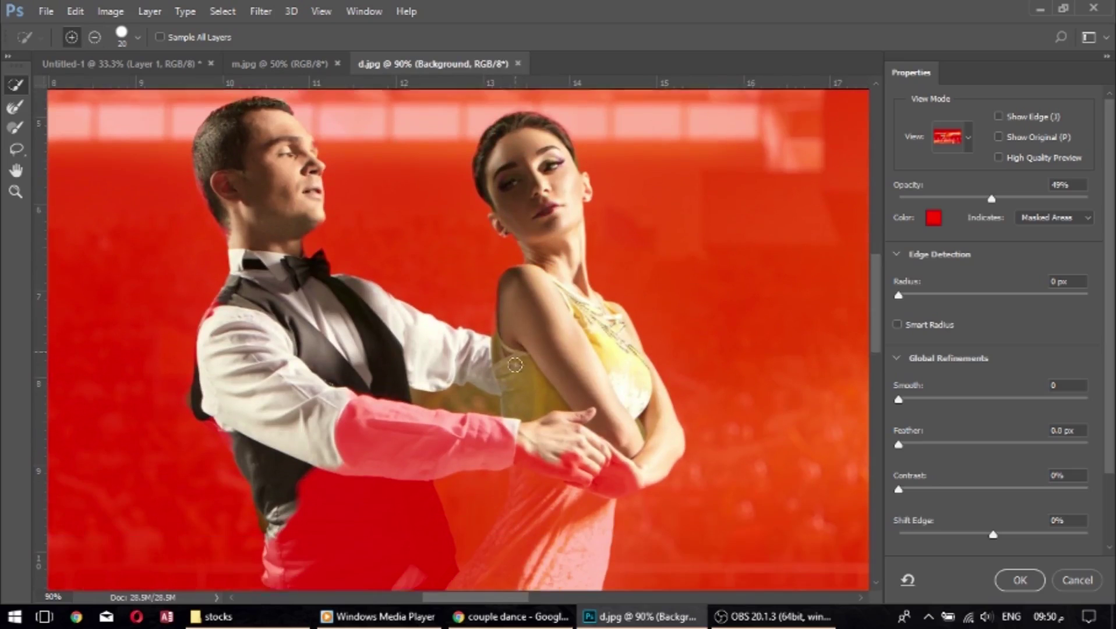
{"action": "left_click_drag", "start_coordinate": [515, 390], "coordinate": [344, 419]}
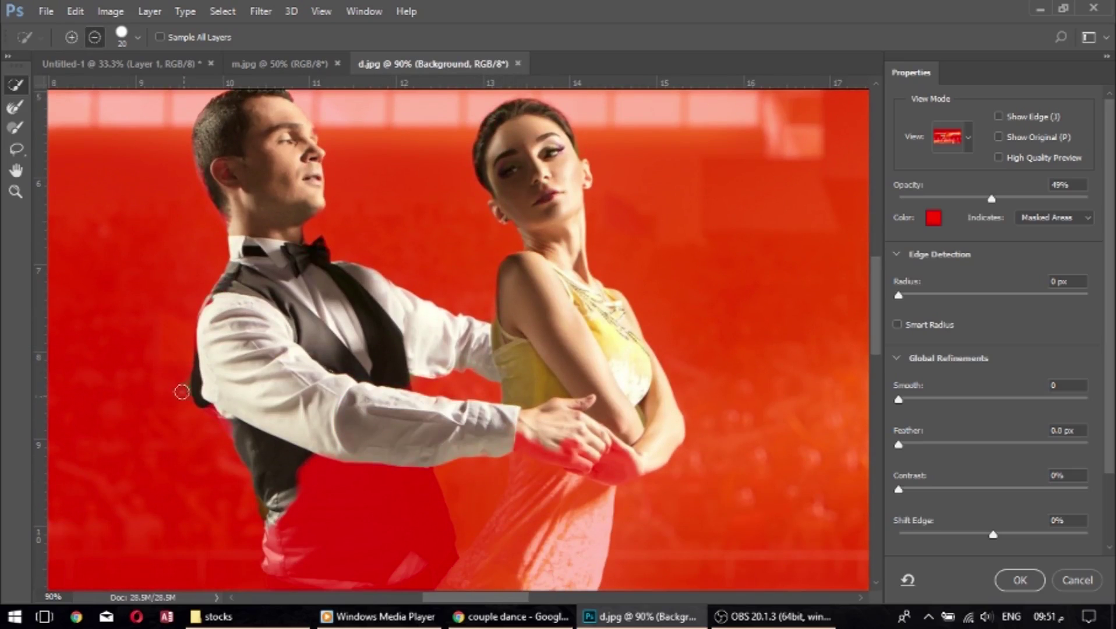
{"action": "scroll", "coordinate": [569, 373], "scroll_direction": "down", "scroll_amount": 2}
{"action": "left_click_drag", "start_coordinate": [569, 372], "coordinate": [454, 442]}
{"action": "scroll", "coordinate": [454, 407], "scroll_direction": "down", "scroll_amount": 2}
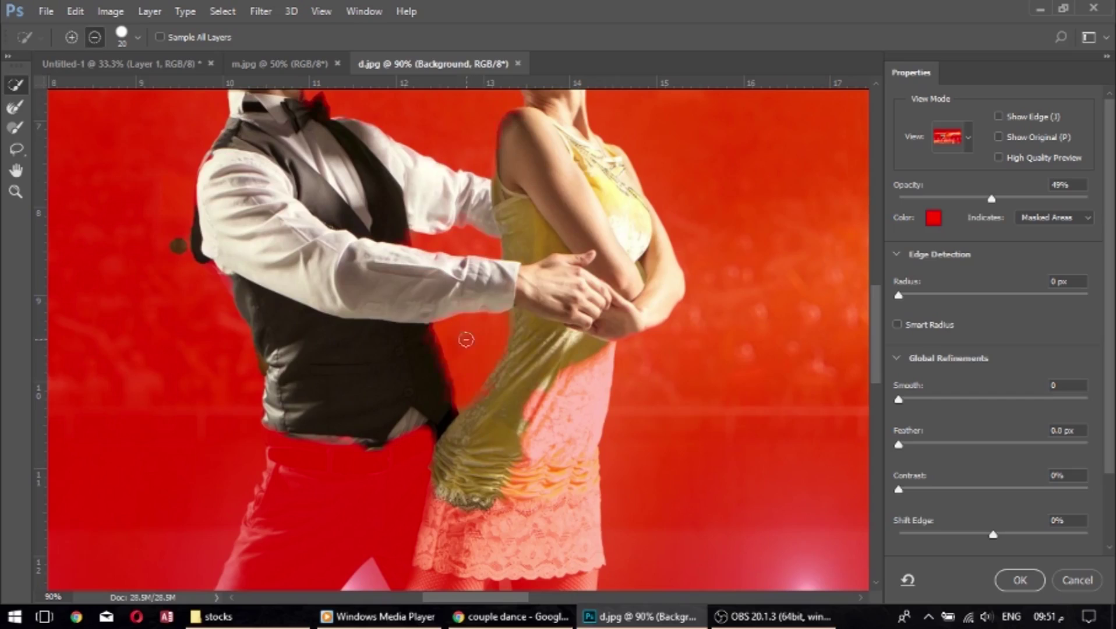
Remove a stray blob from the selection and add the woman's upper left leg.
{"action": "key", "text": "alt"}
{"action": "left_click", "coordinate": [177, 245]}
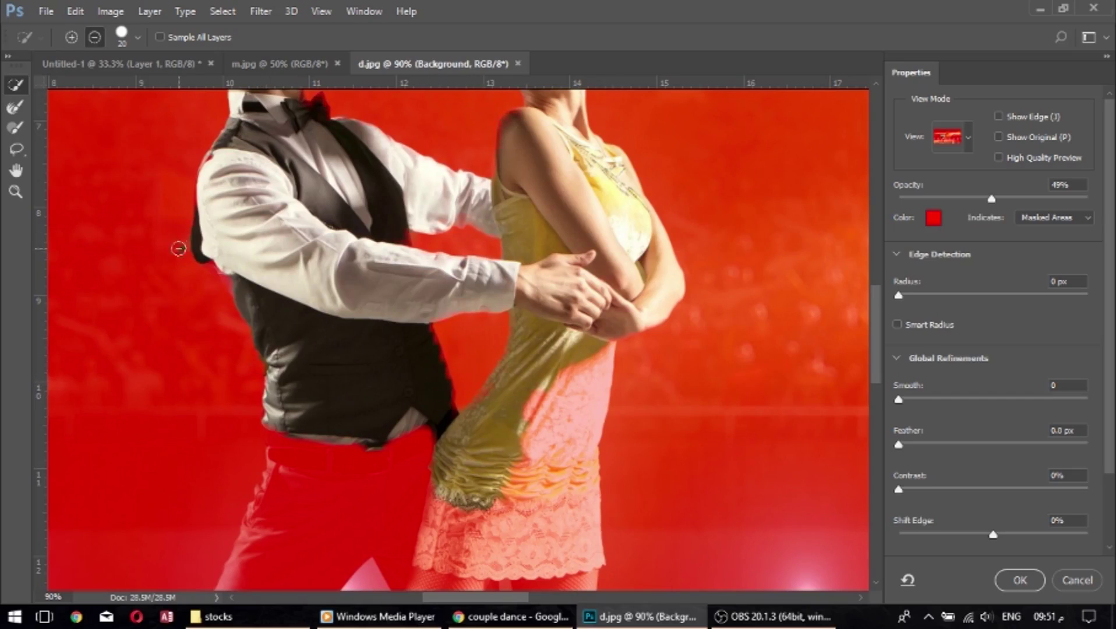
{"action": "scroll", "coordinate": [177, 246], "scroll_direction": "down", "scroll_amount": 2}
{"action": "left_click_drag", "start_coordinate": [524, 379], "coordinate": [336, 399]}
{"action": "scroll", "coordinate": [331, 316], "scroll_direction": "down", "scroll_amount": 2}
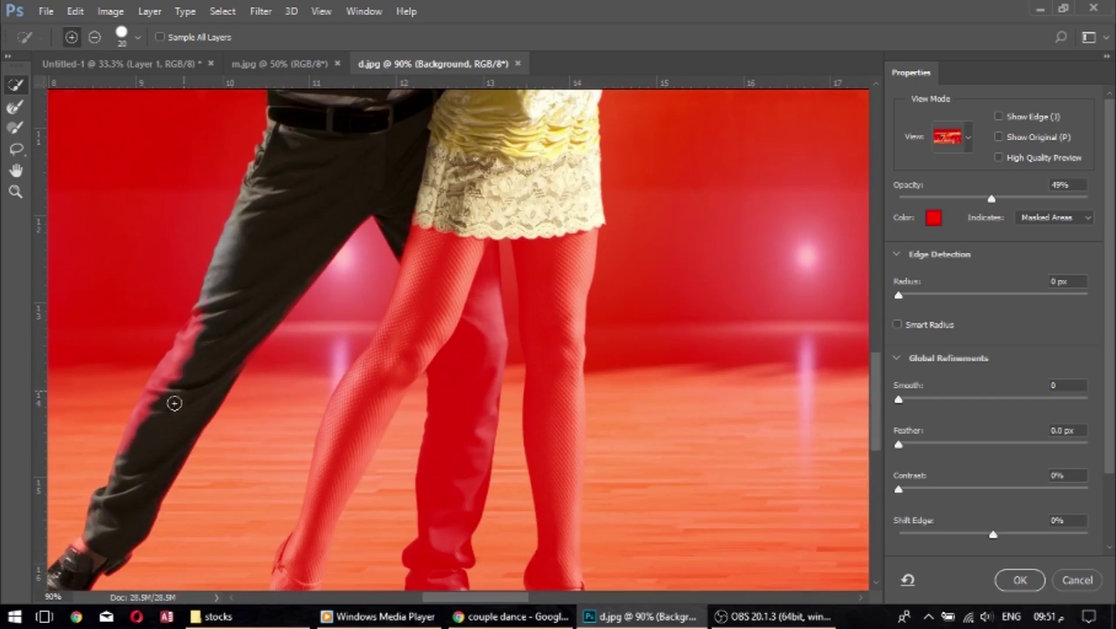
{"action": "scroll", "coordinate": [224, 515], "scroll_direction": "left", "scroll_amount": 3}
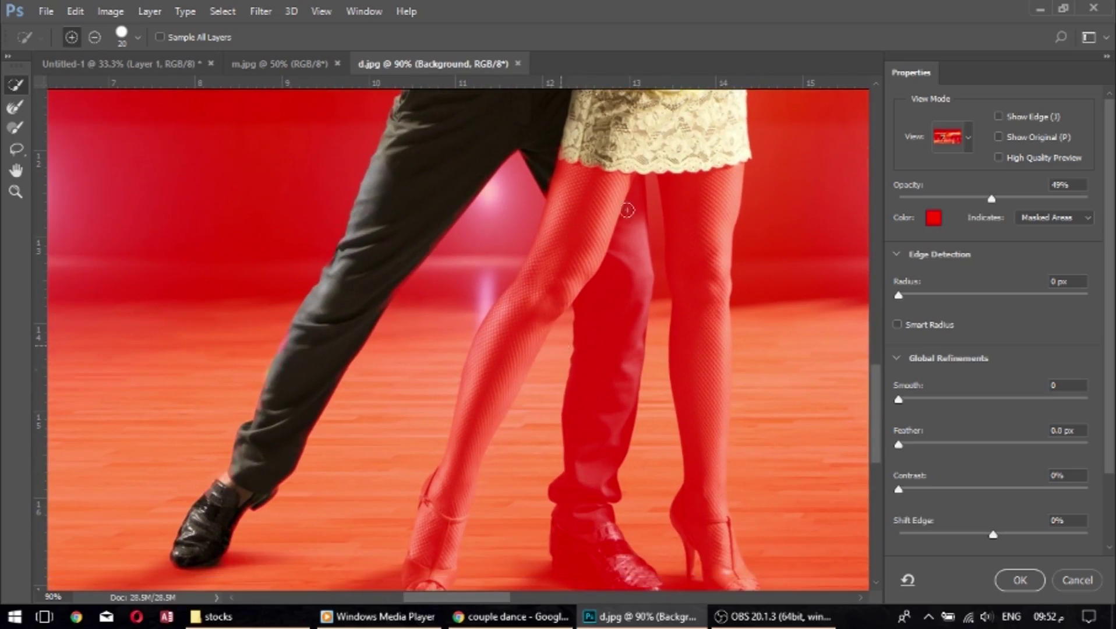
{"action": "left_click_drag", "start_coordinate": [562, 187], "coordinate": [515, 331]}
{"action": "scroll", "coordinate": [515, 332], "scroll_direction": "down", "scroll_amount": 2}
{"action": "left_click_drag", "start_coordinate": [501, 244], "coordinate": [430, 438]}
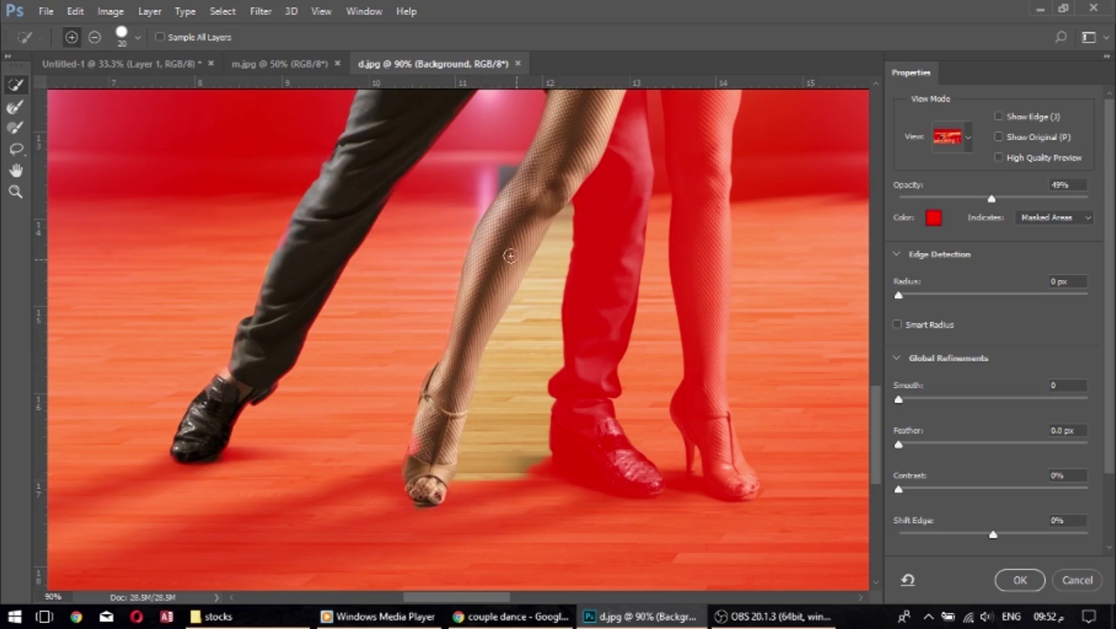
Add the man's trouser leg and shoe and the woman's right leg and shoe.
{"action": "left_click_drag", "start_coordinate": [618, 468], "coordinate": [604, 402]}
{"action": "scroll", "coordinate": [630, 289], "scroll_direction": "up", "scroll_amount": 2}
{"action": "left_click_drag", "start_coordinate": [708, 152], "coordinate": [715, 219]}
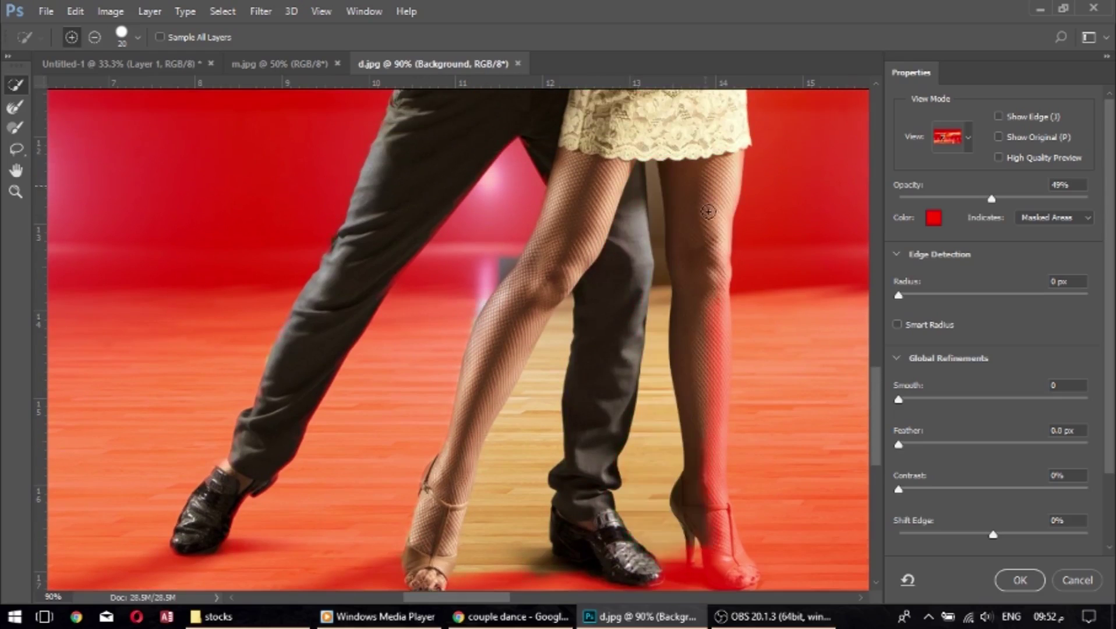
{"action": "scroll", "coordinate": [704, 418], "scroll_direction": "down", "scroll_amount": 1}
{"action": "left_click_drag", "start_coordinate": [704, 417], "coordinate": [742, 512]}
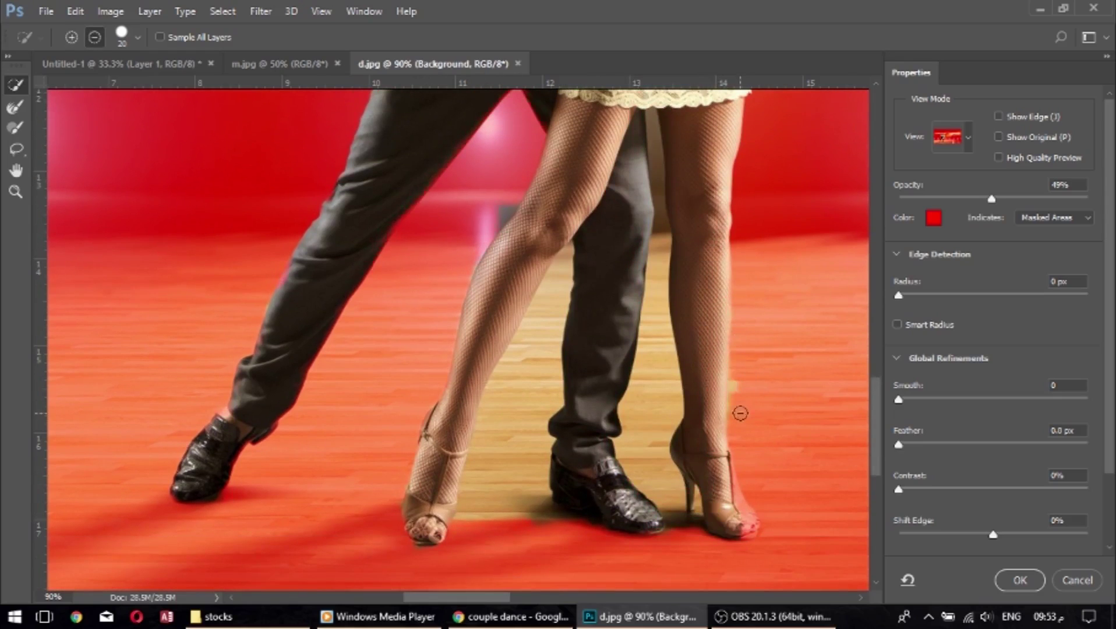
{"action": "left_click_drag", "start_coordinate": [675, 268], "coordinate": [648, 427]}
{"action": "scroll", "coordinate": [648, 427], "scroll_direction": "up", "scroll_amount": 1}
{"action": "left_click_drag", "start_coordinate": [664, 251], "coordinate": [675, 125]}
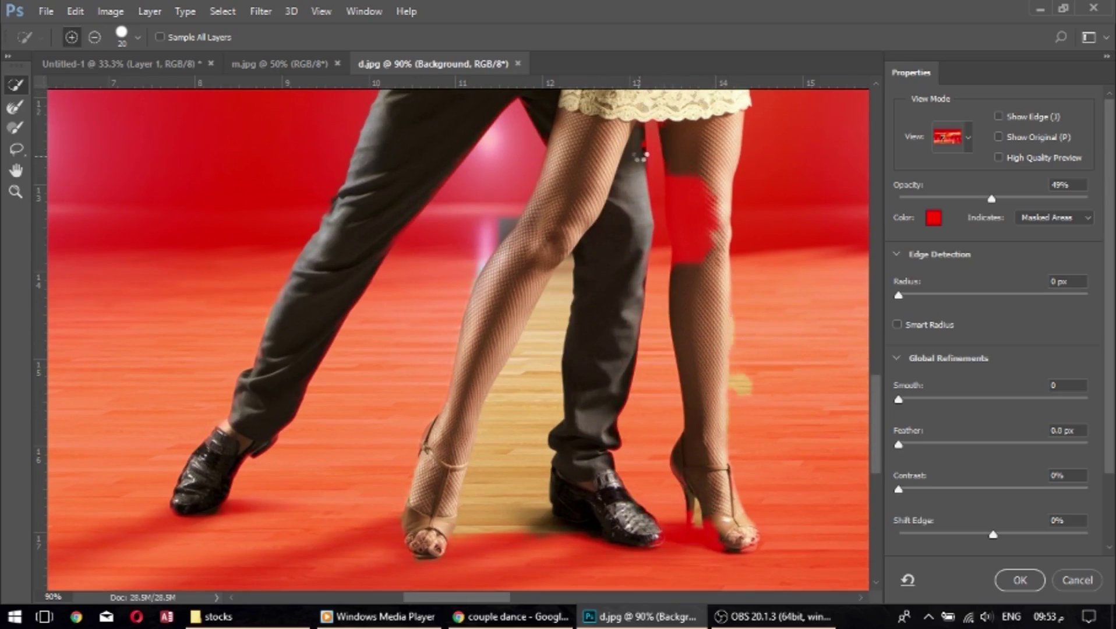
{"action": "scroll", "coordinate": [679, 233], "scroll_direction": "down", "scroll_amount": 1}
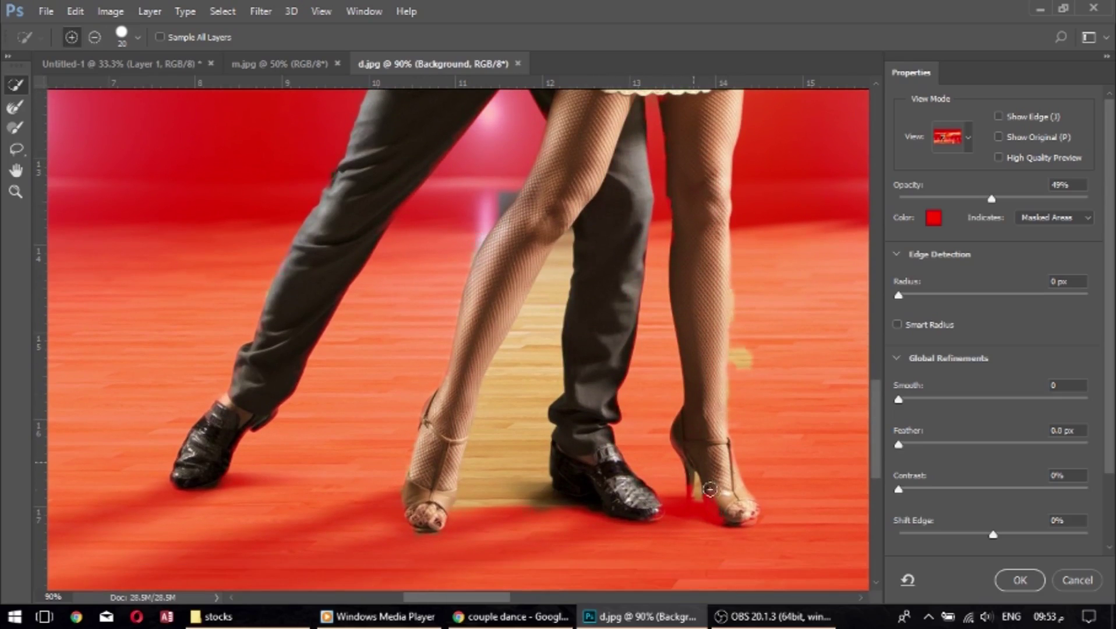
{"action": "mouse_move", "coordinate": [541, 489]}
{"action": "left_mouse_down"}
{"action": "mouse_move", "coordinate": [501, 473]}
{"action": "mouse_move", "coordinate": [548, 244]}
{"action": "left_mouse_up"}
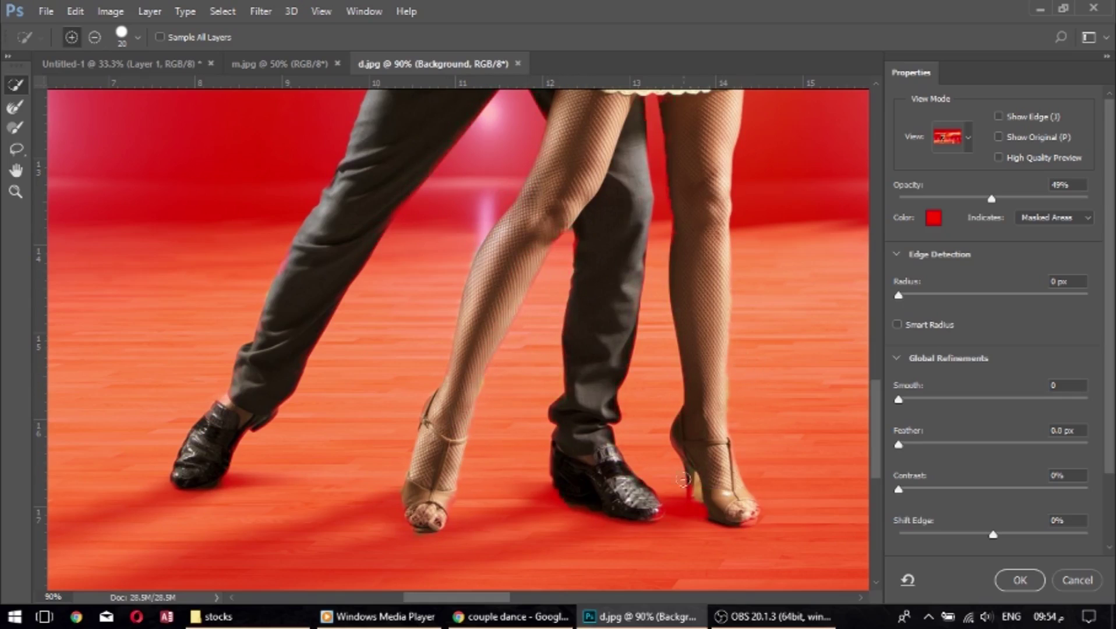
{"action": "scroll", "coordinate": [737, 361], "scroll_direction": "up", "scroll_amount": 5}
{"action": "scroll", "coordinate": [690, 466], "scroll_direction": "up", "scroll_amount": 4}
Refine the edges with Smart Radius on, Contrast 34% and Feather 2.2 px.
{"action": "key", "text": "r"}
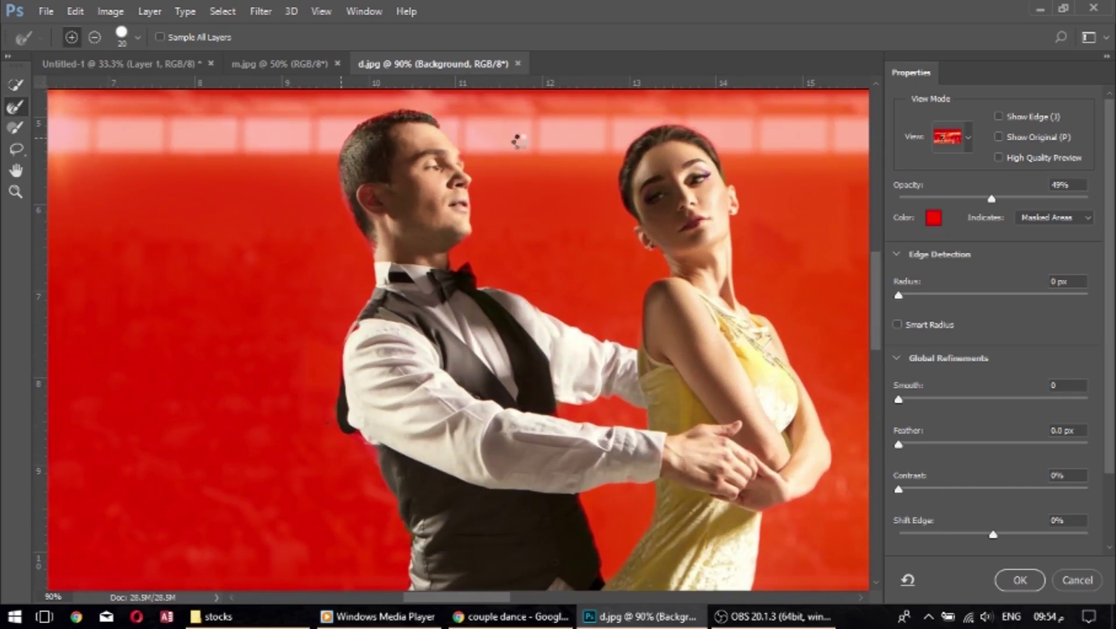
{"action": "scroll", "coordinate": [616, 198], "scroll_direction": "down", "scroll_amount": 1}
{"action": "scroll", "coordinate": [612, 210], "scroll_direction": "down", "scroll_amount": 3}
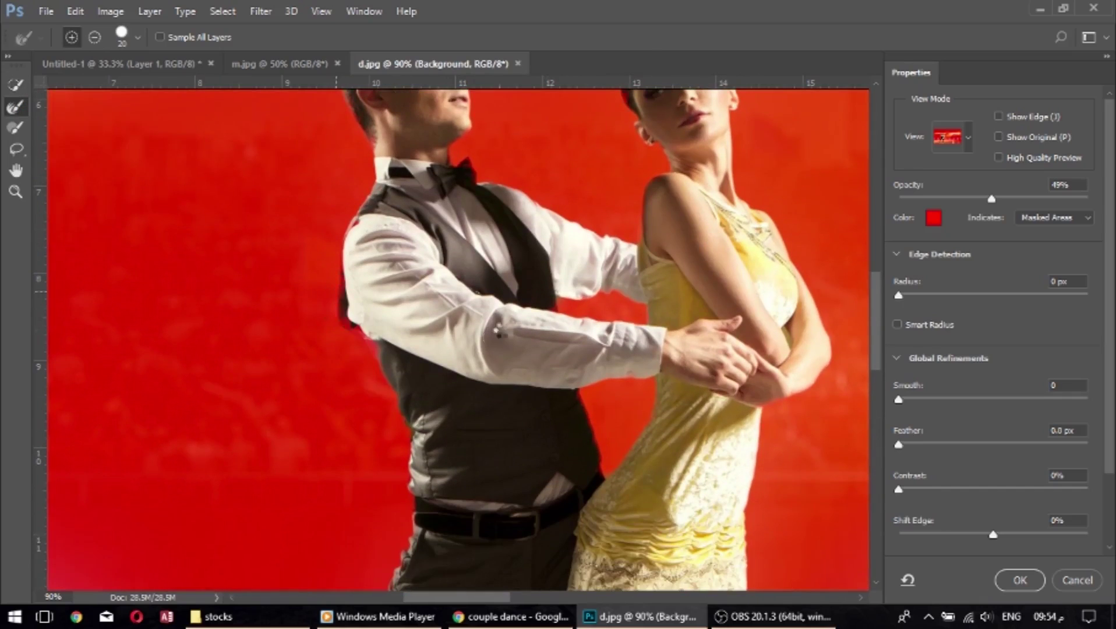
{"action": "scroll", "coordinate": [596, 252], "scroll_direction": "down", "scroll_amount": 6}
{"action": "scroll", "coordinate": [596, 252], "scroll_direction": "down", "scroll_amount": 5}
{"action": "scroll", "coordinate": [596, 252], "scroll_direction": "down", "scroll_amount": 3}
{"action": "left_click", "coordinate": [897, 325]}
{"action": "left_click_drag", "start_coordinate": [898, 489], "coordinate": [928, 489]}
{"action": "left_click_drag", "start_coordinate": [993, 534], "coordinate": [1003, 533]}
{"action": "left_click_drag", "start_coordinate": [928, 489], "coordinate": [962, 489]}
{"action": "left_click_drag", "start_coordinate": [898, 445], "coordinate": [920, 444]}
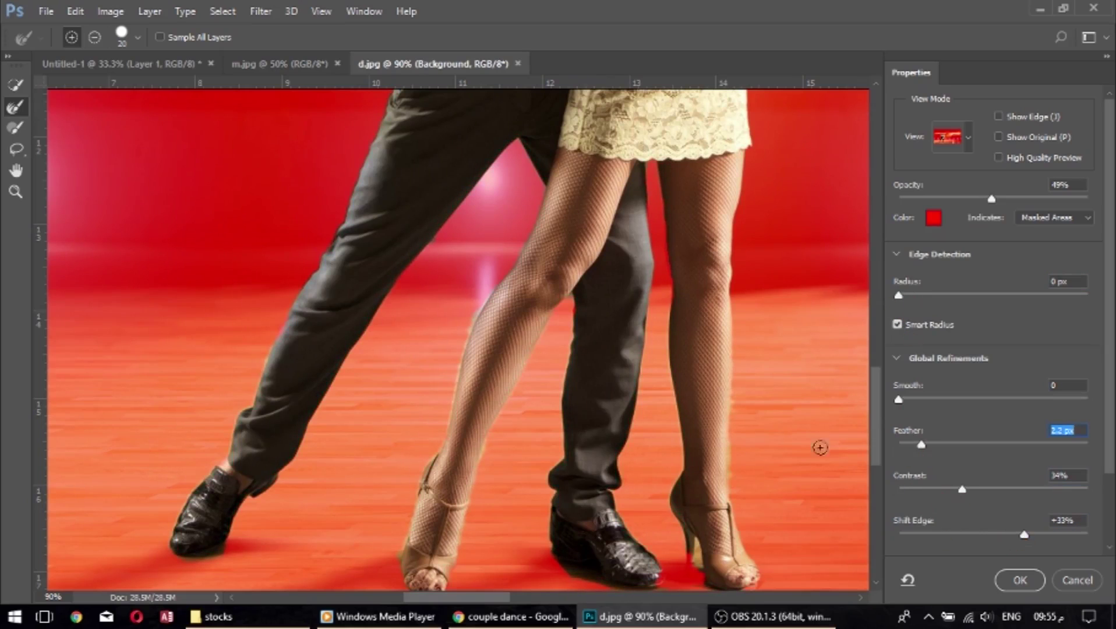
Output as a layer mask with Shift Edge about -68%, then drag the couple toward the street document.
{"action": "scroll", "coordinate": [798, 301], "scroll_direction": "up", "scroll_amount": 10}
{"action": "left_click", "coordinate": [1018, 580]}
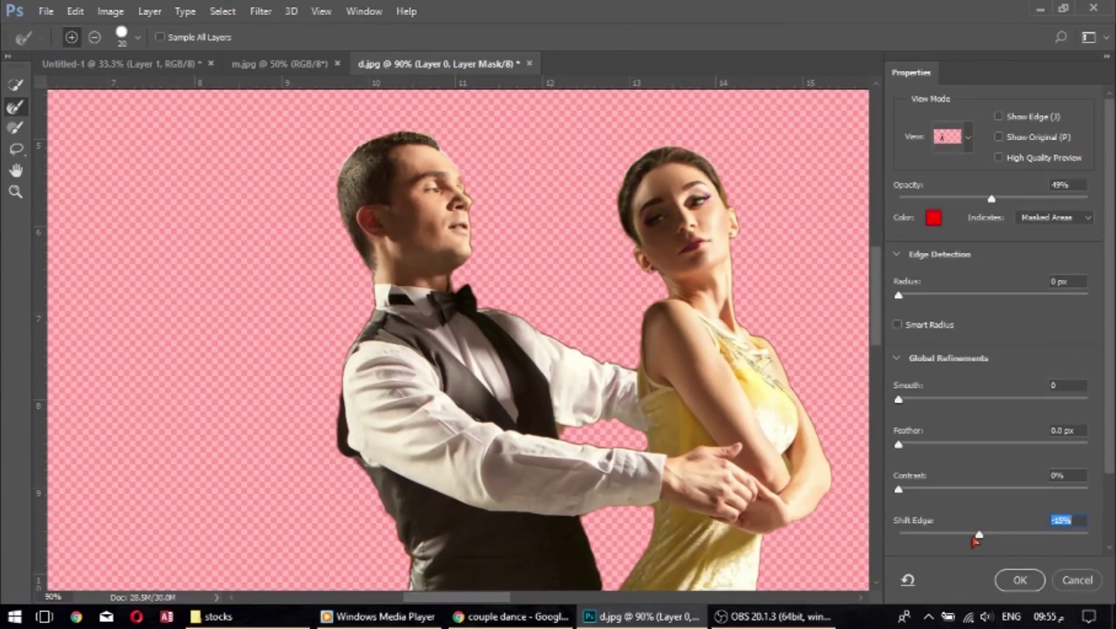
{"action": "left_click_drag", "start_coordinate": [973, 534], "coordinate": [928, 534]}
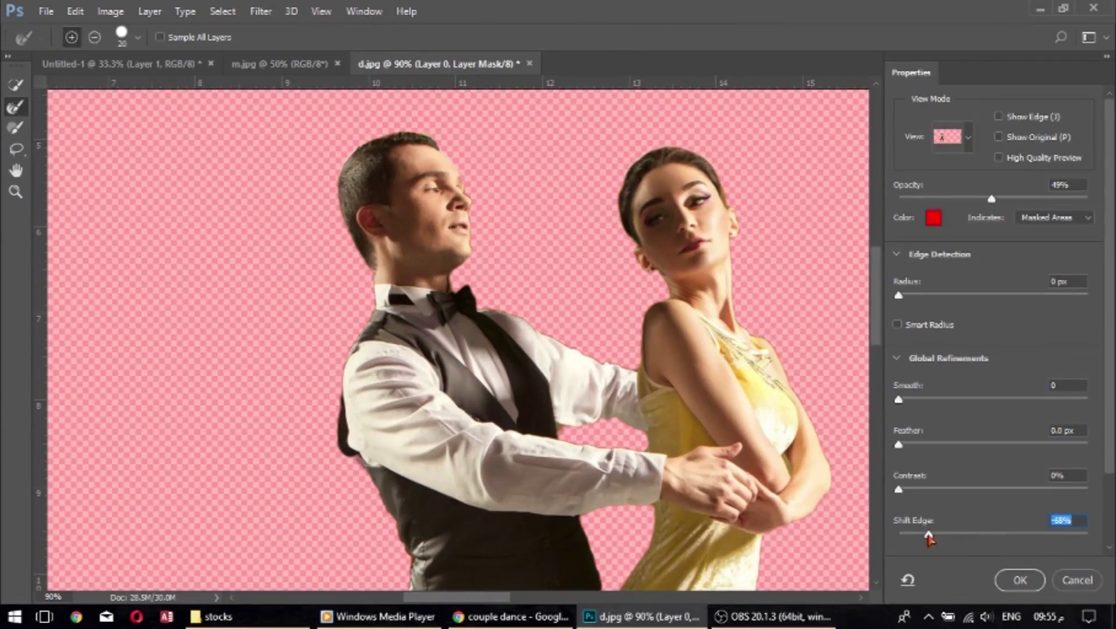
{"action": "key", "text": "Return"}
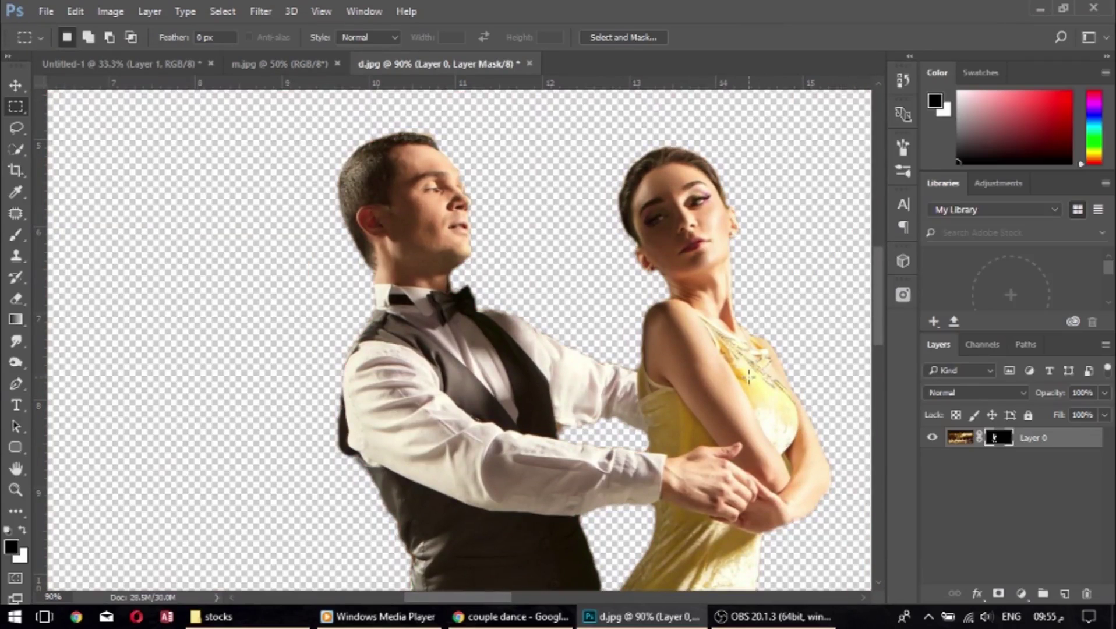
{"action": "key", "text": "v"}
{"action": "left_click_drag", "start_coordinate": [471, 389], "coordinate": [167, 74]}
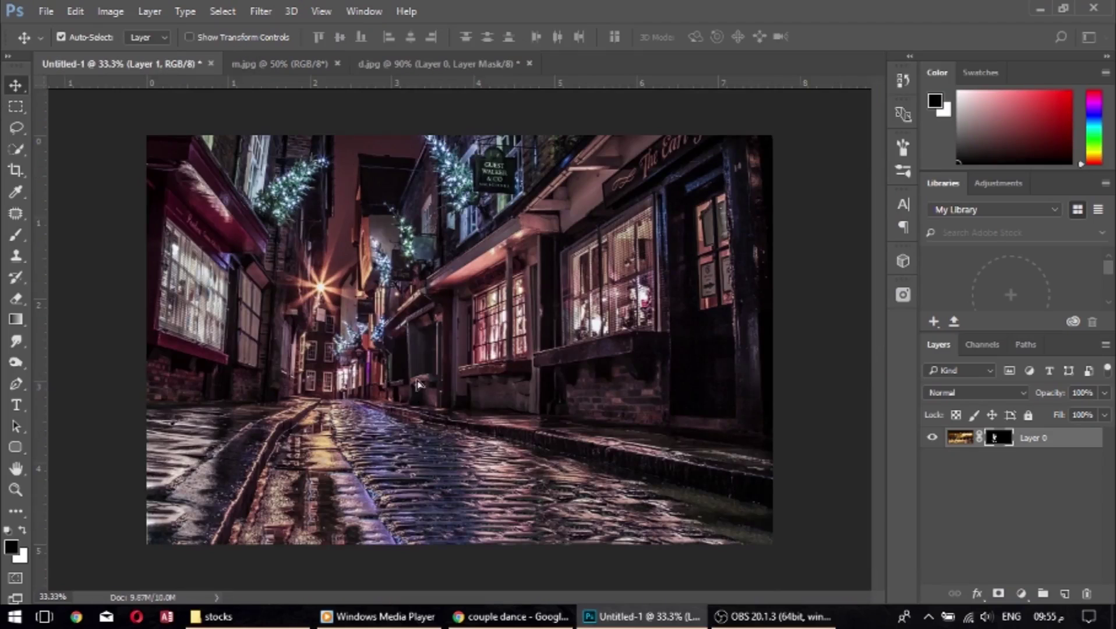
Drag the masked couple into the street scene and scale them to about 62% on the cobblestones.
{"action": "left_click_drag", "start_coordinate": [167, 75], "coordinate": [425, 404]}
{"action": "key", "text": "ctrl+t"}
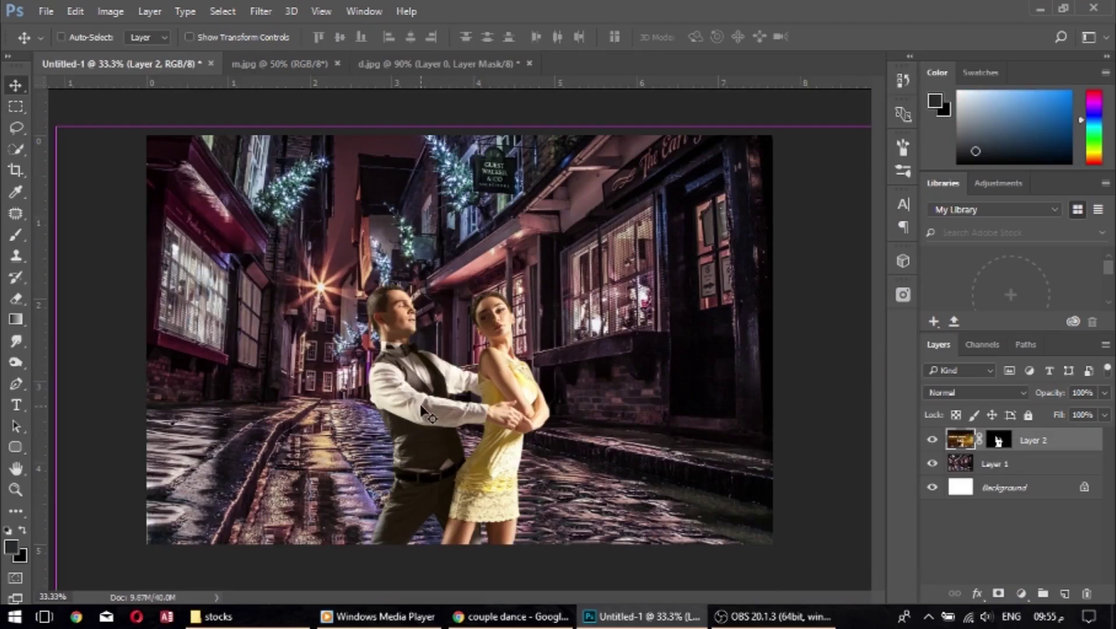
{"action": "left_click_drag", "start_coordinate": [57, 126], "coordinate": [257, 219]}
{"action": "left_click_drag", "start_coordinate": [408, 349], "coordinate": [448, 314]}
{"action": "left_click_drag", "start_coordinate": [179, 132], "coordinate": [199, 136]}
{"action": "left_click_drag", "start_coordinate": [428, 397], "coordinate": [441, 409]}
{"action": "left_click_drag", "start_coordinate": [206, 195], "coordinate": [186, 174]}
{"action": "mouse_move", "coordinate": [460, 344]}
{"action": "left_mouse_down"}
{"action": "mouse_move", "coordinate": [500, 373]}
{"action": "mouse_move", "coordinate": [423, 393]}
{"action": "left_mouse_up"}
{"action": "left_click", "coordinate": [721, 37]}
Enlarge the couple to about 111% and reposition them on the street.
{"action": "key", "text": "ctrl+t"}
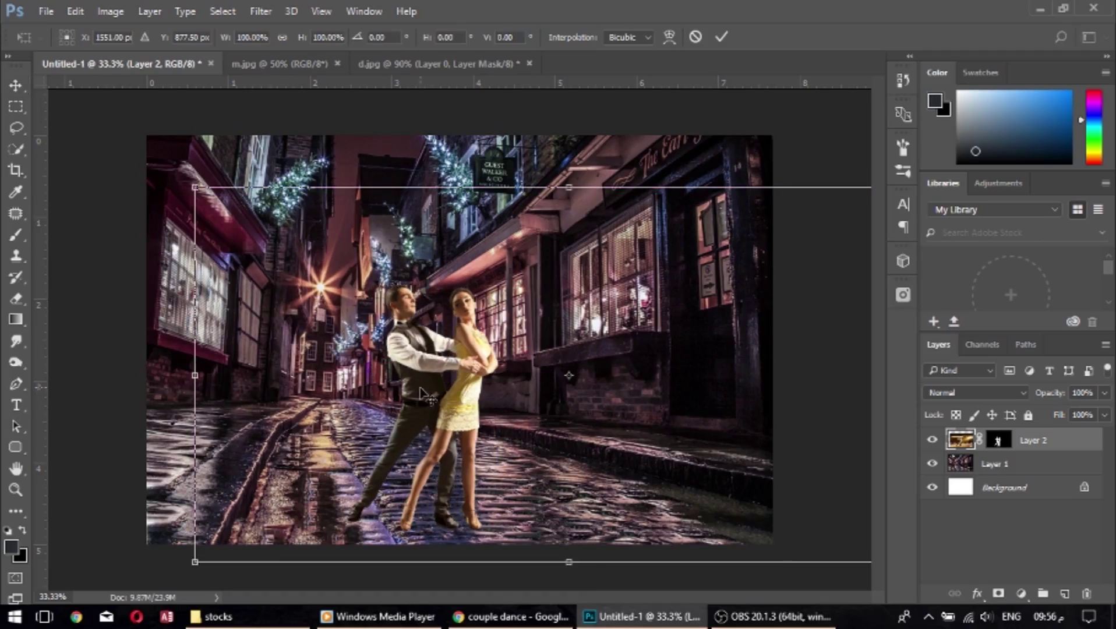
{"action": "left_click_drag", "start_coordinate": [194, 187], "coordinate": [162, 169]}
{"action": "left_click_drag", "start_coordinate": [424, 396], "coordinate": [558, 378]}
{"action": "left_click_drag", "start_coordinate": [210, 163], "coordinate": [224, 149]}
{"action": "mouse_move", "coordinate": [512, 411]}
{"action": "left_mouse_down"}
{"action": "mouse_move", "coordinate": [531, 416]}
{"action": "mouse_move", "coordinate": [483, 407]}
{"action": "mouse_move", "coordinate": [467, 354]}
{"action": "mouse_move", "coordinate": [476, 368]}
{"action": "left_mouse_up"}
{"action": "key", "text": "Return"}
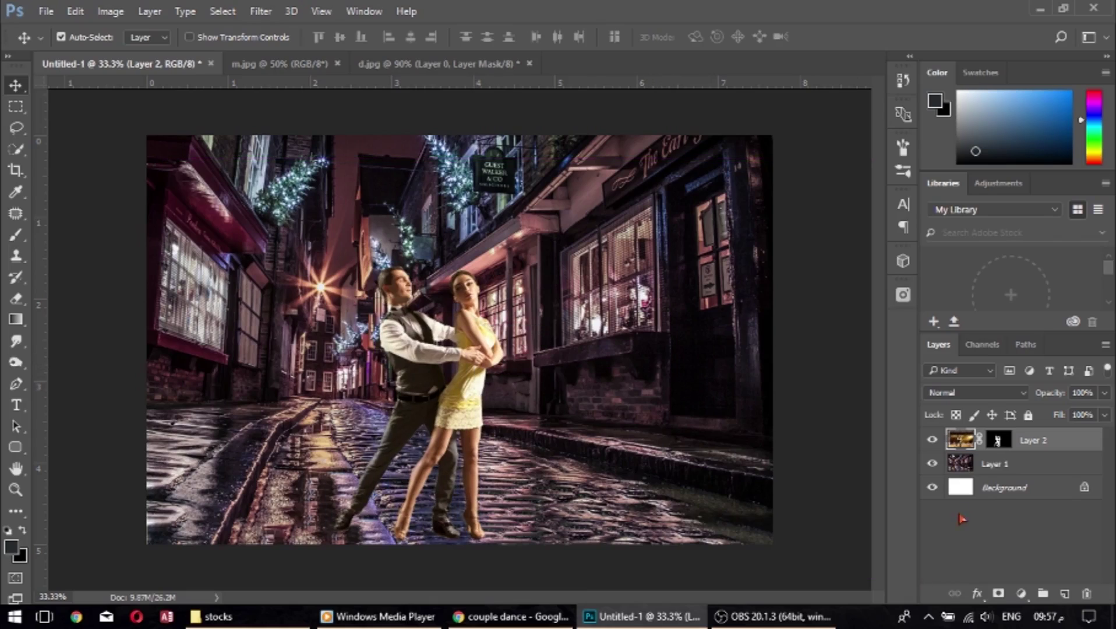
{"action": "left_click", "coordinate": [1021, 595]}
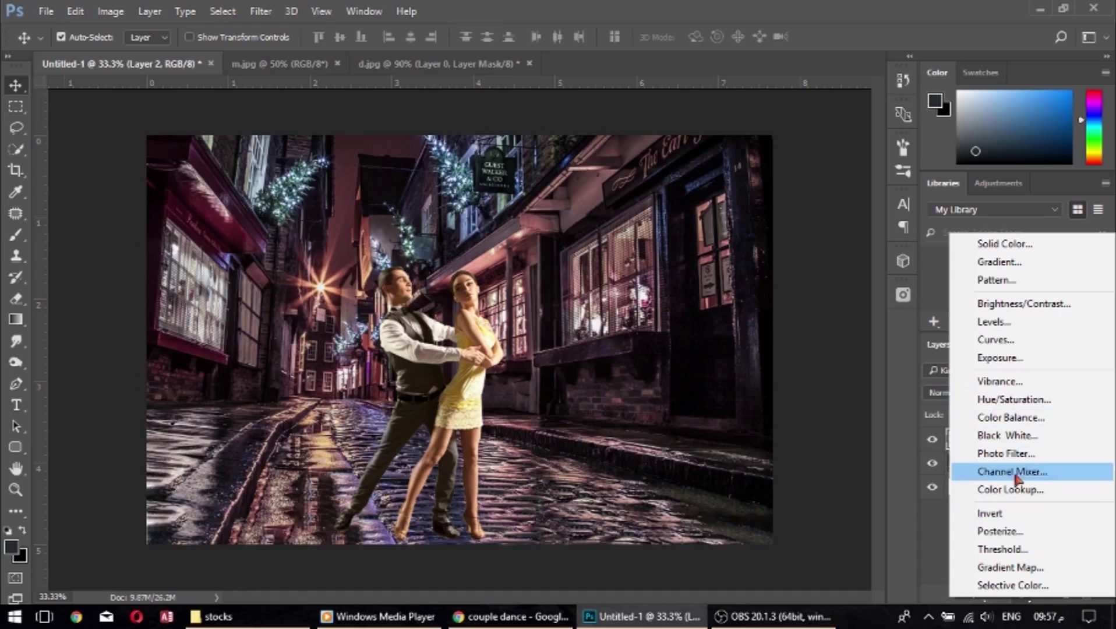
Add a Curves adjustment layer with the curve pulled down to darken the couple.
{"action": "left_click", "coordinate": [995, 344]}
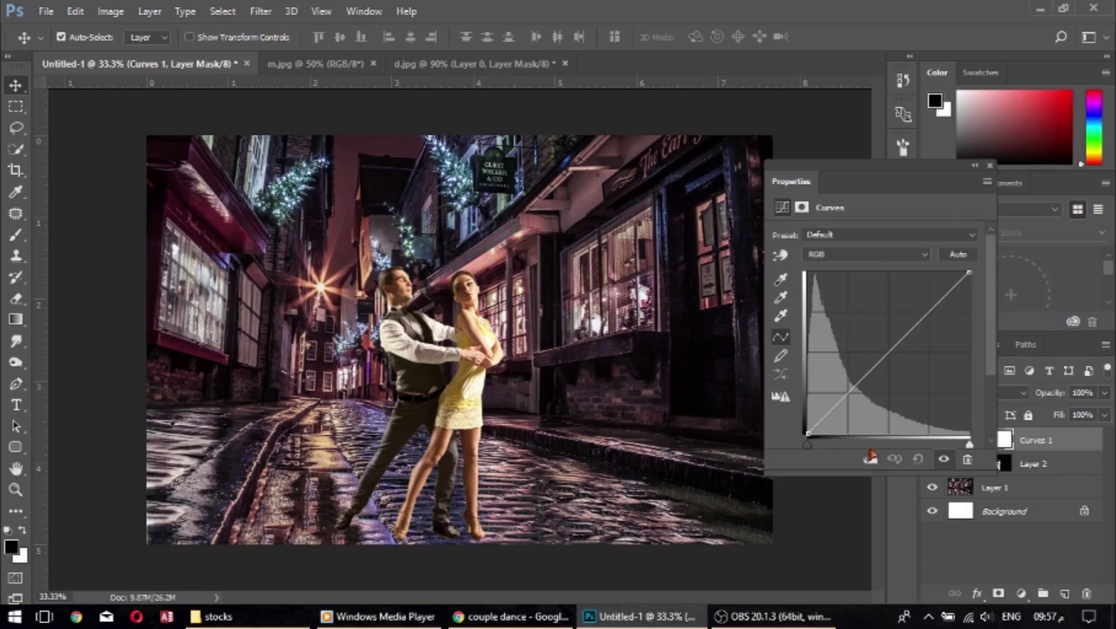
{"action": "left_click_drag", "start_coordinate": [886, 355], "coordinate": [888, 375]}
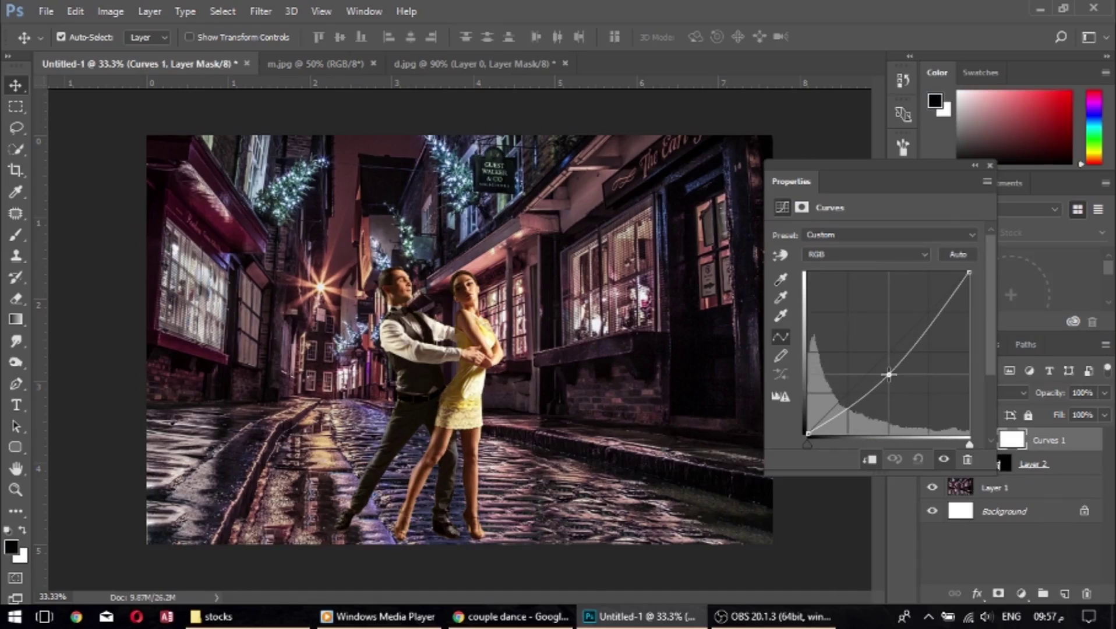
{"action": "left_click_drag", "start_coordinate": [889, 374], "coordinate": [886, 369]}
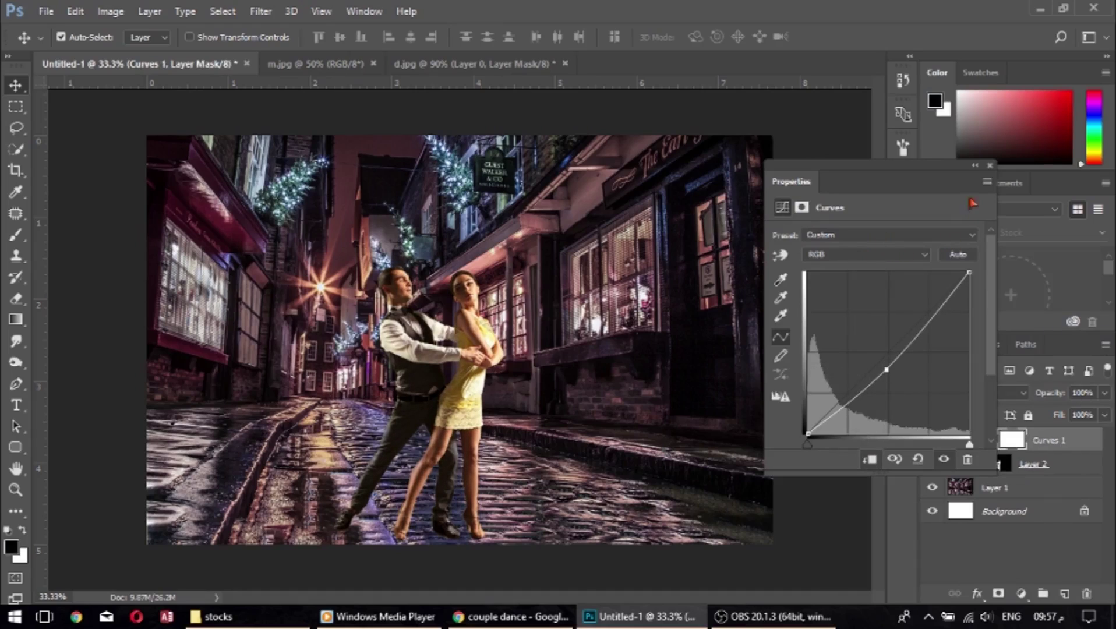
{"action": "left_click", "coordinate": [990, 166]}
Add a Color Balance layer clipped to the couple, midtones Cyan -21, Magenta -29, Blue +23.
{"action": "left_click", "coordinate": [1018, 593]}
{"action": "left_click", "coordinate": [952, 419]}
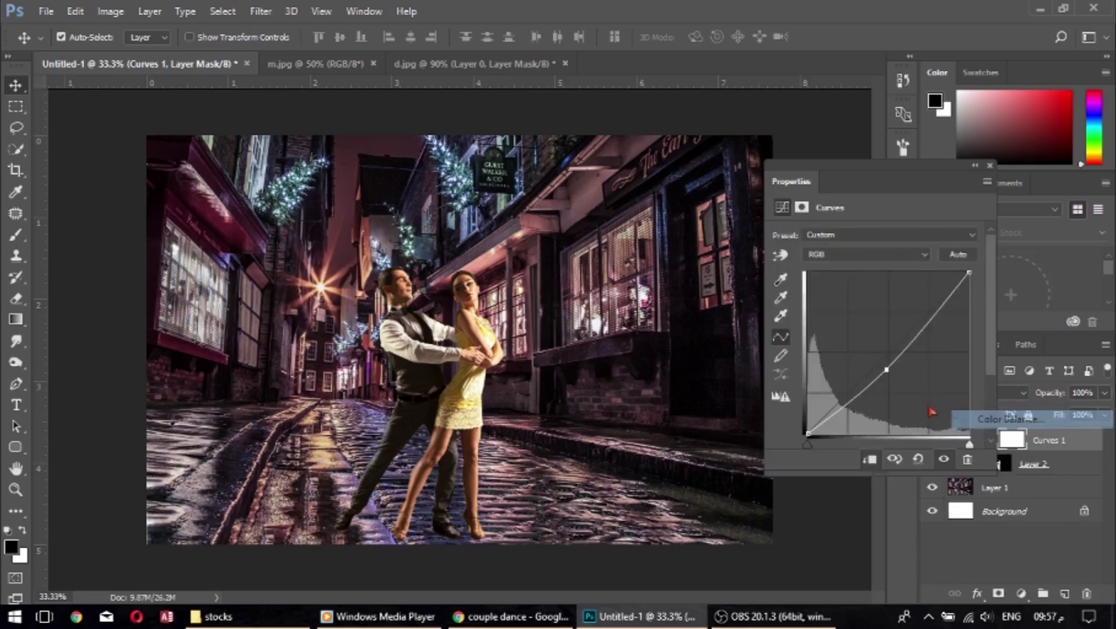
{"action": "left_click", "coordinate": [869, 460]}
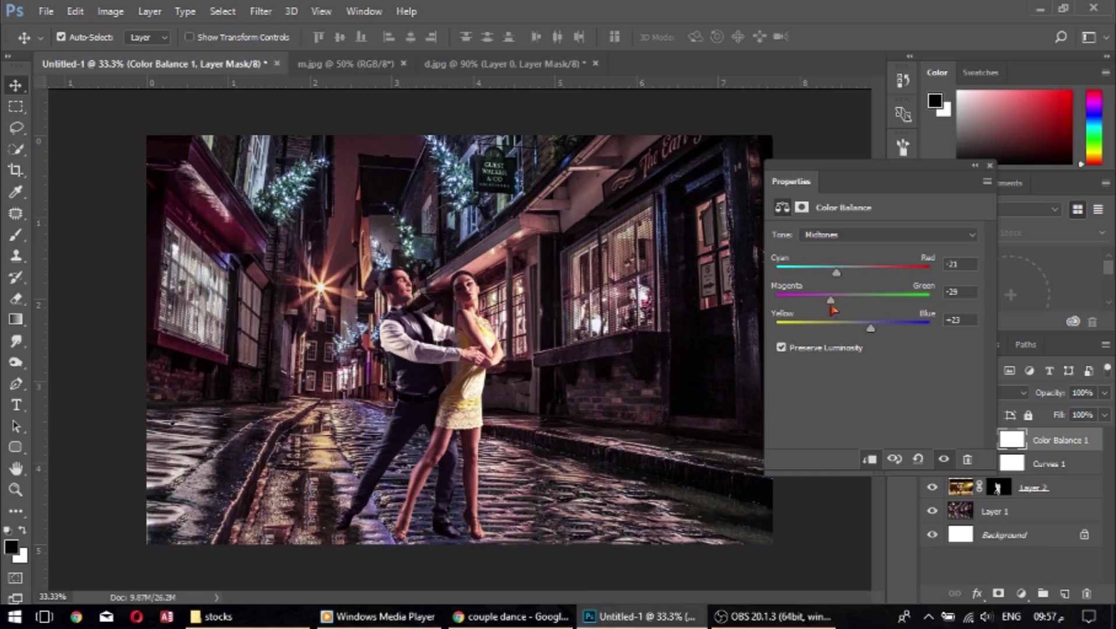
{"action": "left_click", "coordinate": [988, 175]}
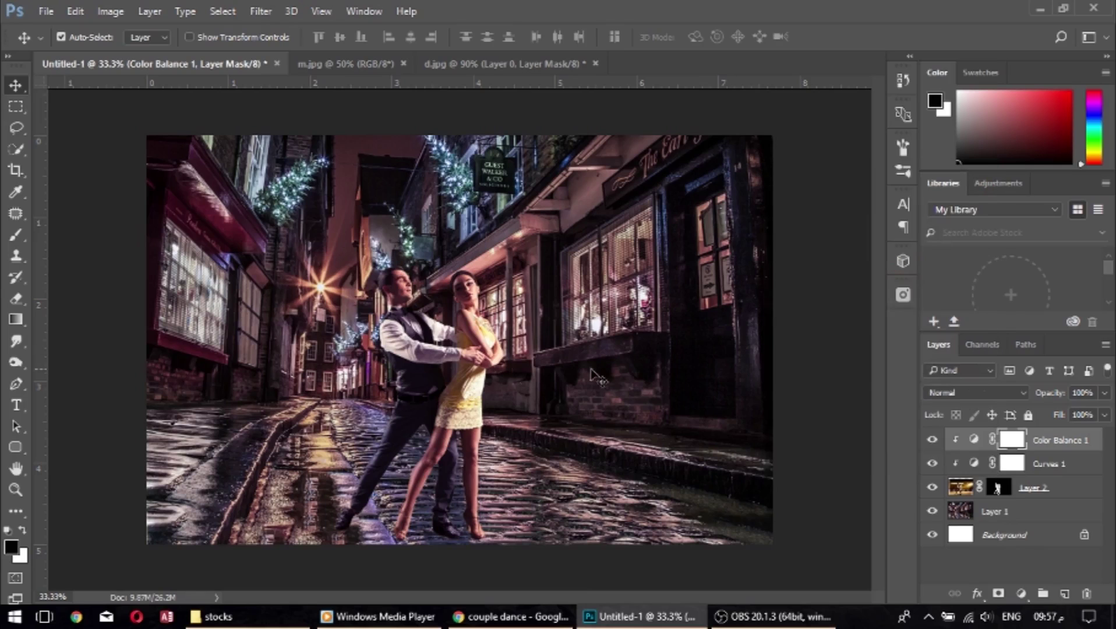
Flip the couple's Layer 2 horizontally, shrink it to about 93%, and commit.
{"action": "left_click", "coordinate": [512, 368]}
{"action": "key", "text": "ctrl+t"}
{"action": "right_click", "coordinate": [442, 472]}
{"action": "left_click", "coordinate": [466, 455]}
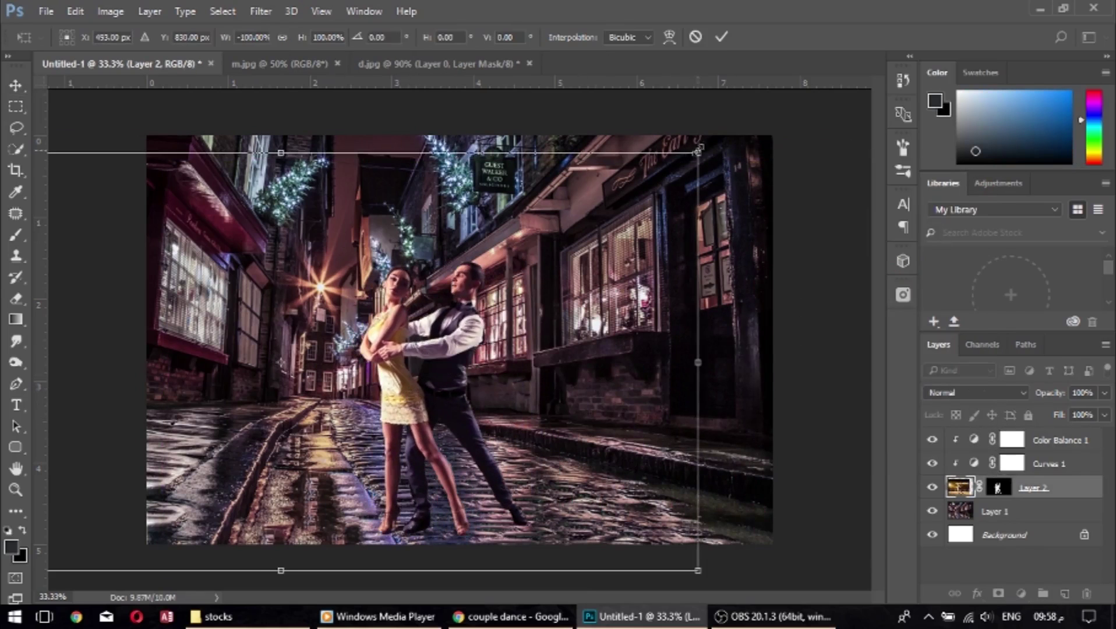
{"action": "mouse_move", "coordinate": [436, 397]}
{"action": "left_mouse_down"}
{"action": "mouse_move", "coordinate": [478, 389]}
{"action": "mouse_move", "coordinate": [446, 373]}
{"action": "left_mouse_up"}
{"action": "key", "text": "Return"}
{"action": "key", "text": "ctrl+t"}
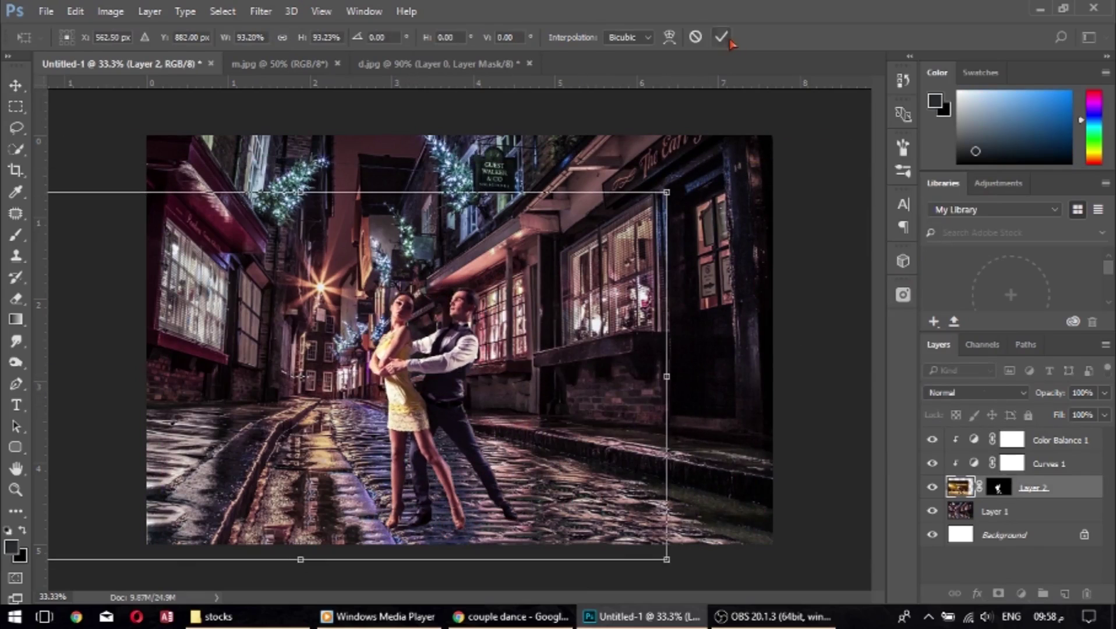
{"action": "left_click", "coordinate": [721, 37]}
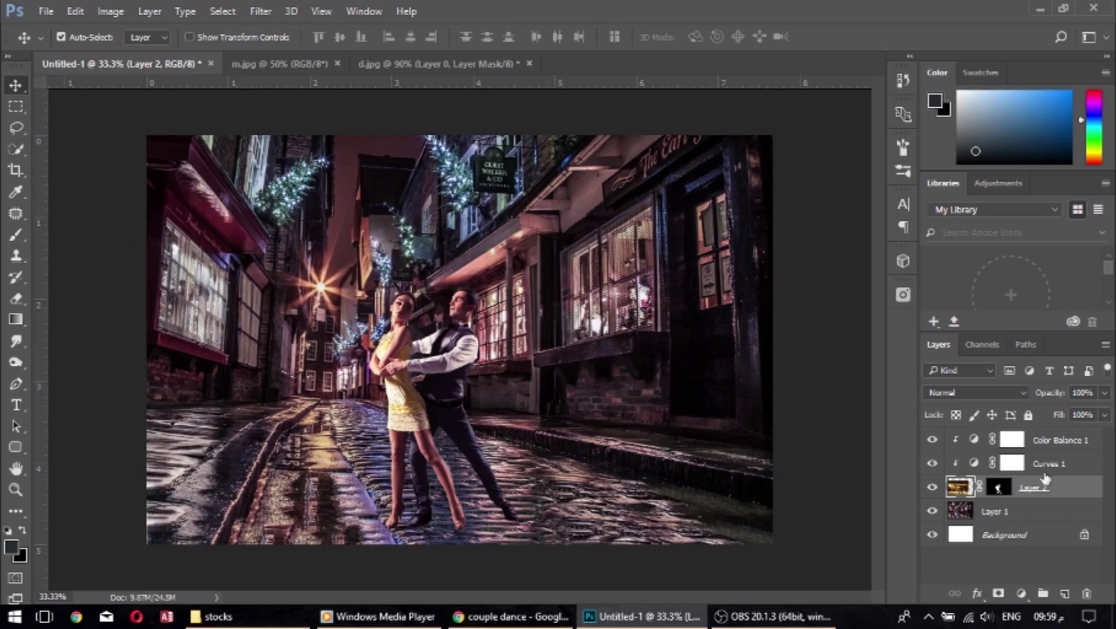
Lower the couple's Curves 1 adjustment further to darken them.
{"action": "double_click", "coordinate": [974, 464]}
{"action": "left_click_drag", "start_coordinate": [888, 371], "coordinate": [888, 377]}
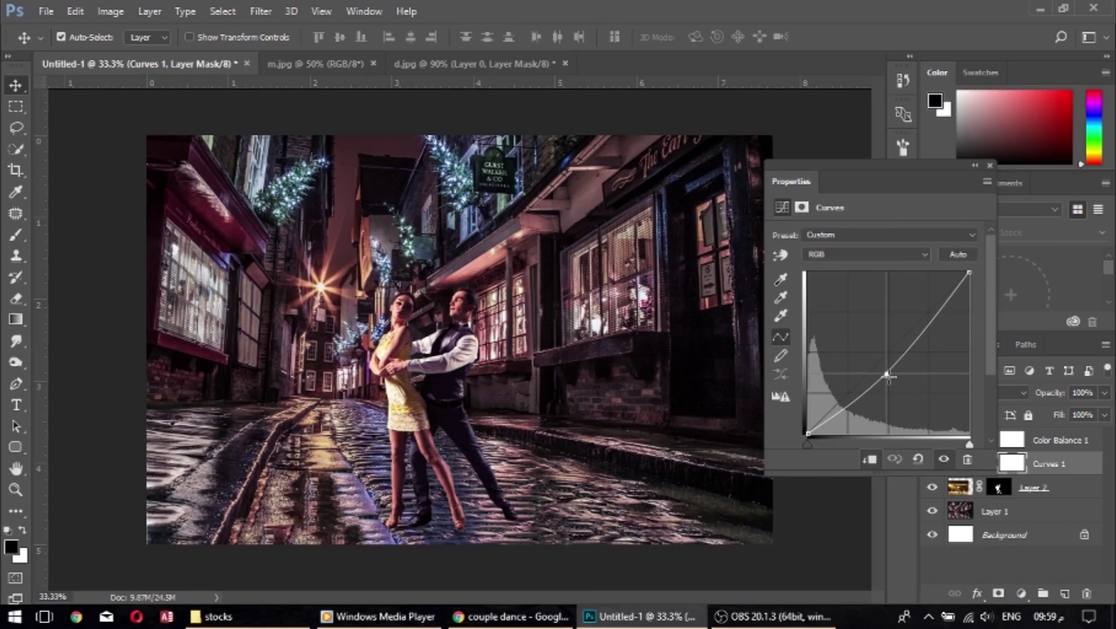
{"action": "left_click", "coordinate": [991, 167]}
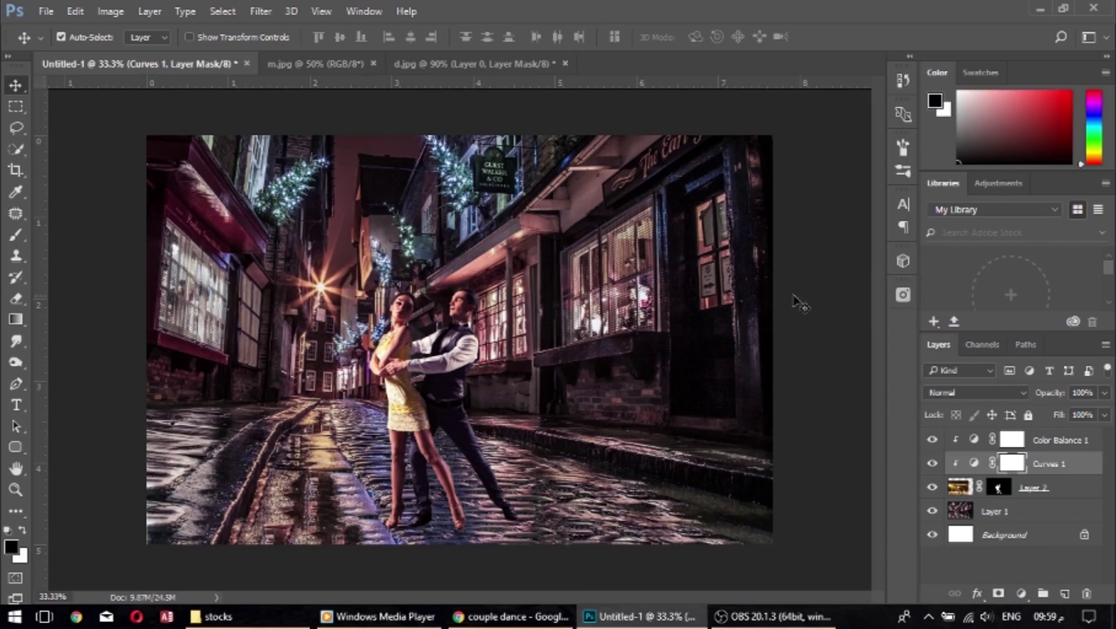
Retune Color Balance midtones to -34, -40, +28, then dismiss the transform error and reselect Layer 2.
{"action": "double_click", "coordinate": [976, 441]}
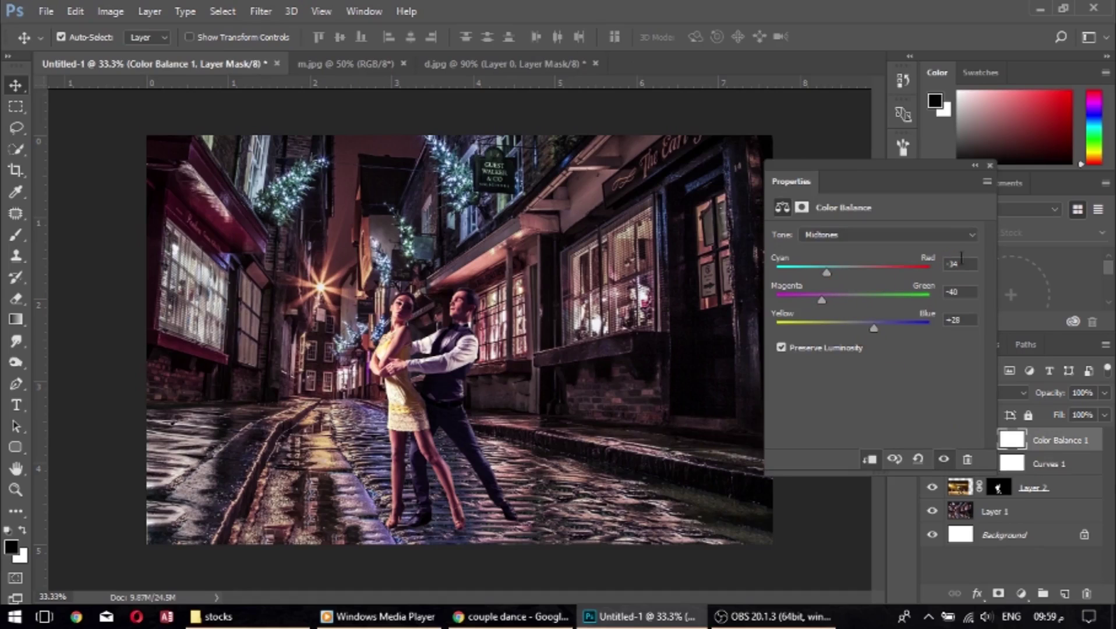
{"action": "left_click", "coordinate": [989, 166]}
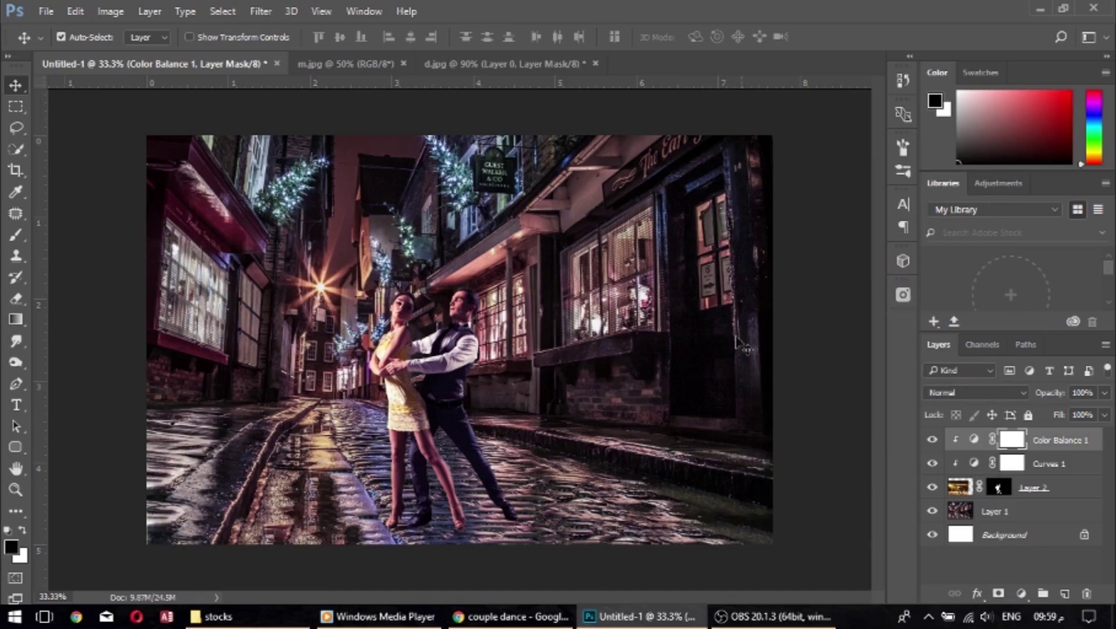
{"action": "key", "text": "ctrl+t"}
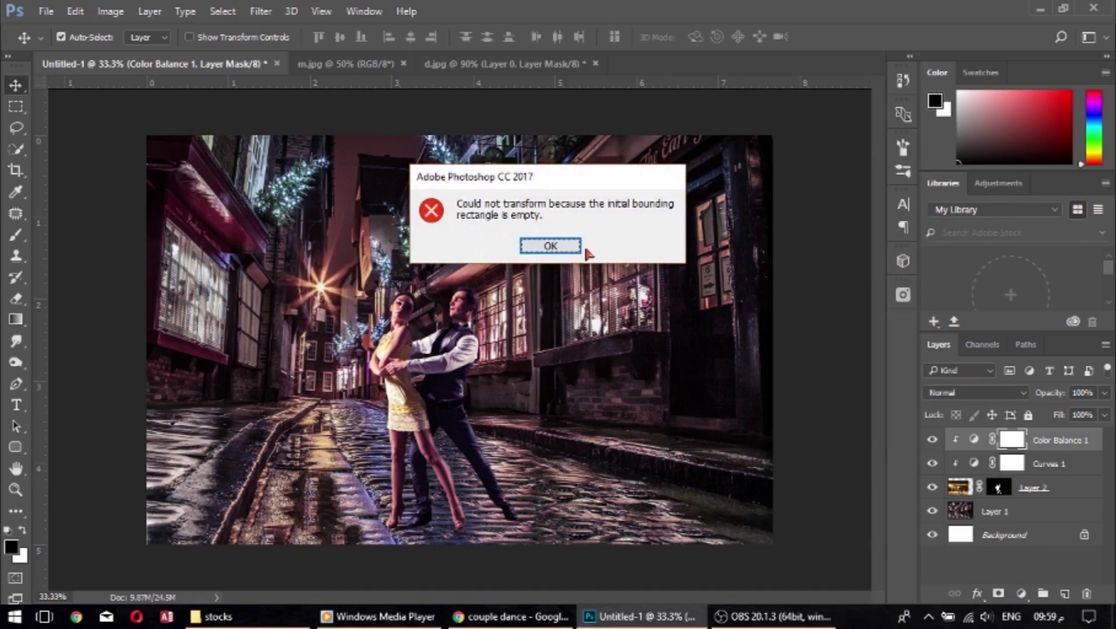
{"action": "left_click", "coordinate": [551, 245]}
{"action": "left_click", "coordinate": [1061, 488]}
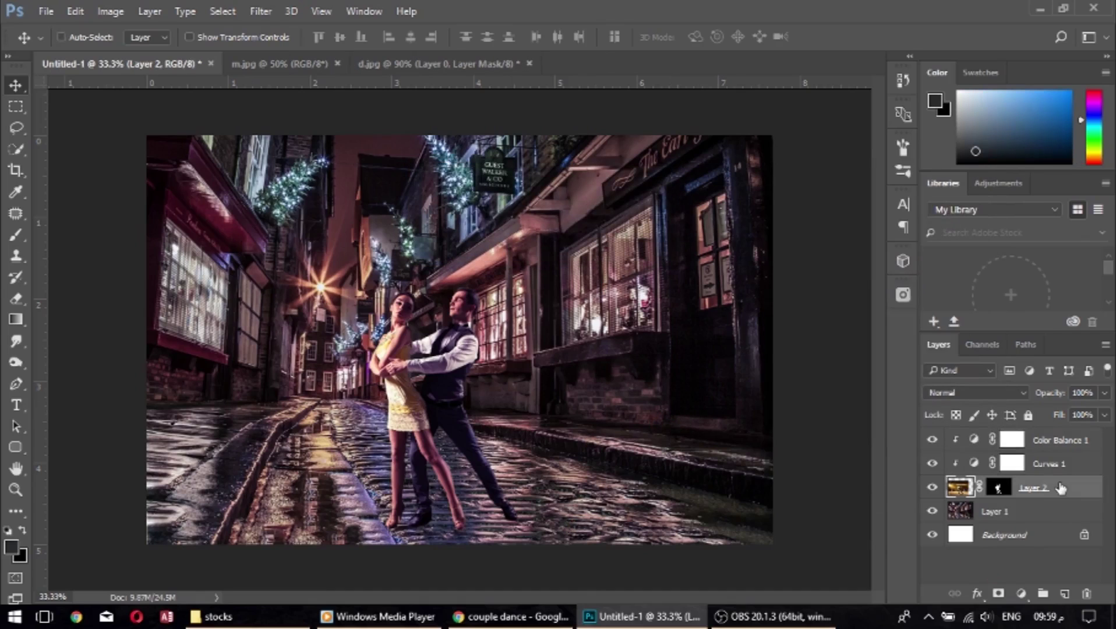
Rotate the couple about 4°, nudge them left on the street, and apply the transform.
{"action": "key", "text": "ctrl+t"}
{"action": "left_click_drag", "start_coordinate": [681, 574], "coordinate": [678, 578]}
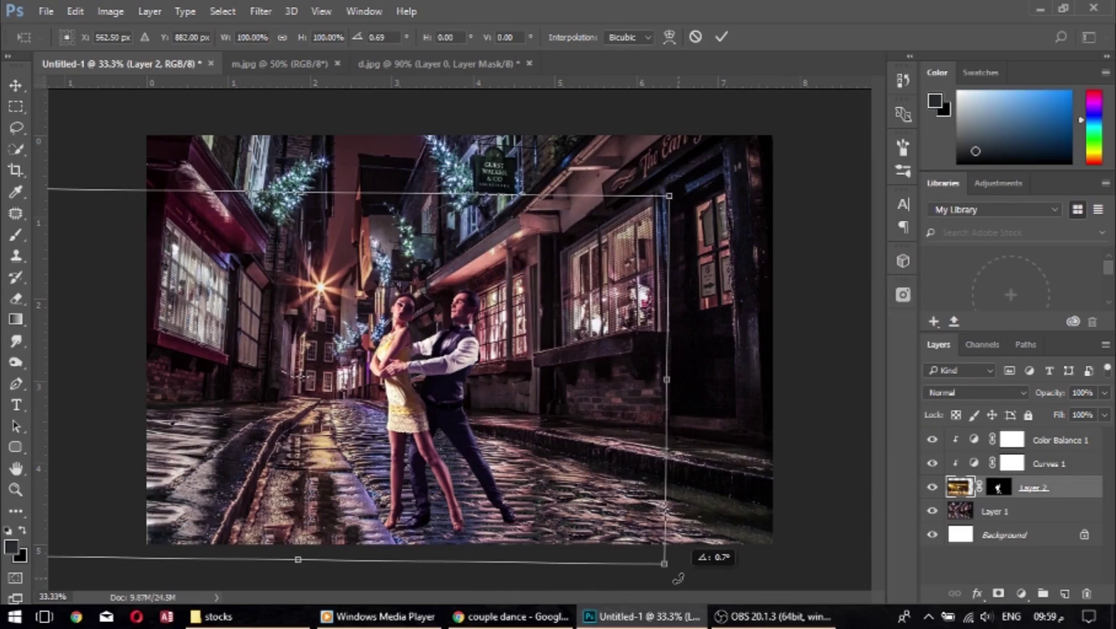
{"action": "left_click_drag", "start_coordinate": [678, 579], "coordinate": [670, 584]}
{"action": "left_click_drag", "start_coordinate": [560, 498], "coordinate": [569, 494]}
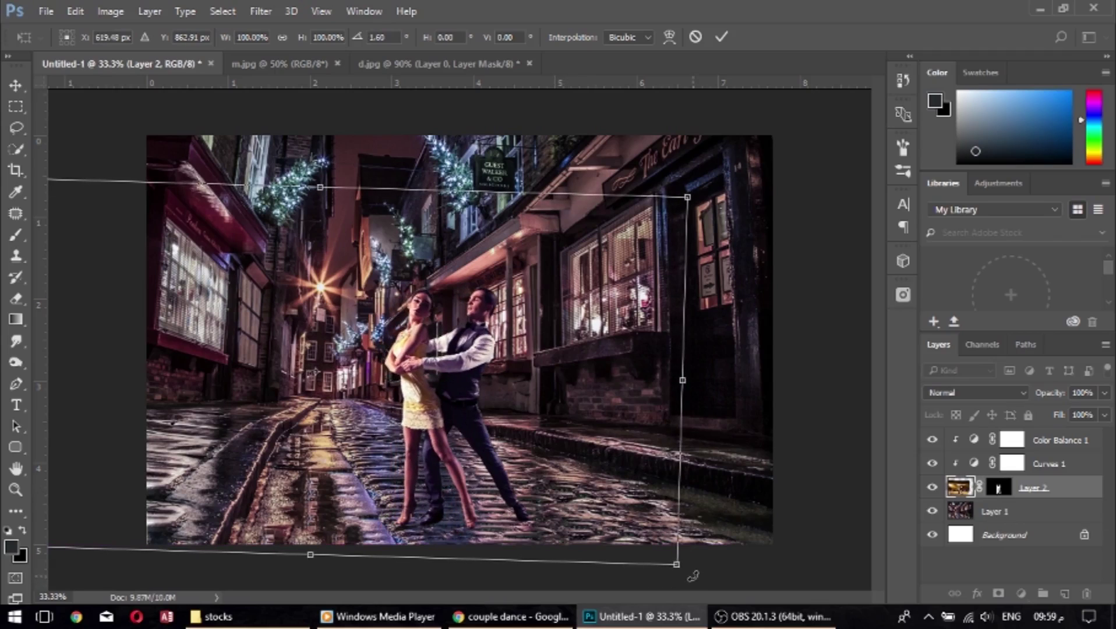
{"action": "left_click_drag", "start_coordinate": [692, 574], "coordinate": [683, 592]}
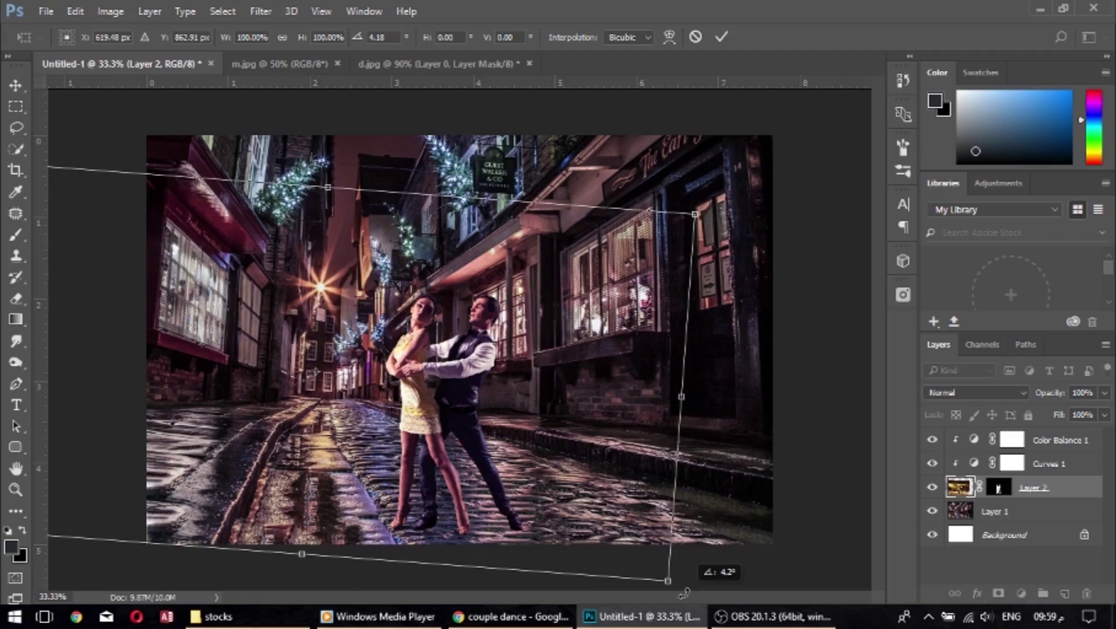
{"action": "left_click_drag", "start_coordinate": [581, 508], "coordinate": [588, 506]}
{"action": "left_click_drag", "start_coordinate": [689, 585], "coordinate": [687, 586]}
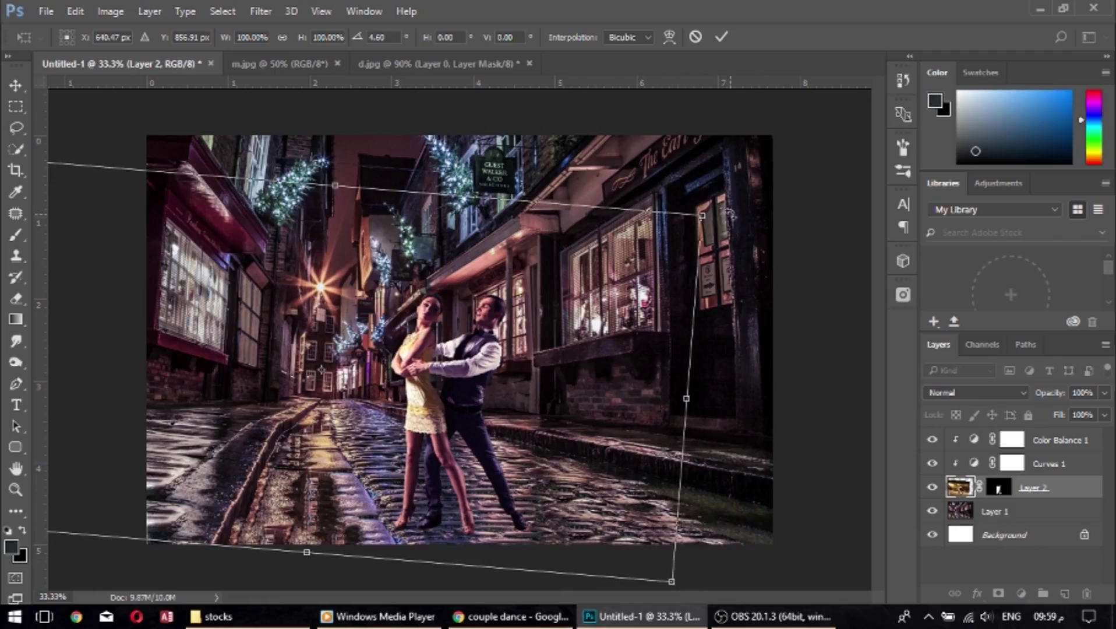
{"action": "left_click_drag", "start_coordinate": [728, 213], "coordinate": [727, 208]}
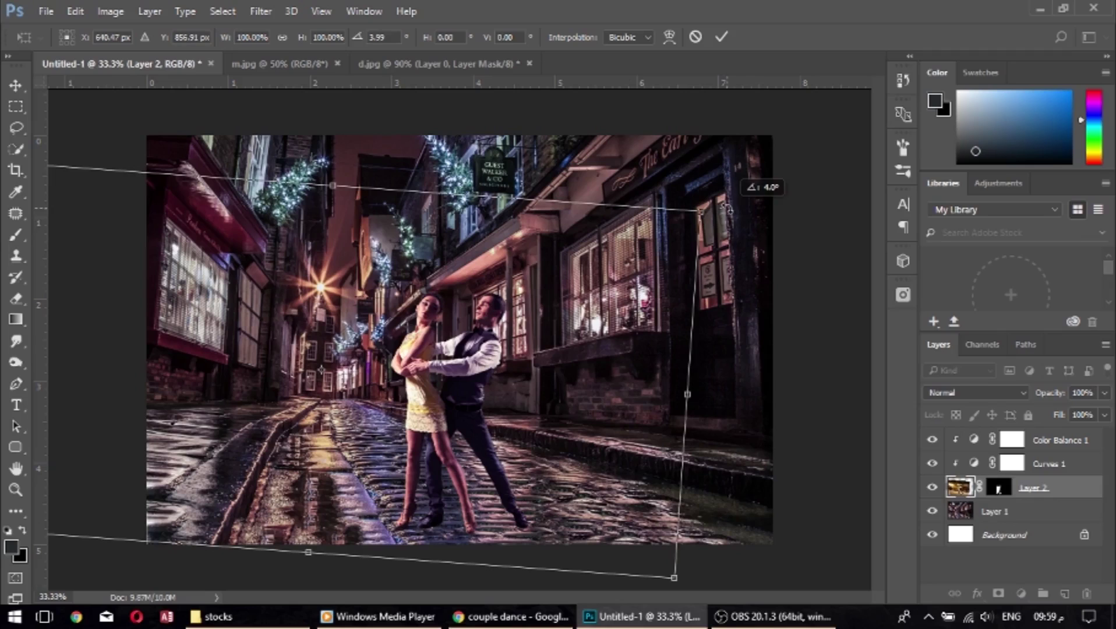
{"action": "left_click_drag", "start_coordinate": [469, 402], "coordinate": [442, 389]}
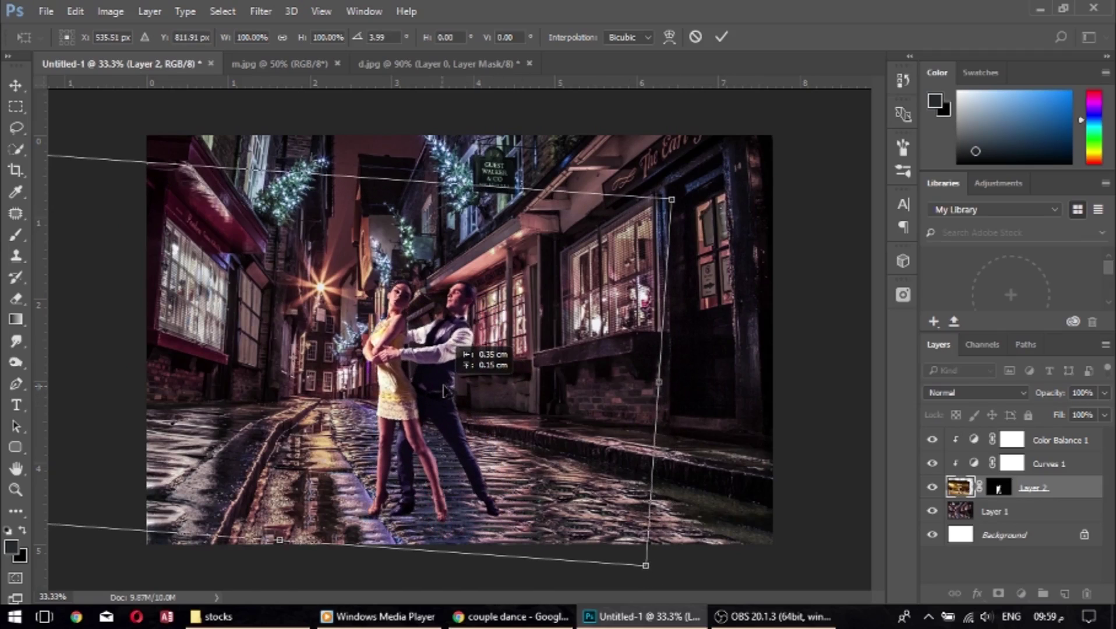
{"action": "left_click_drag", "start_coordinate": [442, 389], "coordinate": [456, 389]}
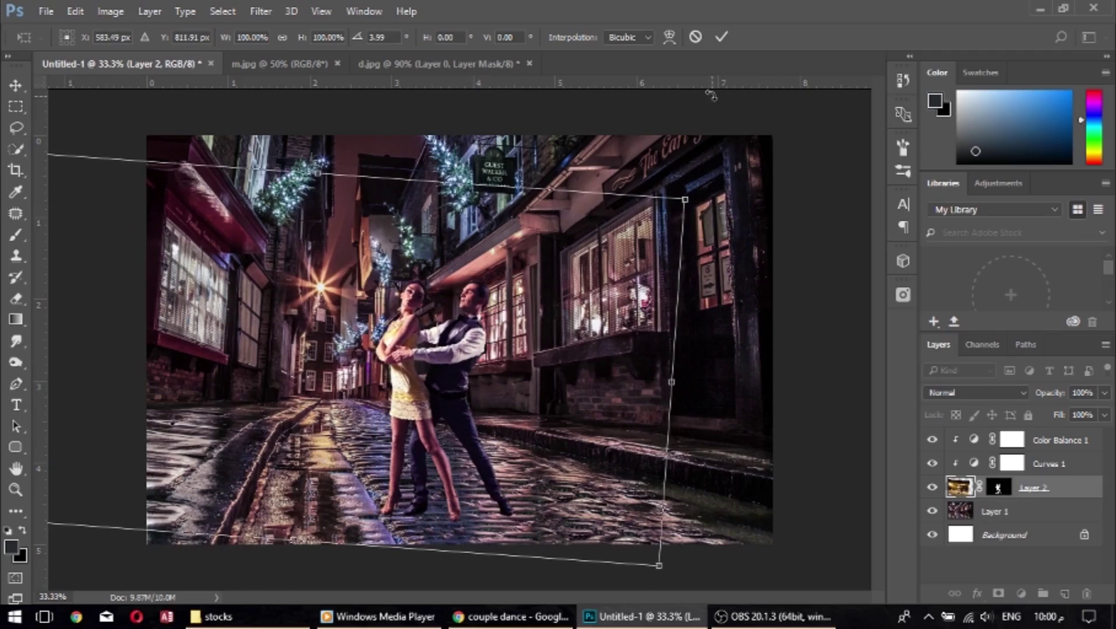
{"action": "left_click", "coordinate": [721, 37]}
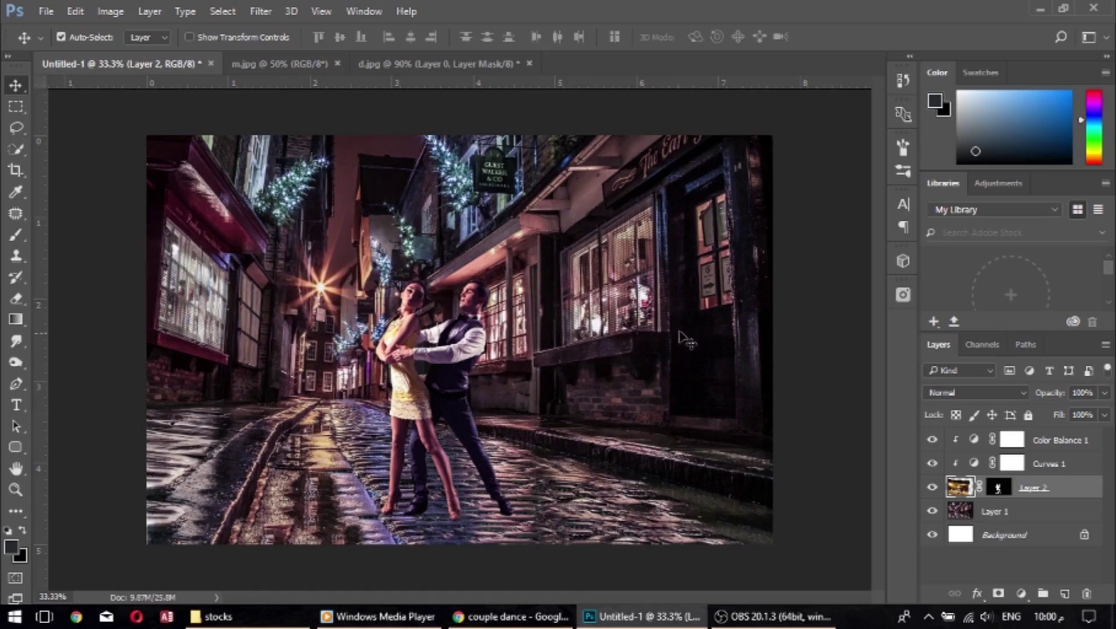
Add a Curves adjustment clipped to the street Layer 1, with its midpoint dragged down to darken it.
{"action": "left_click", "coordinate": [1013, 515]}
{"action": "left_click", "coordinate": [1021, 592]}
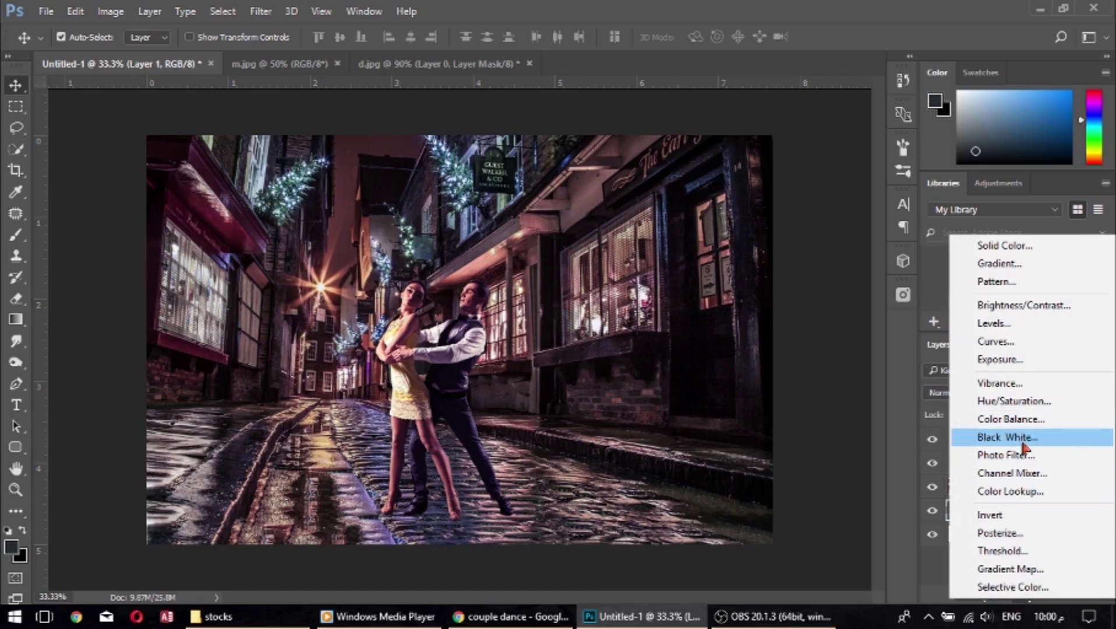
{"action": "left_click", "coordinate": [1002, 343]}
{"action": "left_click_drag", "start_coordinate": [879, 365], "coordinate": [886, 369]}
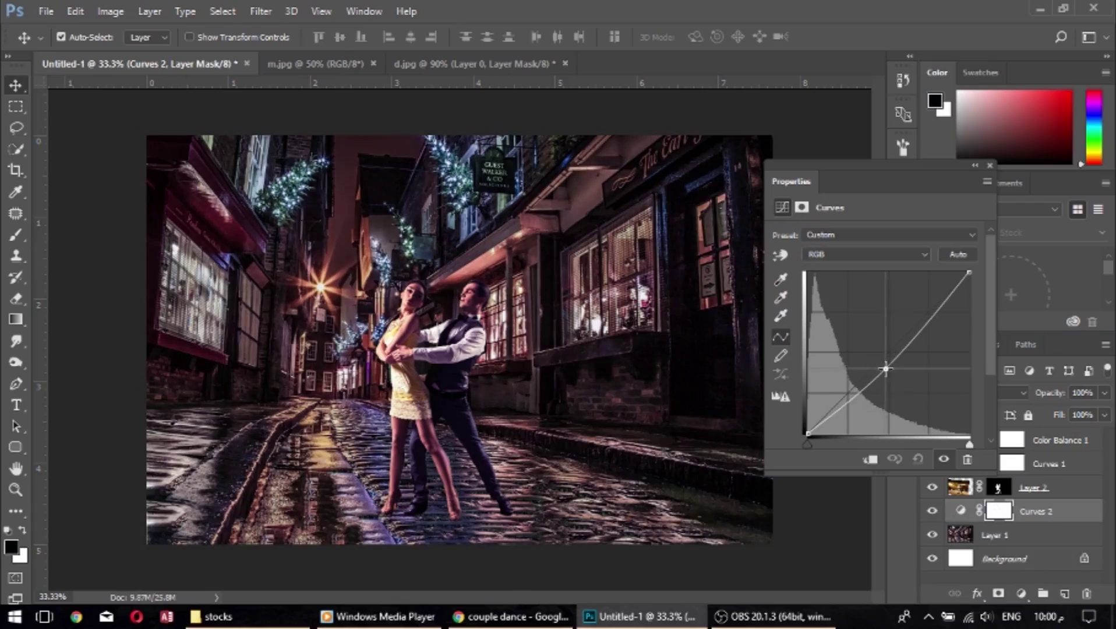
{"action": "left_click", "coordinate": [869, 459]}
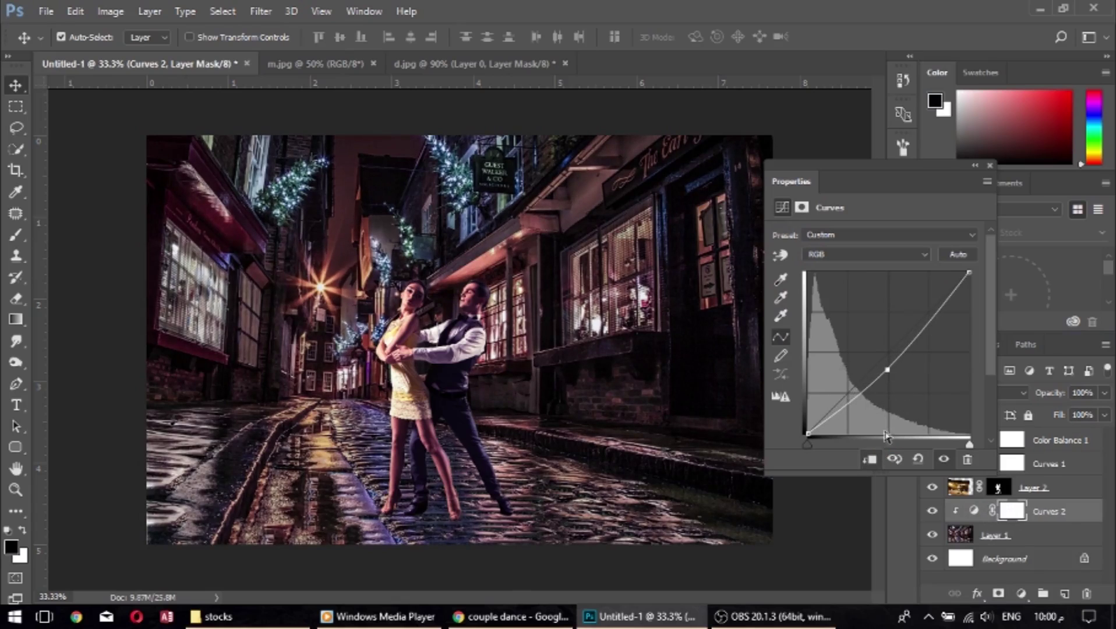
{"action": "left_click_drag", "start_coordinate": [885, 372], "coordinate": [880, 369]}
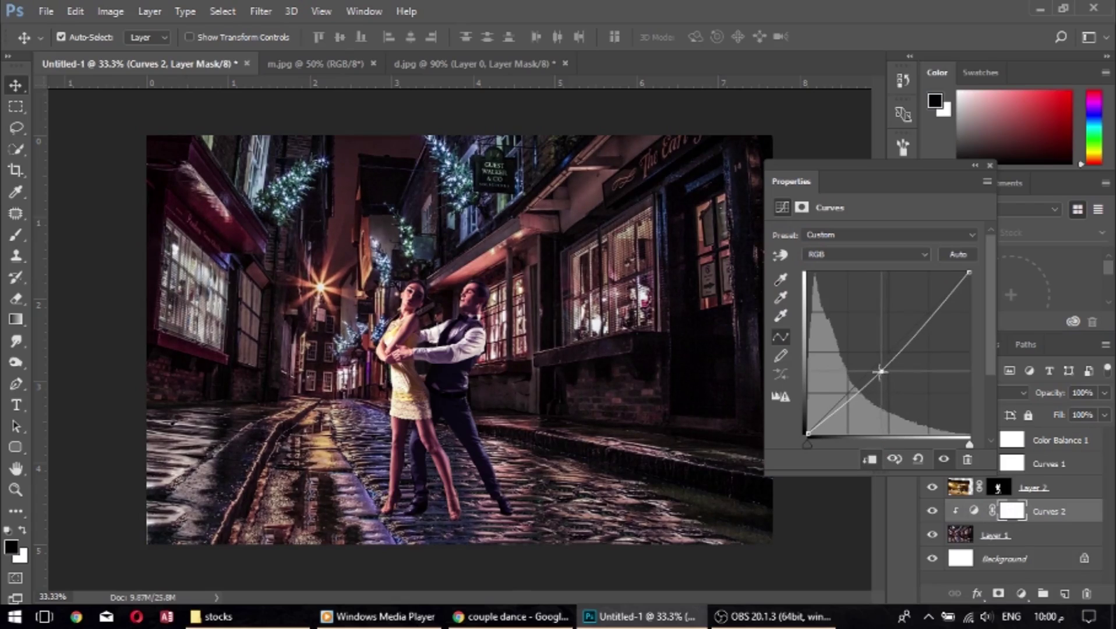
{"action": "left_click", "coordinate": [991, 167]}
Straighten the couple's Curves 1 back toward neutral and add a new empty layer.
{"action": "double_click", "coordinate": [972, 464]}
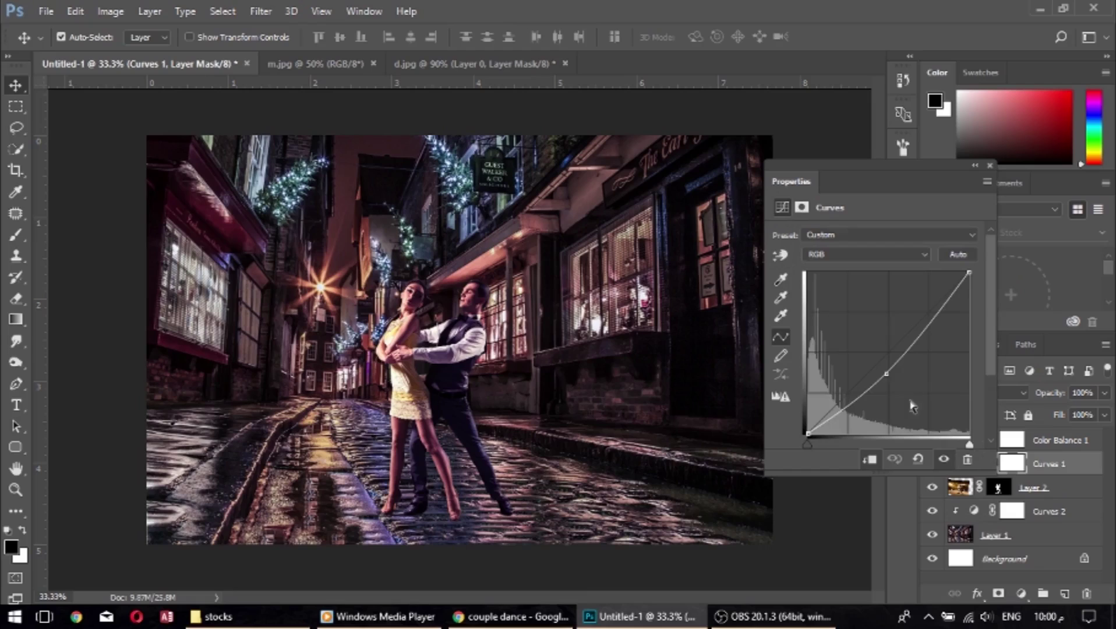
{"action": "left_click_drag", "start_coordinate": [887, 373], "coordinate": [883, 373]}
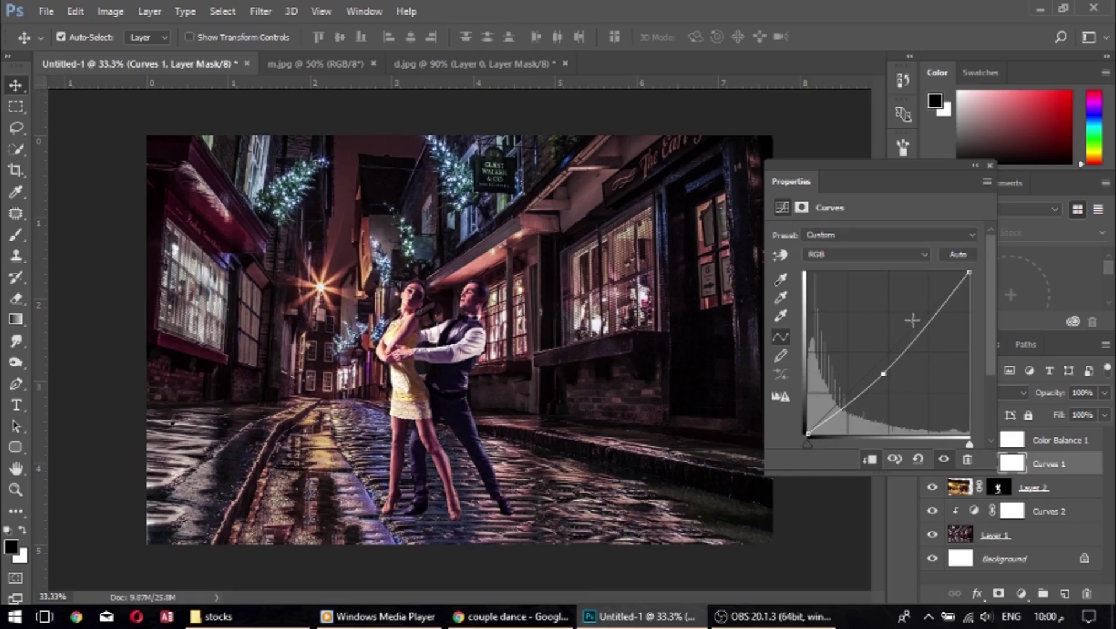
{"action": "left_click", "coordinate": [988, 167]}
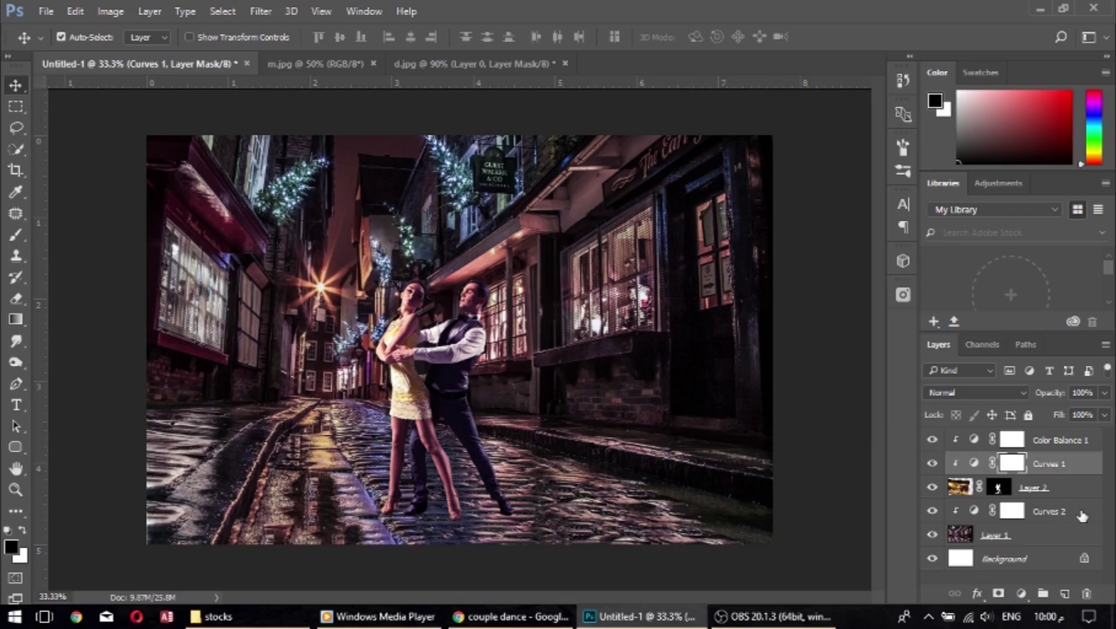
{"action": "left_click", "coordinate": [1066, 489]}
Move the new layer to the top and load the couple's outline from Layer 2's mask.
{"action": "left_click", "coordinate": [1064, 592]}
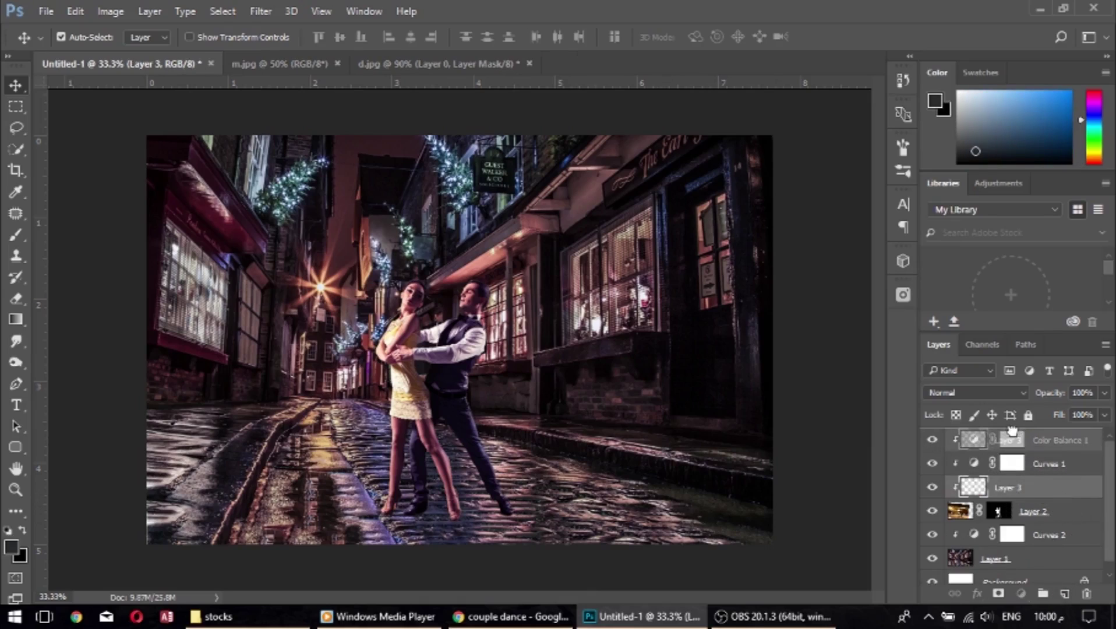
{"action": "left_click_drag", "start_coordinate": [1011, 492], "coordinate": [1011, 432]}
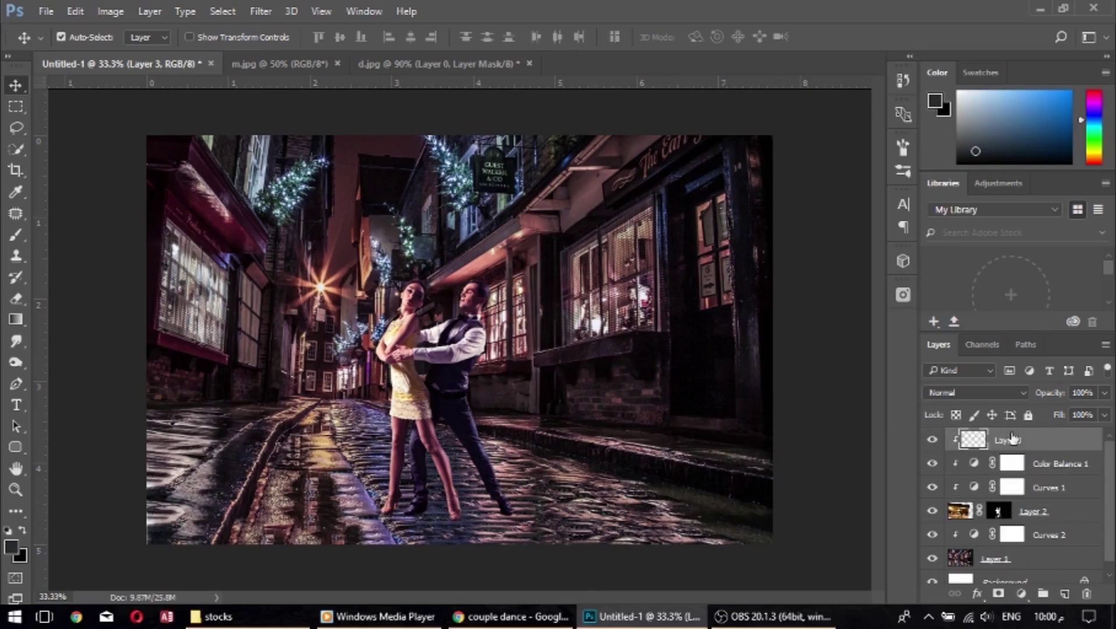
{"action": "left_click", "coordinate": [998, 512], "text": "ctrl"}
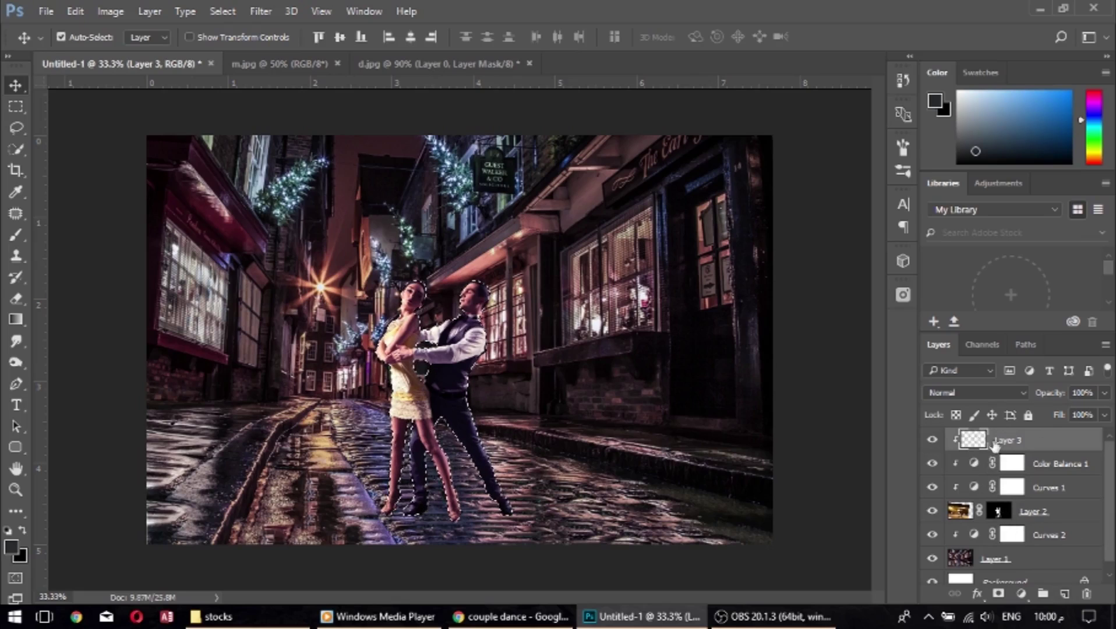
Fill the couple's outline with black via Edit > Fill on the new layer.
{"action": "left_click", "coordinate": [75, 11]}
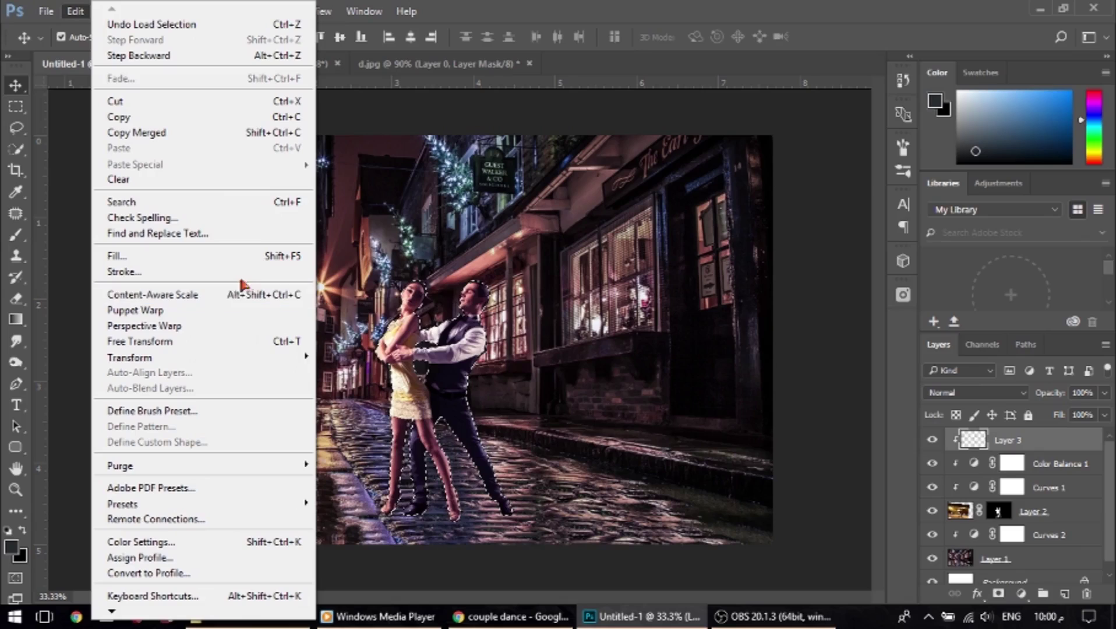
{"action": "left_click", "coordinate": [210, 257]}
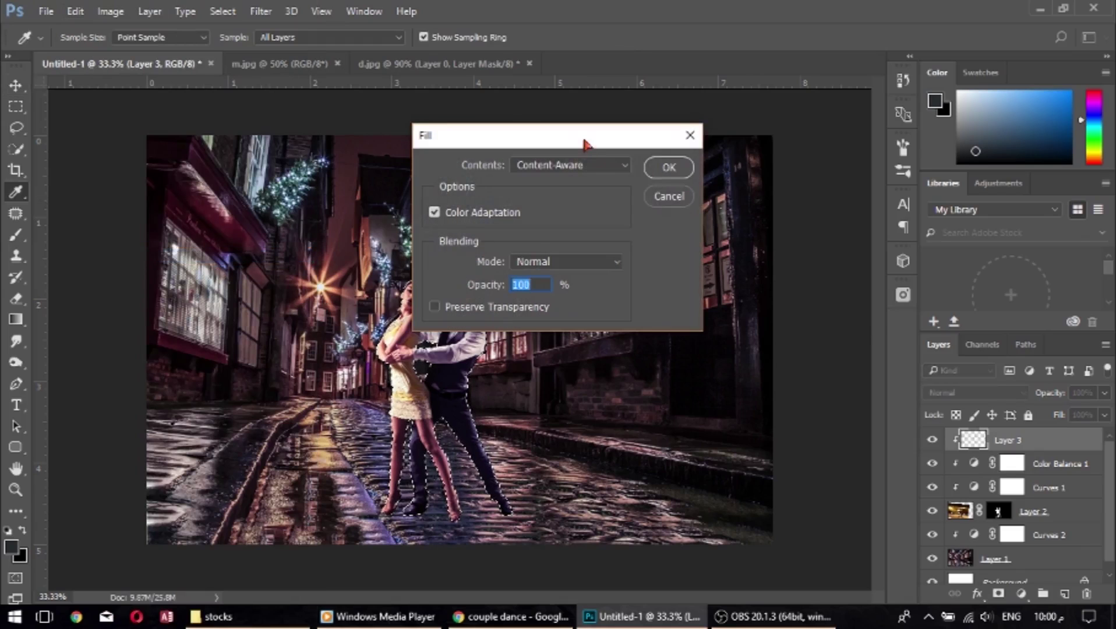
{"action": "left_click_drag", "start_coordinate": [585, 143], "coordinate": [800, 117]}
{"action": "left_click", "coordinate": [812, 242]}
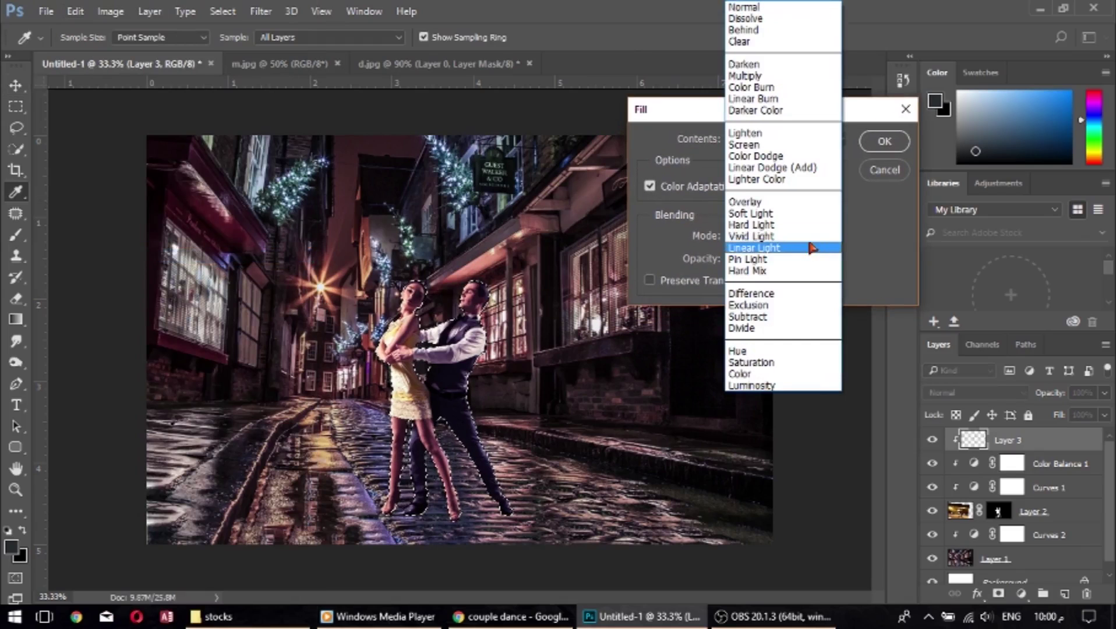
{"action": "left_click", "coordinate": [851, 263]}
{"action": "left_click", "coordinate": [777, 139]}
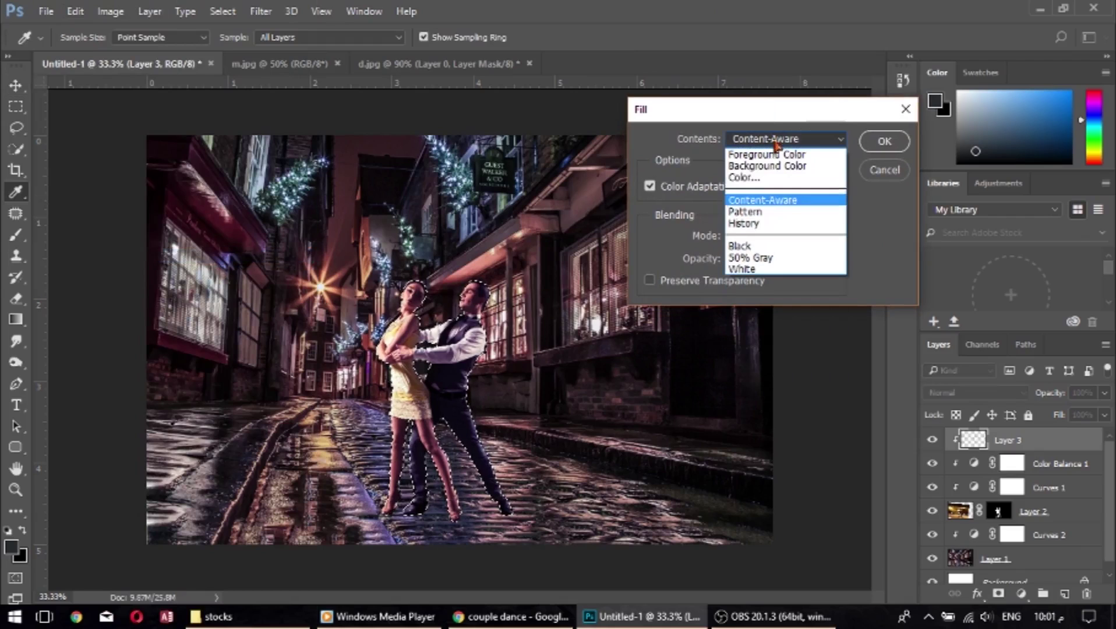
{"action": "left_click", "coordinate": [842, 243]}
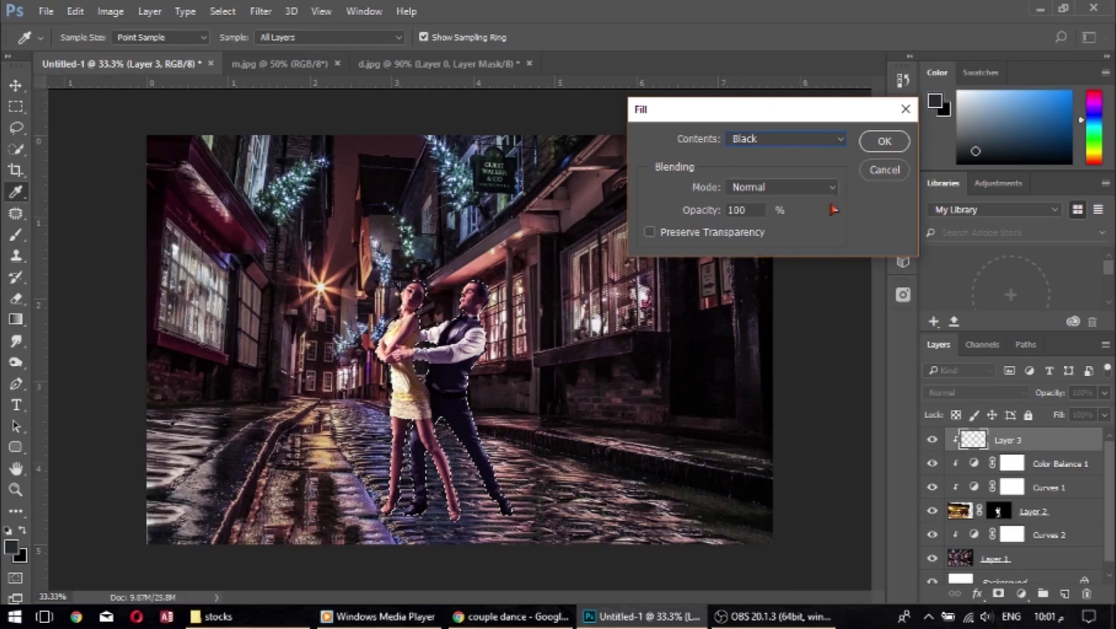
{"action": "left_click", "coordinate": [882, 141]}
{"action": "key", "text": "v"}
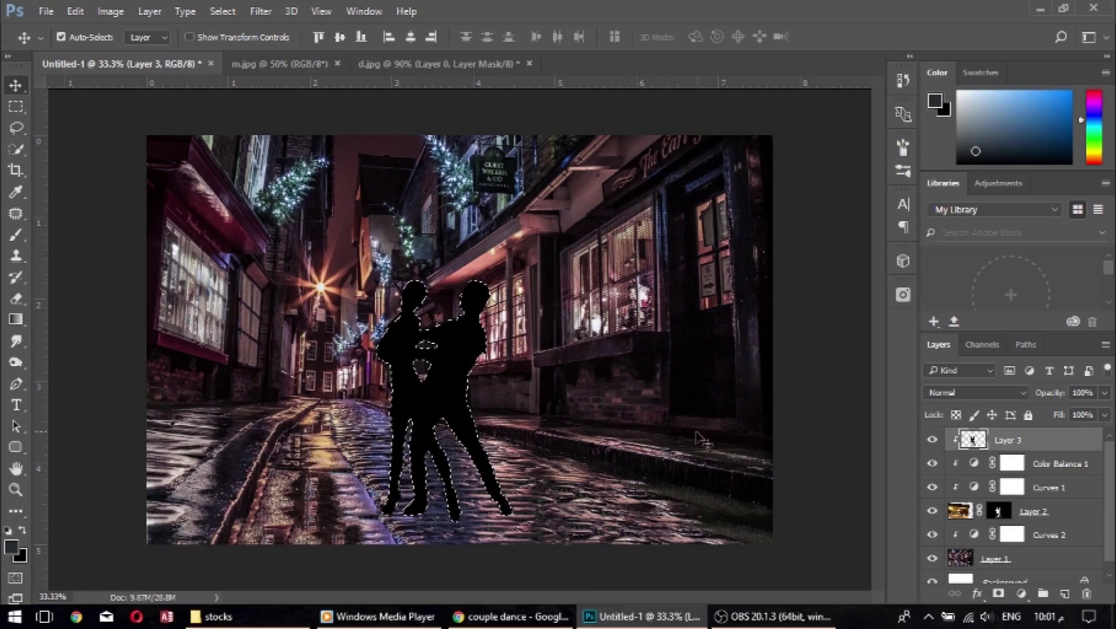
Deselect and distort the black silhouette into a flattened shadow across the street.
{"action": "key", "text": "ctrl+d"}
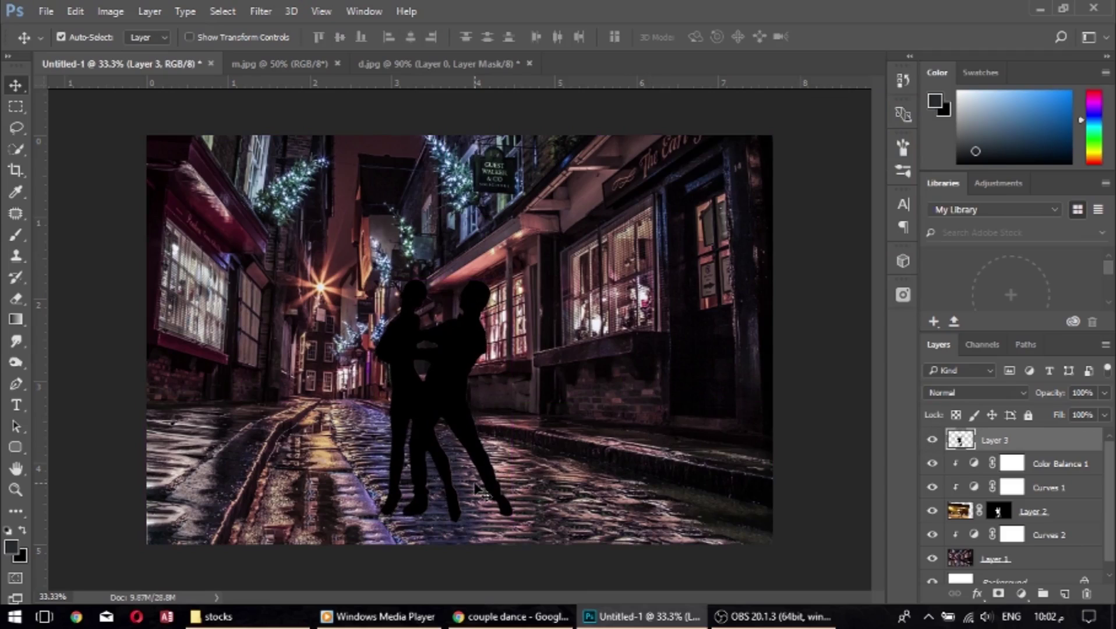
{"action": "key", "text": "ctrl+t"}
{"action": "right_click", "coordinate": [453, 167]}
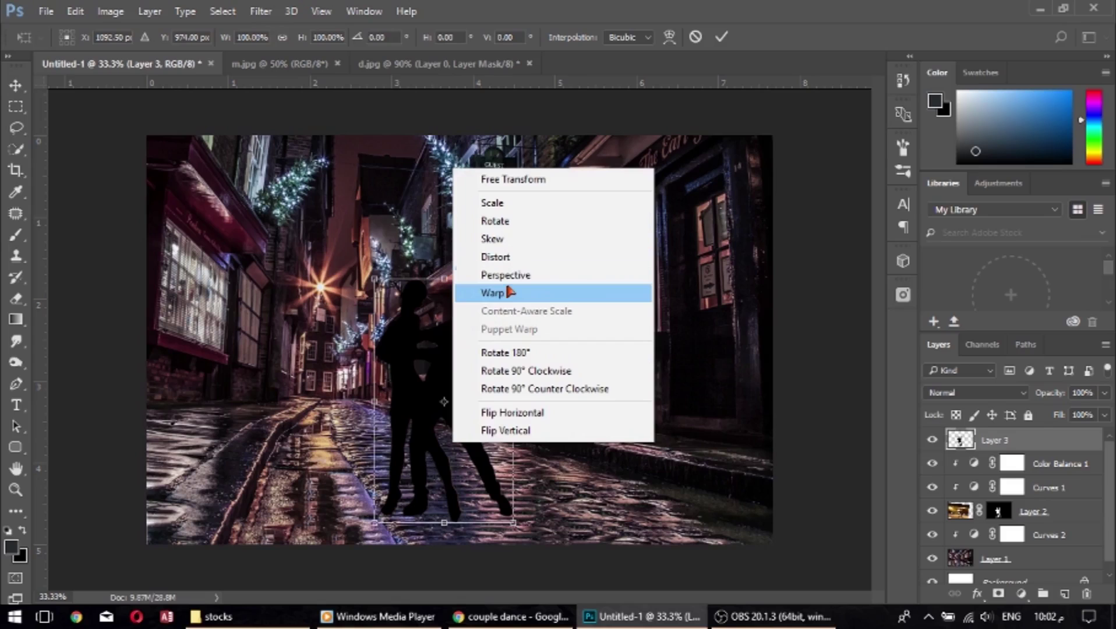
{"action": "left_click", "coordinate": [509, 263]}
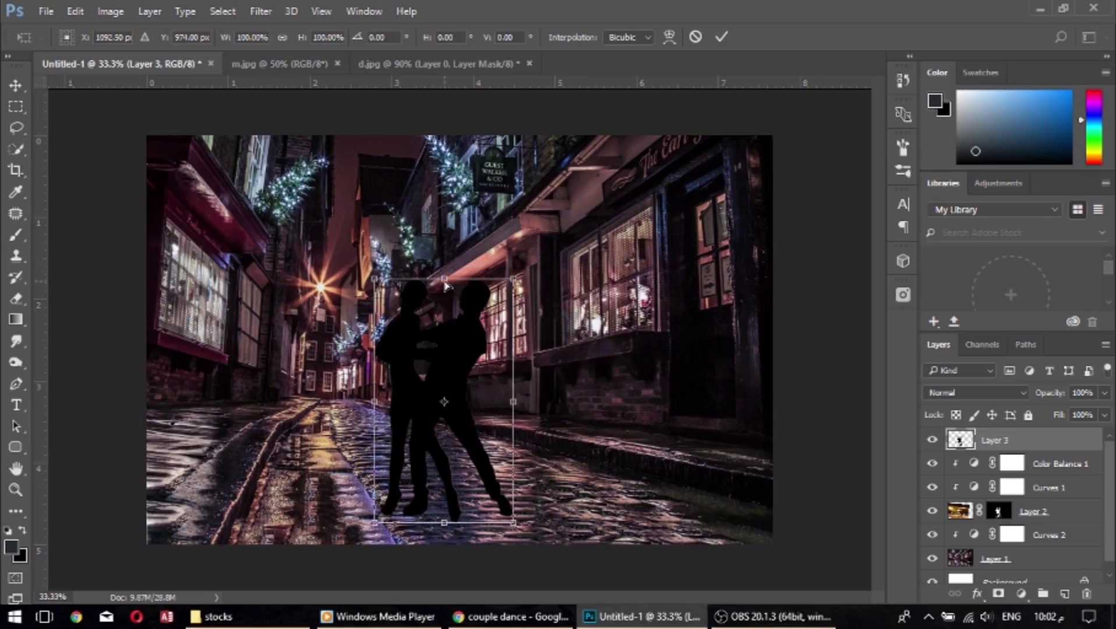
{"action": "left_click_drag", "start_coordinate": [445, 284], "coordinate": [689, 473]}
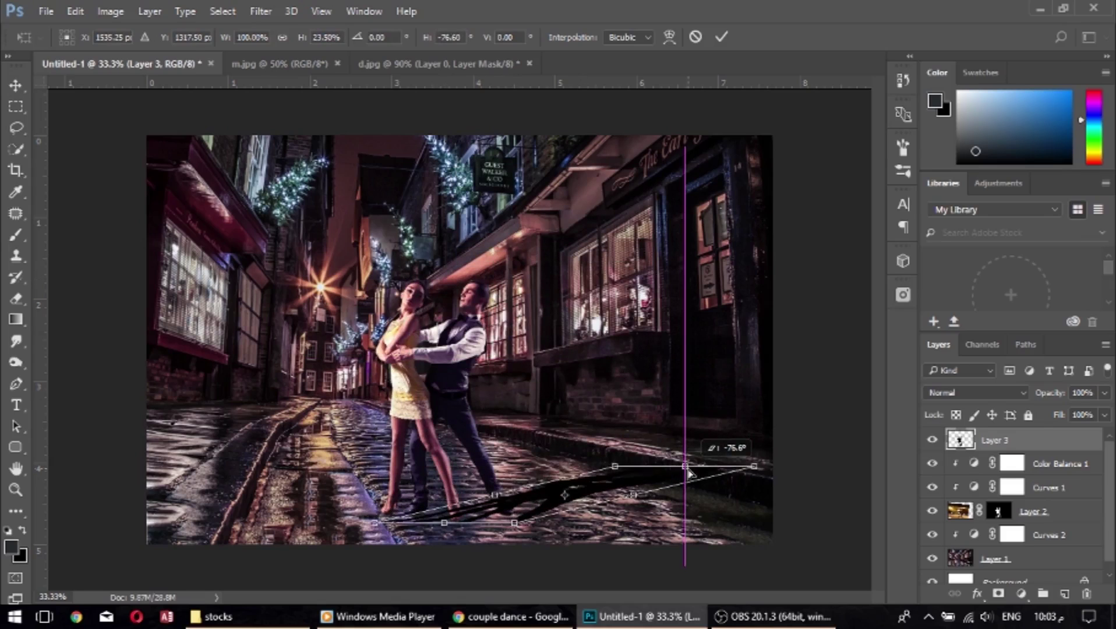
{"action": "left_click_drag", "start_coordinate": [689, 473], "coordinate": [678, 445]}
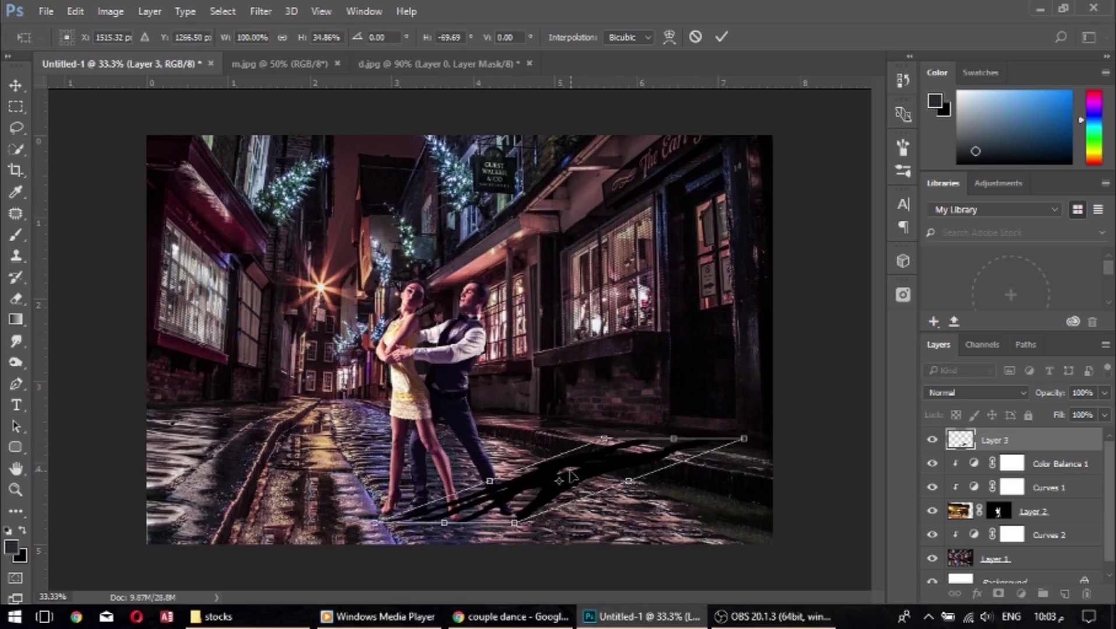
{"action": "left_click_drag", "start_coordinate": [600, 441], "coordinate": [593, 439]}
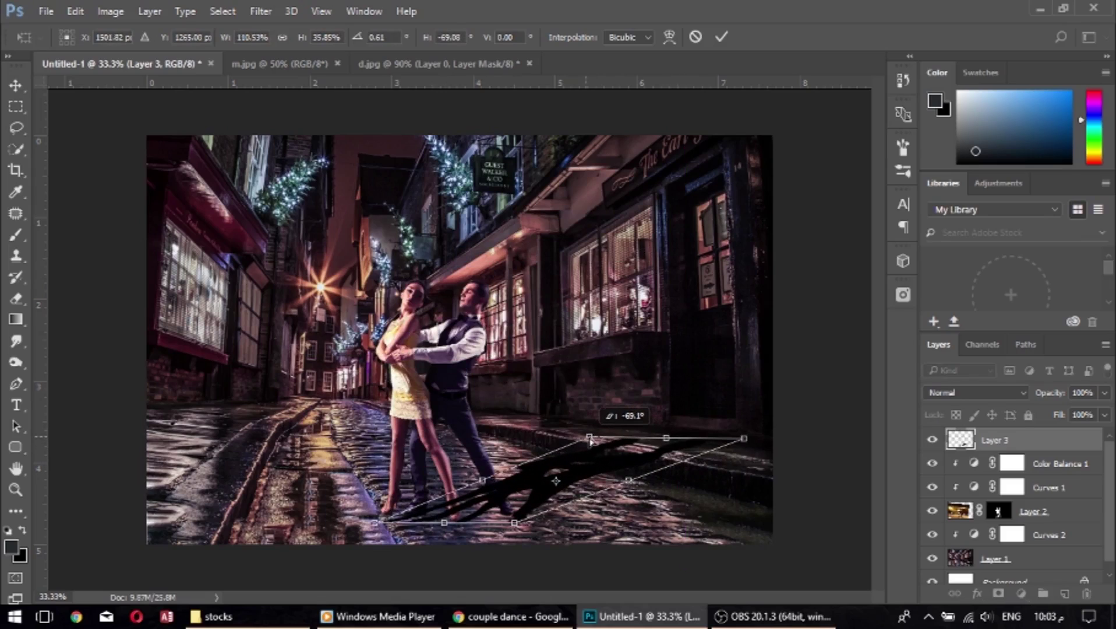
{"action": "mouse_move", "coordinate": [744, 441]}
{"action": "left_mouse_down"}
{"action": "mouse_move", "coordinate": [709, 438]}
{"action": "mouse_move", "coordinate": [621, 472]}
{"action": "mouse_move", "coordinate": [687, 543]}
{"action": "mouse_move", "coordinate": [715, 466]}
{"action": "left_mouse_up"}
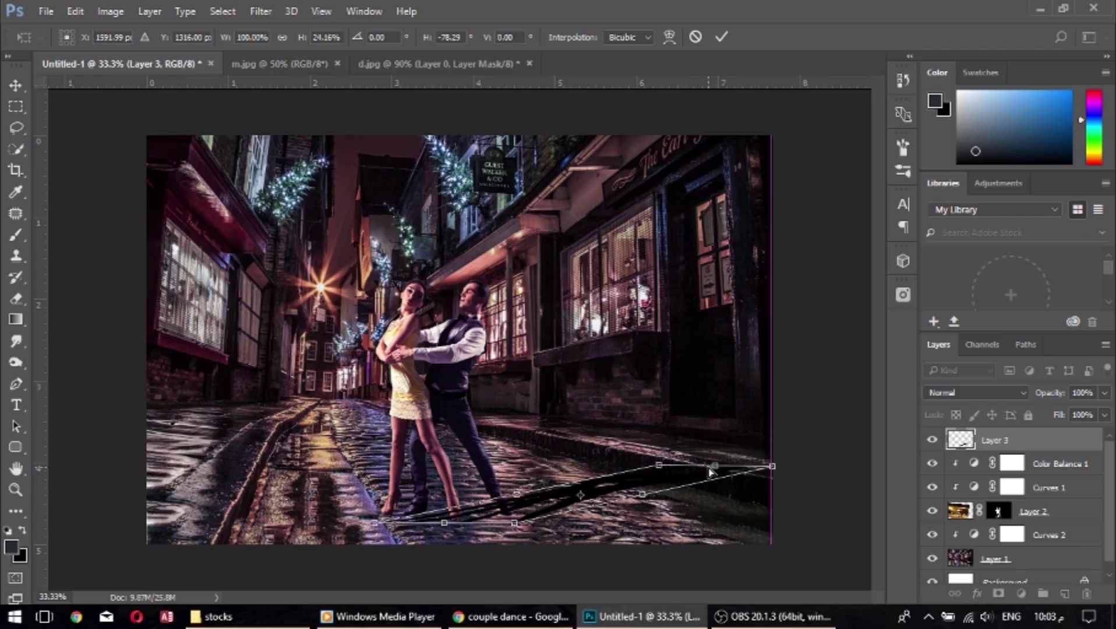
{"action": "left_click_drag", "start_coordinate": [645, 498], "coordinate": [588, 515]}
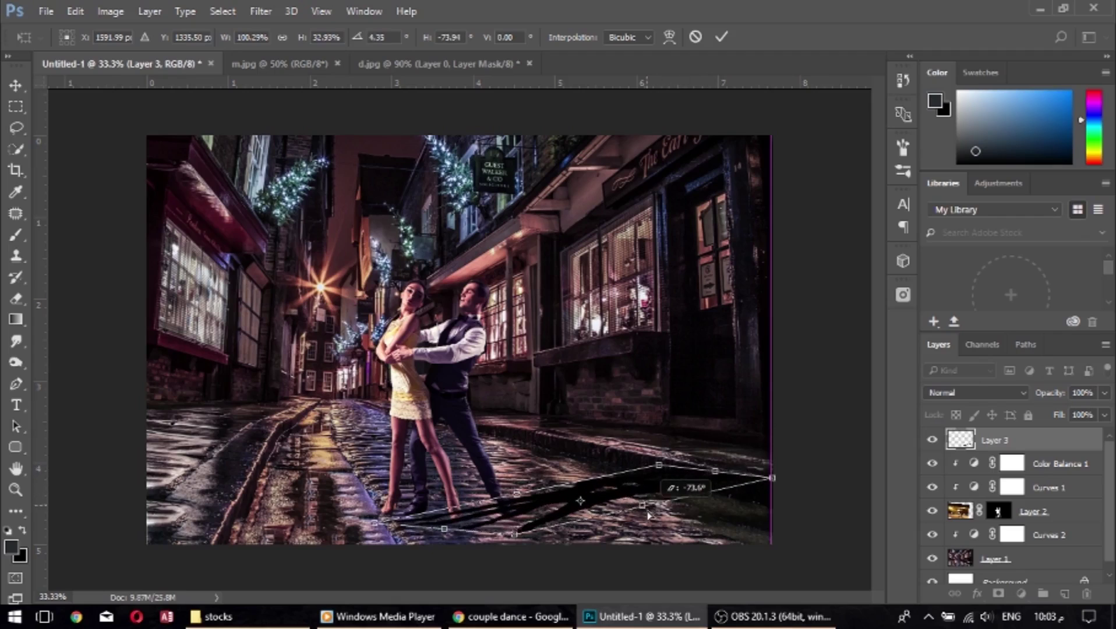
Fit the shadow under the couple's feet, angle it along the street, and commit the transform.
{"action": "mouse_move", "coordinate": [545, 518]}
{"action": "left_mouse_down"}
{"action": "mouse_move", "coordinate": [554, 500]}
{"action": "mouse_move", "coordinate": [545, 504]}
{"action": "left_mouse_up"}
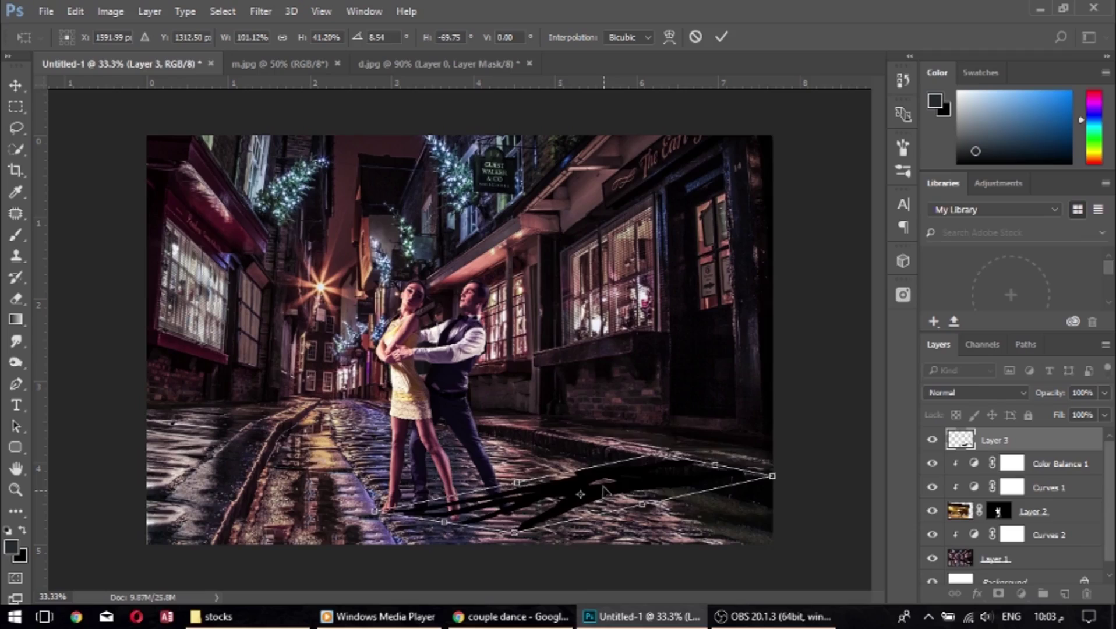
{"action": "left_click_drag", "start_coordinate": [605, 494], "coordinate": [592, 476]}
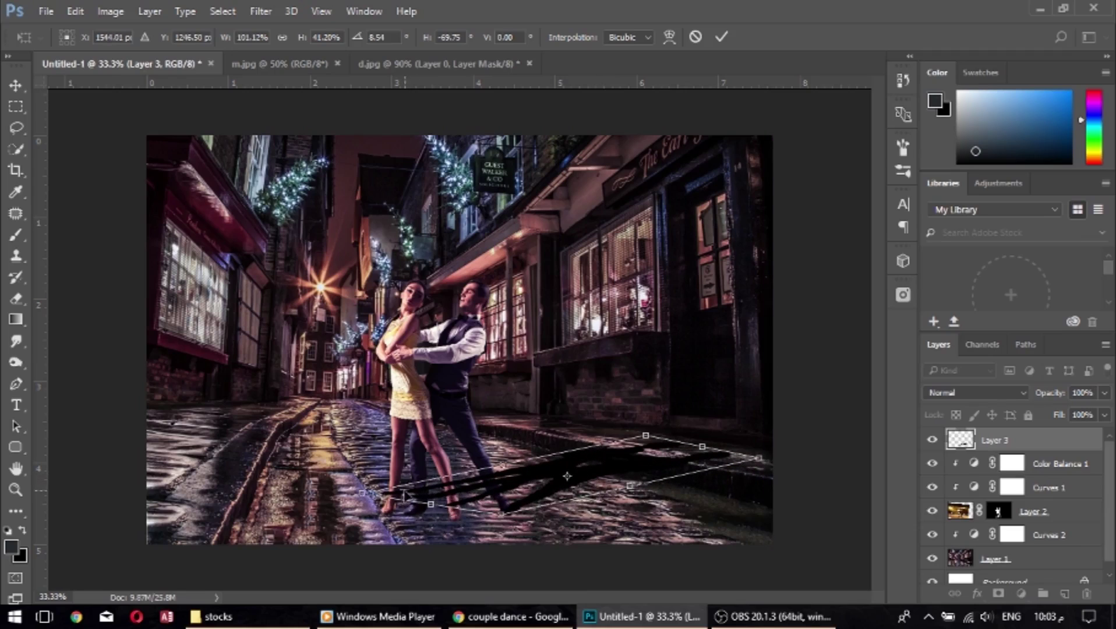
{"action": "left_click_drag", "start_coordinate": [367, 496], "coordinate": [382, 517]}
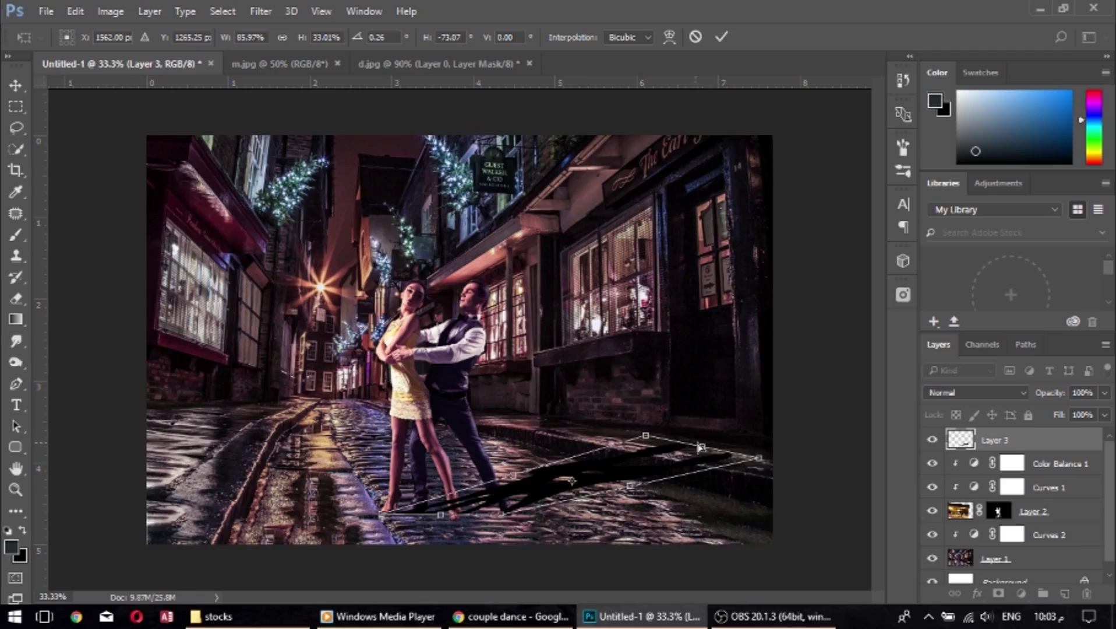
{"action": "left_click_drag", "start_coordinate": [702, 449], "coordinate": [681, 464]}
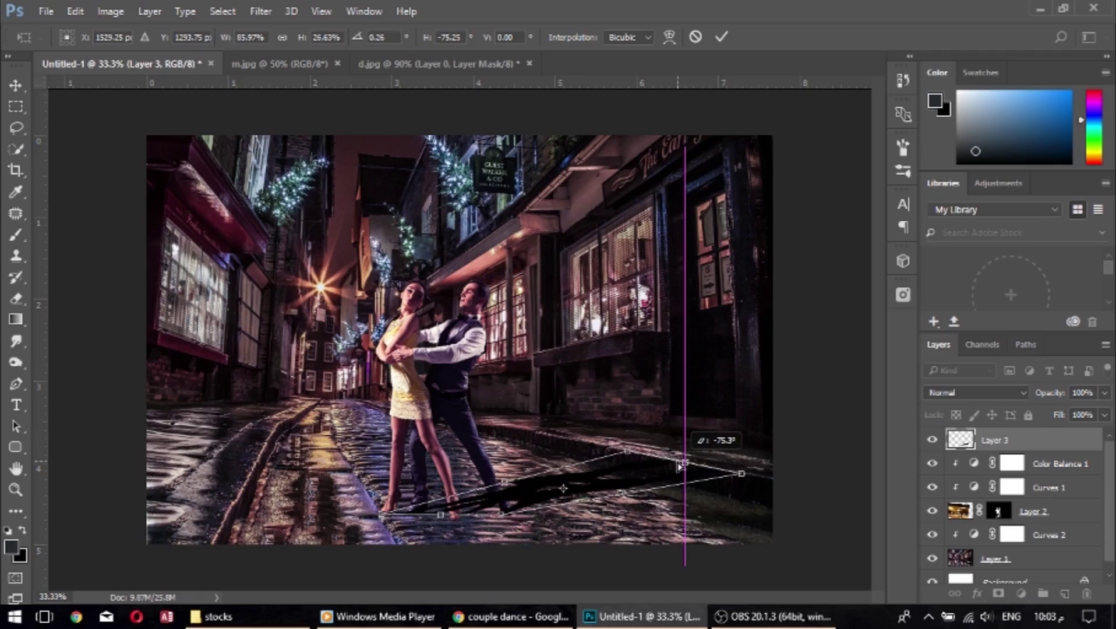
{"action": "mouse_move", "coordinate": [678, 467]}
{"action": "left_mouse_down"}
{"action": "mouse_move", "coordinate": [703, 484]}
{"action": "mouse_move", "coordinate": [687, 476]}
{"action": "left_mouse_up"}
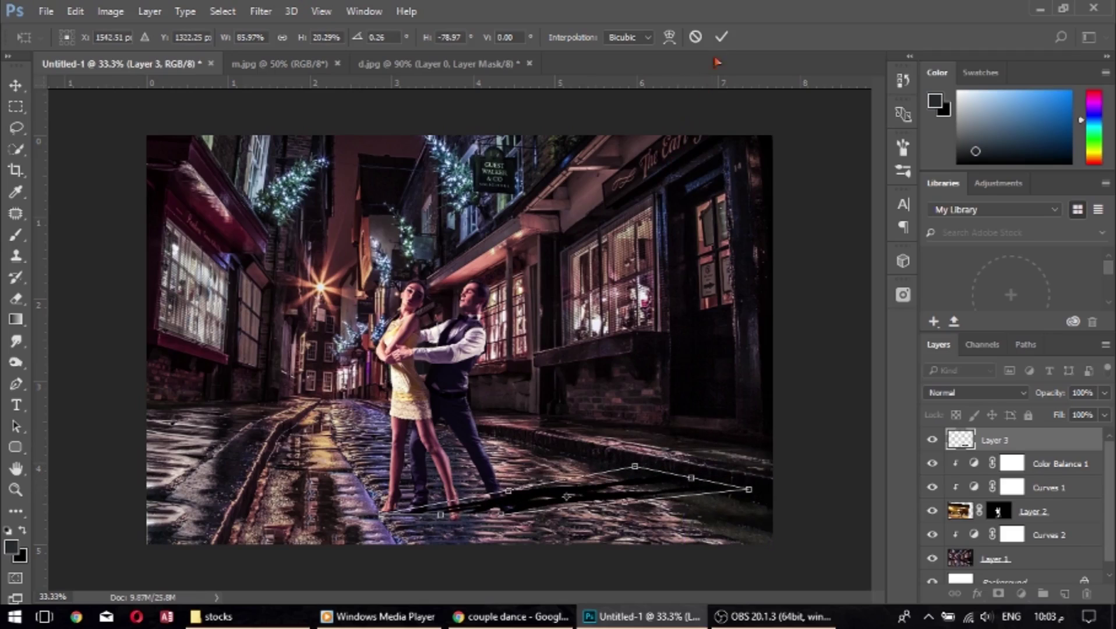
{"action": "left_click", "coordinate": [721, 36]}
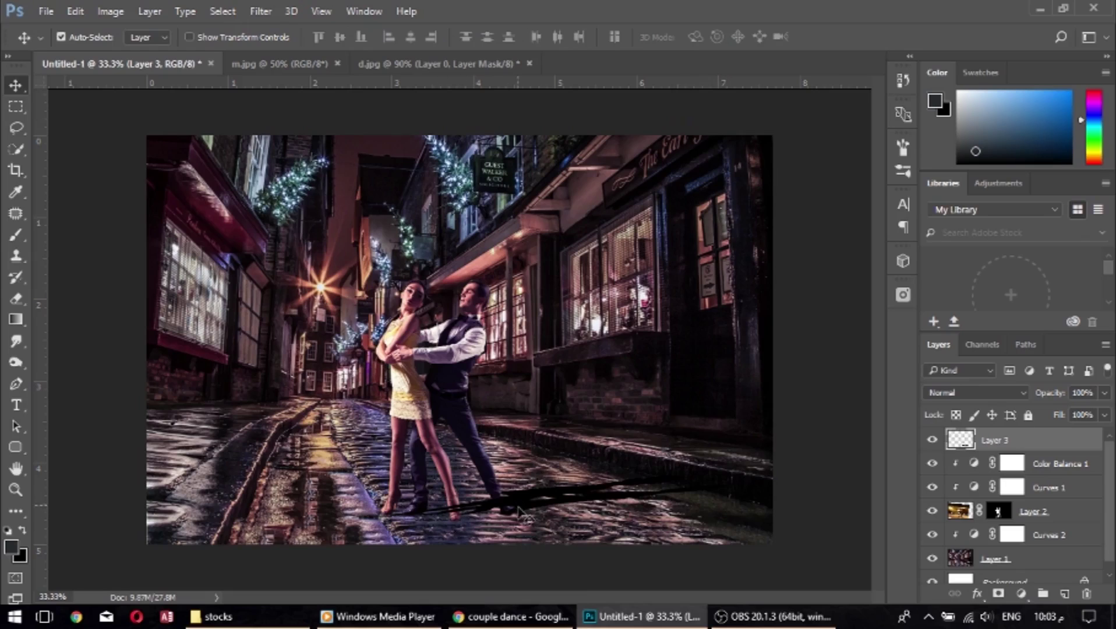
Nudge the shadow just below the dancers' feet, then undo the added layer mask.
{"action": "left_click_drag", "start_coordinate": [516, 509], "coordinate": [518, 513]}
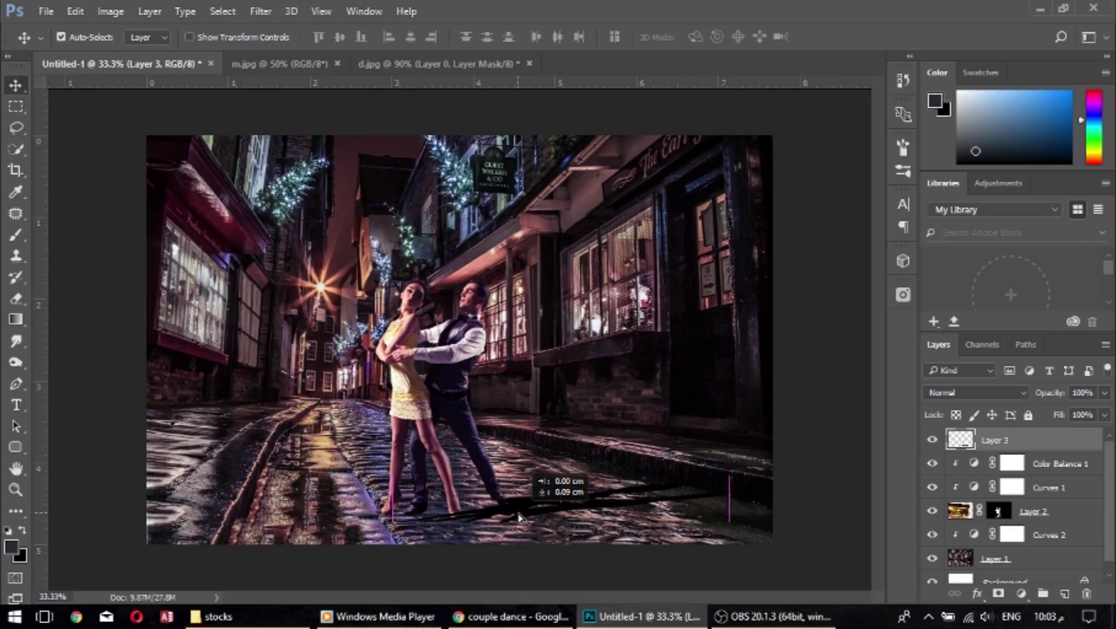
{"action": "left_click_drag", "start_coordinate": [518, 514], "coordinate": [519, 516]}
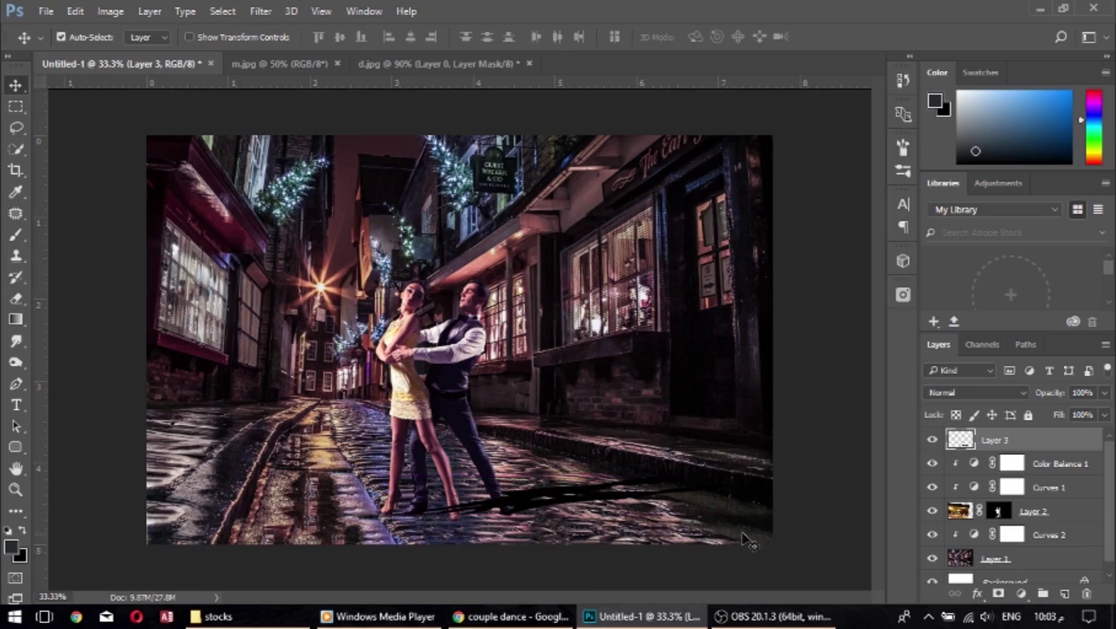
{"action": "left_click", "coordinate": [998, 594]}
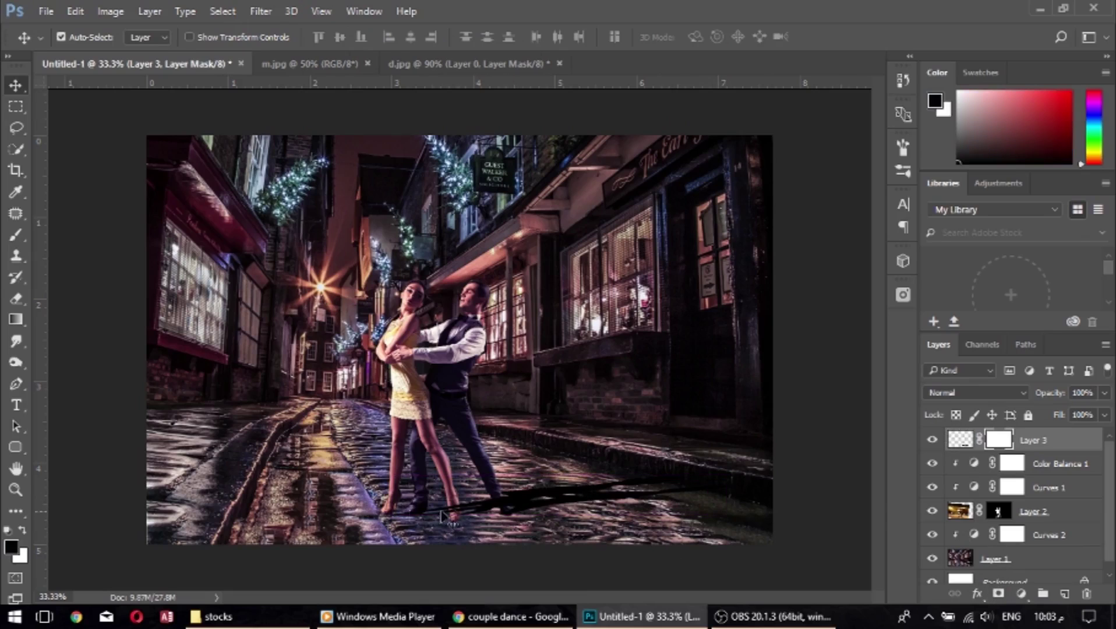
{"action": "left_click", "coordinate": [16, 234]}
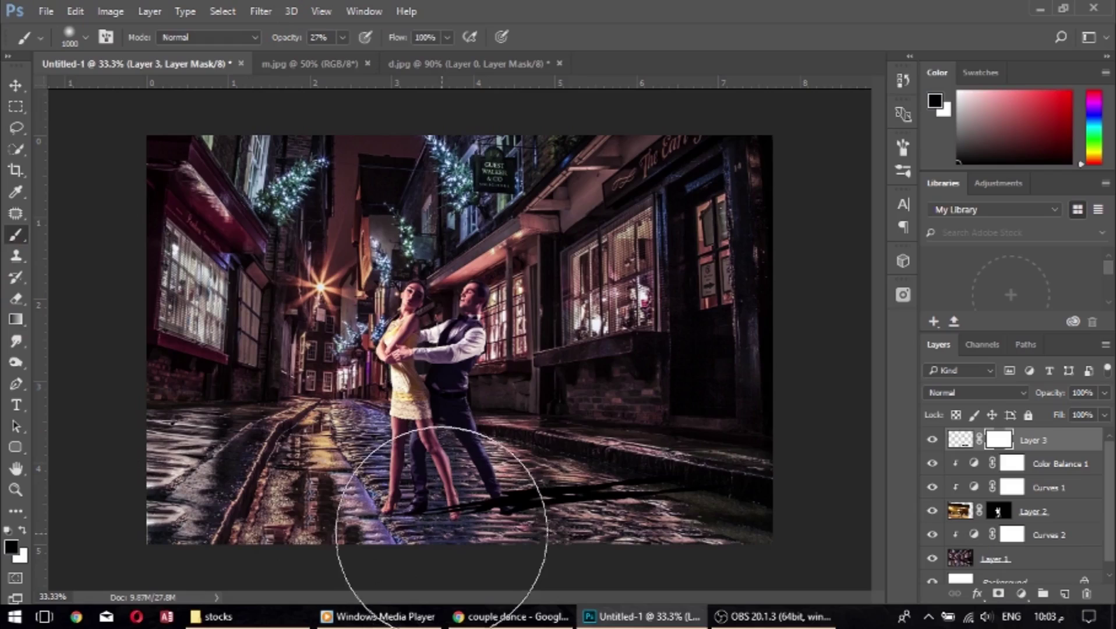
{"action": "key", "text": "bracketleft"}
{"action": "key", "text": "bracketleft"}
{"action": "key", "text": "bracketleft"}
{"action": "key", "text": "bracketleft"}
{"action": "key", "text": "bracketleft"}
{"action": "key", "text": "bracketleft"}
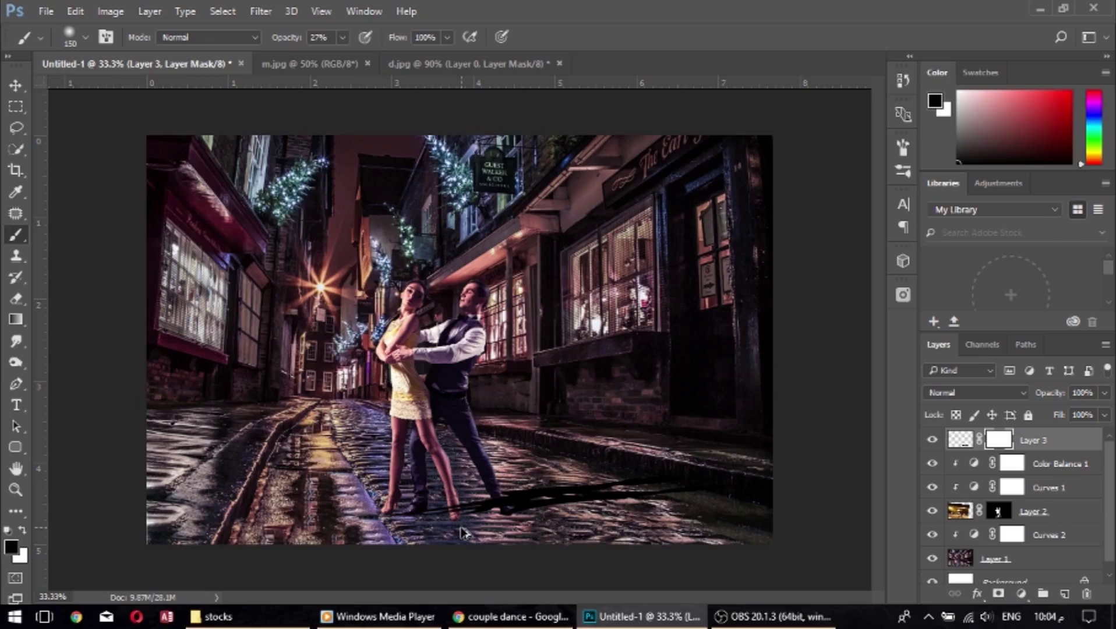
{"action": "key", "text": "ctrl+z"}
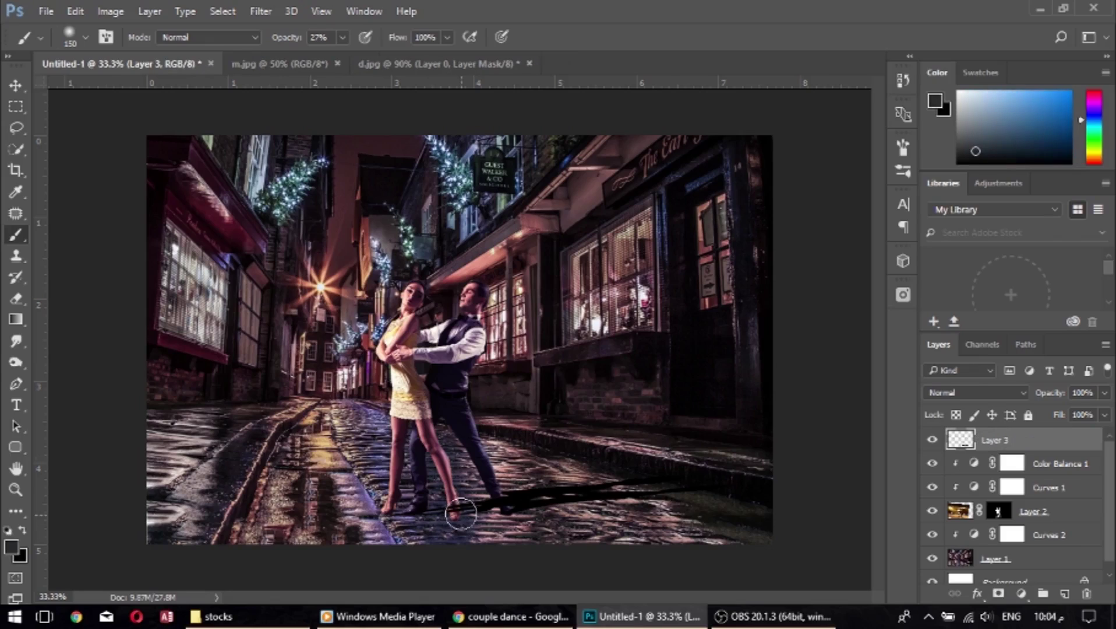
Set the brush to 100% opacity with default colours, mask the shadow layer, and add Layer 4.
{"action": "left_click", "coordinate": [342, 37]}
{"action": "left_click_drag", "start_coordinate": [340, 56], "coordinate": [445, 70]}
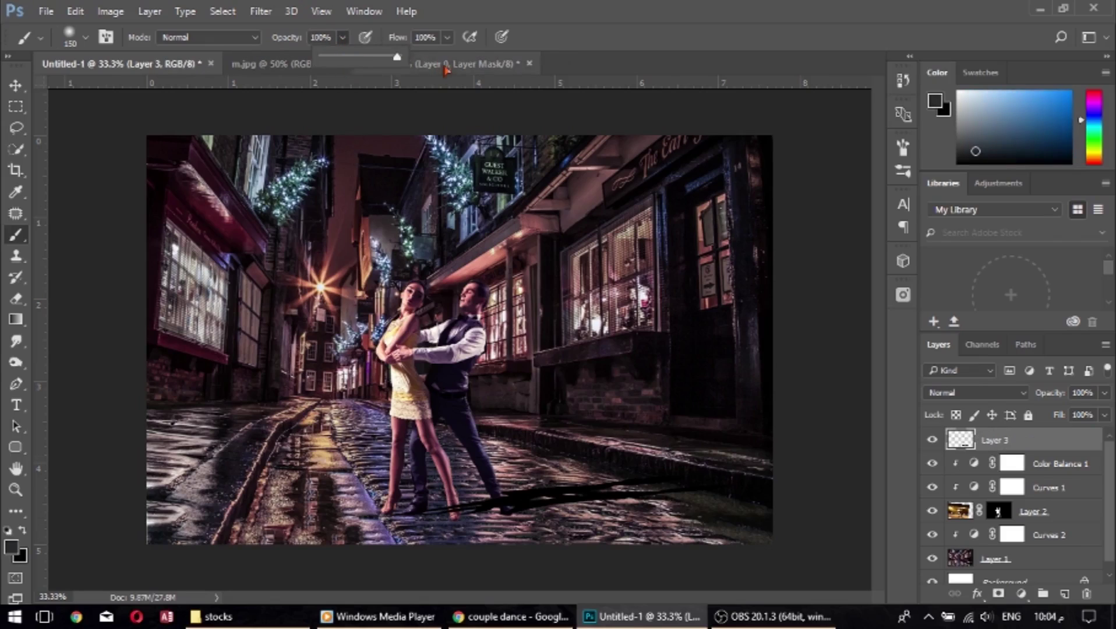
{"action": "key", "text": "bracketleft"}
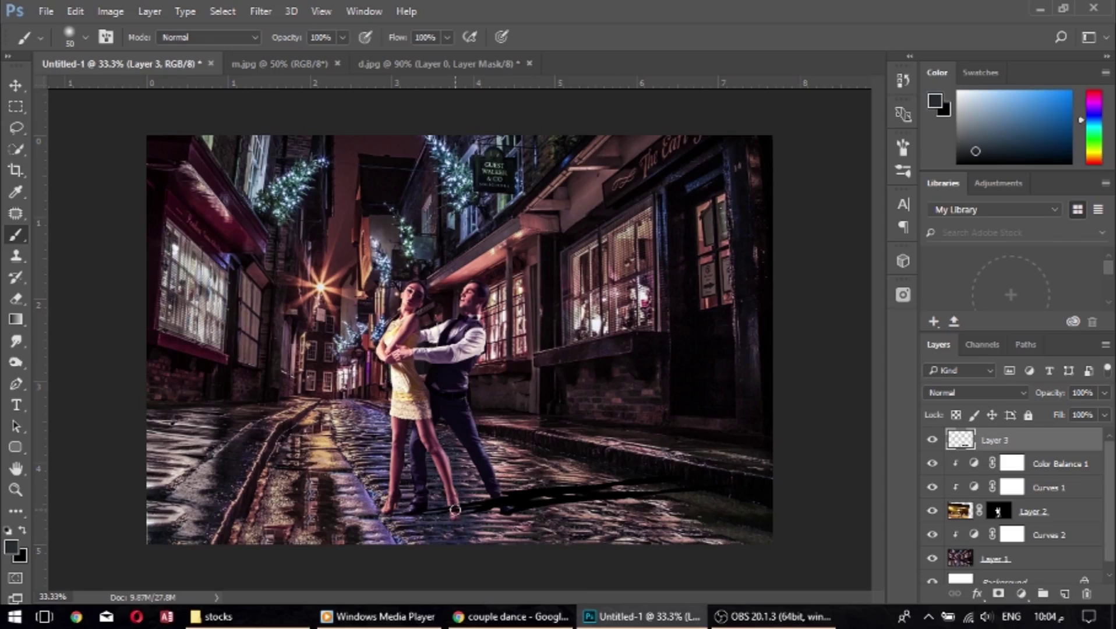
{"action": "key", "text": "d"}
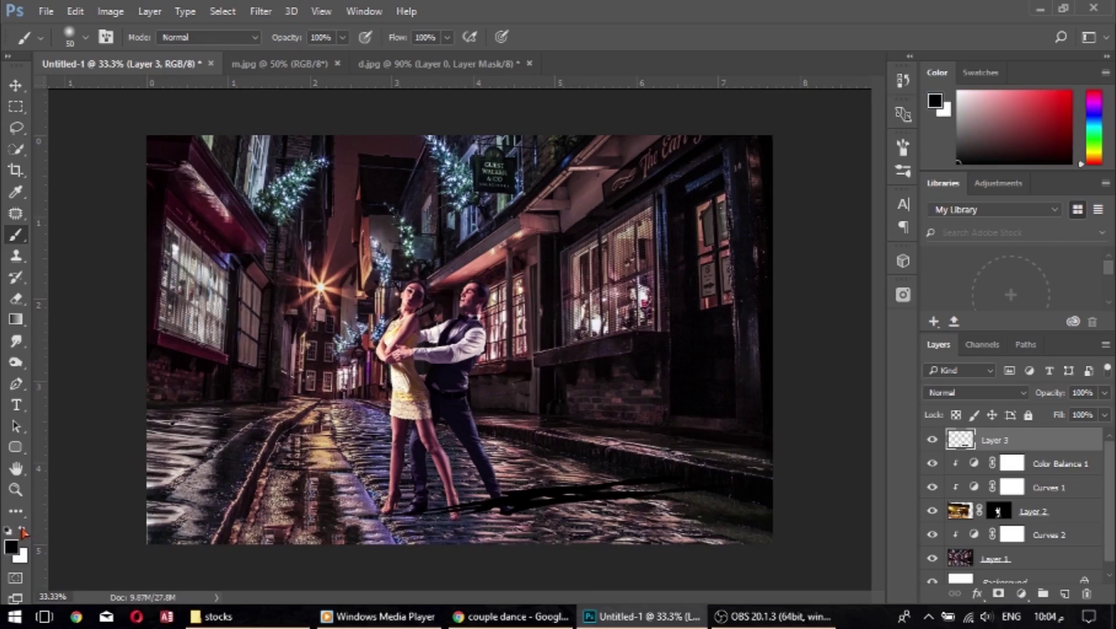
{"action": "left_click", "coordinate": [997, 594]}
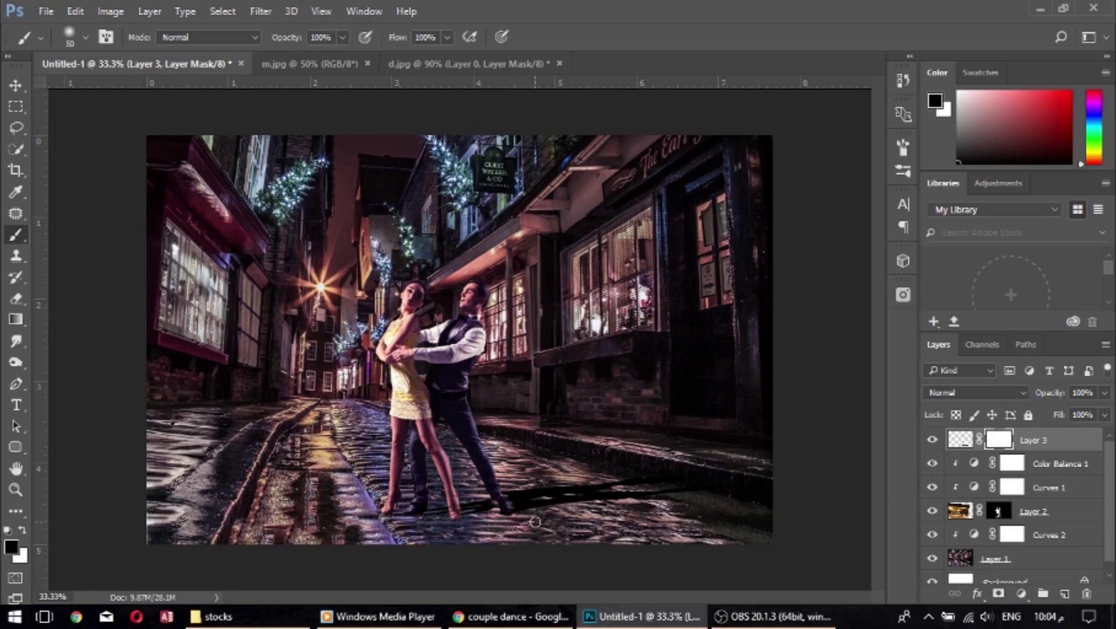
{"action": "left_click", "coordinate": [1064, 593]}
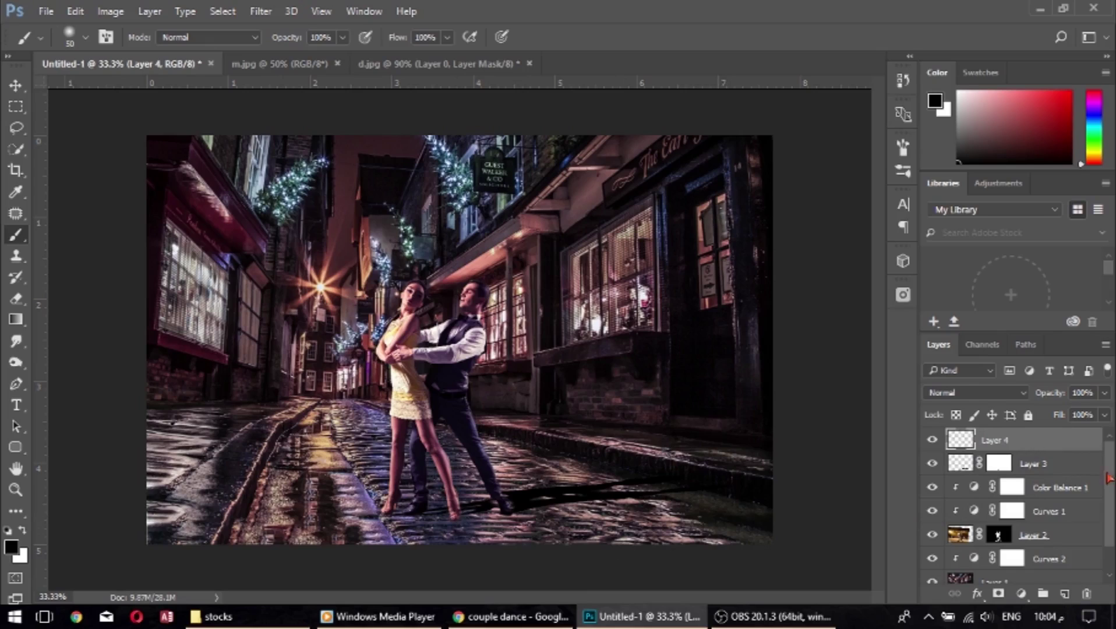
Move Layer 4 below the couple's Layer 2 and set its opacity to 54%.
{"action": "left_click_drag", "start_coordinate": [1031, 534], "coordinate": [1034, 536]}
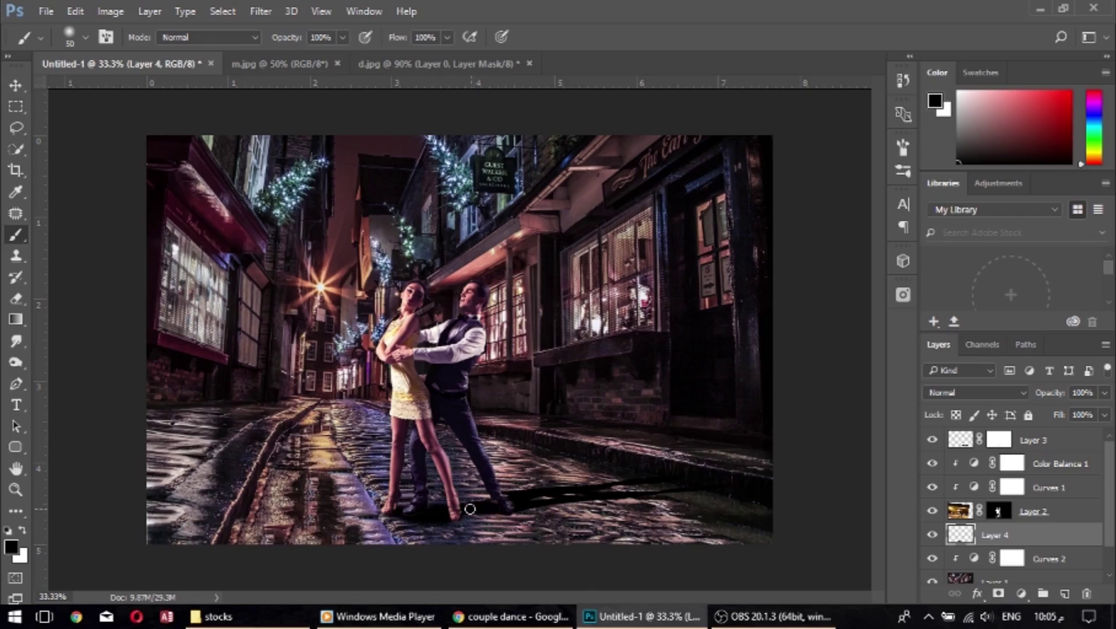
{"action": "left_click", "coordinate": [1104, 392]}
{"action": "left_click_drag", "start_coordinate": [1106, 411], "coordinate": [1069, 413]}
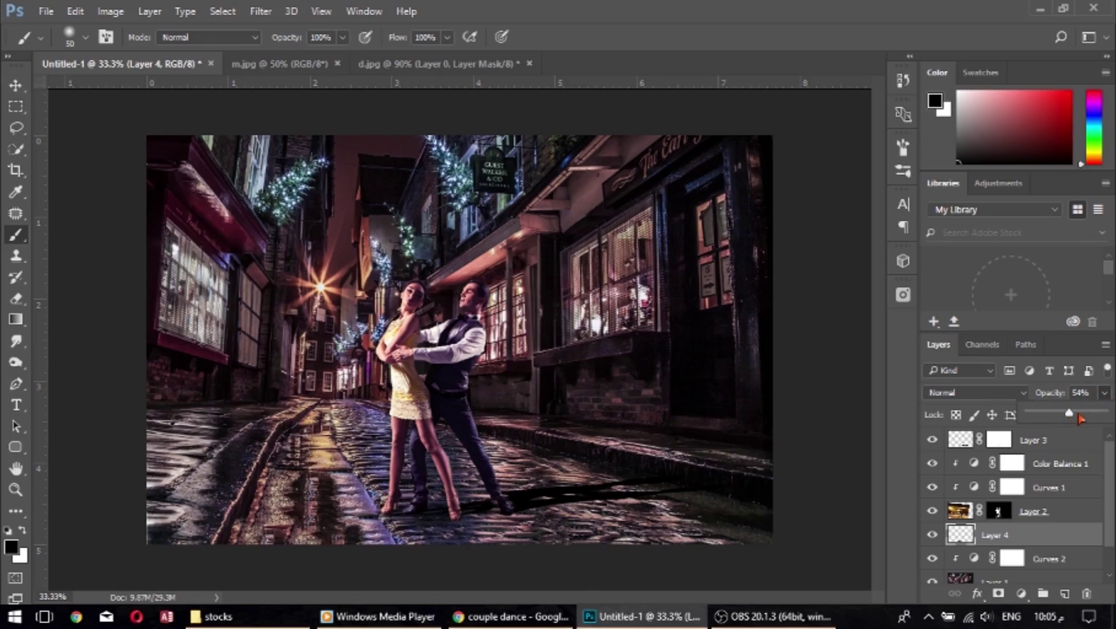
{"action": "key", "text": "Return"}
Set the shadow Layer 3's opacity to 65%.
{"action": "left_click", "coordinate": [1032, 441]}
{"action": "left_click", "coordinate": [1103, 392]}
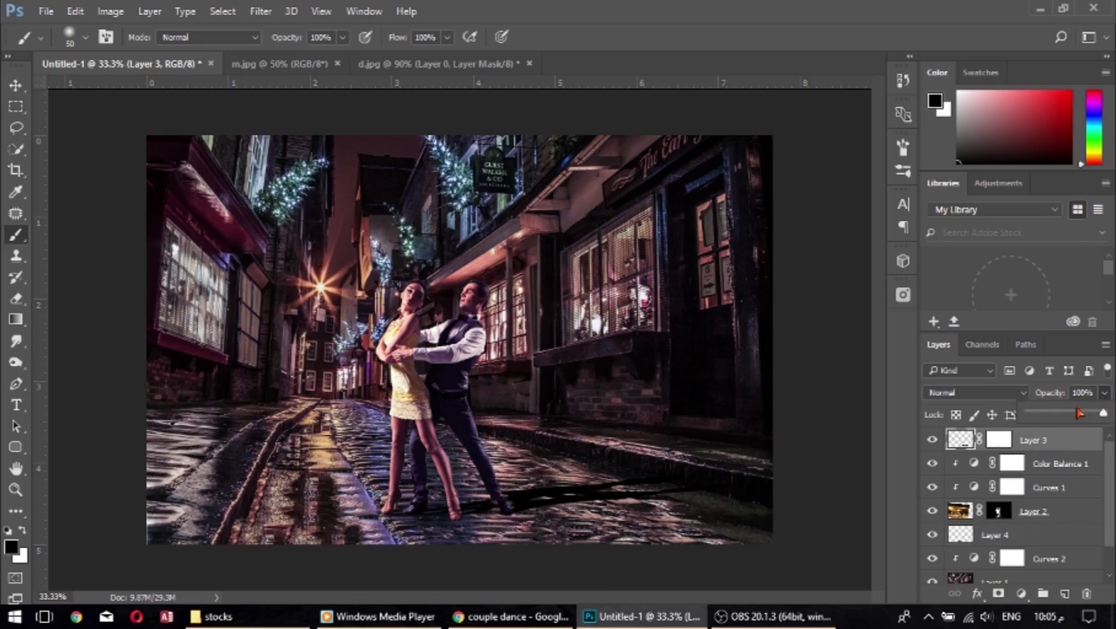
{"action": "left_click_drag", "start_coordinate": [1106, 411], "coordinate": [1079, 415]}
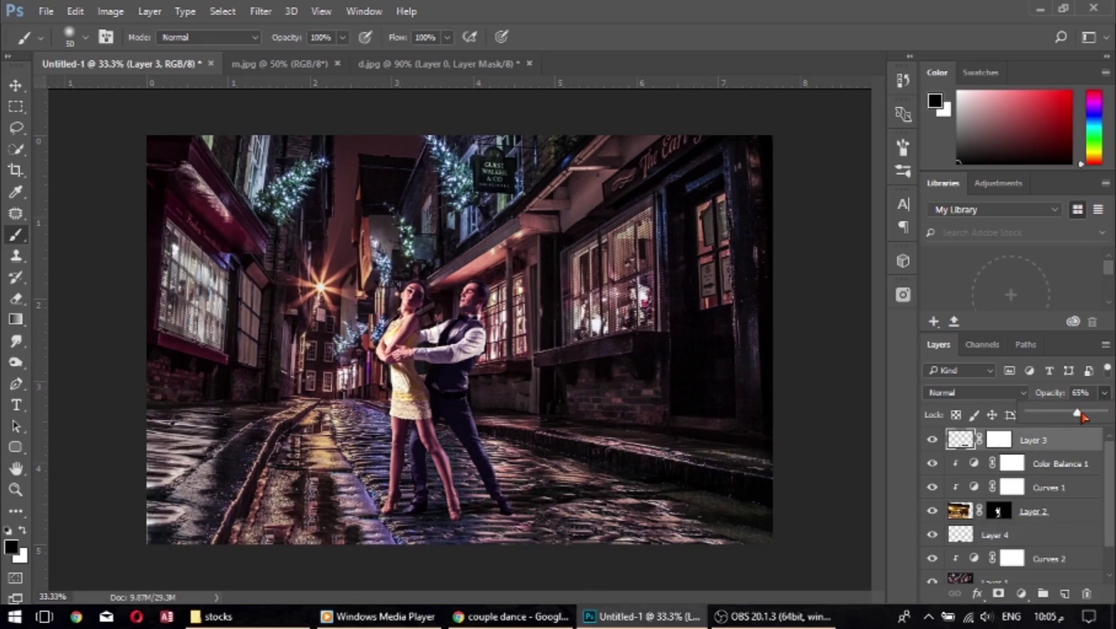
{"action": "left_click", "coordinate": [1022, 537]}
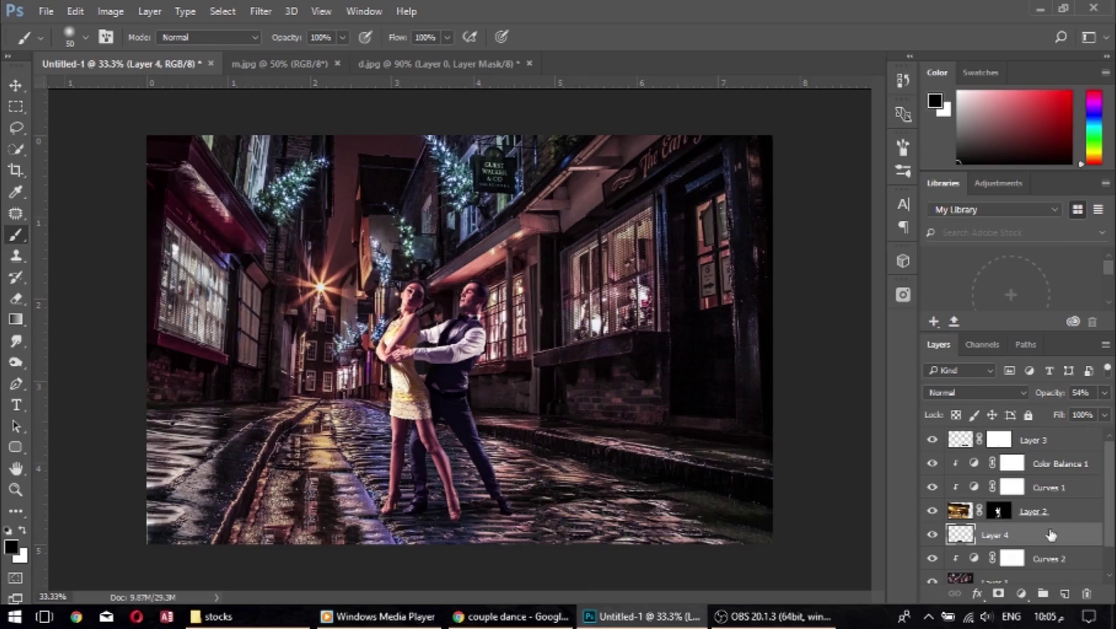
{"action": "left_click", "coordinate": [1045, 487]}
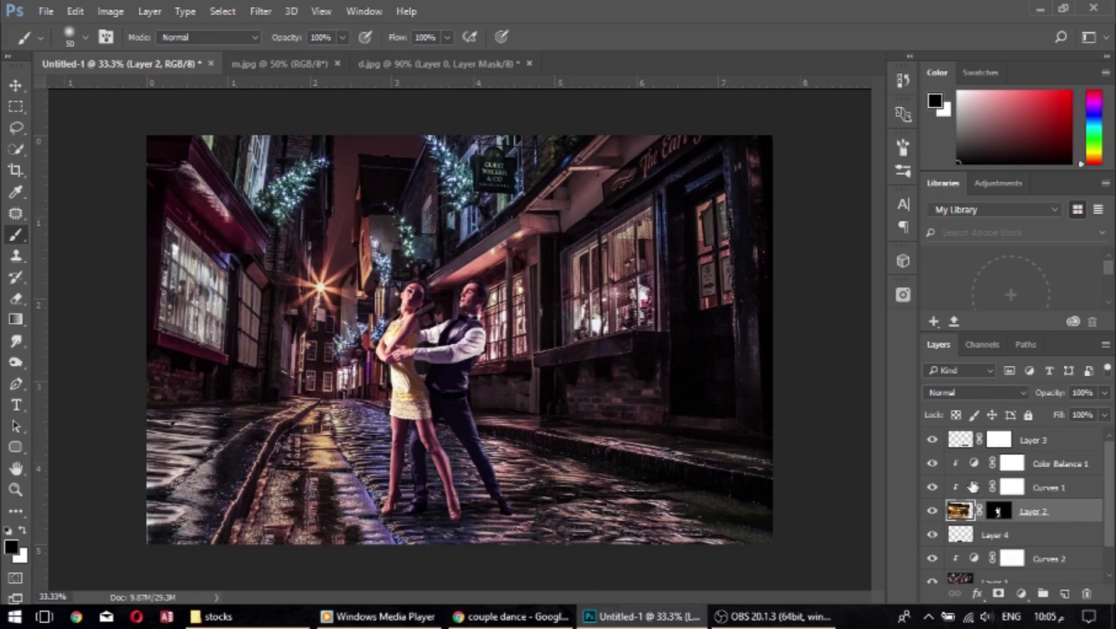
Bend the Curves 1 tone curve slightly to retune the couple's tones.
{"action": "double_click", "coordinate": [974, 486]}
{"action": "left_click_drag", "start_coordinate": [932, 320], "coordinate": [933, 321]}
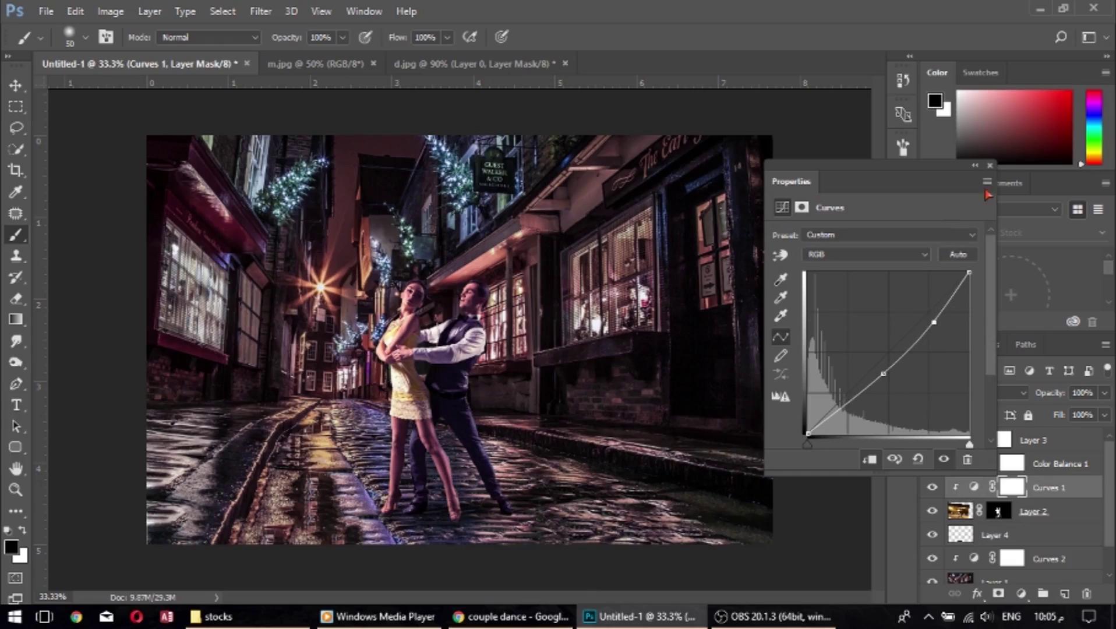
{"action": "left_click", "coordinate": [989, 167]}
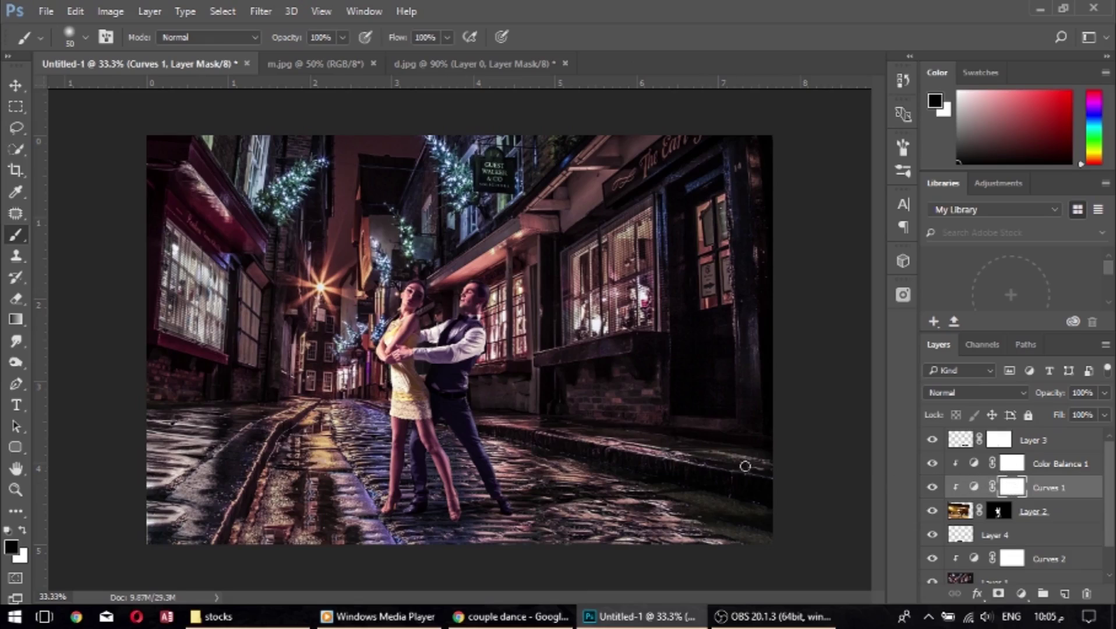
Paint the Curves 1 mask over the woman's face and leg, and pull the crop's right edge inward.
{"action": "left_click_drag", "start_coordinate": [414, 287], "coordinate": [399, 340]}
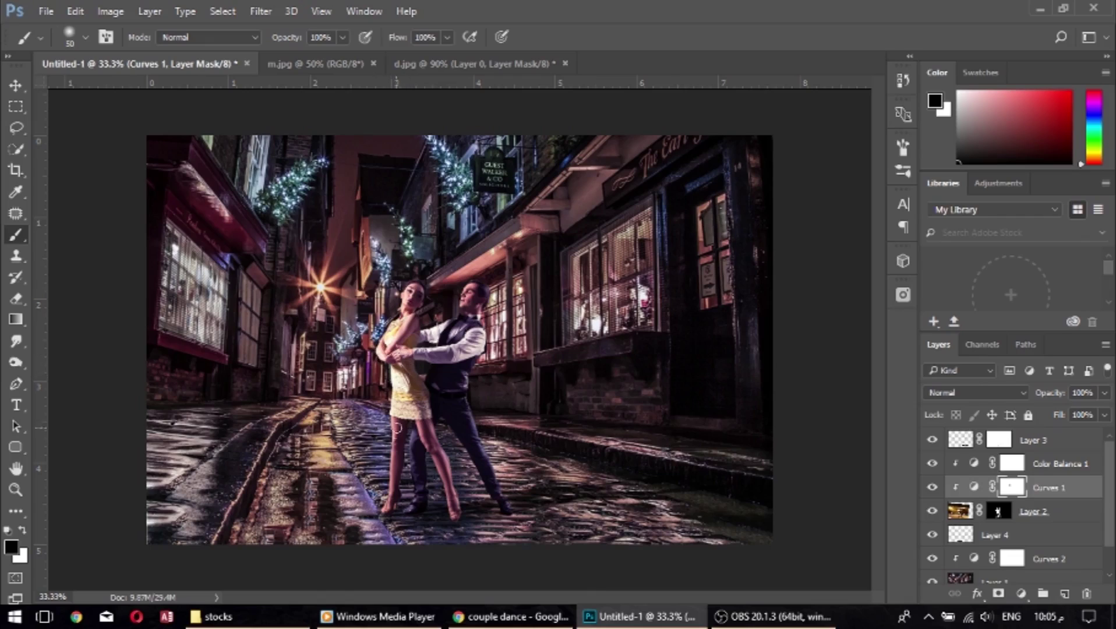
{"action": "left_click_drag", "start_coordinate": [395, 455], "coordinate": [393, 483]}
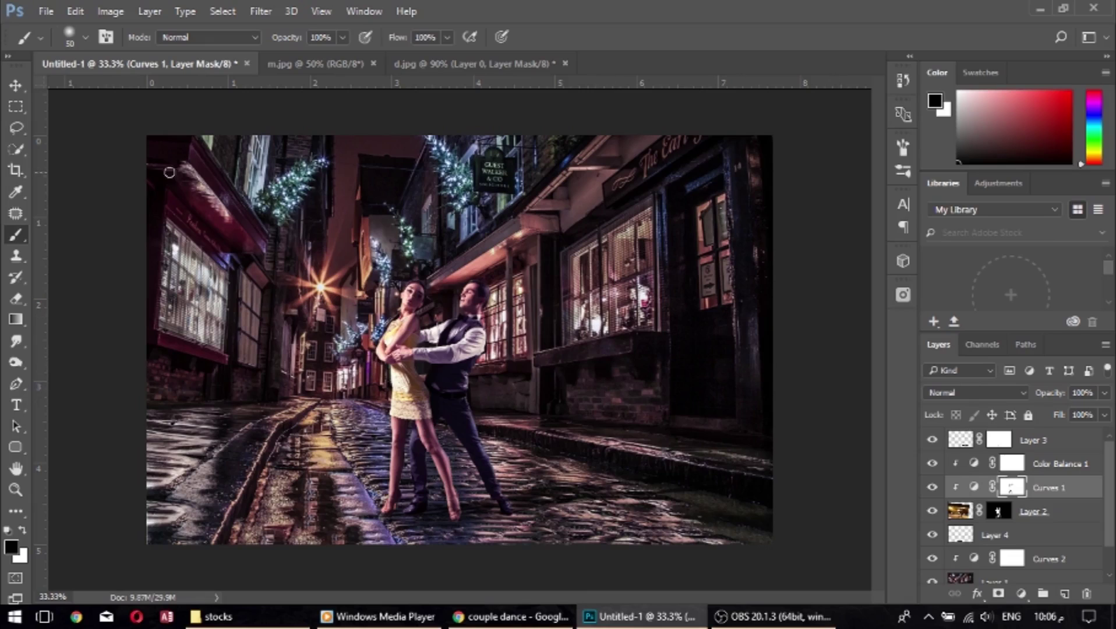
{"action": "left_click", "coordinate": [16, 169]}
{"action": "mouse_move", "coordinate": [773, 339]}
{"action": "left_mouse_down"}
{"action": "mouse_move", "coordinate": [715, 351]}
{"action": "mouse_move", "coordinate": [814, 351]}
{"action": "mouse_move", "coordinate": [765, 354]}
{"action": "left_mouse_up"}
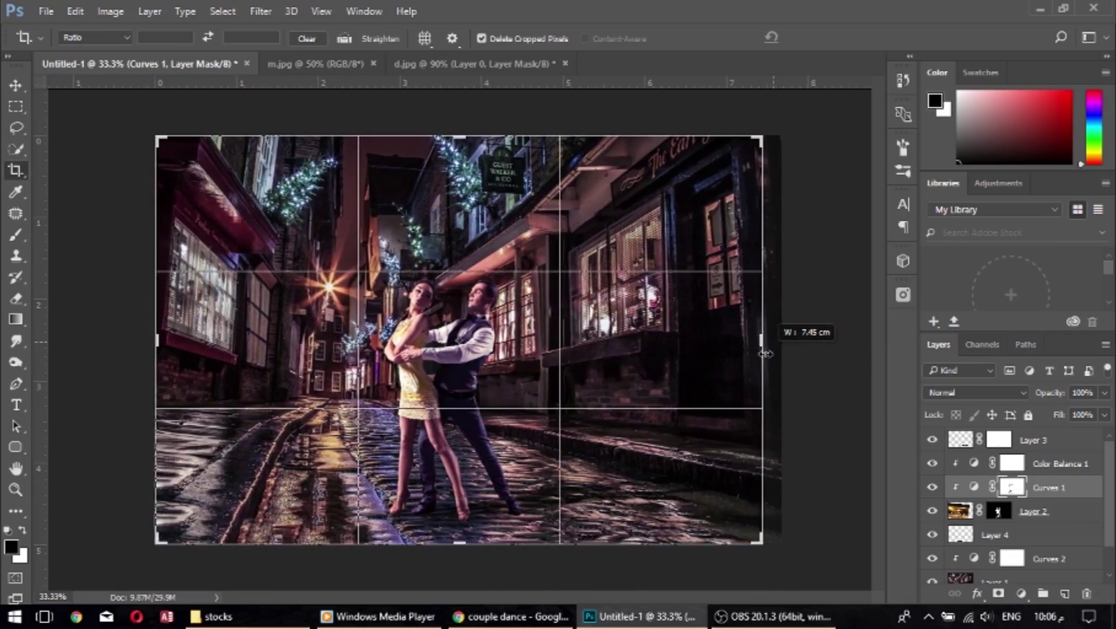
Crop the dark right edge further, apply it, and select the dancers' Layer 2.
{"action": "left_click_drag", "start_coordinate": [765, 354], "coordinate": [735, 349]}
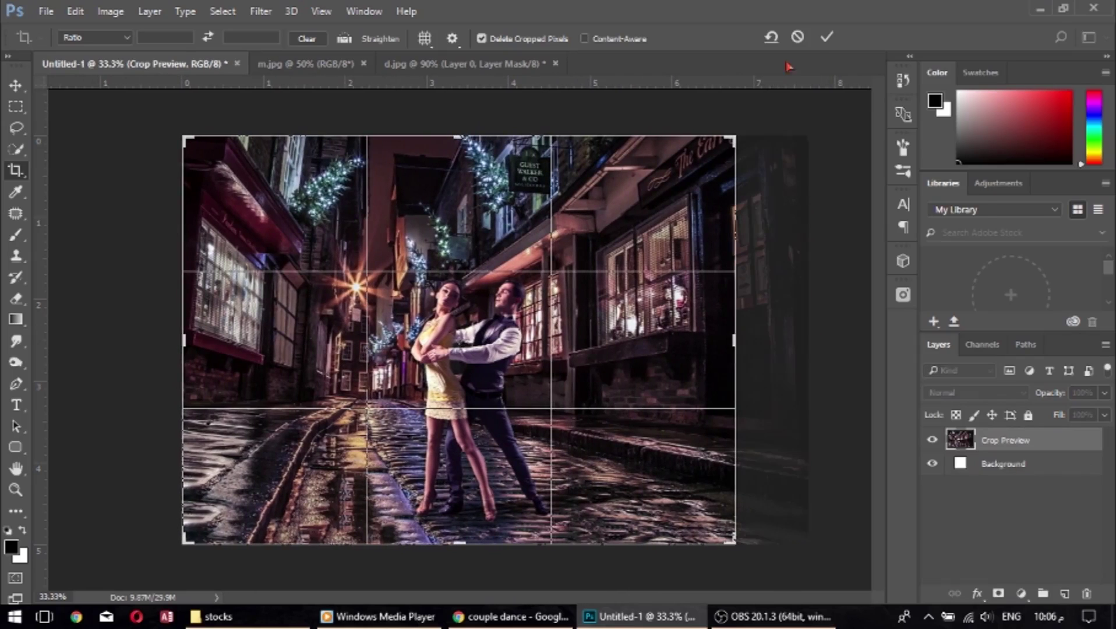
{"action": "left_click", "coordinate": [825, 36]}
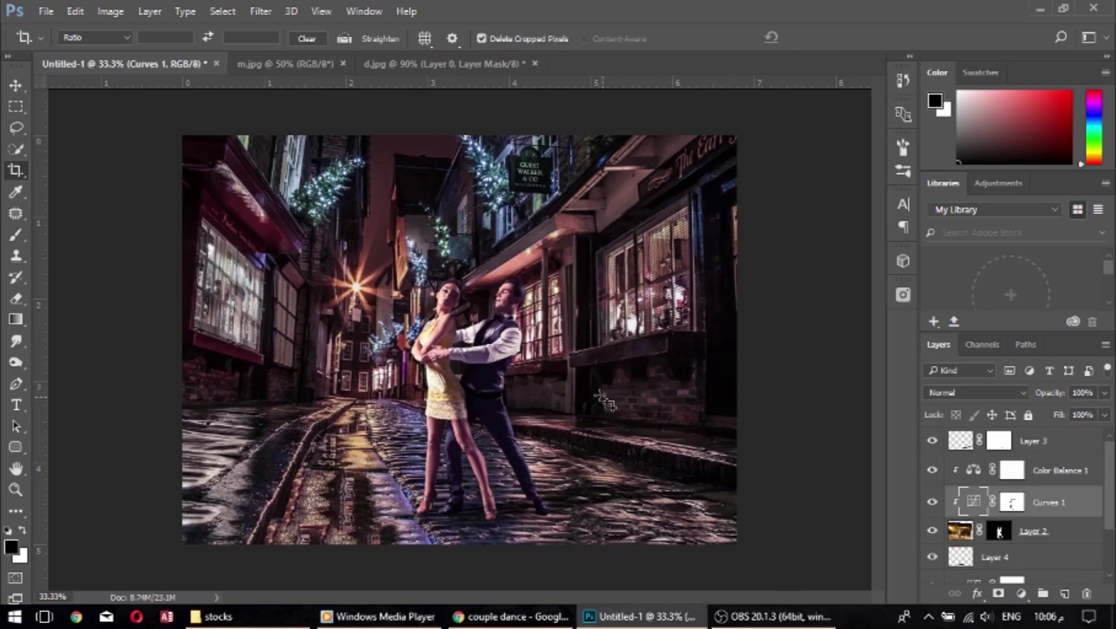
{"action": "left_click", "coordinate": [1068, 534]}
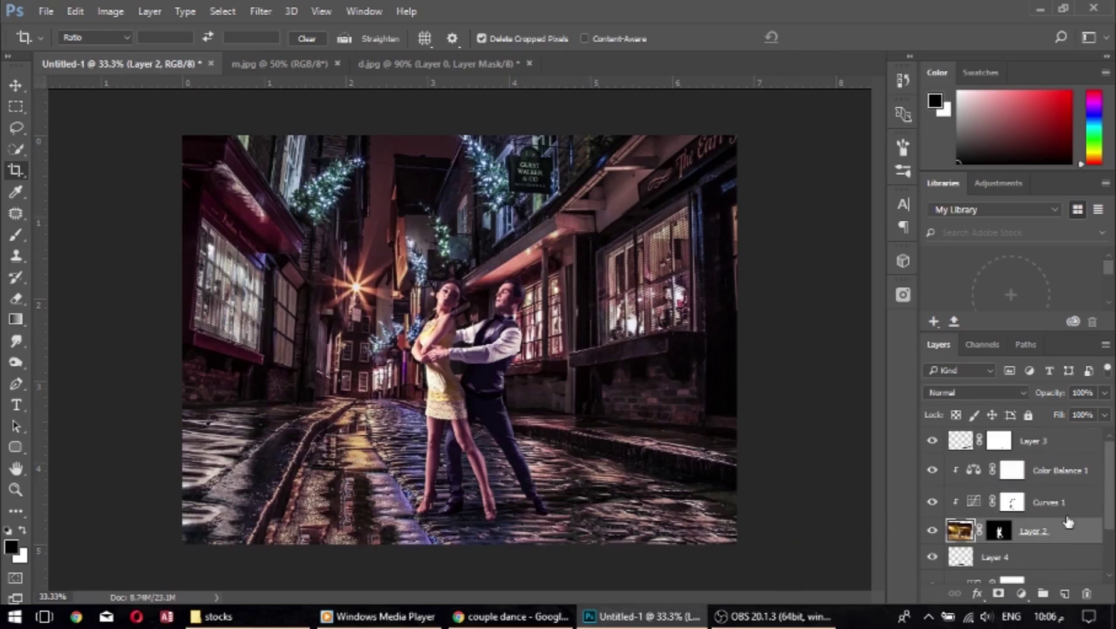
Nudge the couple slightly left and up with the Move tool, then reselect shadow Layer 3.
{"action": "key", "text": "v"}
{"action": "key", "text": "Left"}
{"action": "key", "text": "Up"}
{"action": "key", "text": "Right"}
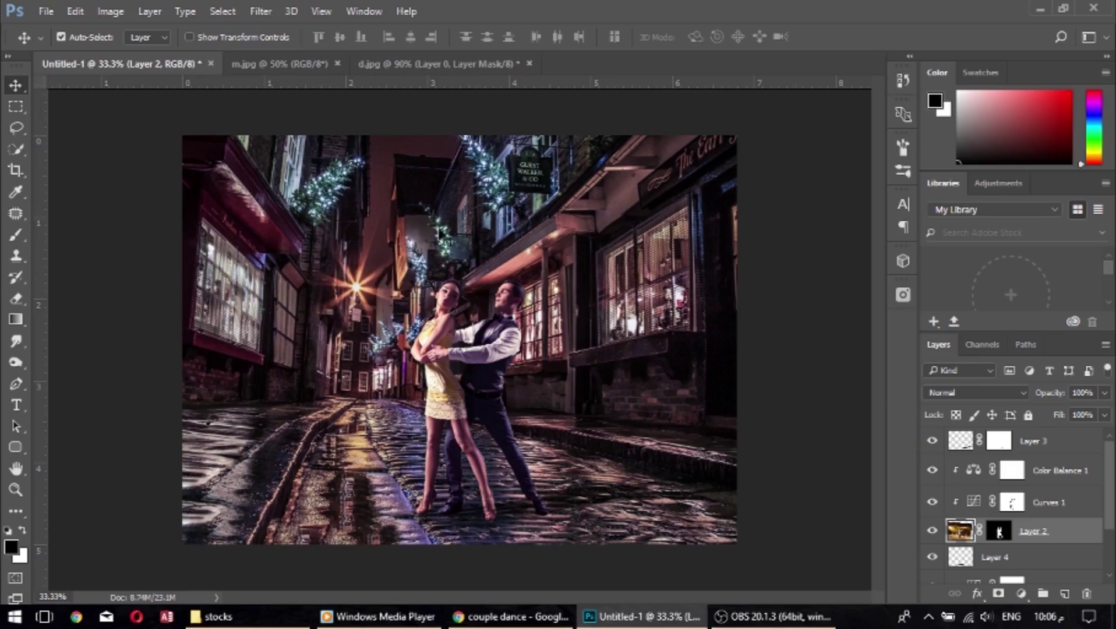
{"action": "left_click", "coordinate": [1070, 443]}
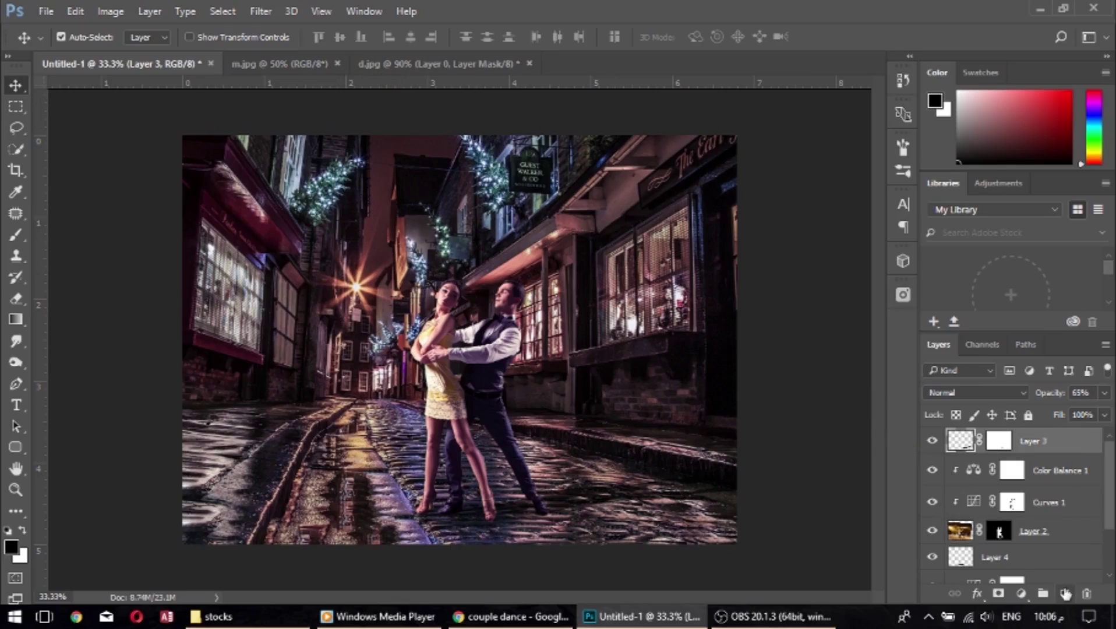
On a new layer, dab a large soft white brush glow over the upper-left street.
{"action": "left_click", "coordinate": [1065, 592]}
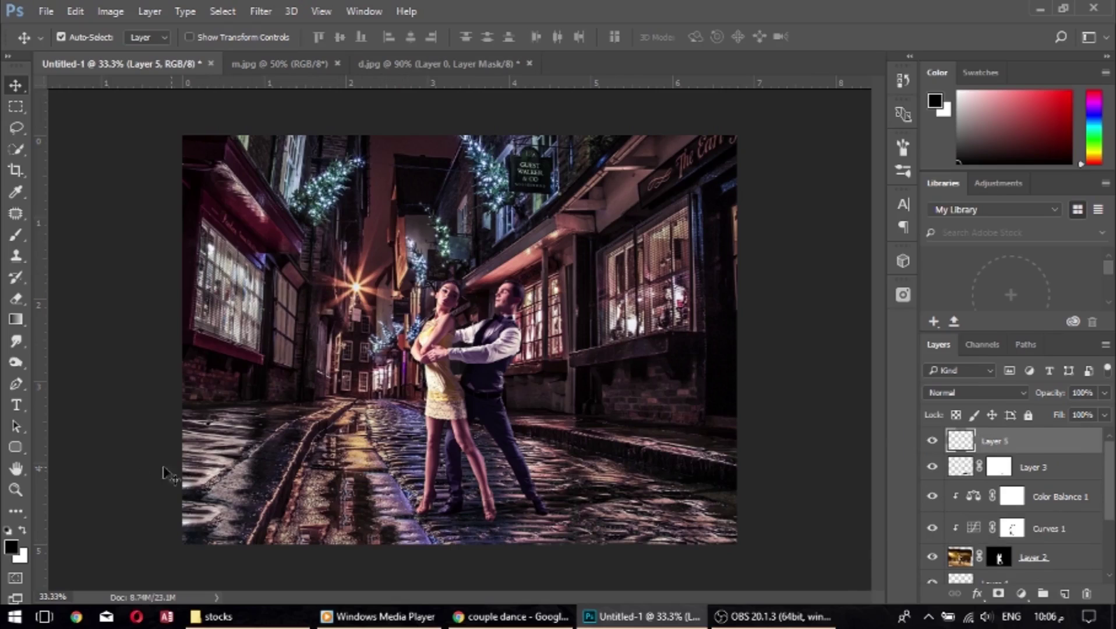
{"action": "left_click", "coordinate": [22, 530]}
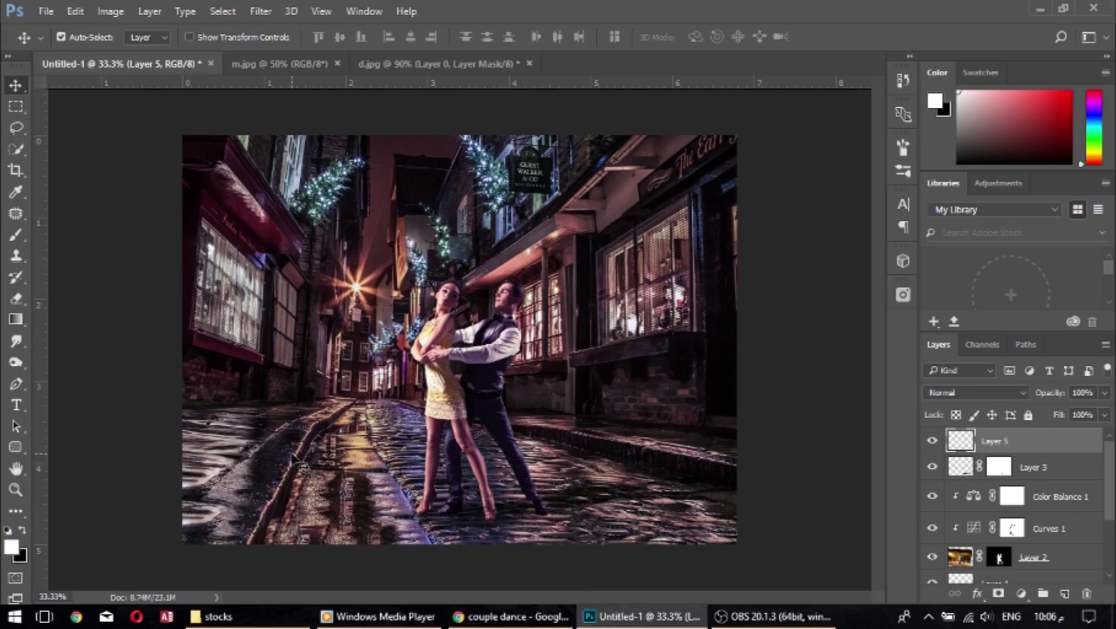
{"action": "key", "text": "b"}
{"action": "key", "text": "bracketright"}
{"action": "key", "text": "bracketright"}
{"action": "key", "text": "bracketright"}
{"action": "key", "text": "bracketright"}
{"action": "key", "text": "bracketright"}
{"action": "key", "text": "bracketright"}
{"action": "left_click", "coordinate": [227, 249]}
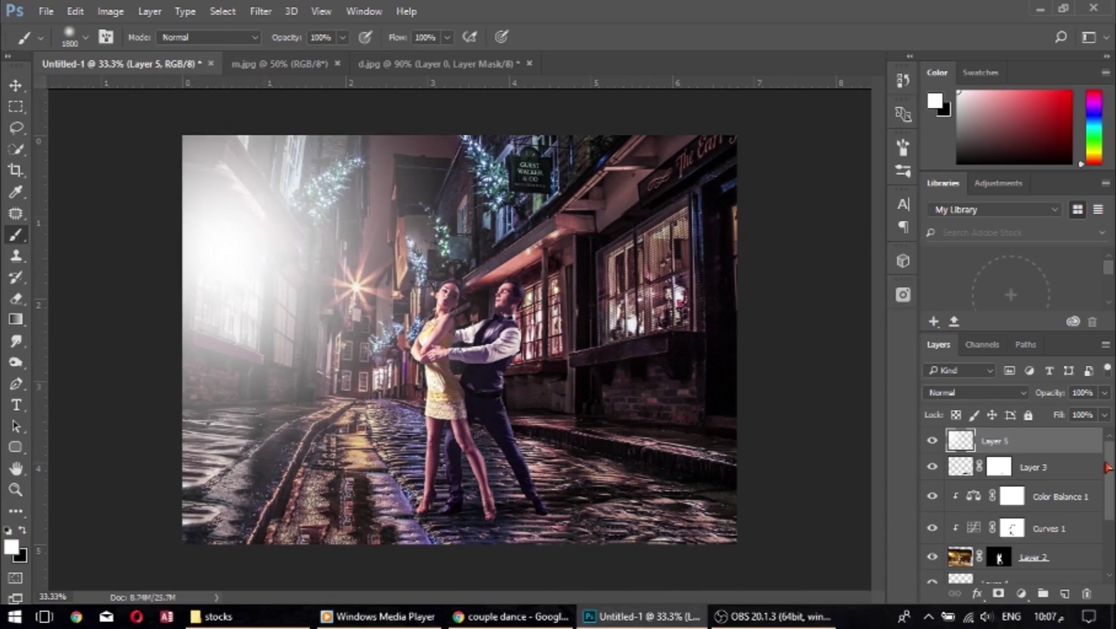
Blend the glow layer as Screen at 68% opacity.
{"action": "left_click", "coordinate": [1015, 392]}
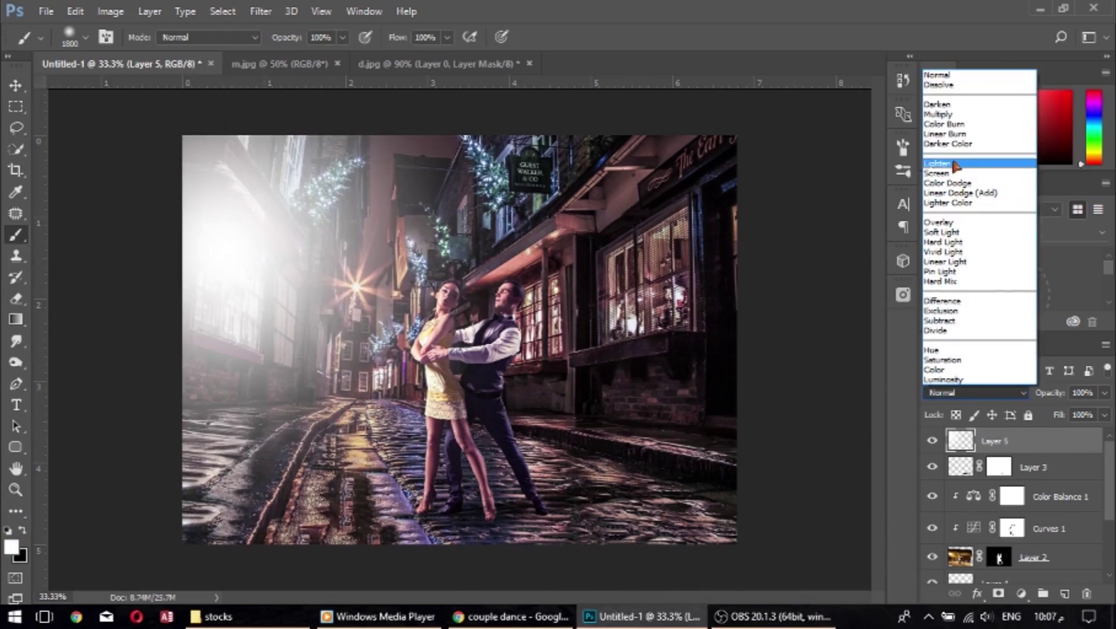
{"action": "left_click", "coordinate": [942, 174]}
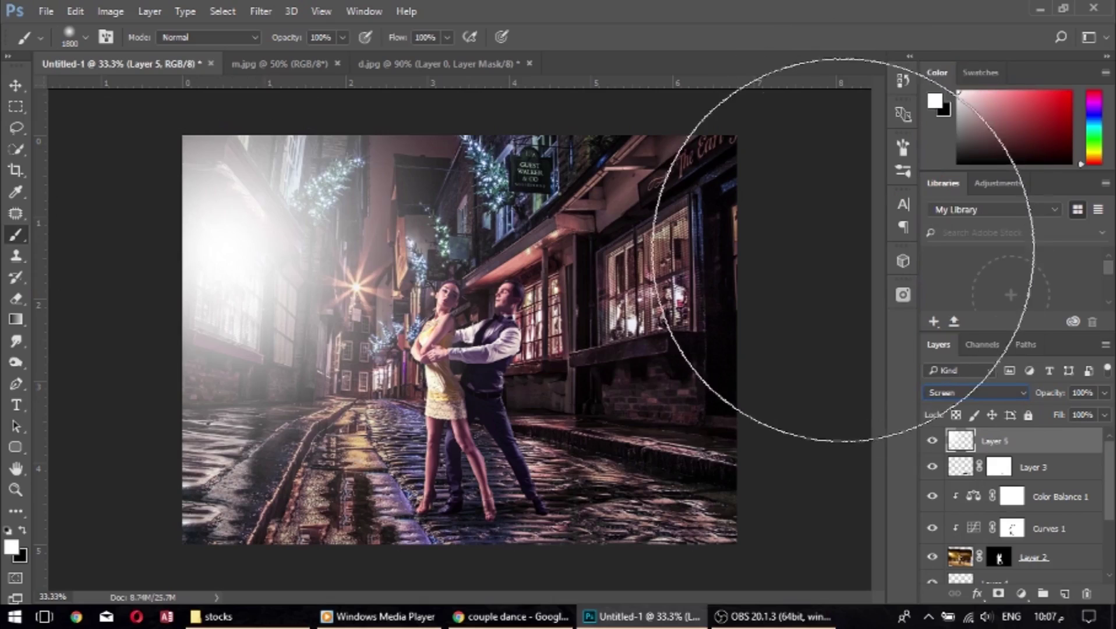
{"action": "left_click_drag", "start_coordinate": [1105, 395], "coordinate": [1083, 415]}
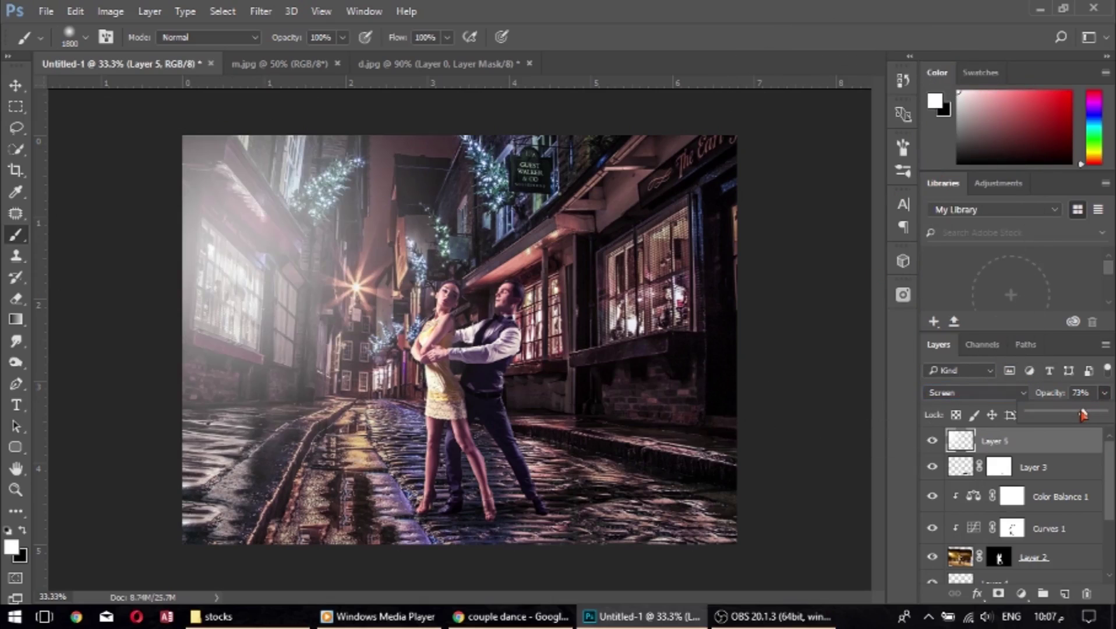
{"action": "left_click_drag", "start_coordinate": [1080, 414], "coordinate": [1079, 414]}
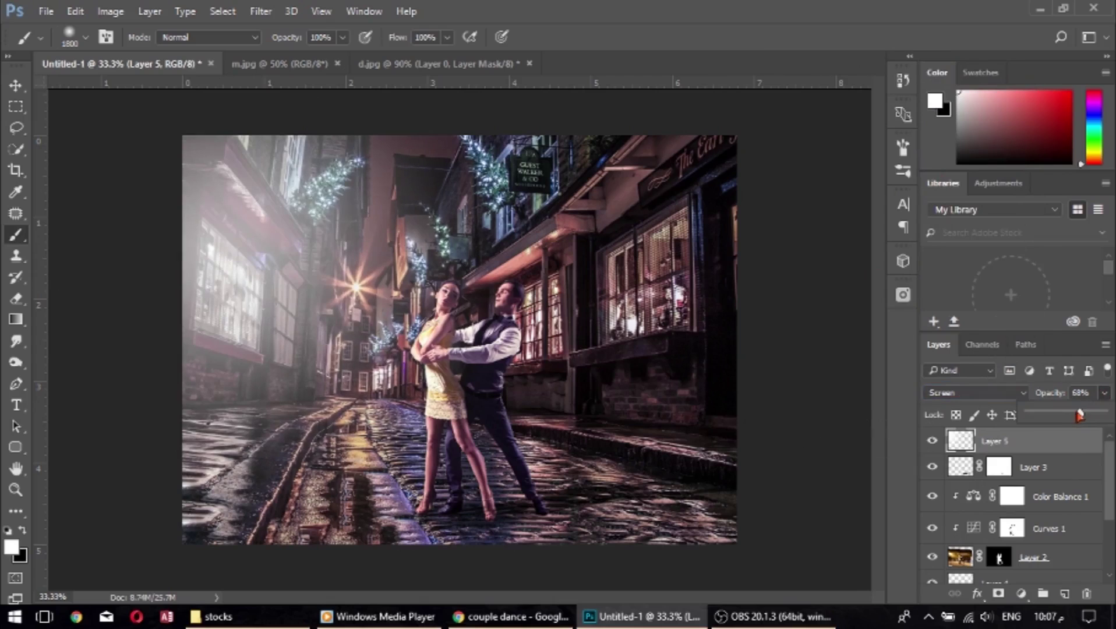
Free Transform the glow to fit the frame, then add a new empty Layer 6.
{"action": "key", "text": "ctrl+t"}
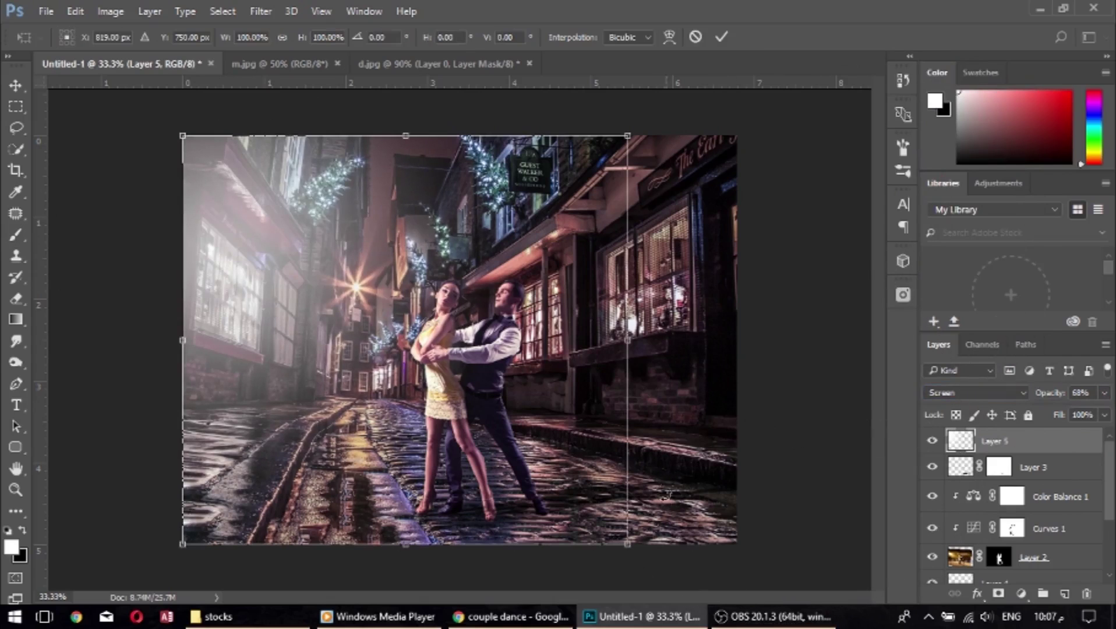
{"action": "mouse_move", "coordinate": [627, 544]}
{"action": "left_mouse_down"}
{"action": "mouse_move", "coordinate": [580, 494]}
{"action": "mouse_move", "coordinate": [608, 526]}
{"action": "left_mouse_up"}
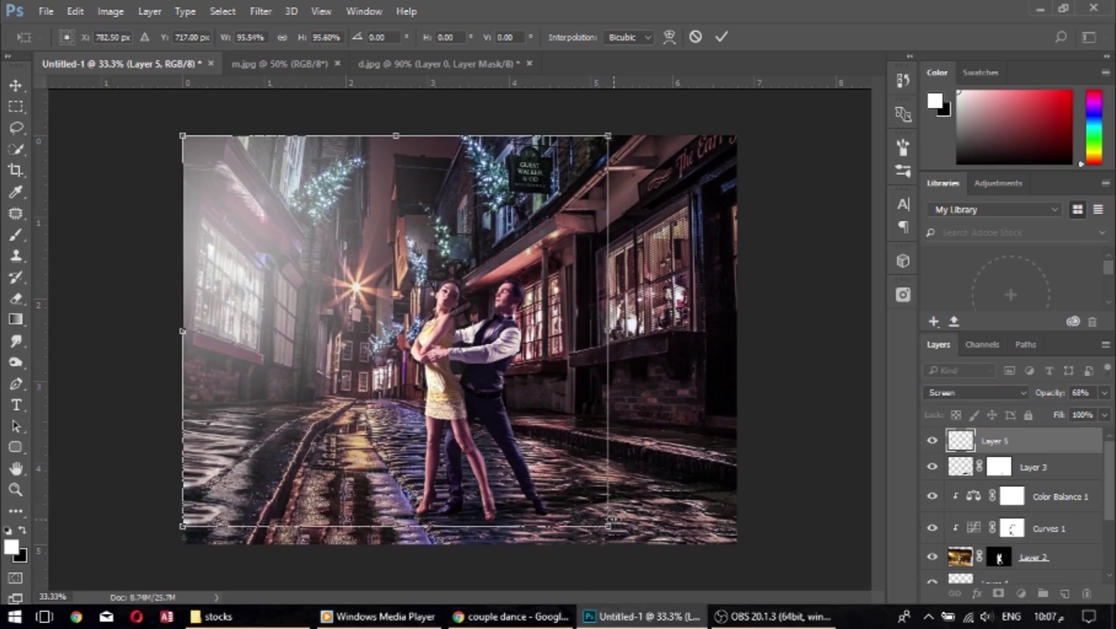
{"action": "left_click_drag", "start_coordinate": [379, 260], "coordinate": [373, 252]}
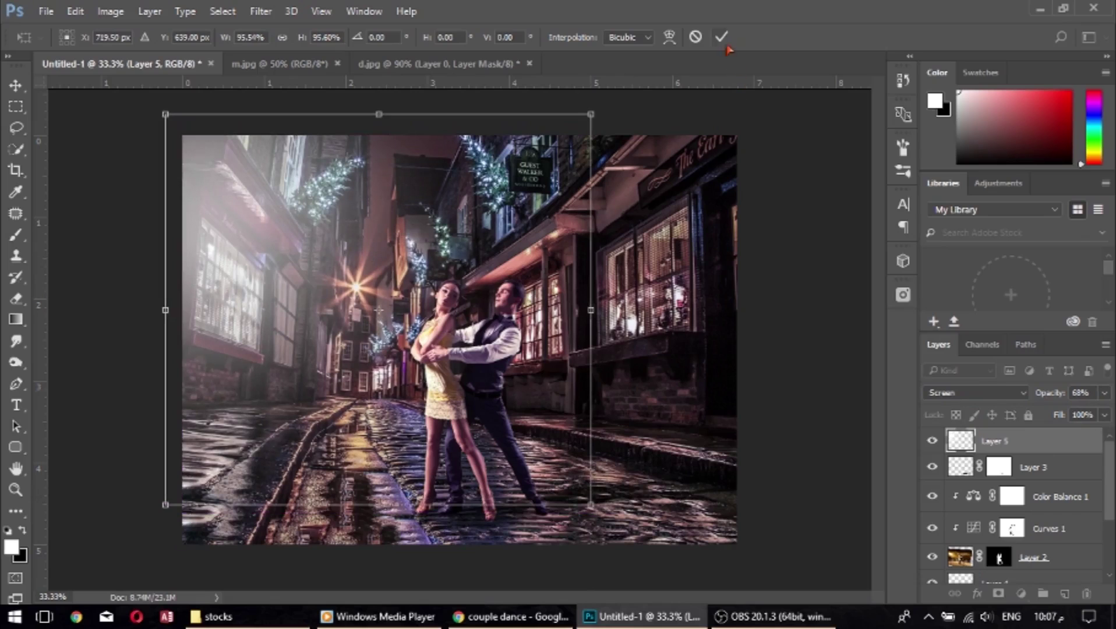
{"action": "left_click_drag", "start_coordinate": [591, 504], "coordinate": [610, 521]}
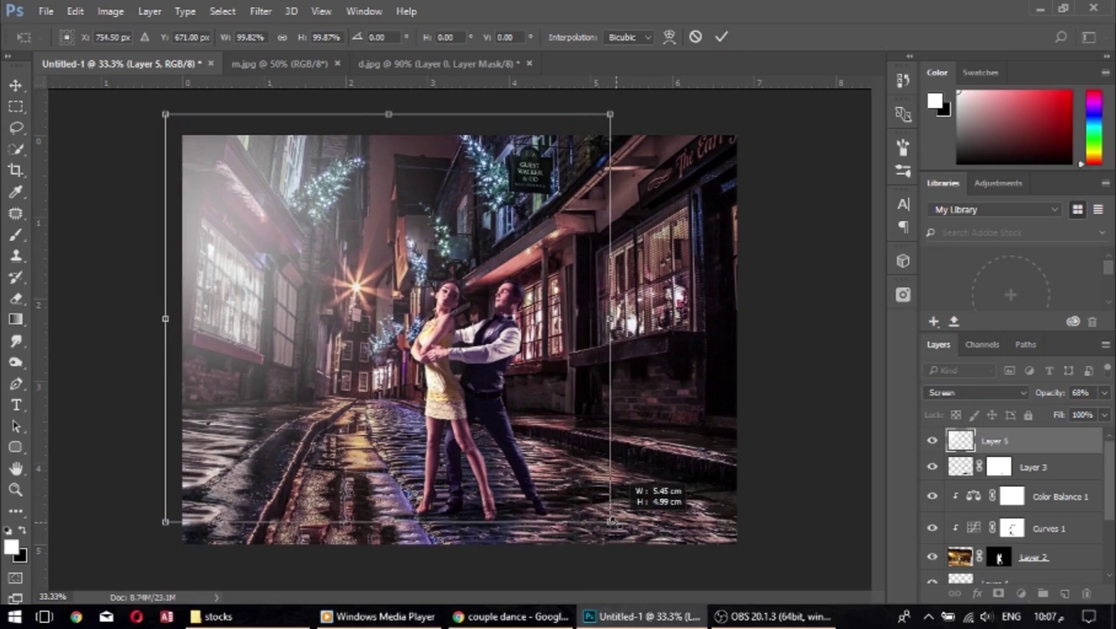
{"action": "left_click", "coordinate": [721, 37]}
{"action": "key", "text": "b"}
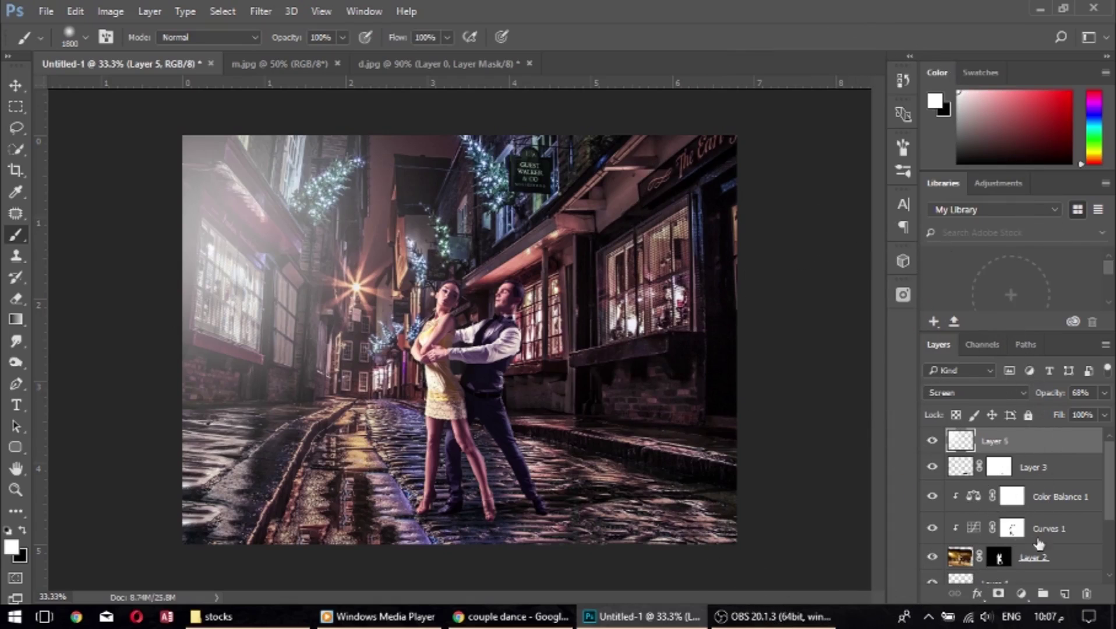
{"action": "left_click", "coordinate": [1064, 593]}
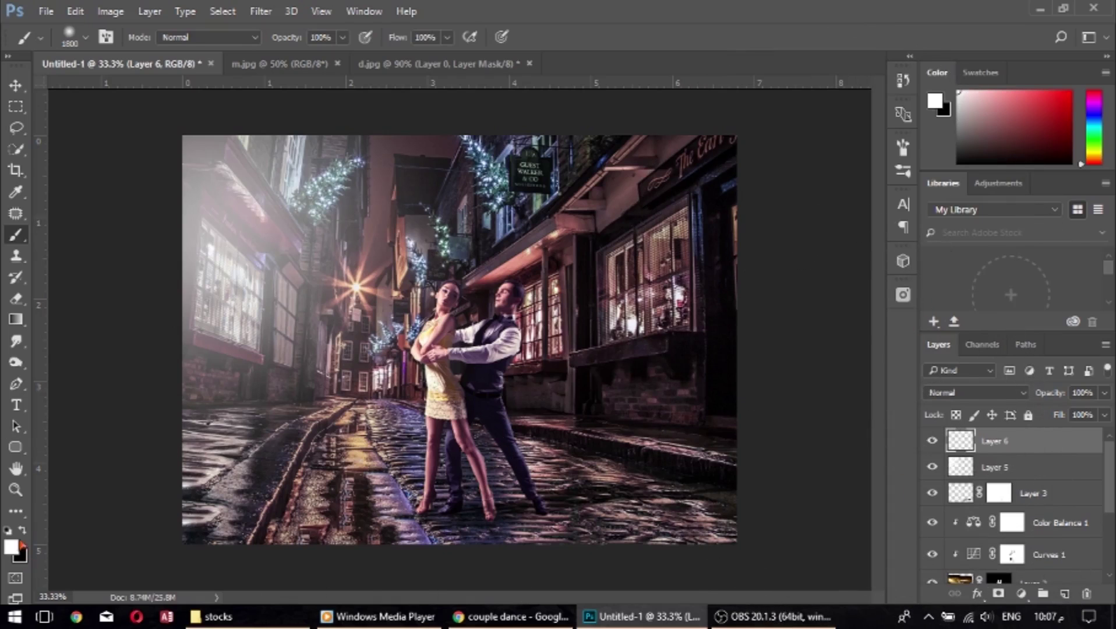
Paint soft black over the right side on Layer 6 at 72% fill and 68% opacity, then add Layer 7.
{"action": "key", "text": "x"}
{"action": "mouse_move", "coordinate": [734, 411]}
{"action": "left_mouse_down"}
{"action": "mouse_move", "coordinate": [723, 445]}
{"action": "mouse_move", "coordinate": [672, 485]}
{"action": "mouse_move", "coordinate": [643, 484]}
{"action": "mouse_move", "coordinate": [697, 259]}
{"action": "mouse_move", "coordinate": [725, 264]}
{"action": "mouse_move", "coordinate": [722, 499]}
{"action": "mouse_move", "coordinate": [635, 598]}
{"action": "mouse_move", "coordinate": [783, 448]}
{"action": "mouse_move", "coordinate": [597, 622]}
{"action": "left_mouse_up"}
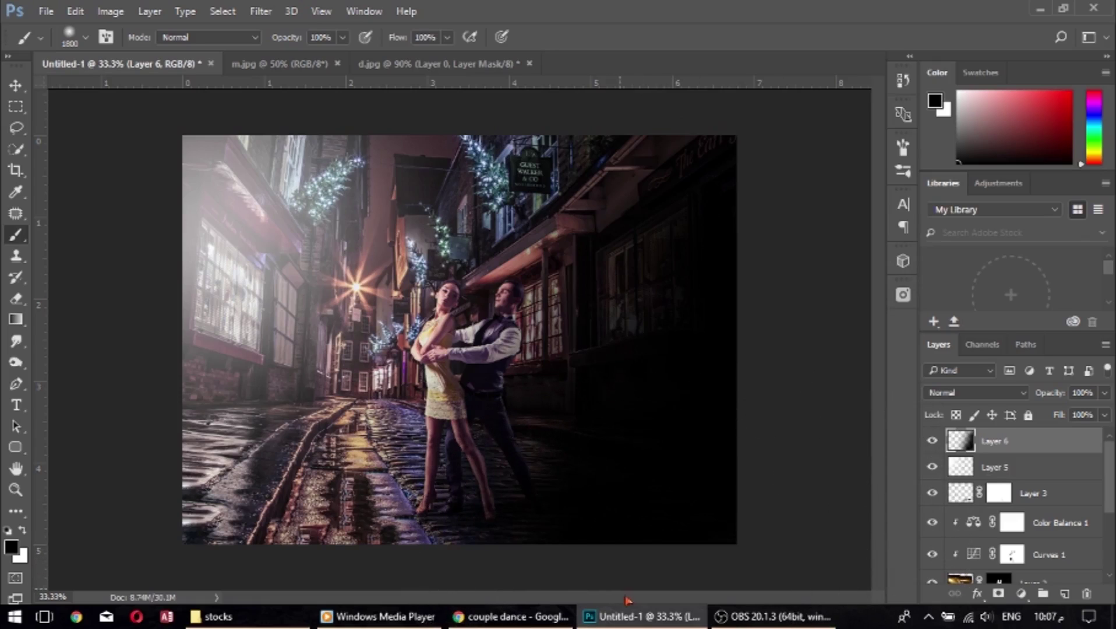
{"action": "left_click", "coordinate": [1105, 414]}
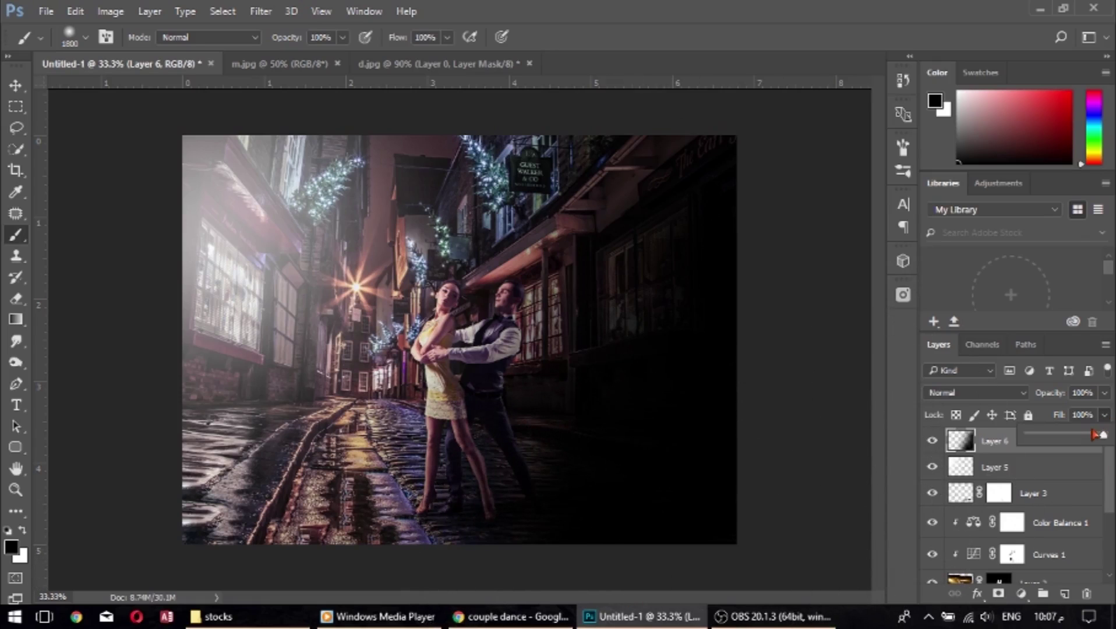
{"action": "left_click_drag", "start_coordinate": [1102, 433], "coordinate": [1082, 437]}
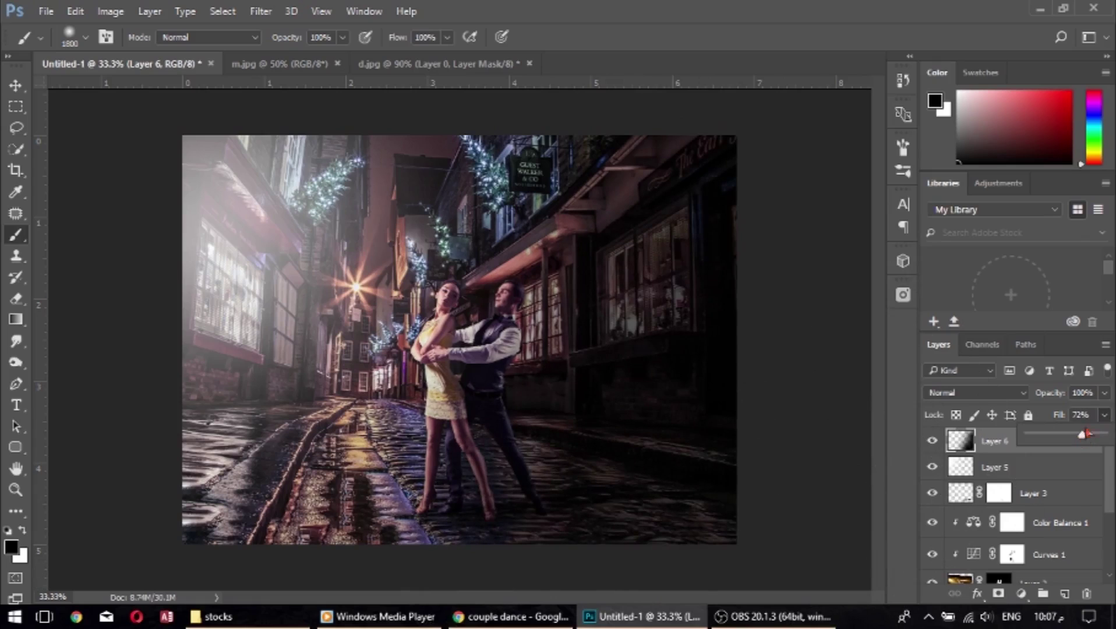
{"action": "left_click", "coordinate": [1102, 395]}
{"action": "left_click_drag", "start_coordinate": [1089, 414], "coordinate": [1080, 415]}
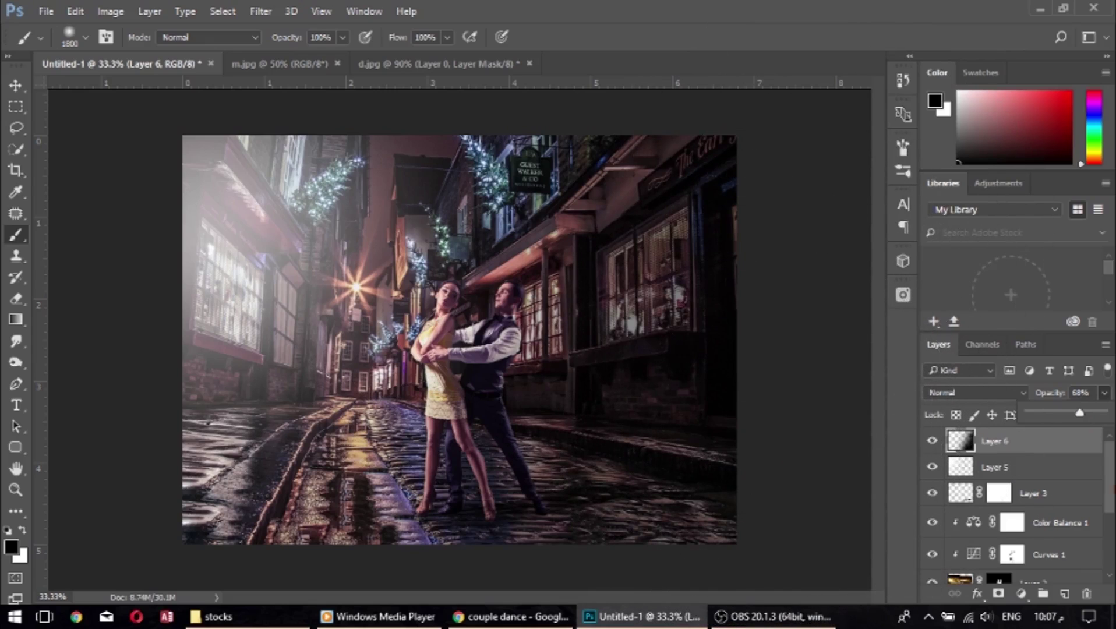
{"action": "left_click", "coordinate": [1064, 594]}
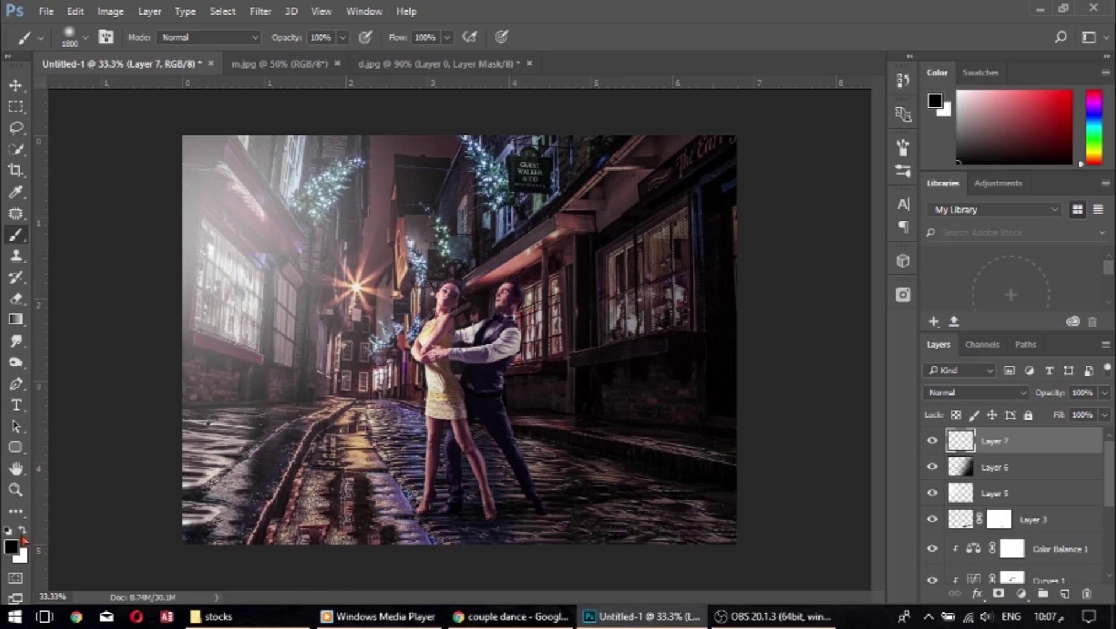
Try a light blue haze stroke on the upper left, then undo it.
{"action": "key", "text": "x"}
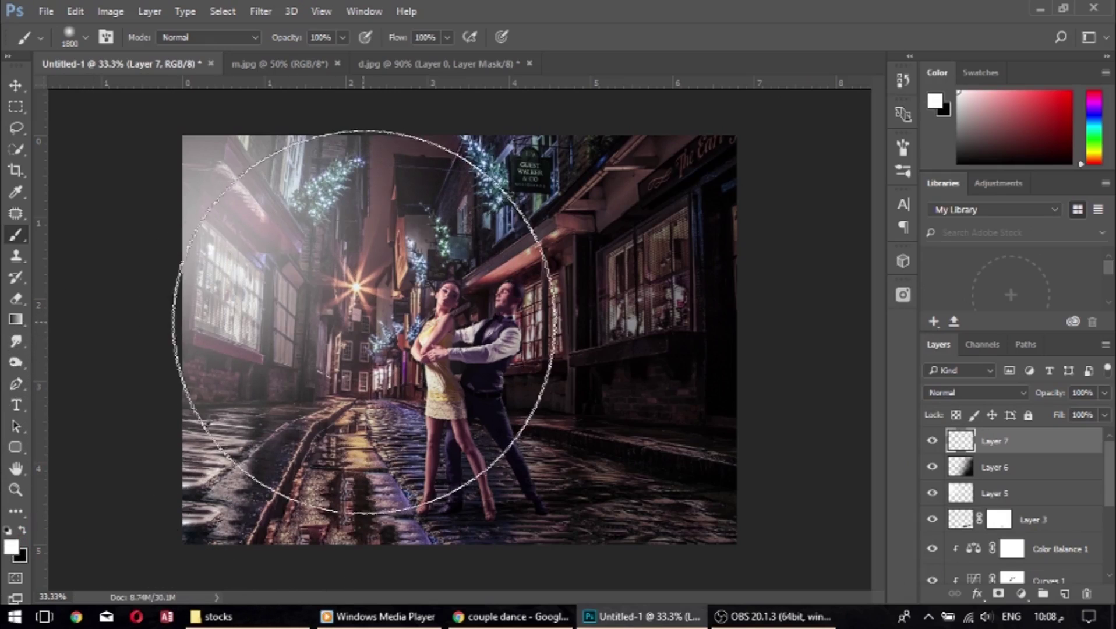
{"action": "left_click", "coordinate": [331, 311], "text": "alt"}
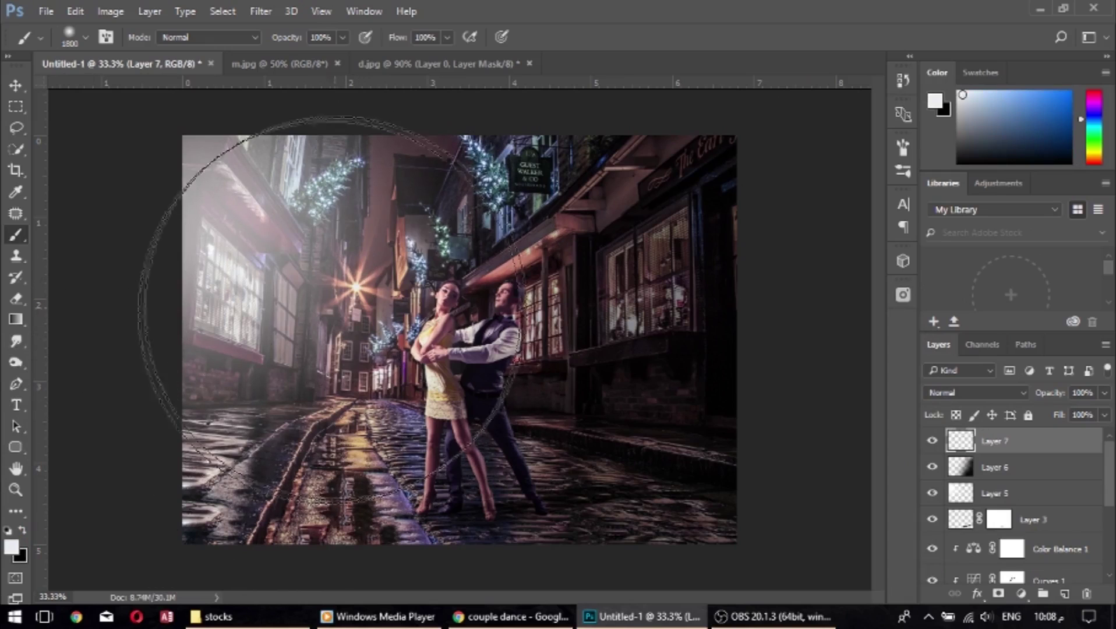
{"action": "left_click_drag", "start_coordinate": [250, 274], "coordinate": [303, 350]}
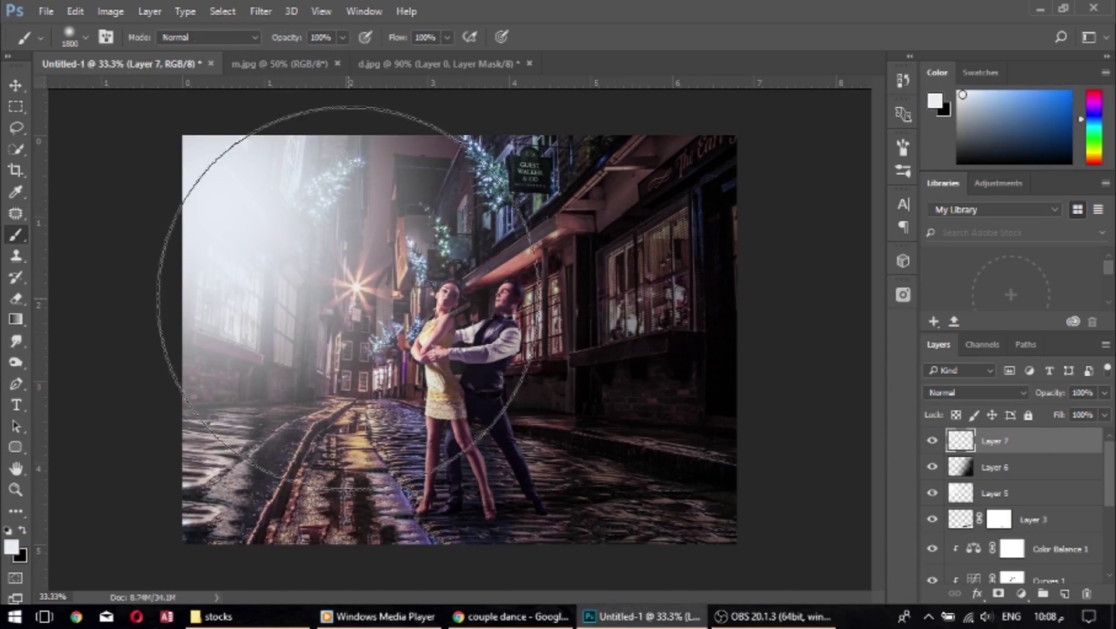
{"action": "left_click", "coordinate": [357, 288], "text": "alt"}
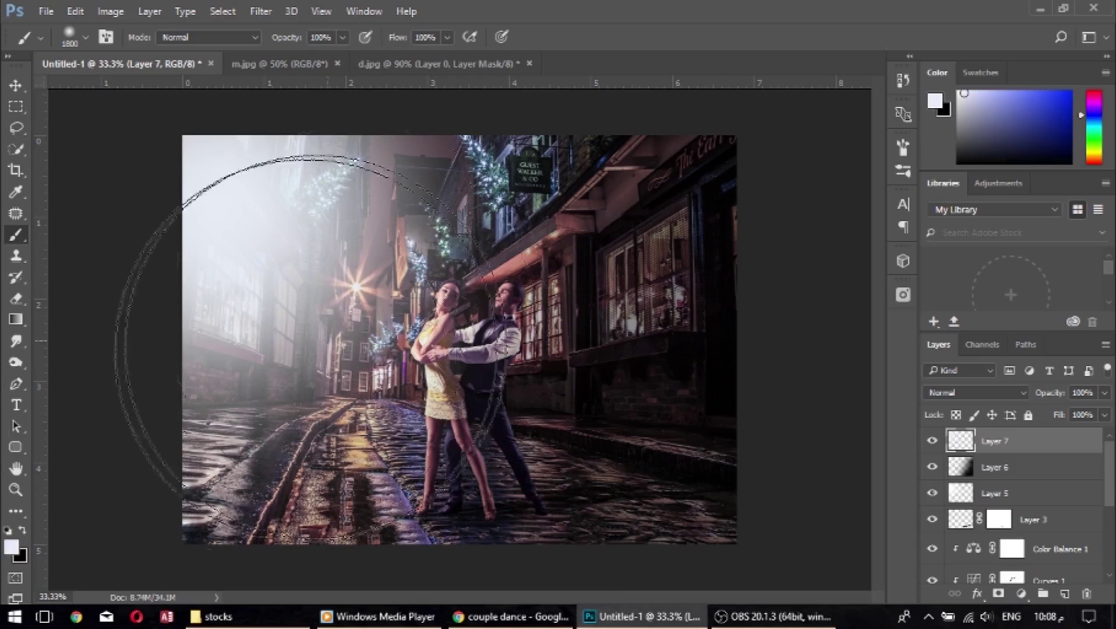
{"action": "key", "text": "ctrl+z"}
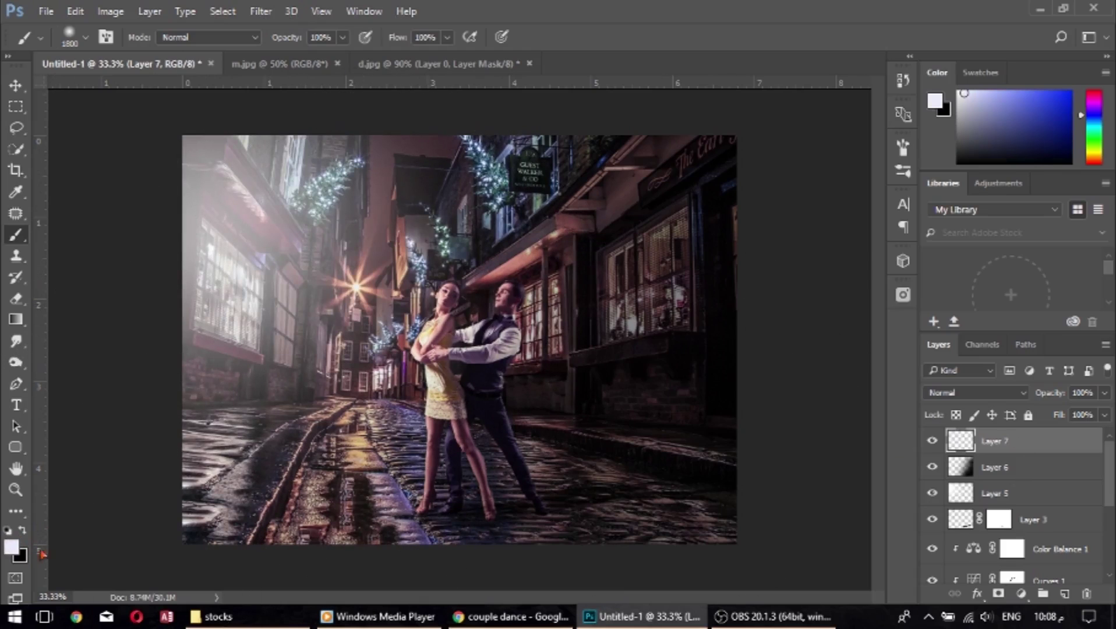
Sample a pale yellow from the image and dab a cream haze over the top-left.
{"action": "left_click", "coordinate": [11, 548]}
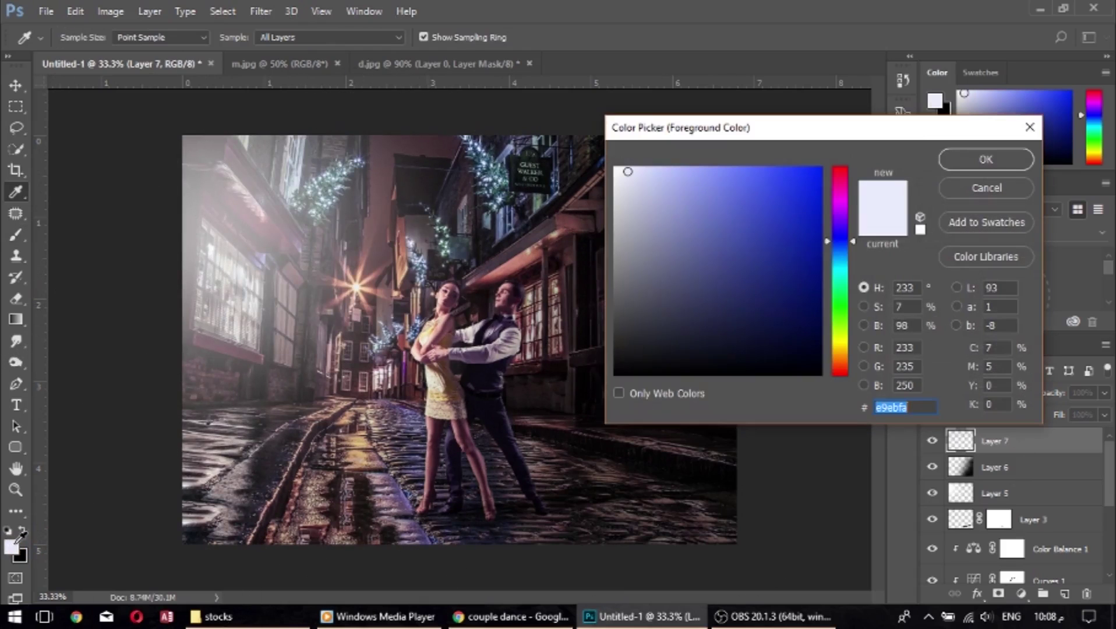
{"action": "left_click", "coordinate": [386, 280]}
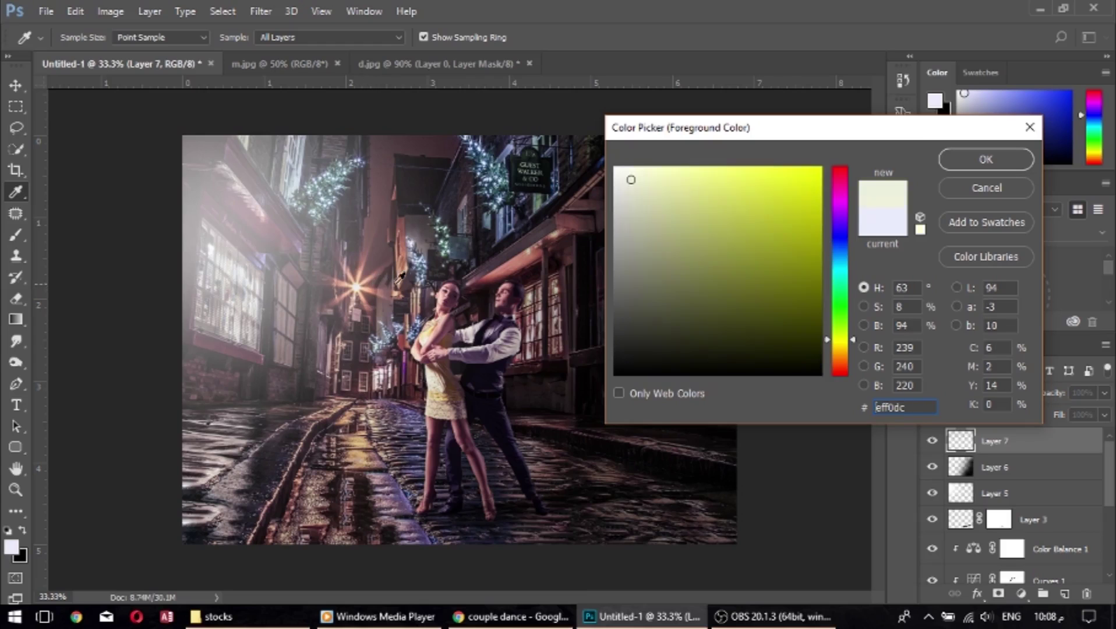
{"action": "left_click", "coordinate": [985, 159]}
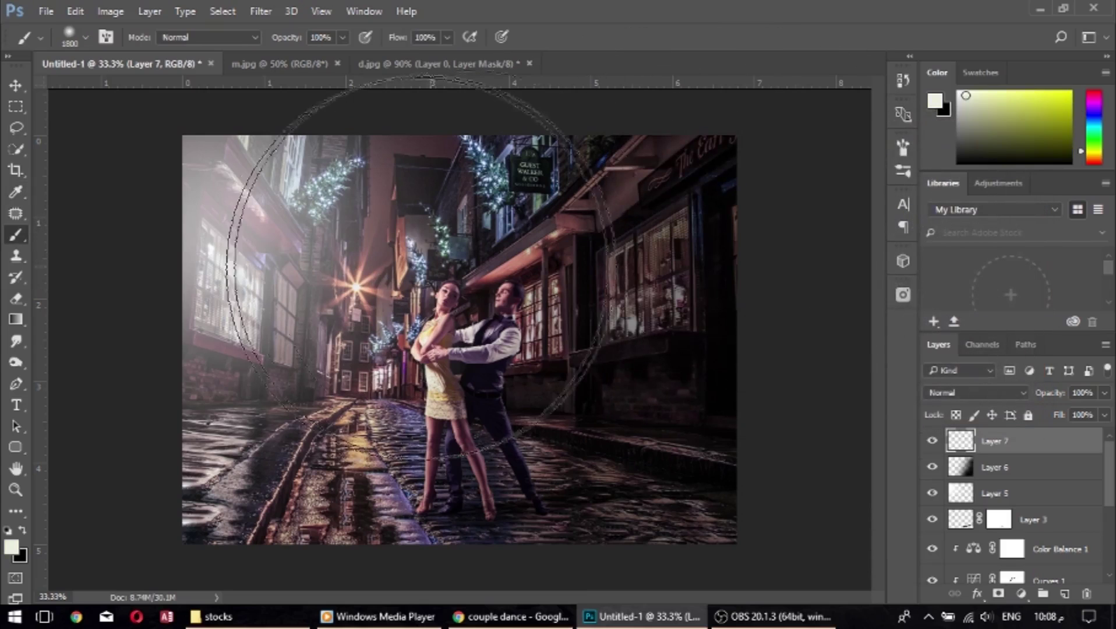
{"action": "left_click", "coordinate": [225, 200]}
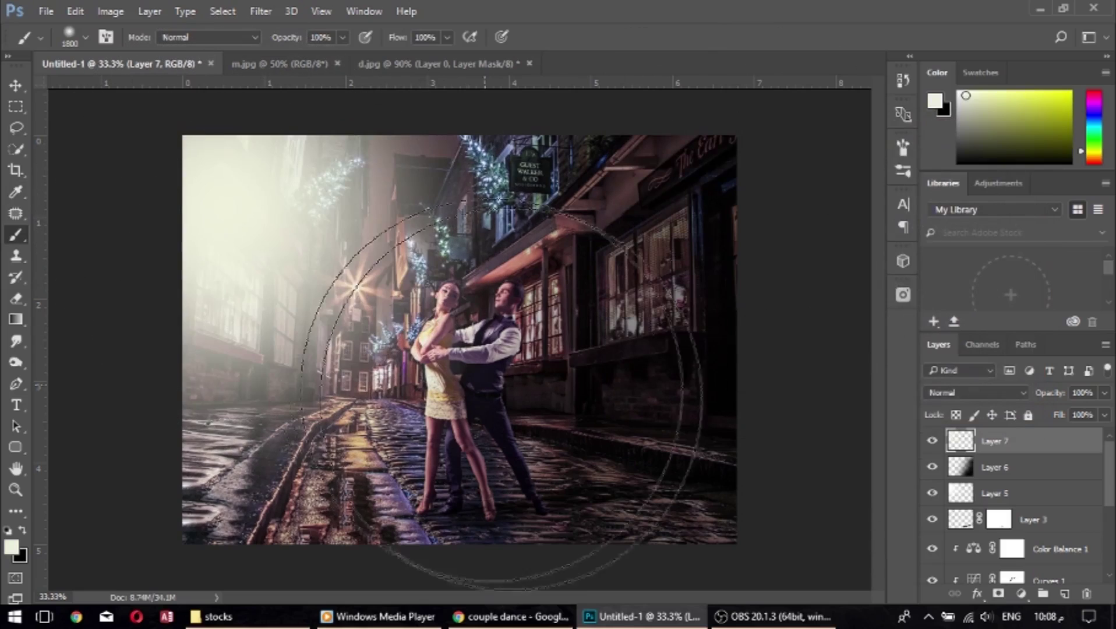
{"action": "left_click", "coordinate": [1022, 396]}
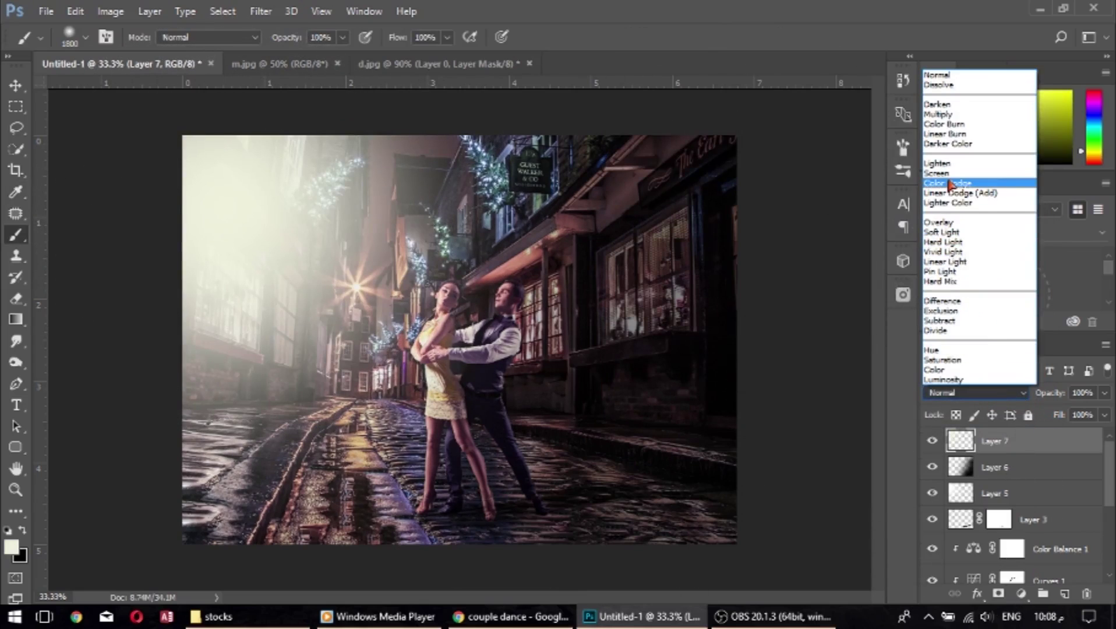
Blend the Layer 7 haze as Color Dodge at 47% opacity.
{"action": "left_click", "coordinate": [949, 184]}
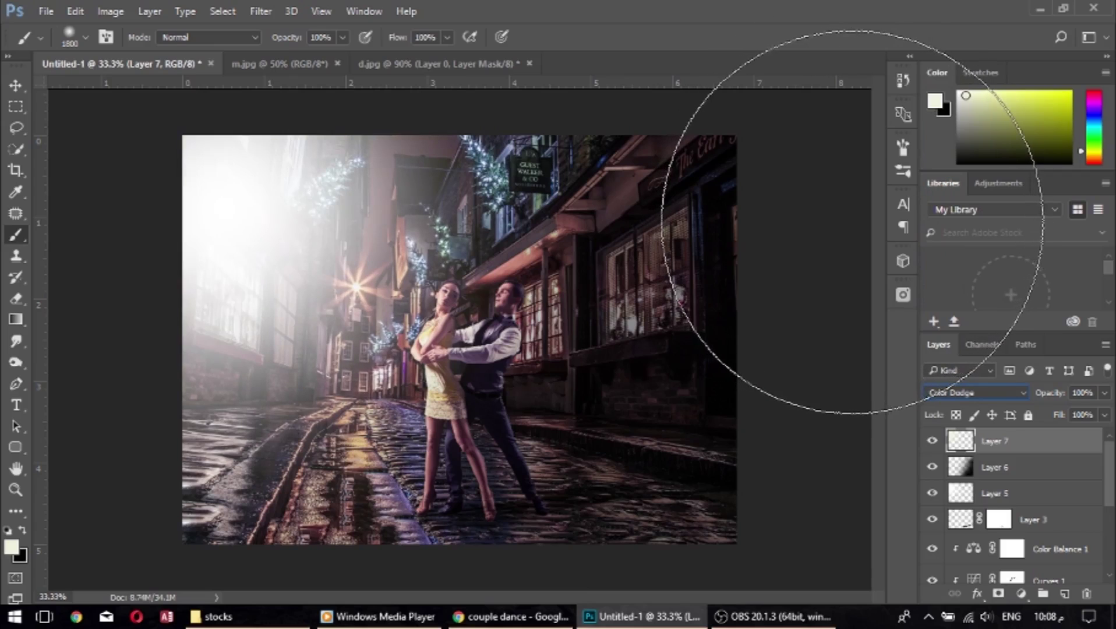
{"action": "left_click", "coordinate": [1103, 392]}
{"action": "left_click_drag", "start_coordinate": [1105, 414], "coordinate": [1063, 416]}
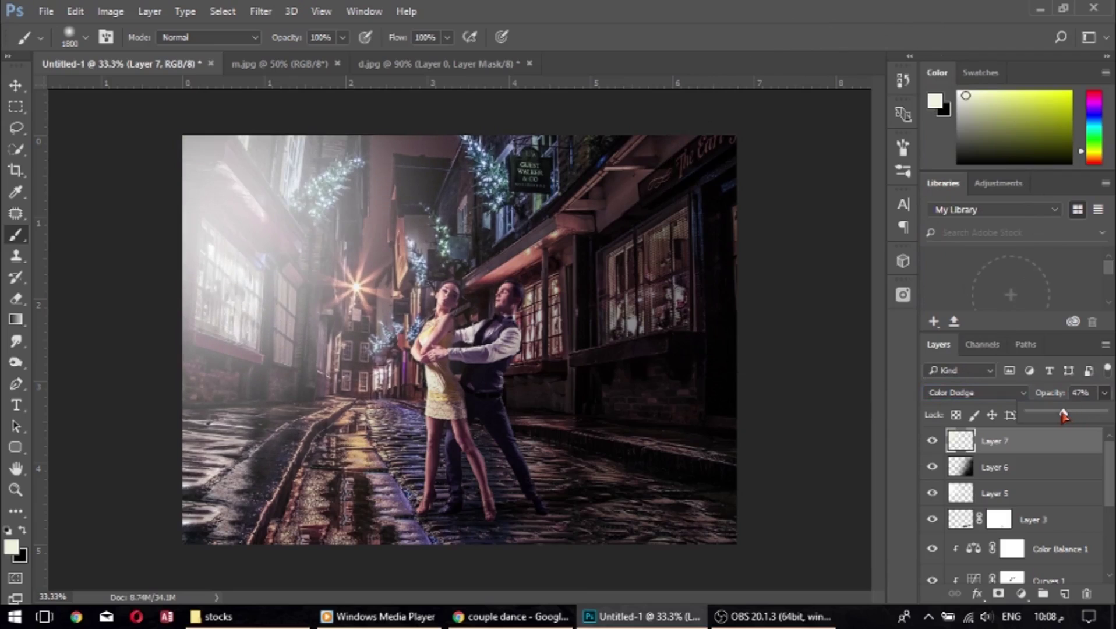
Scale the Layer 7 glow down to about 74% over the upper-left street.
{"action": "key", "text": "ctrl+t"}
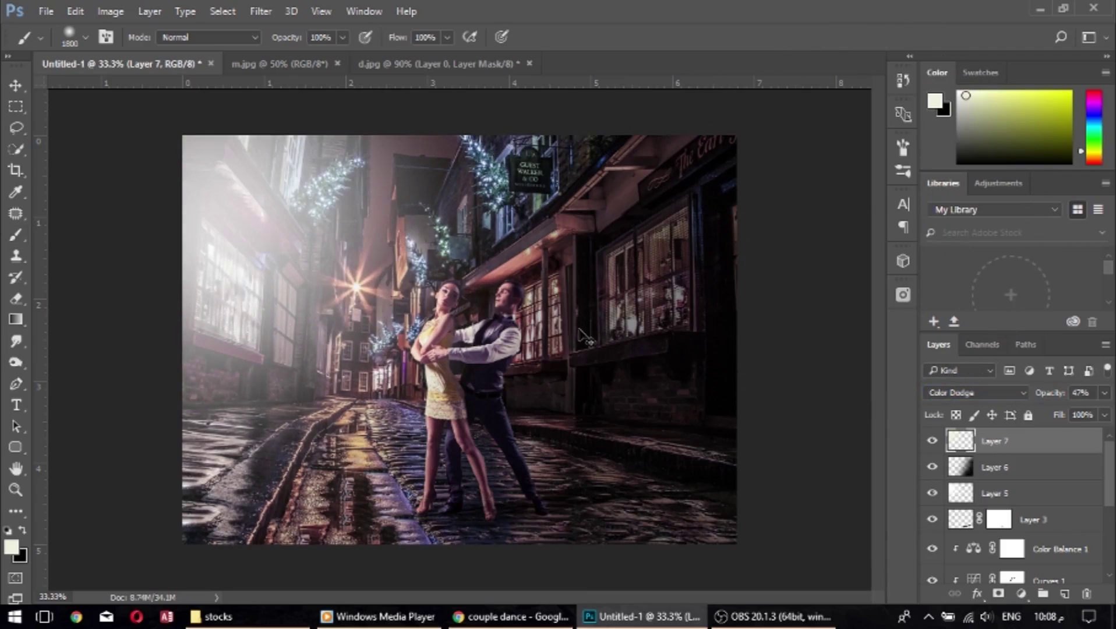
{"action": "left_click_drag", "start_coordinate": [627, 545], "coordinate": [538, 473]}
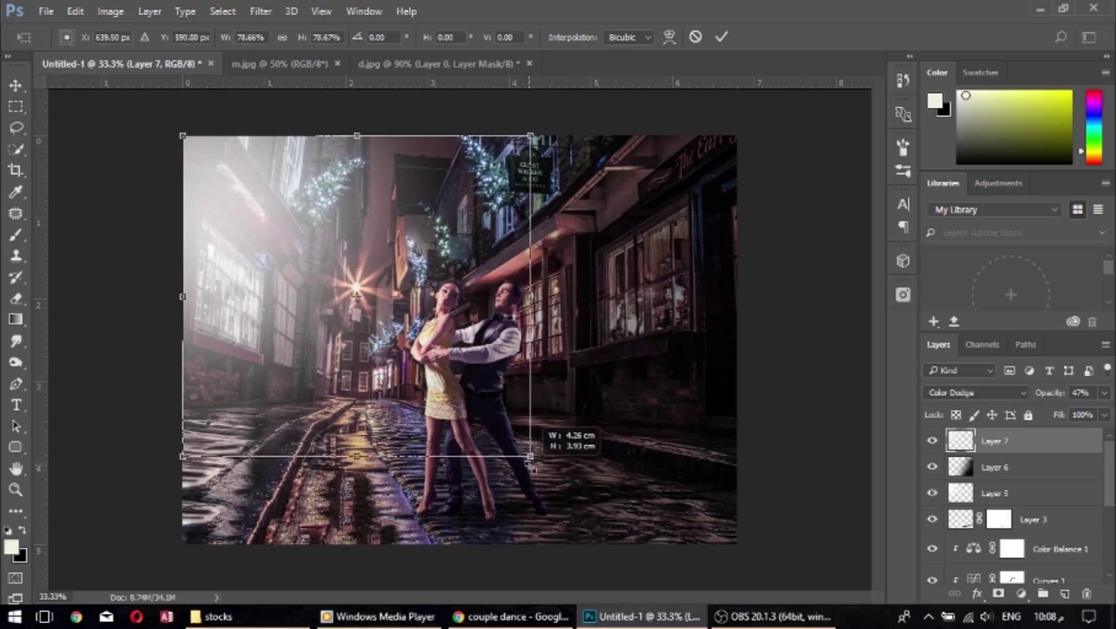
{"action": "left_click_drag", "start_coordinate": [538, 473], "coordinate": [531, 458]}
{"action": "left_click", "coordinate": [719, 39]}
{"action": "key", "text": "b"}
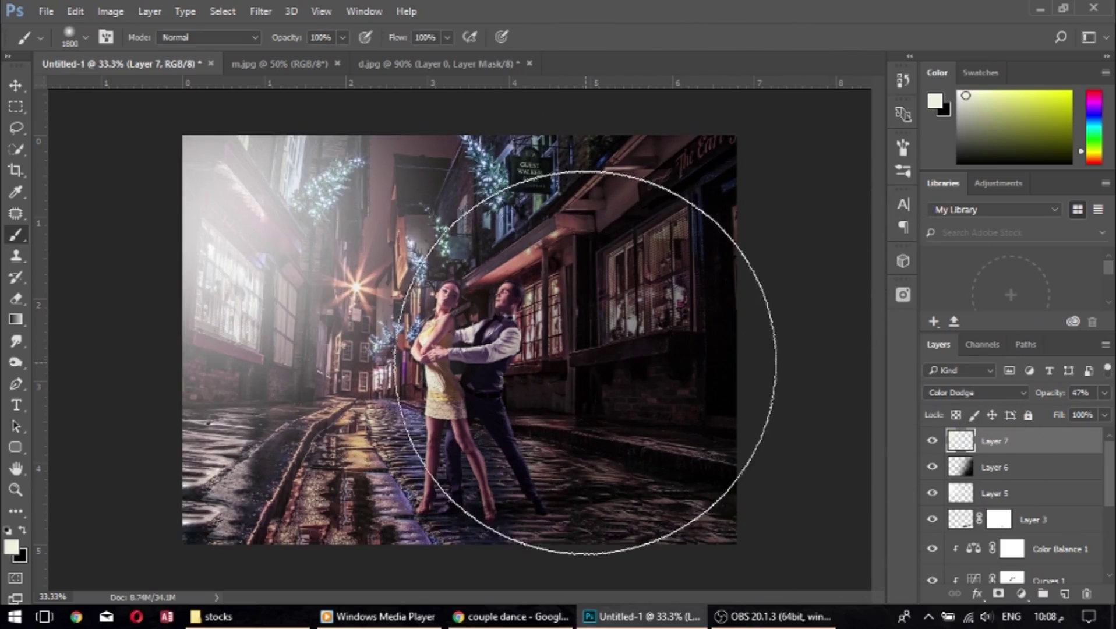
{"action": "key", "text": "ctrl+t"}
{"action": "left_click_drag", "start_coordinate": [625, 545], "coordinate": [498, 450]}
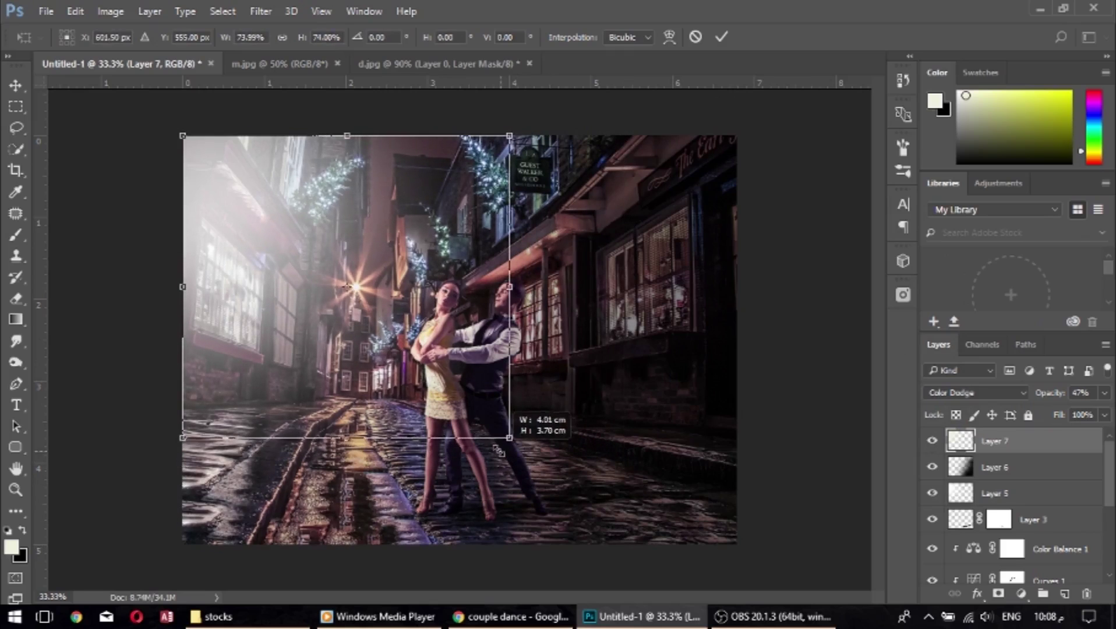
{"action": "left_click", "coordinate": [720, 36]}
{"action": "key", "text": "b"}
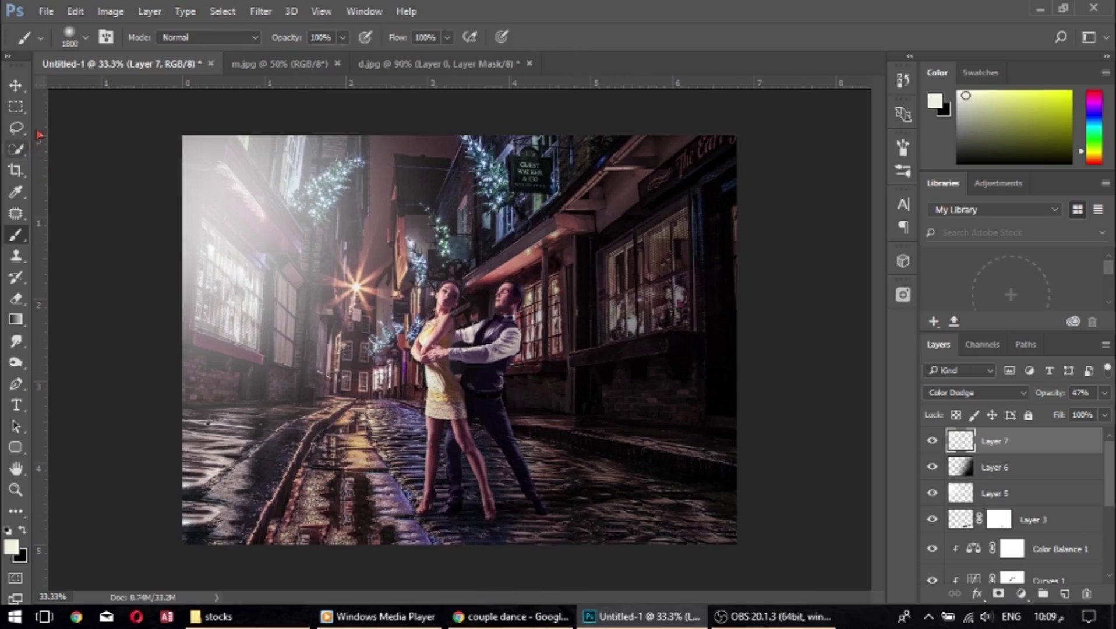
{"action": "left_click", "coordinate": [16, 170]}
Adjust the crop's top and bottom edges around the couple and apply the tighter frame.
{"action": "left_click_drag", "start_coordinate": [458, 136], "coordinate": [458, 150]}
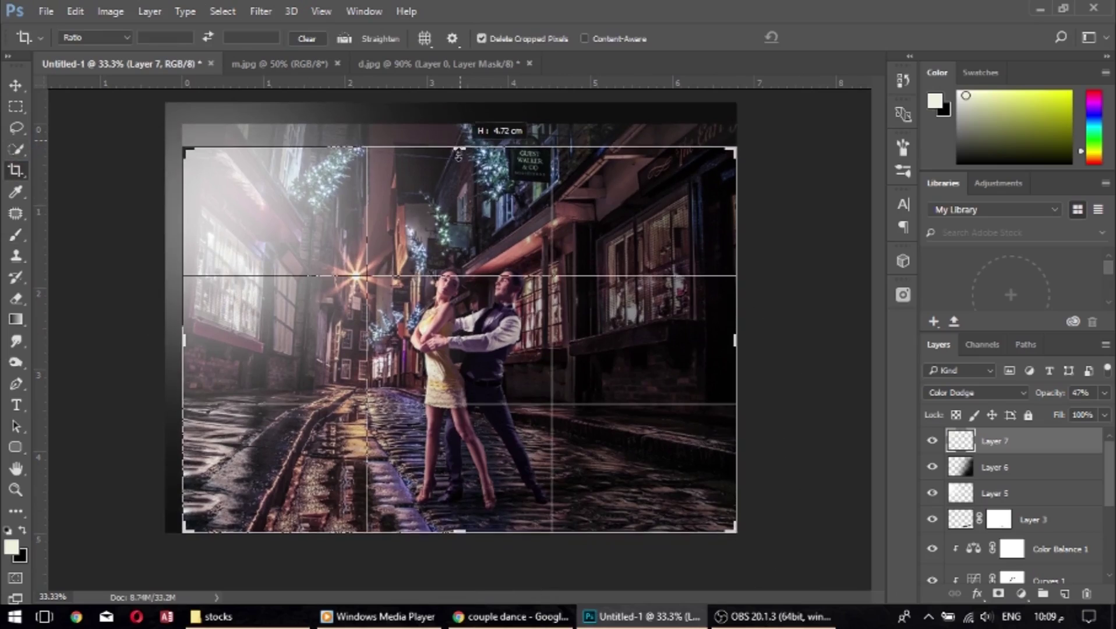
{"action": "left_click_drag", "start_coordinate": [458, 150], "coordinate": [459, 153]}
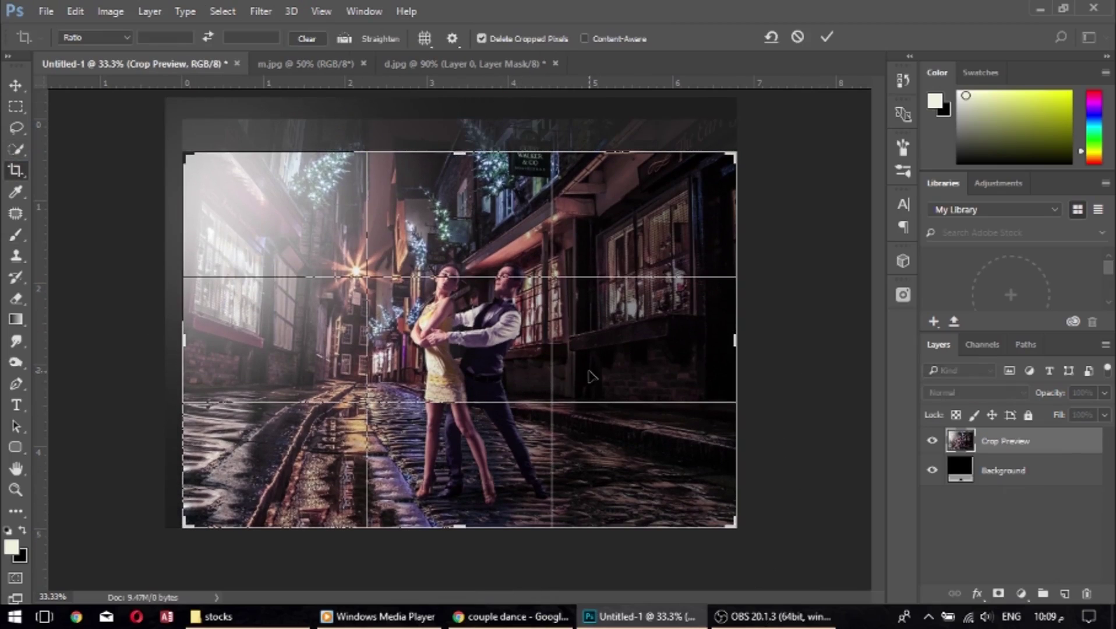
{"action": "left_click_drag", "start_coordinate": [614, 360], "coordinate": [612, 373]}
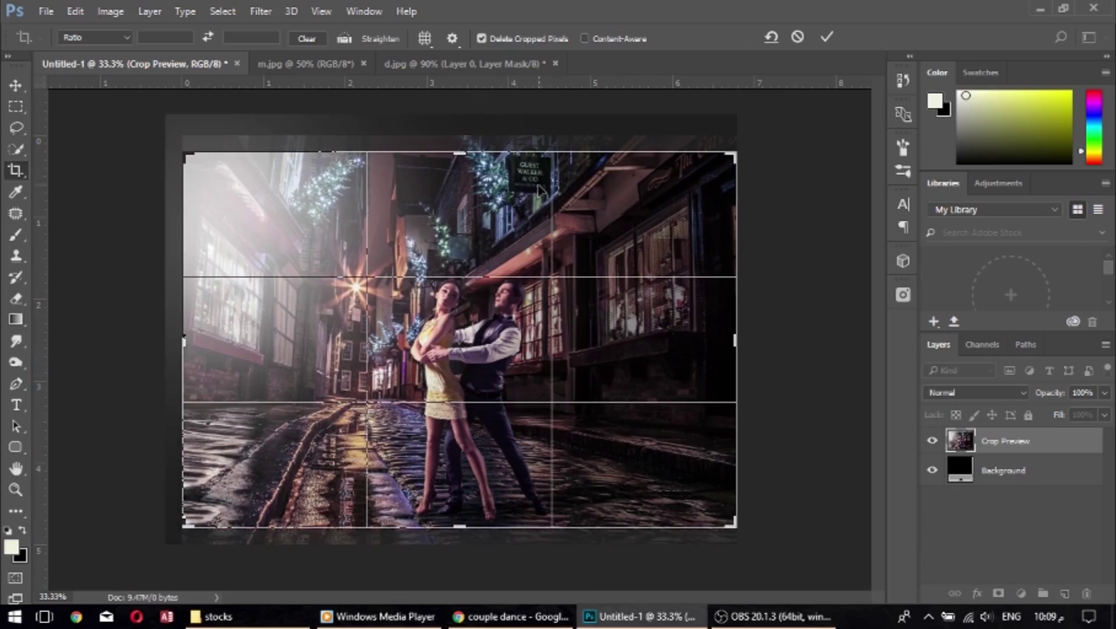
{"action": "left_click_drag", "start_coordinate": [460, 153], "coordinate": [460, 141]}
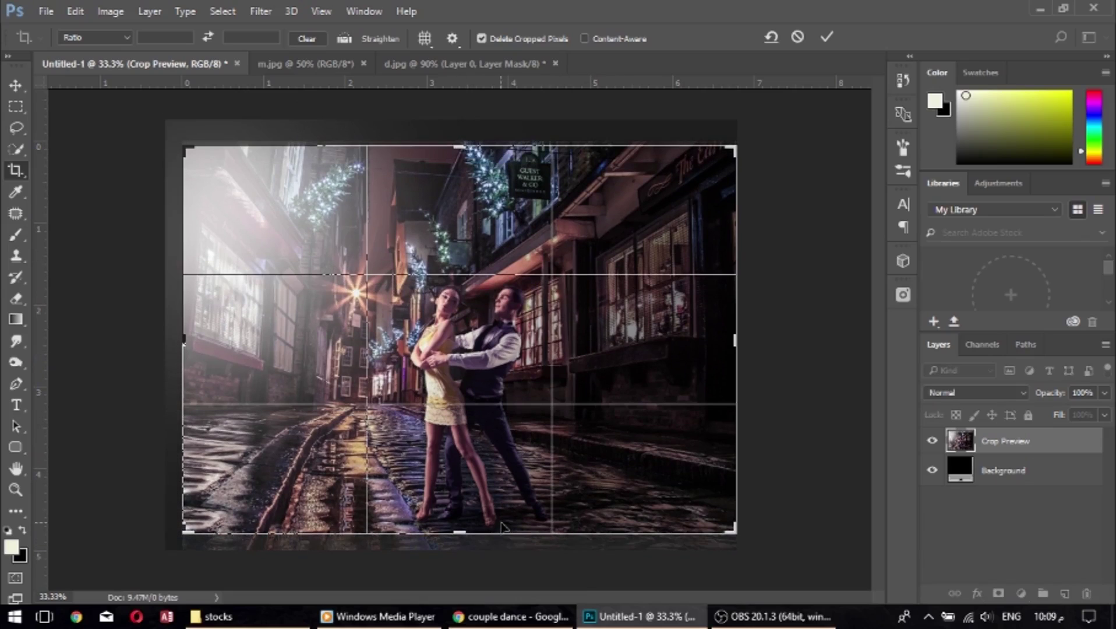
{"action": "mouse_move", "coordinate": [462, 535]}
{"action": "left_mouse_down"}
{"action": "mouse_move", "coordinate": [463, 548]}
{"action": "mouse_move", "coordinate": [466, 507]}
{"action": "mouse_move", "coordinate": [465, 528]}
{"action": "left_mouse_up"}
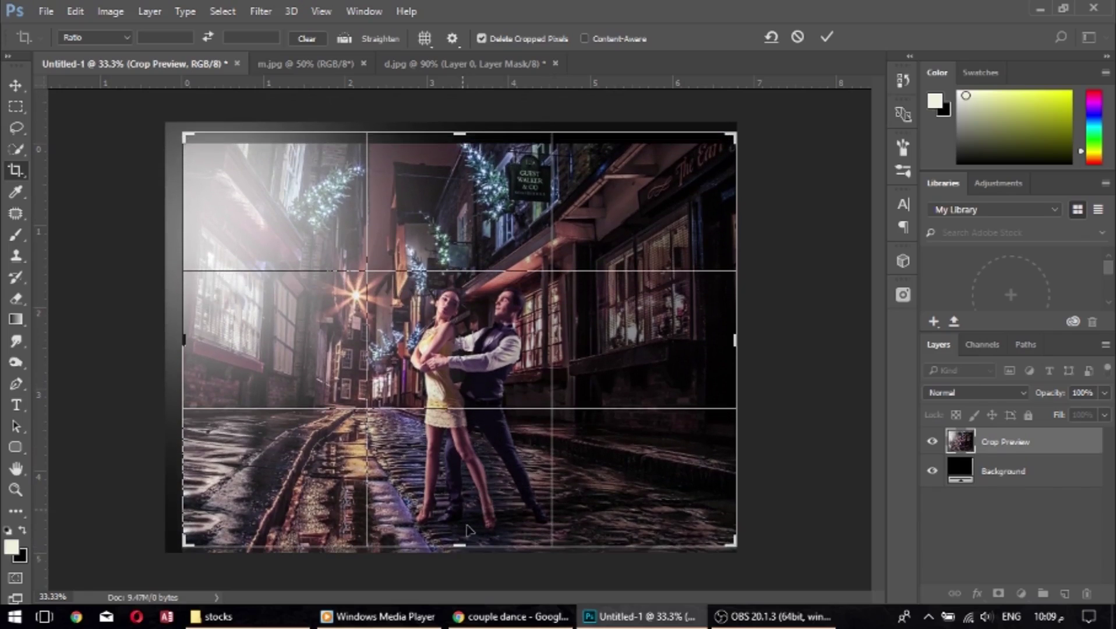
{"action": "left_click_drag", "start_coordinate": [466, 530], "coordinate": [465, 530]}
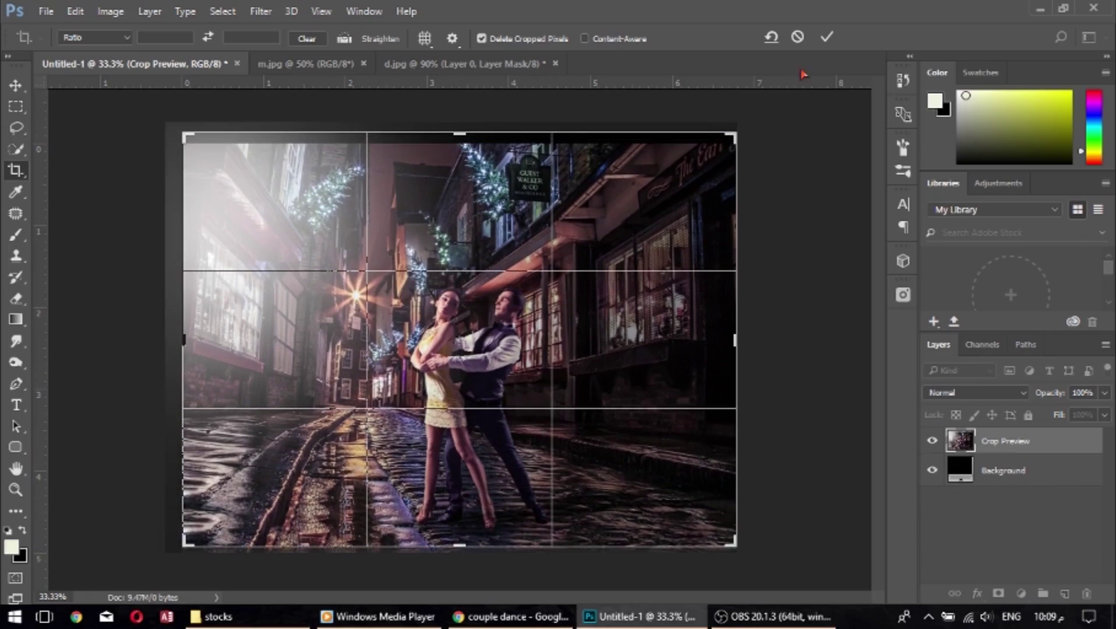
{"action": "left_click", "coordinate": [826, 36]}
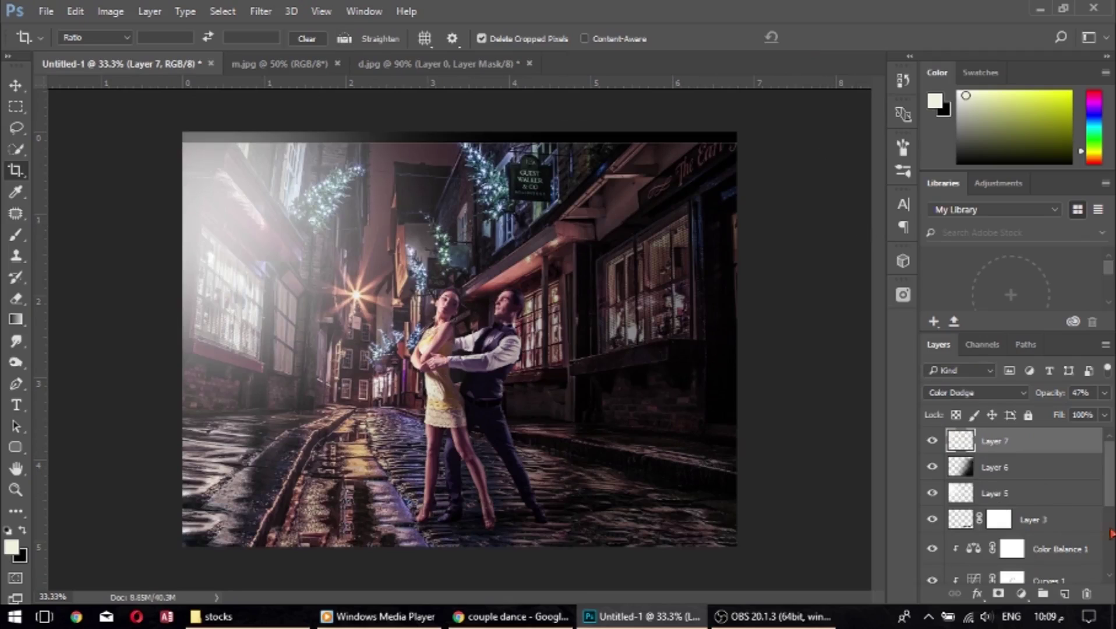
Rotate the dancers' Layer 2 by about 0.5 degrees.
{"action": "scroll", "coordinate": [1095, 535], "scroll_direction": "down", "scroll_amount": 1}
{"action": "scroll", "coordinate": [1083, 541], "scroll_direction": "down", "scroll_amount": 1}
{"action": "left_click", "coordinate": [1070, 562]}
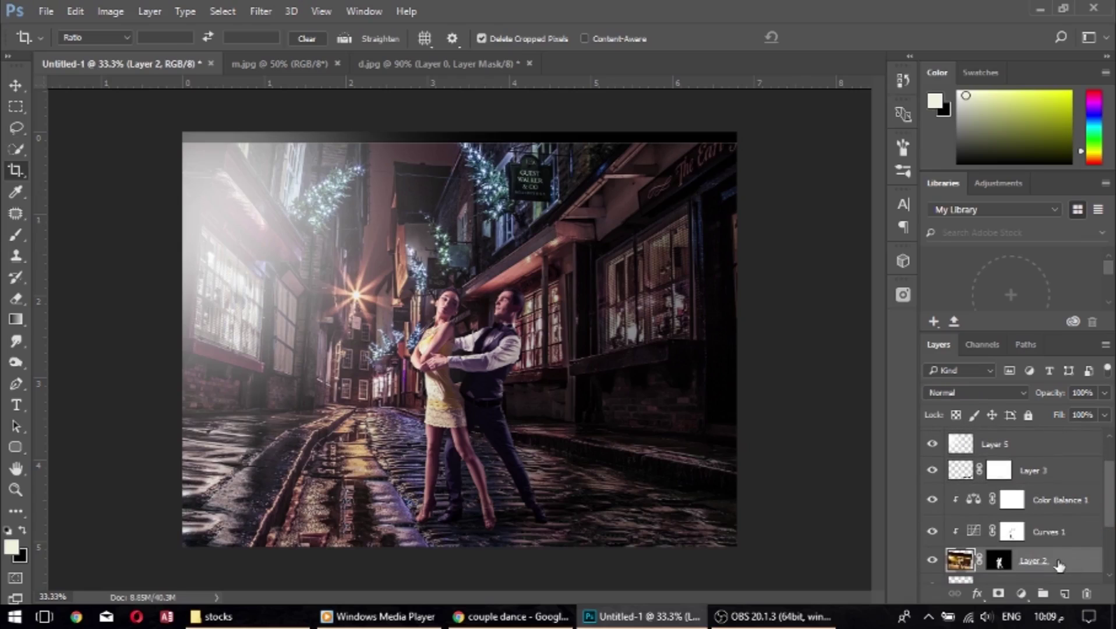
{"action": "key", "text": "ctrl+t"}
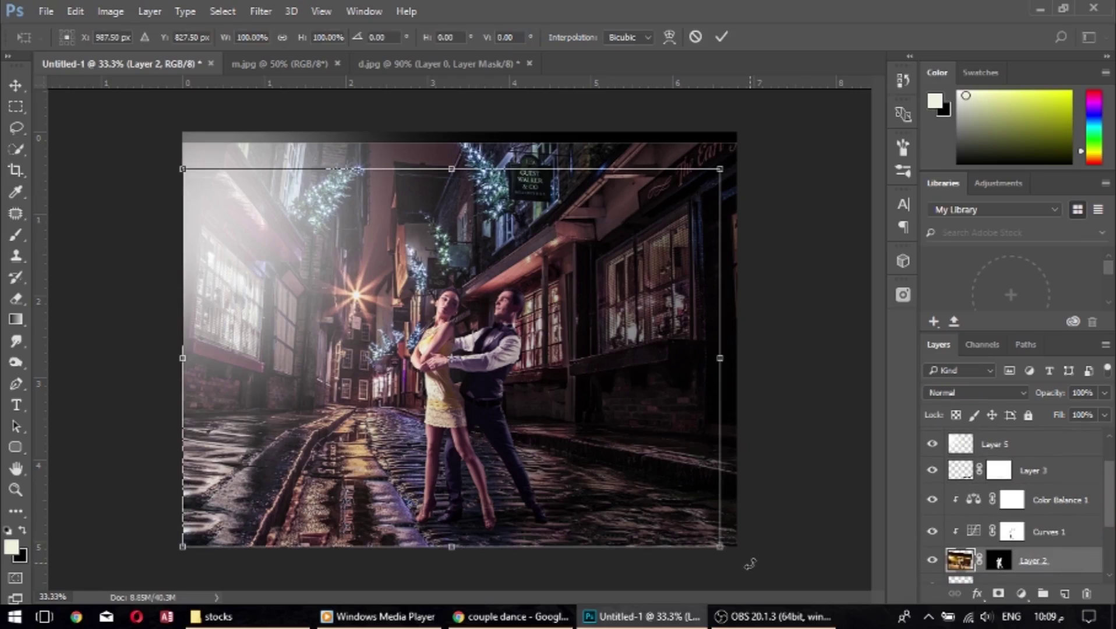
{"action": "left_click_drag", "start_coordinate": [749, 563], "coordinate": [750, 565]}
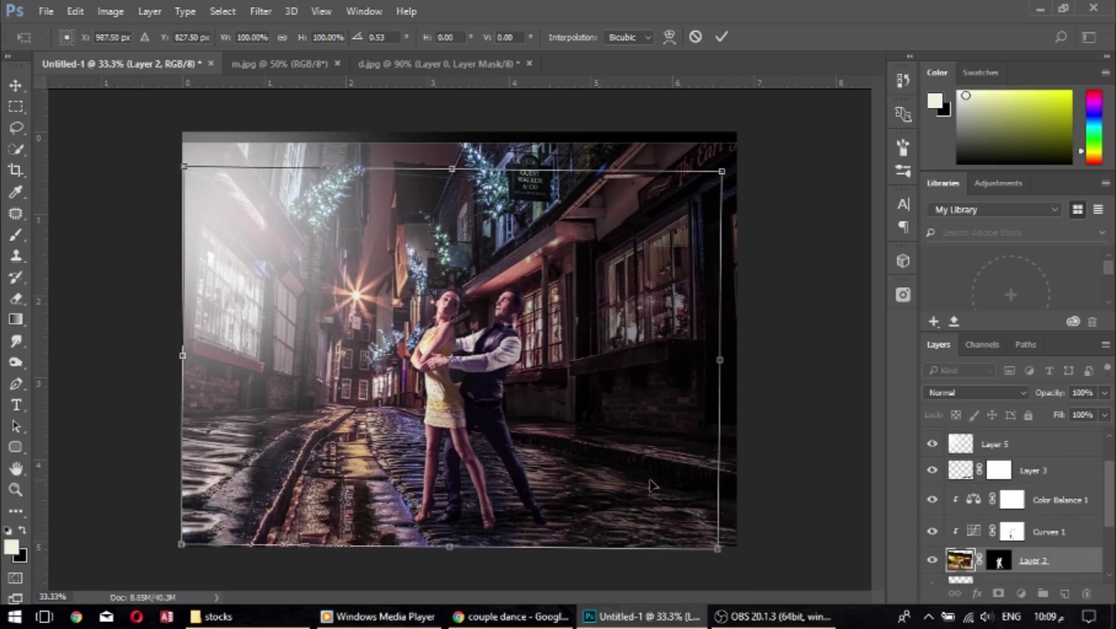
{"action": "key", "text": "c"}
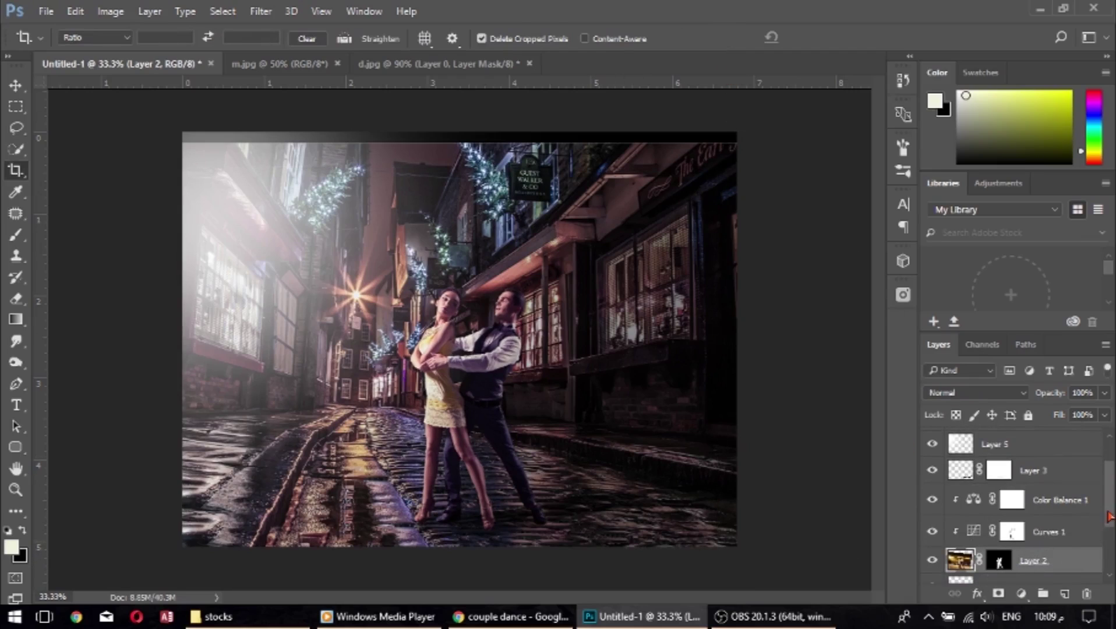
Toggle Layer 3 and Layer 6 visibility to compare the glow and the feet shadow.
{"action": "scroll", "coordinate": [1108, 517], "scroll_direction": "up", "scroll_amount": 2}
{"action": "left_click", "coordinate": [1048, 510]}
{"action": "left_click", "coordinate": [931, 509]}
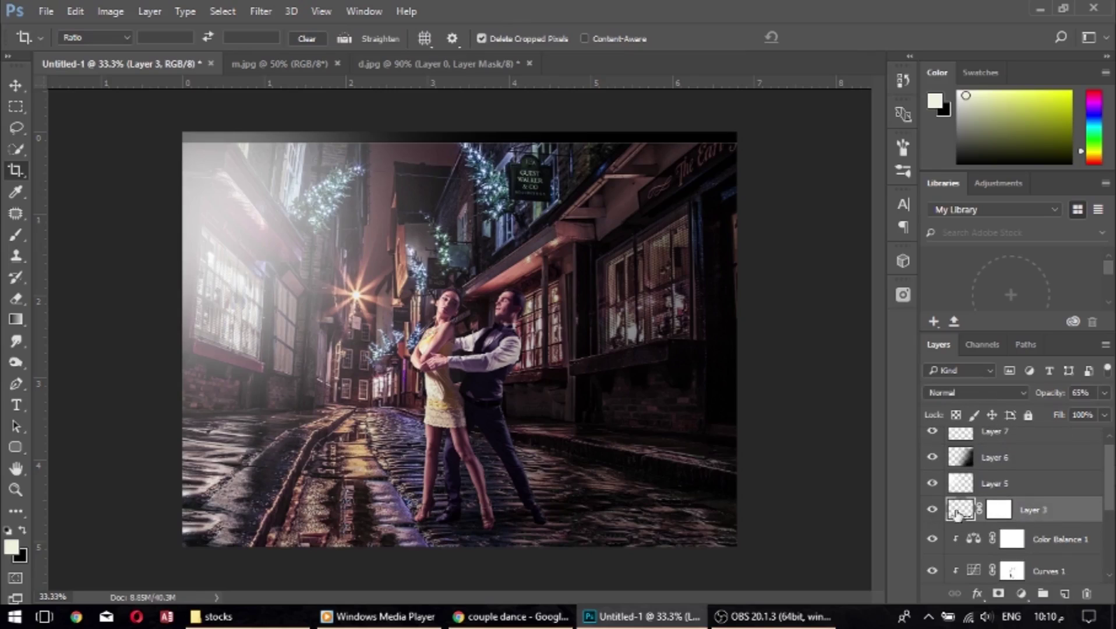
{"action": "left_click", "coordinate": [932, 483]}
{"action": "left_click", "coordinate": [932, 457]}
{"action": "scroll", "coordinate": [1013, 507], "scroll_direction": "down", "scroll_amount": 2}
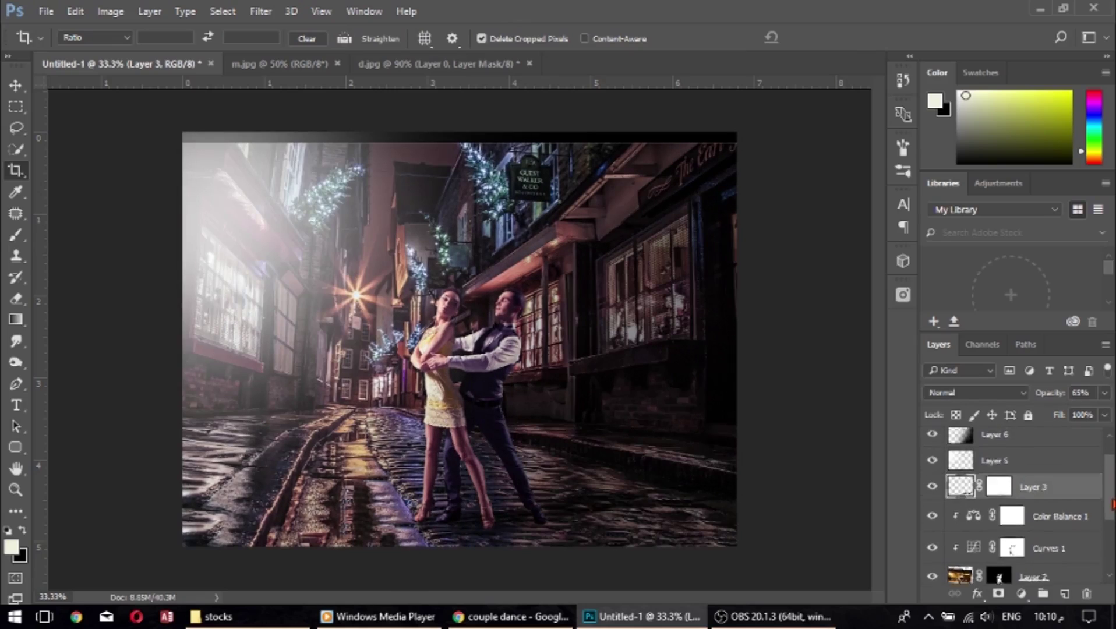
{"action": "scroll", "coordinate": [1013, 507], "scroll_direction": "down", "scroll_amount": 2}
{"action": "left_click", "coordinate": [931, 528]}
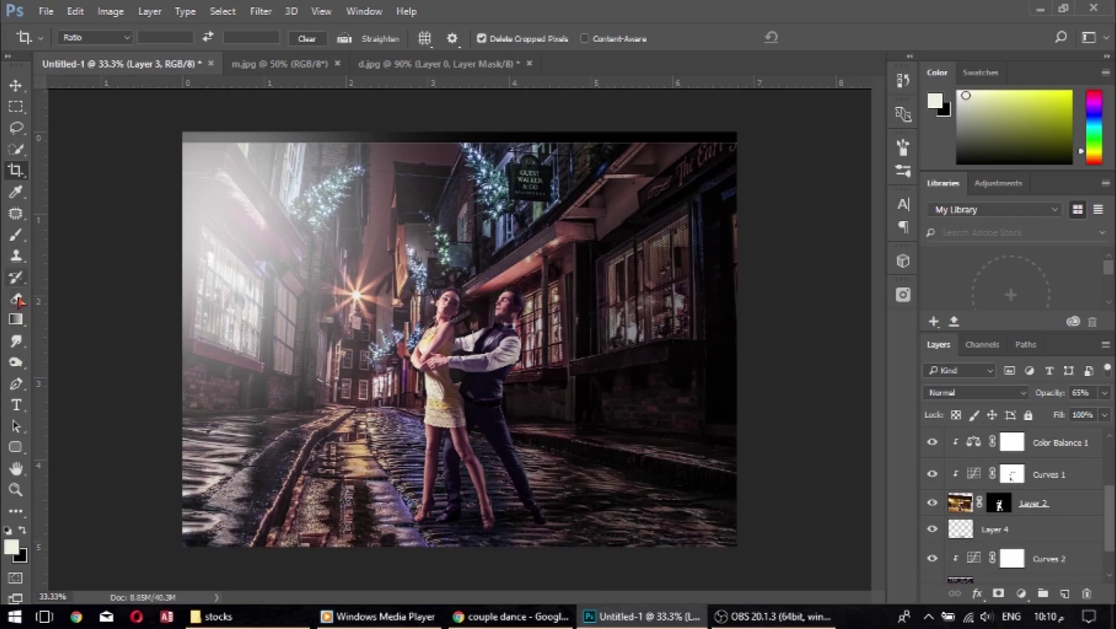
Set up a small black brush and bring up the new adjustment layer list.
{"action": "left_click", "coordinate": [17, 235]}
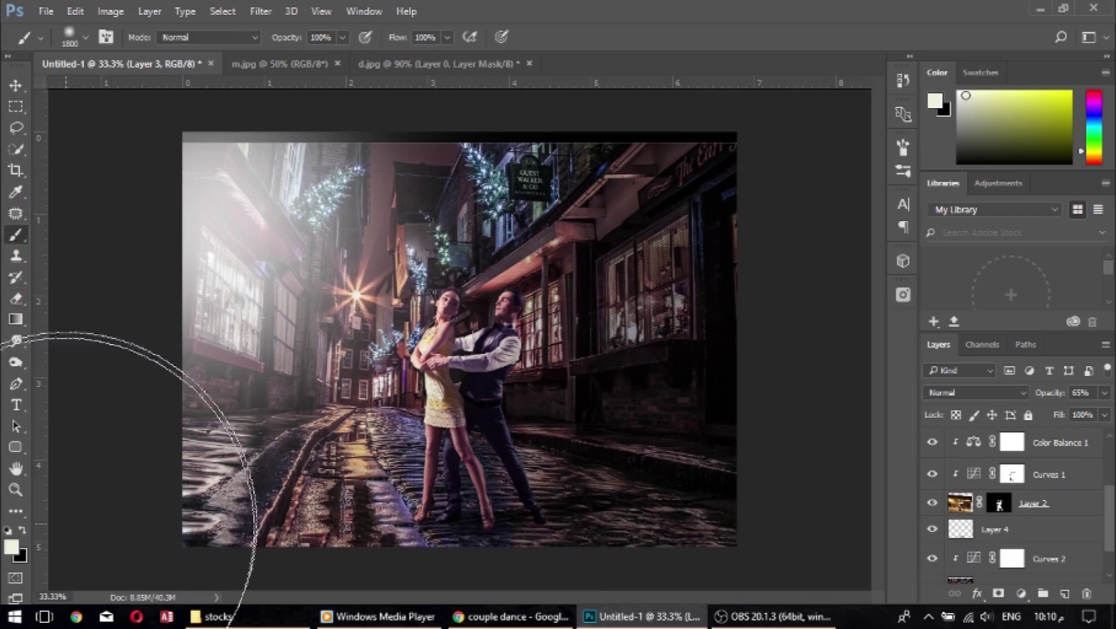
{"action": "left_click", "coordinate": [23, 531]}
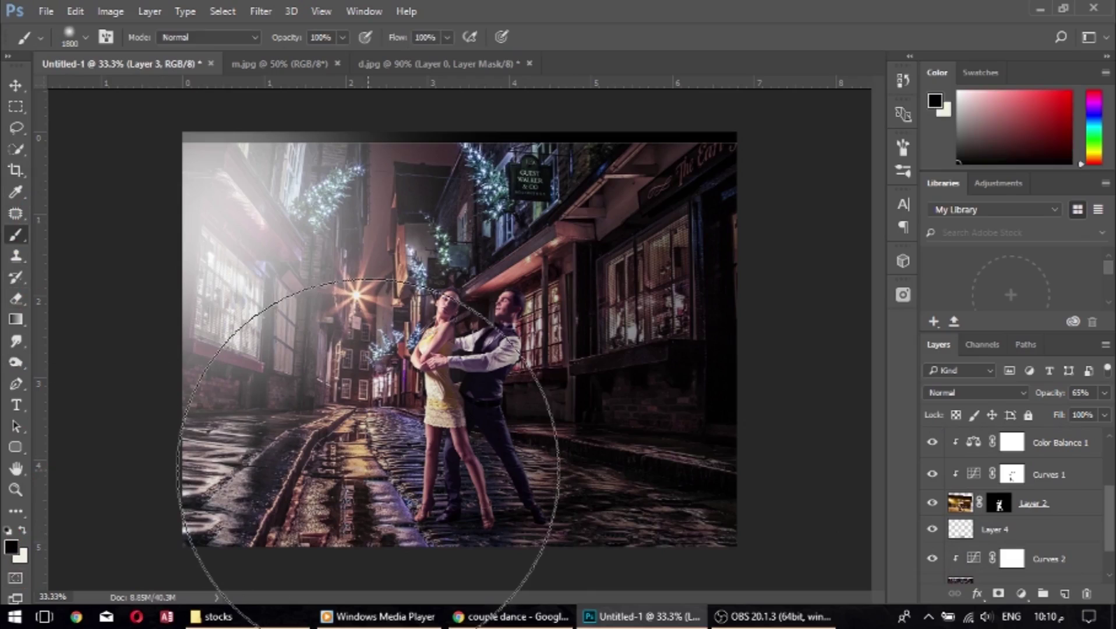
{"action": "key", "text": "bracketleft"}
{"action": "key", "text": "bracketleft"}
{"action": "key", "text": "bracketleft"}
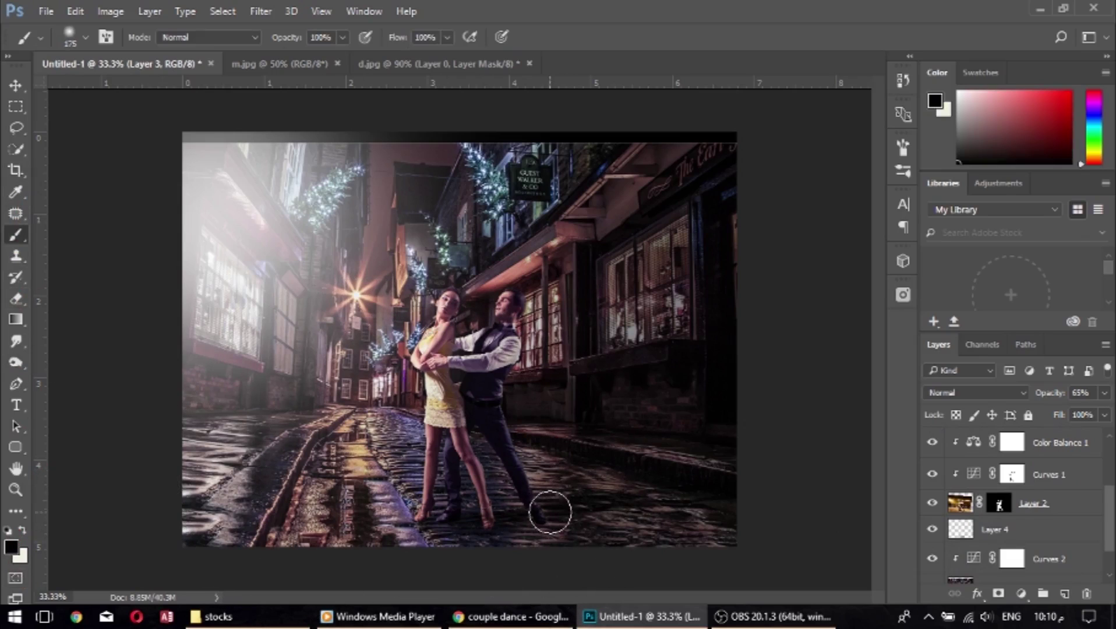
{"action": "key", "text": "bracketleft"}
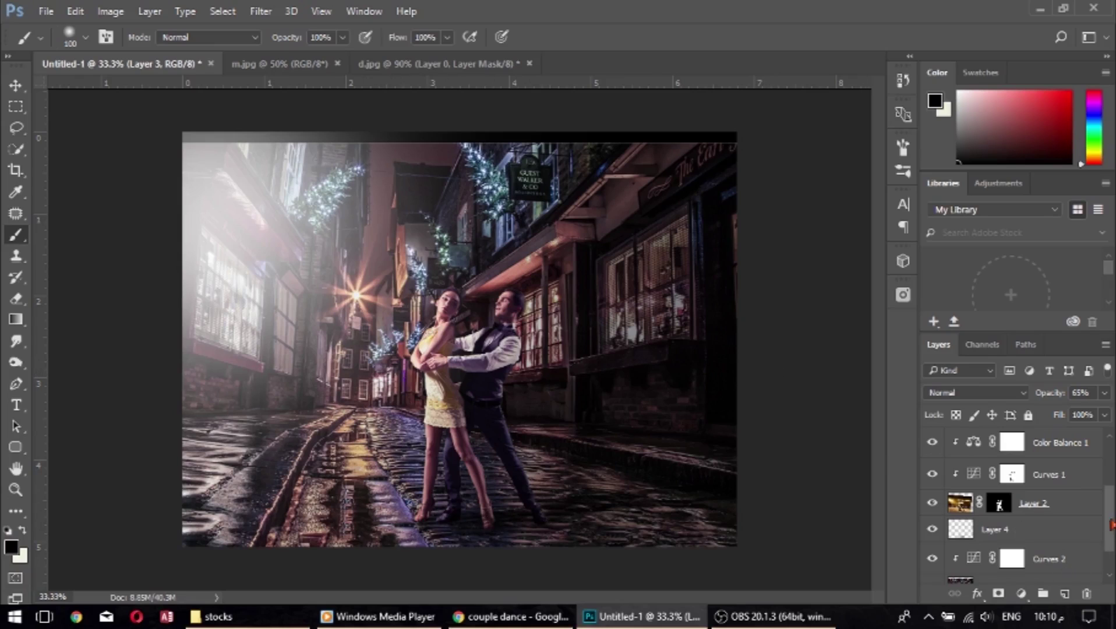
{"action": "left_click_drag", "start_coordinate": [1112, 523], "coordinate": [1112, 474]}
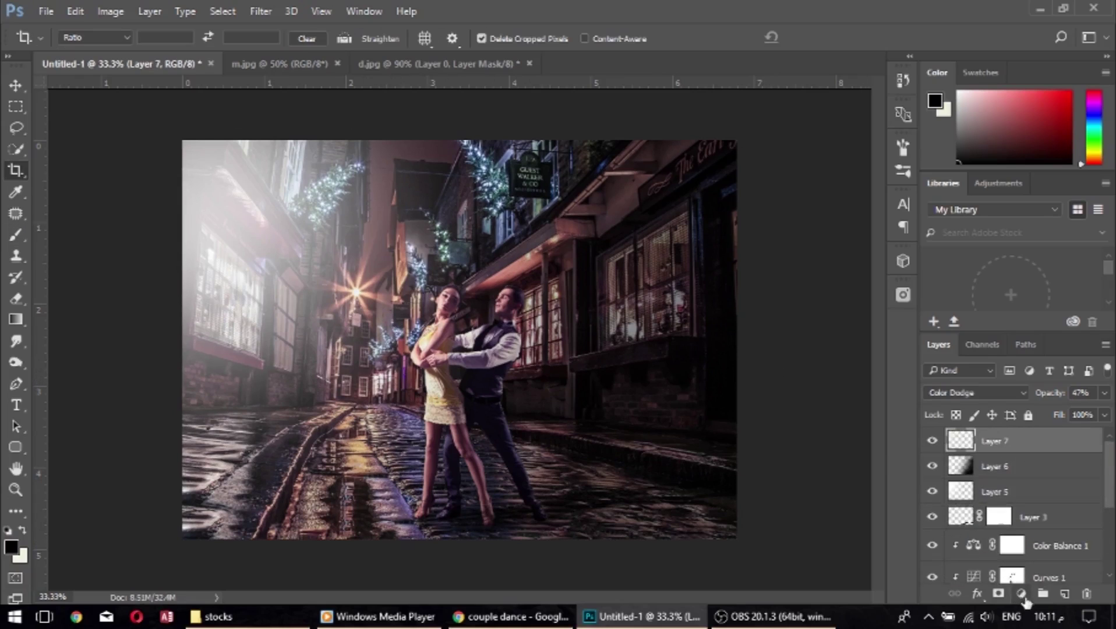
{"action": "left_click", "coordinate": [1020, 593]}
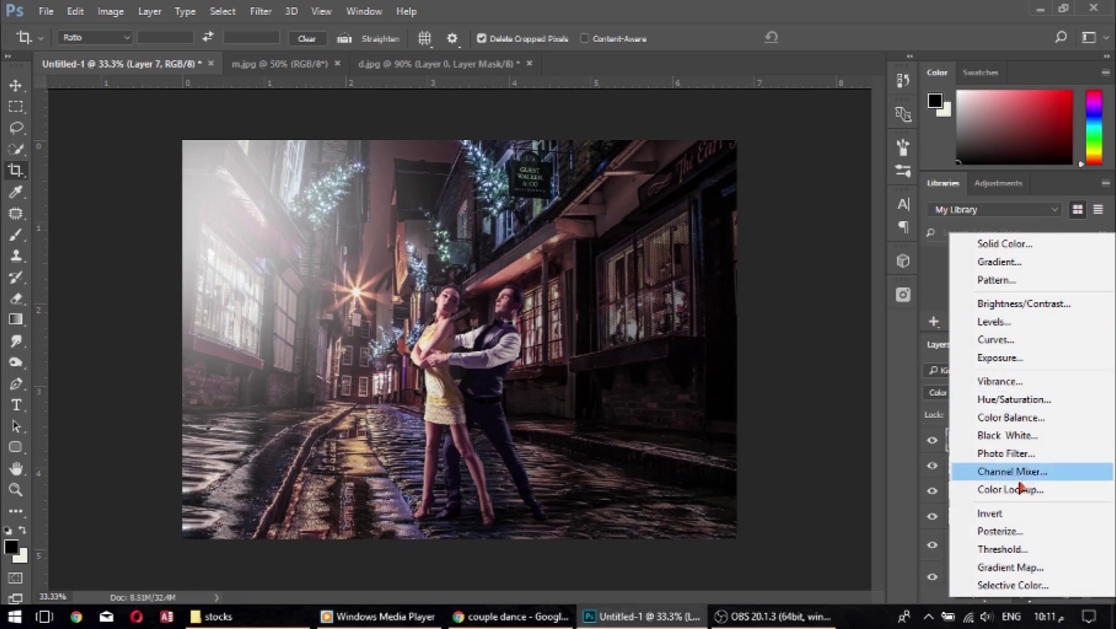
Add a Gradient Map adjustment using the Violet, Orange preset.
{"action": "left_click", "coordinate": [1010, 567]}
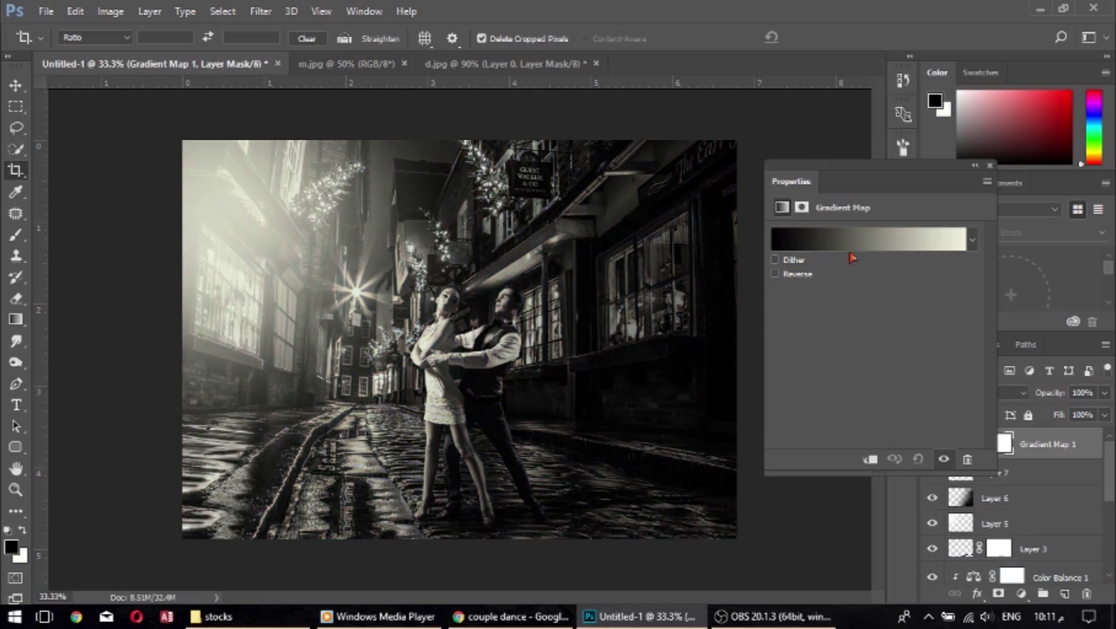
{"action": "left_click", "coordinate": [849, 240]}
{"action": "left_click", "coordinate": [606, 135]}
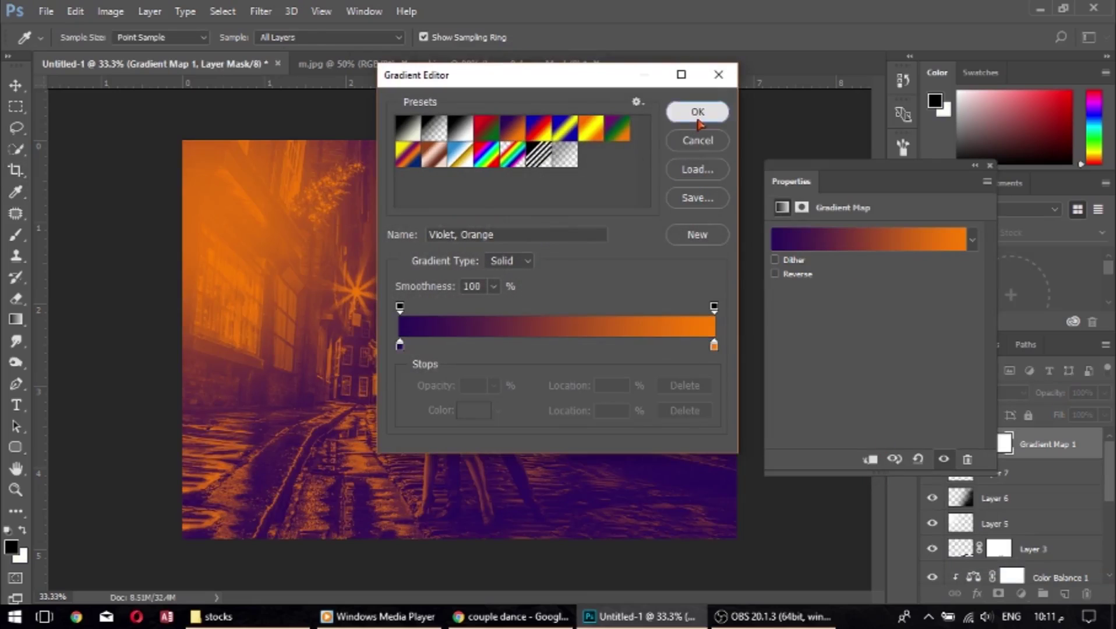
{"action": "left_click", "coordinate": [697, 112]}
{"action": "left_click", "coordinate": [989, 166]}
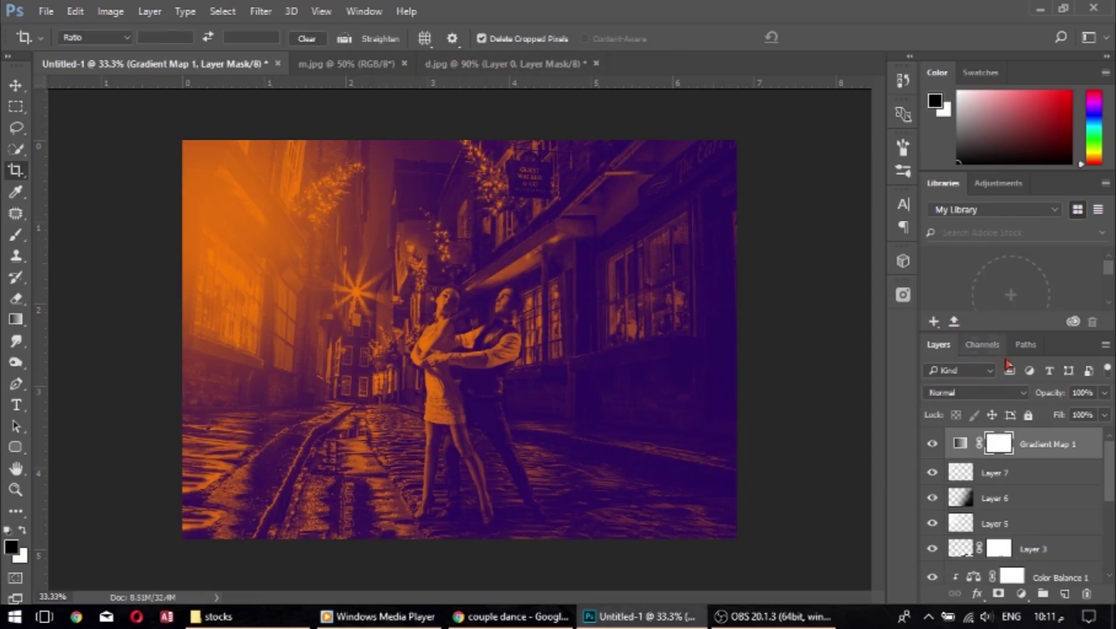
Blend the gradient map as Soft Light and start adjusting its opacity.
{"action": "left_click", "coordinate": [1007, 392]}
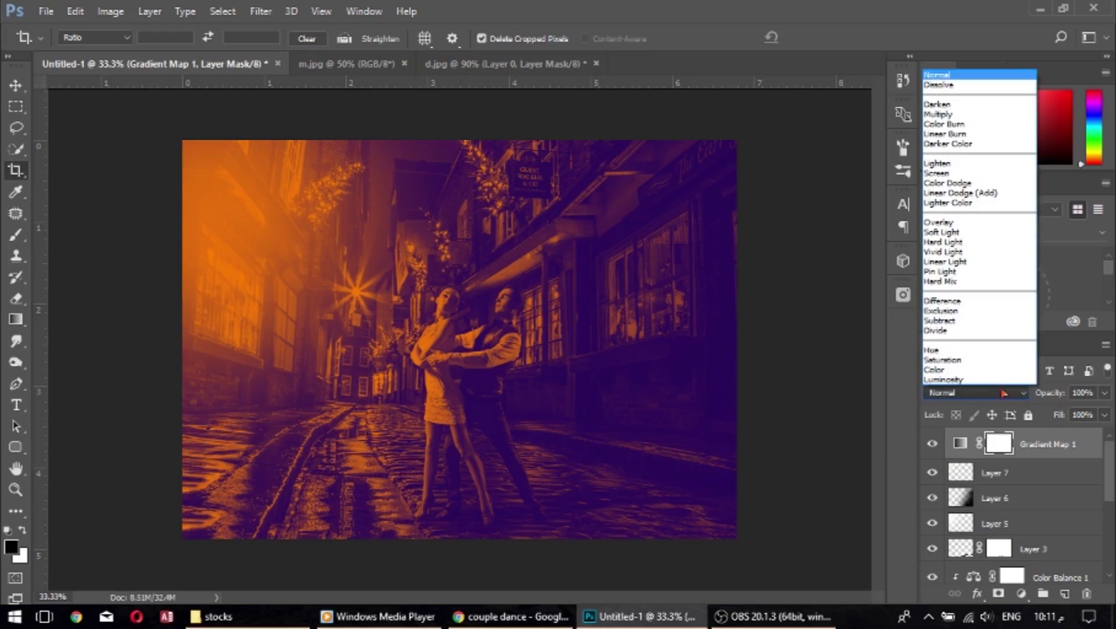
{"action": "left_click", "coordinate": [962, 232]}
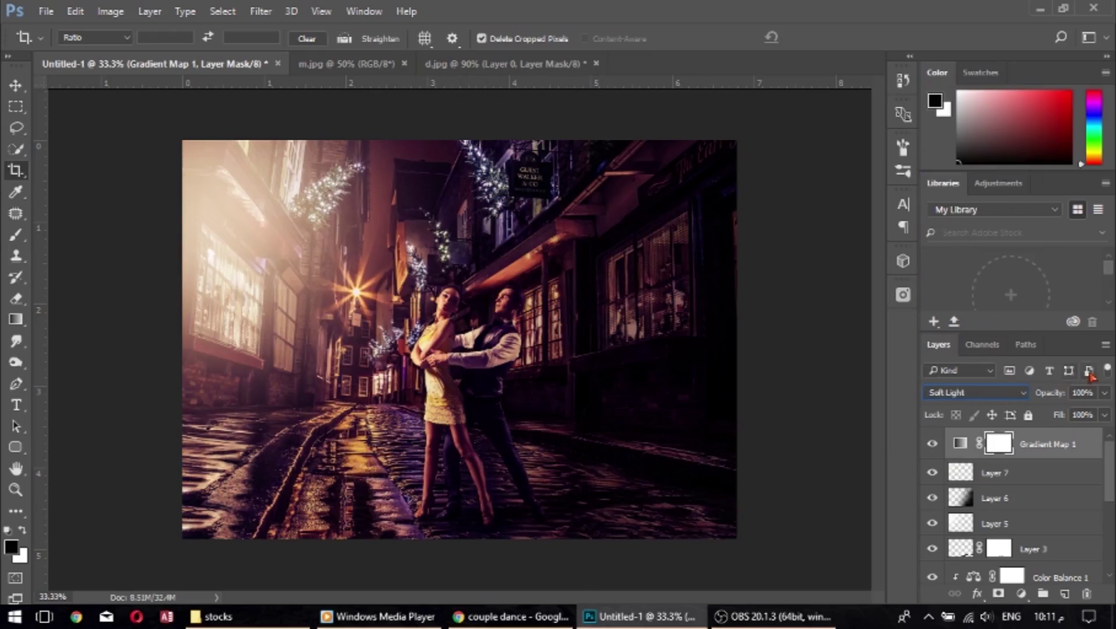
{"action": "scroll", "coordinate": [962, 393], "scroll_direction": "up", "scroll_amount": 1}
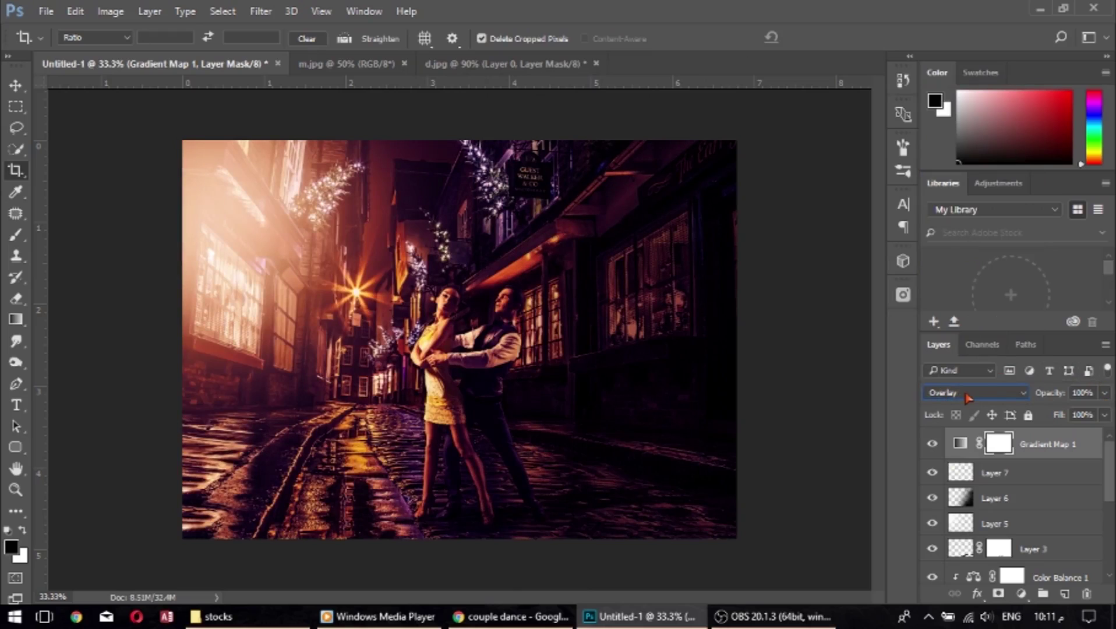
{"action": "scroll", "coordinate": [967, 397], "scroll_direction": "down", "scroll_amount": 1}
{"action": "scroll", "coordinate": [967, 398], "scroll_direction": "down", "scroll_amount": 1}
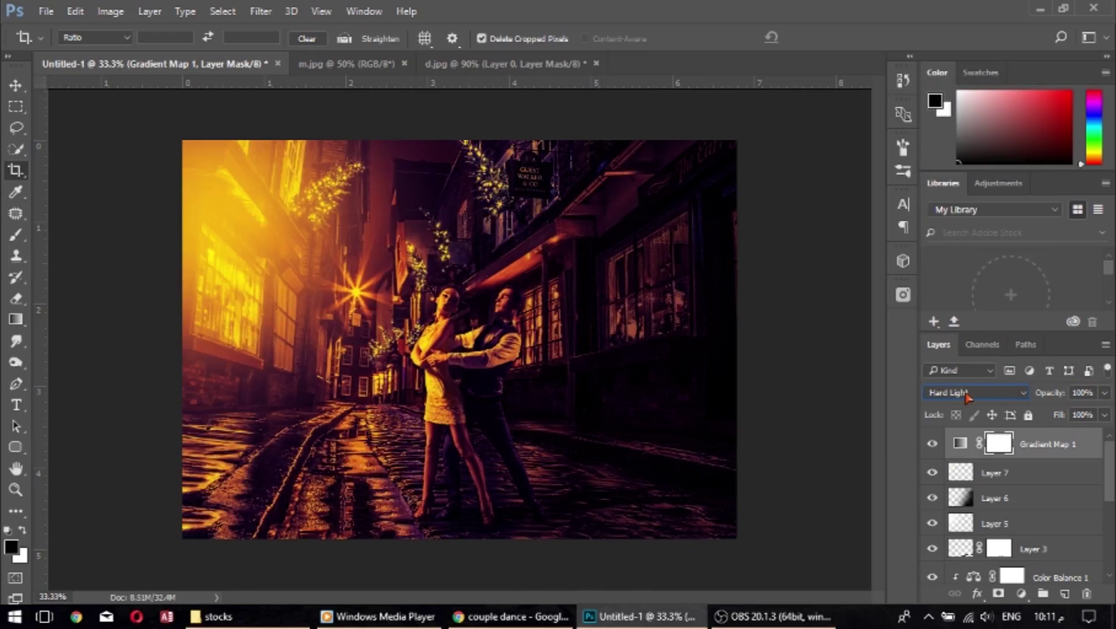
{"action": "scroll", "coordinate": [967, 398], "scroll_direction": "down", "scroll_amount": 1}
{"action": "scroll", "coordinate": [967, 398], "scroll_direction": "up", "scroll_amount": 2}
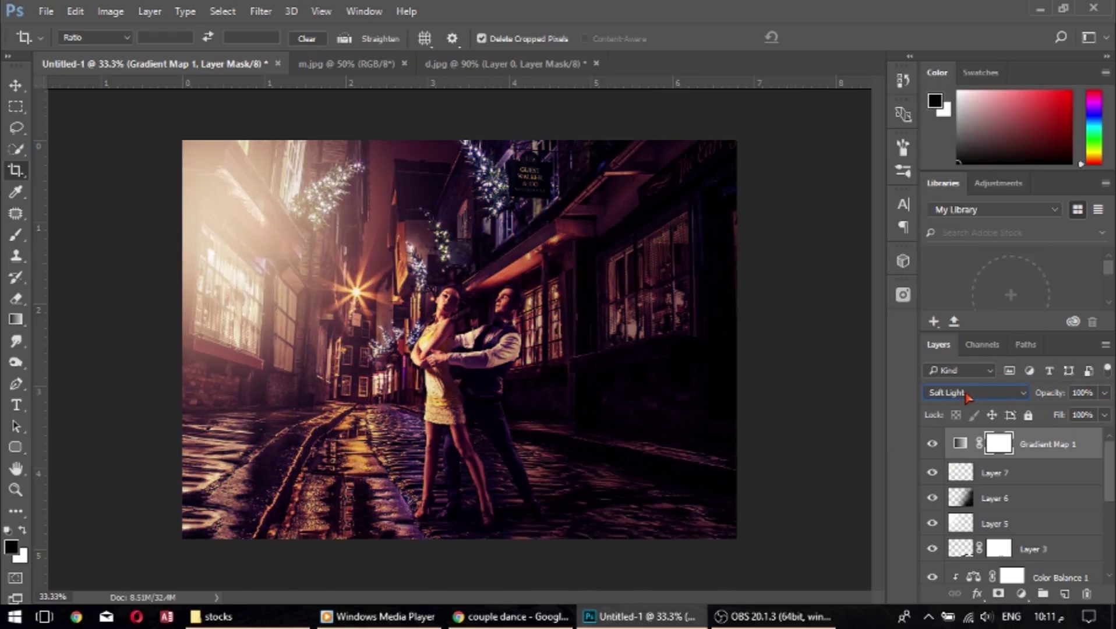
{"action": "scroll", "coordinate": [967, 398], "scroll_direction": "up", "scroll_amount": 1}
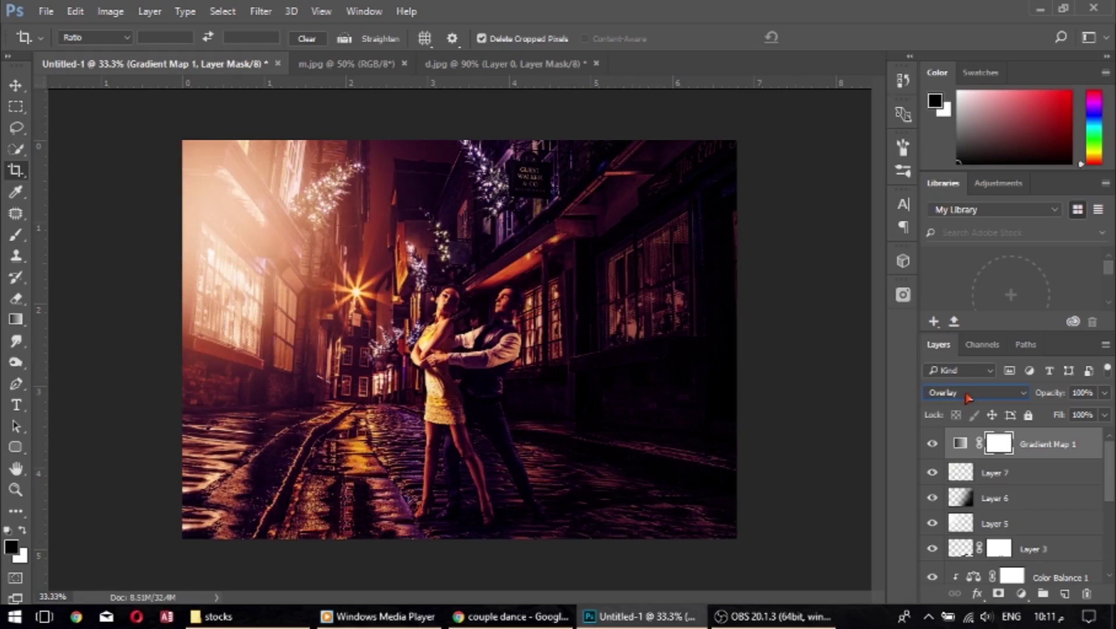
{"action": "scroll", "coordinate": [968, 398], "scroll_direction": "down", "scroll_amount": 1}
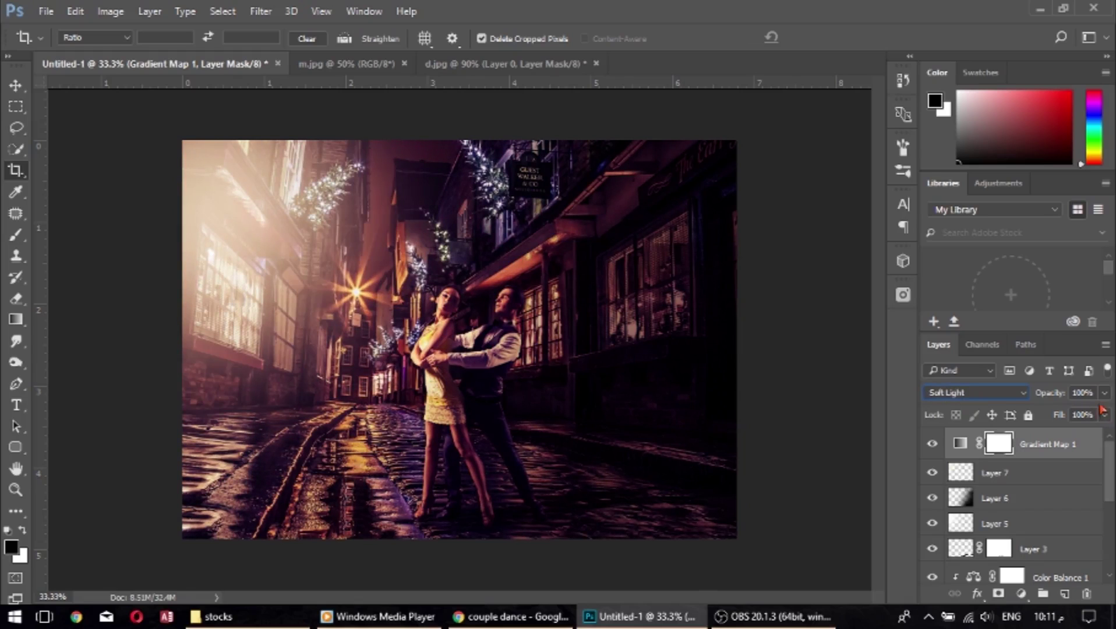
{"action": "left_click", "coordinate": [1102, 395]}
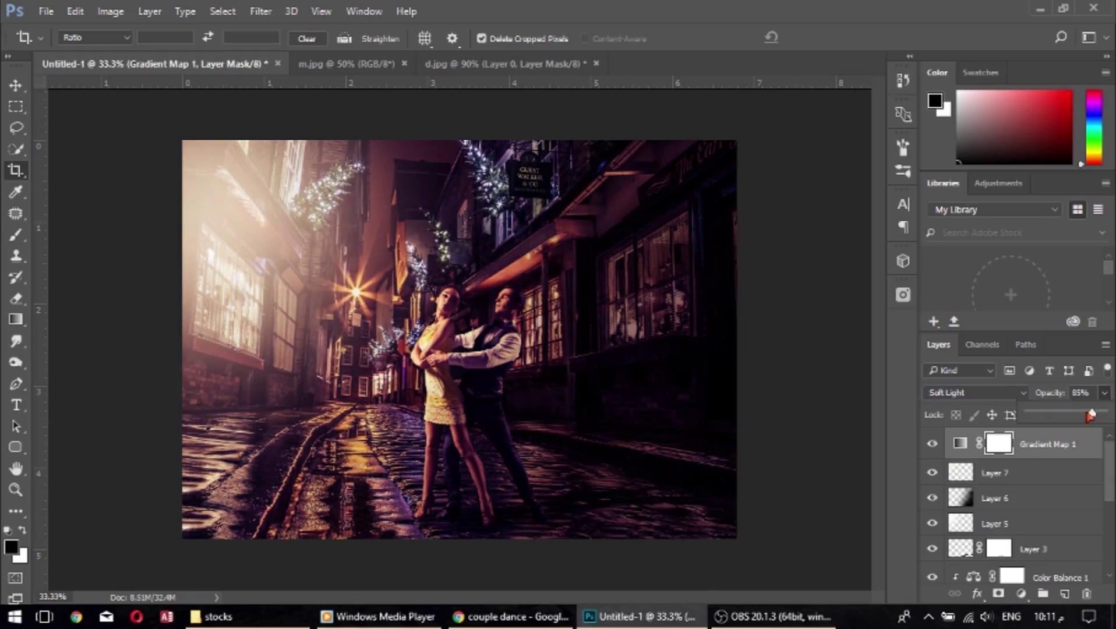
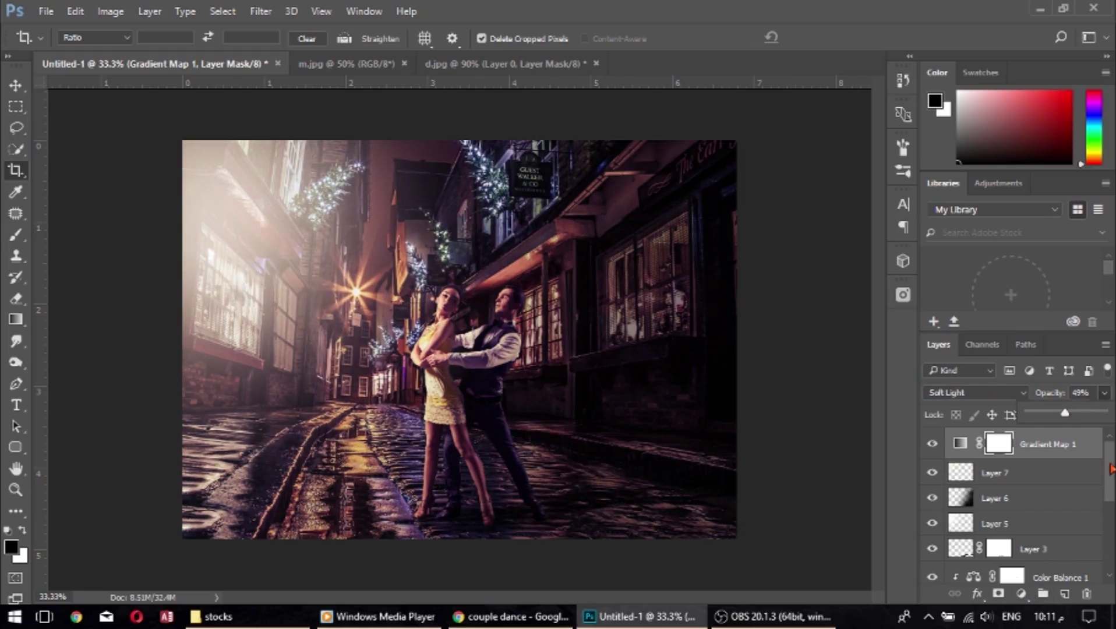
Add a Curves adjustment layer and raise its black point to lift the shadows.
{"action": "left_click", "coordinate": [1021, 594]}
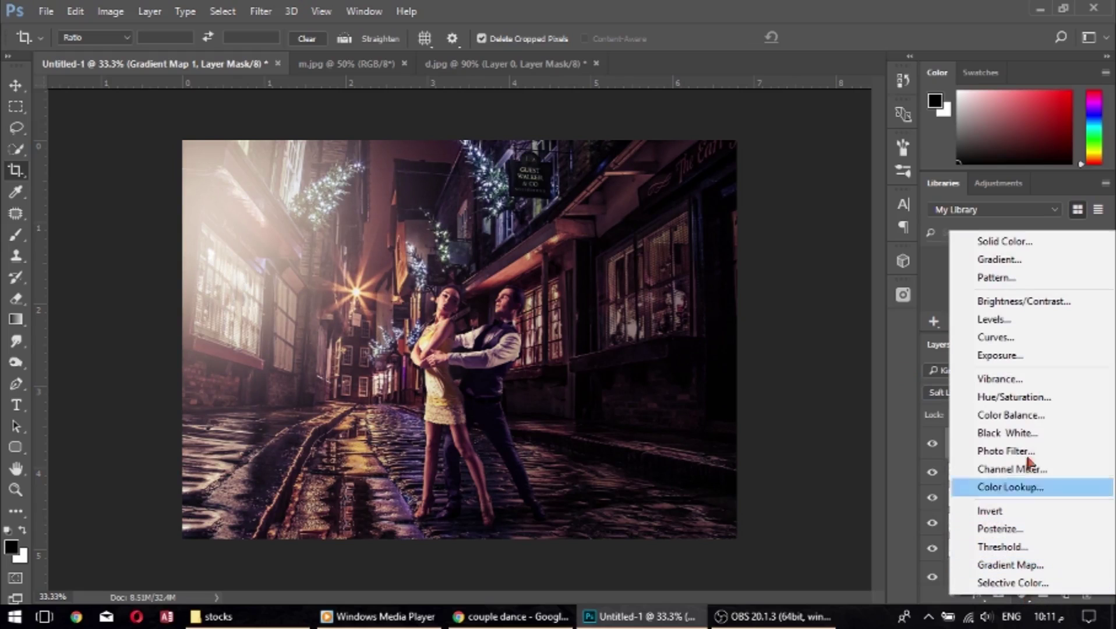
{"action": "left_click", "coordinate": [900, 524]}
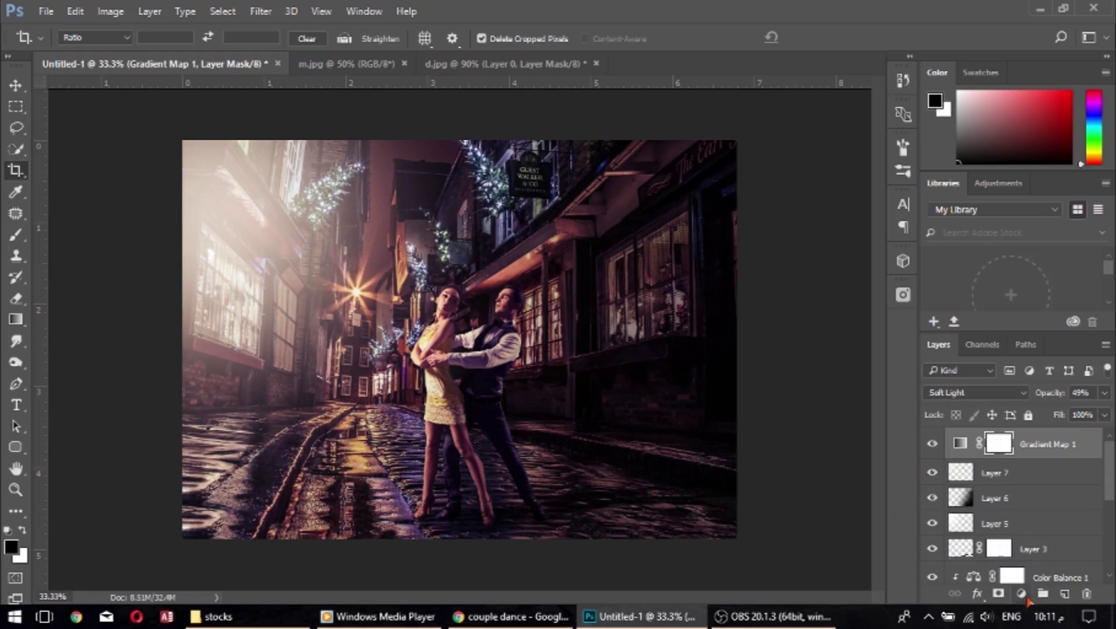
{"action": "left_click", "coordinate": [1020, 593]}
{"action": "left_click", "coordinate": [1005, 343]}
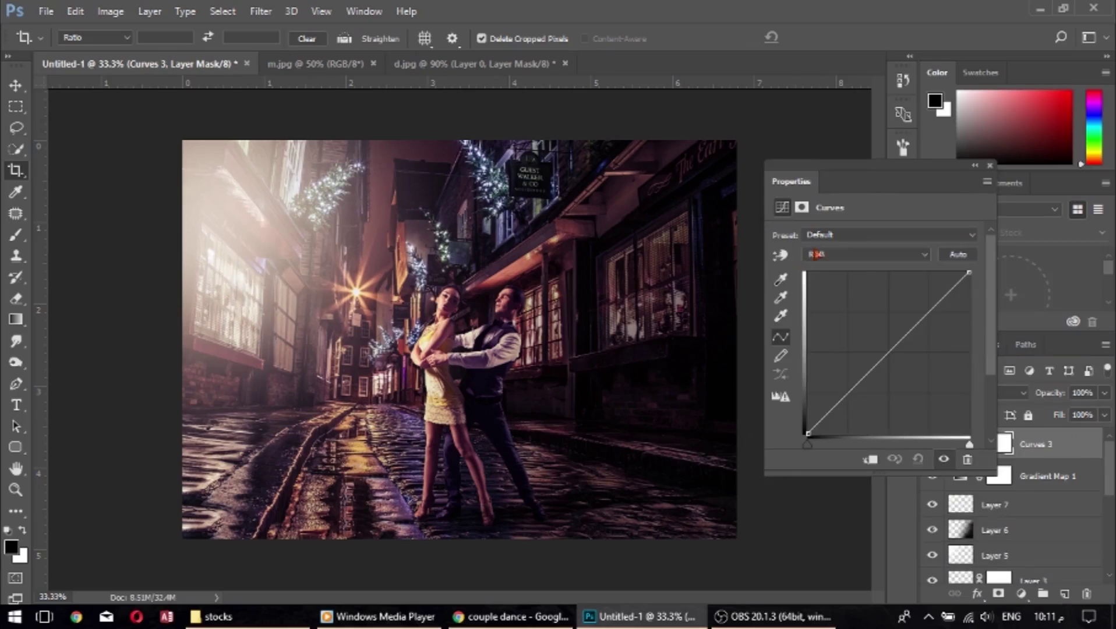
{"action": "left_click_drag", "start_coordinate": [806, 432], "coordinate": [808, 427]}
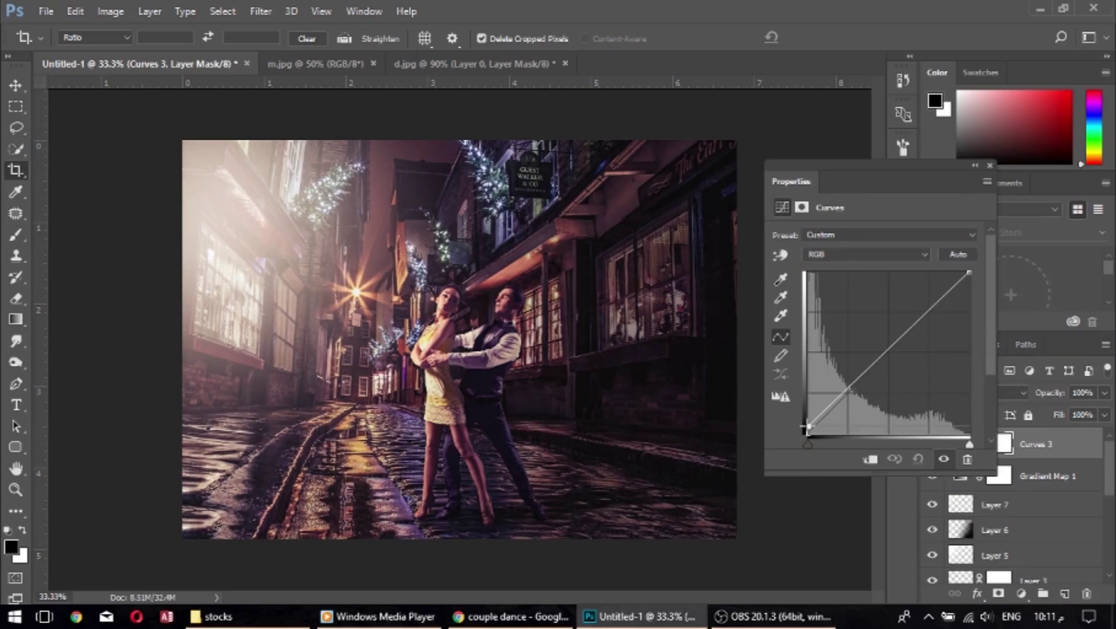
Shape the Blue channel curve with three points for a cooler, bluer night tone.
{"action": "left_click", "coordinate": [852, 260]}
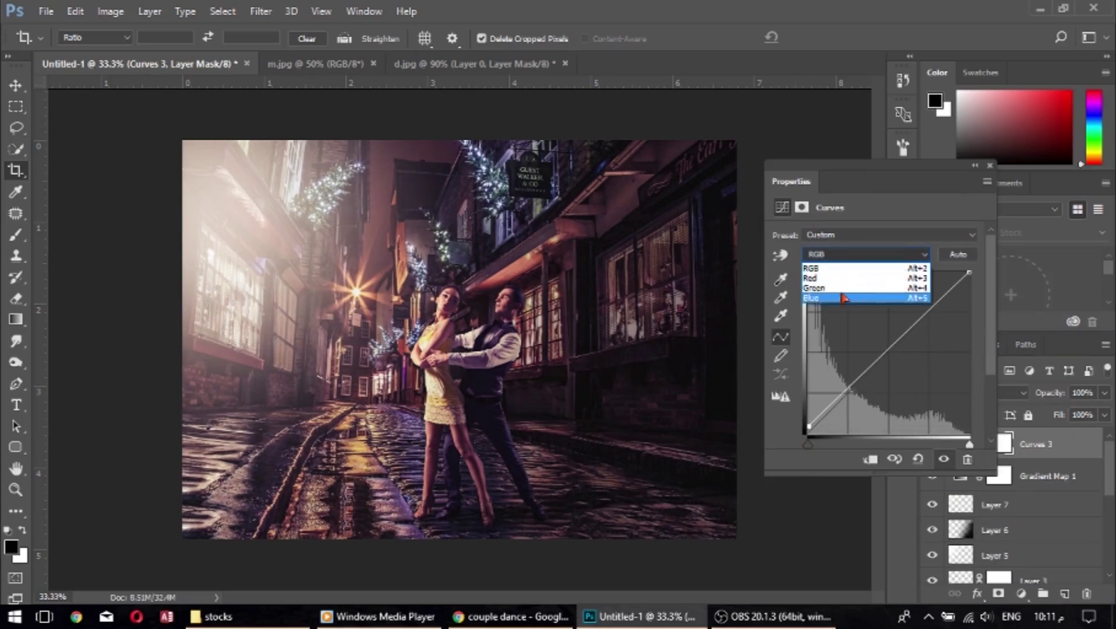
{"action": "left_click", "coordinate": [845, 299]}
{"action": "left_click", "coordinate": [889, 345]}
{"action": "left_click_drag", "start_coordinate": [888, 344], "coordinate": [887, 342]}
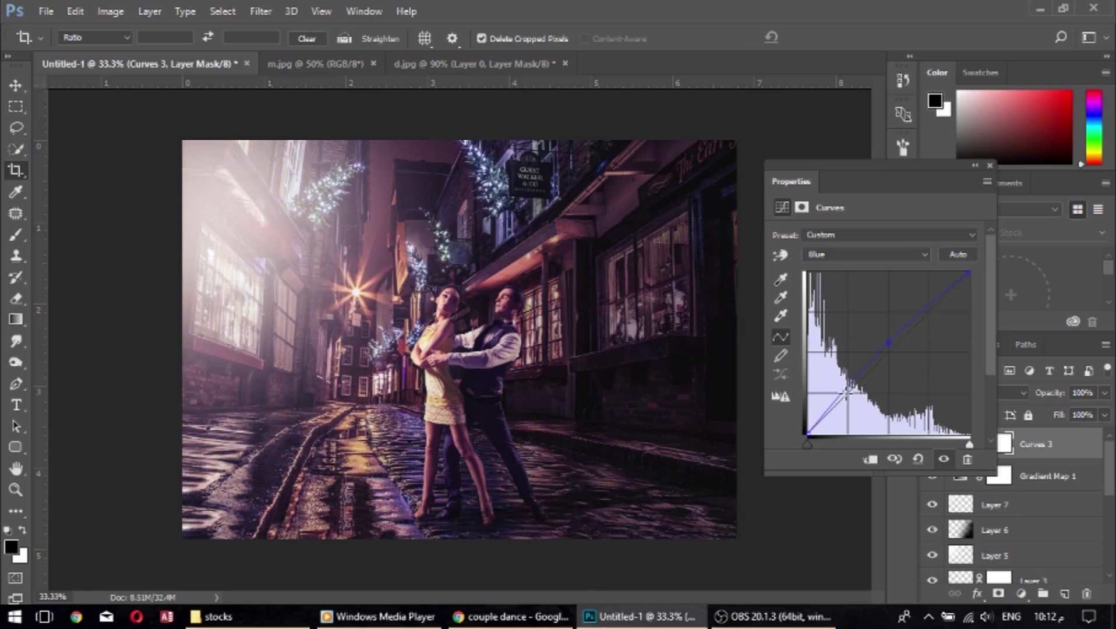
{"action": "left_click_drag", "start_coordinate": [846, 392], "coordinate": [844, 391]}
{"action": "left_click_drag", "start_coordinate": [928, 310], "coordinate": [932, 313]}
{"action": "left_click", "coordinate": [990, 167]}
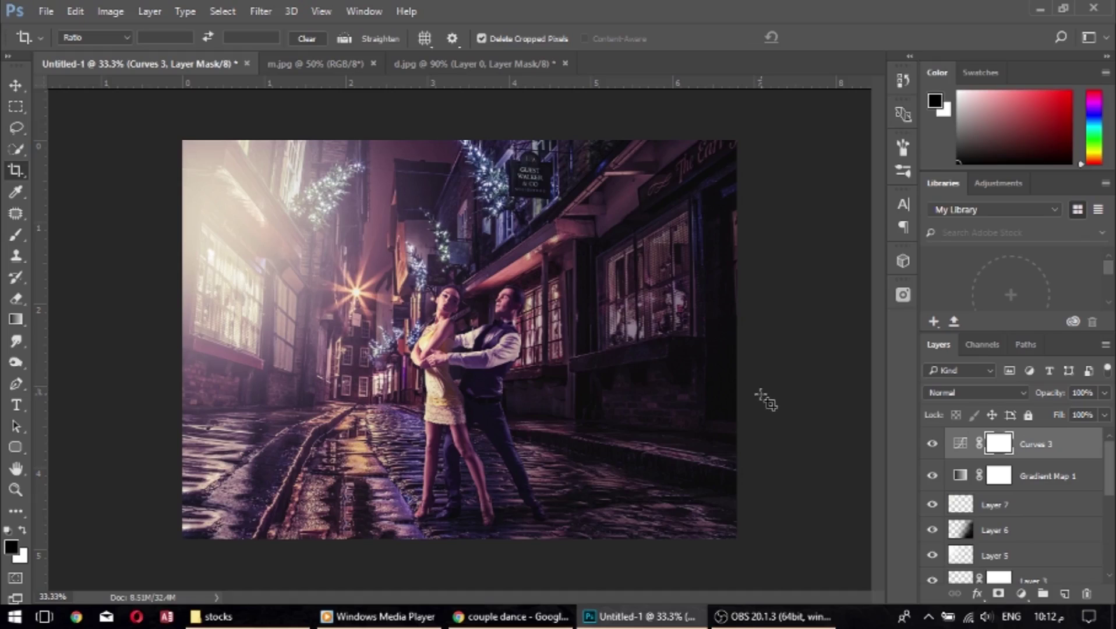
Add a top Brightness/Contrast layer set to Brightness -17 and Contrast 11.
{"action": "left_click", "coordinate": [1021, 593]}
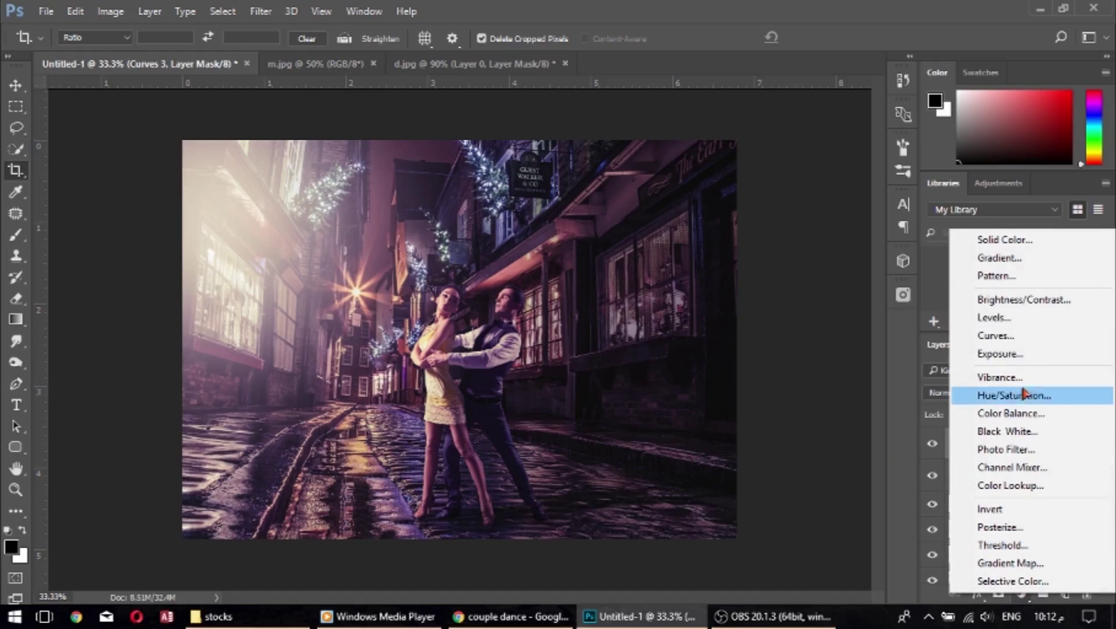
{"action": "left_click", "coordinate": [1013, 299]}
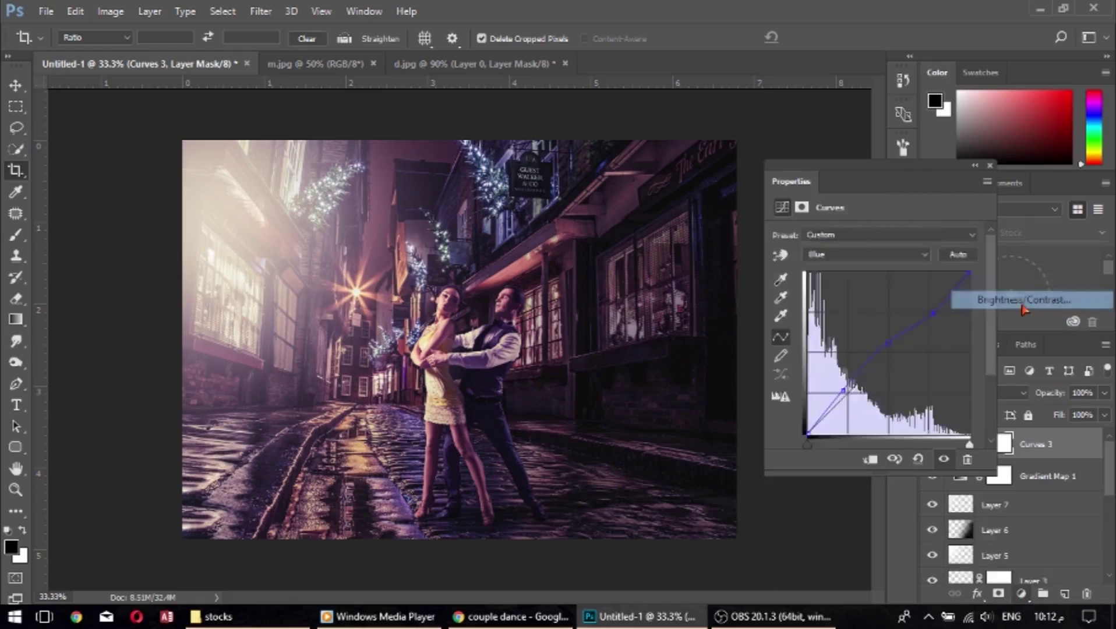
{"action": "left_click_drag", "start_coordinate": [872, 282], "coordinate": [863, 281]}
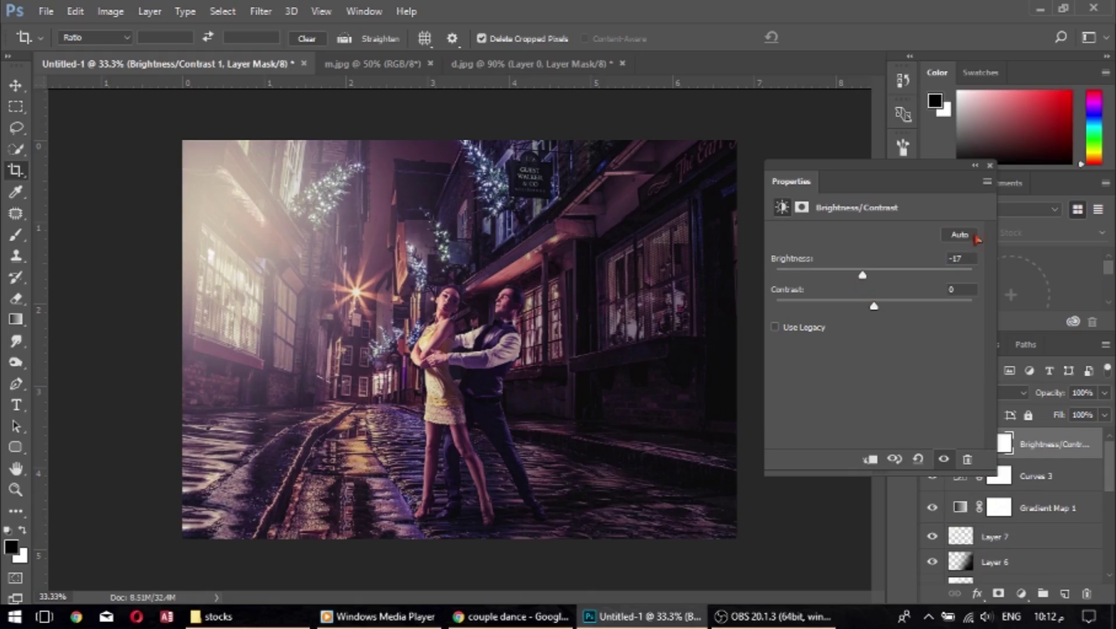
{"action": "left_click_drag", "start_coordinate": [874, 307], "coordinate": [884, 307]}
{"action": "left_click", "coordinate": [989, 167]}
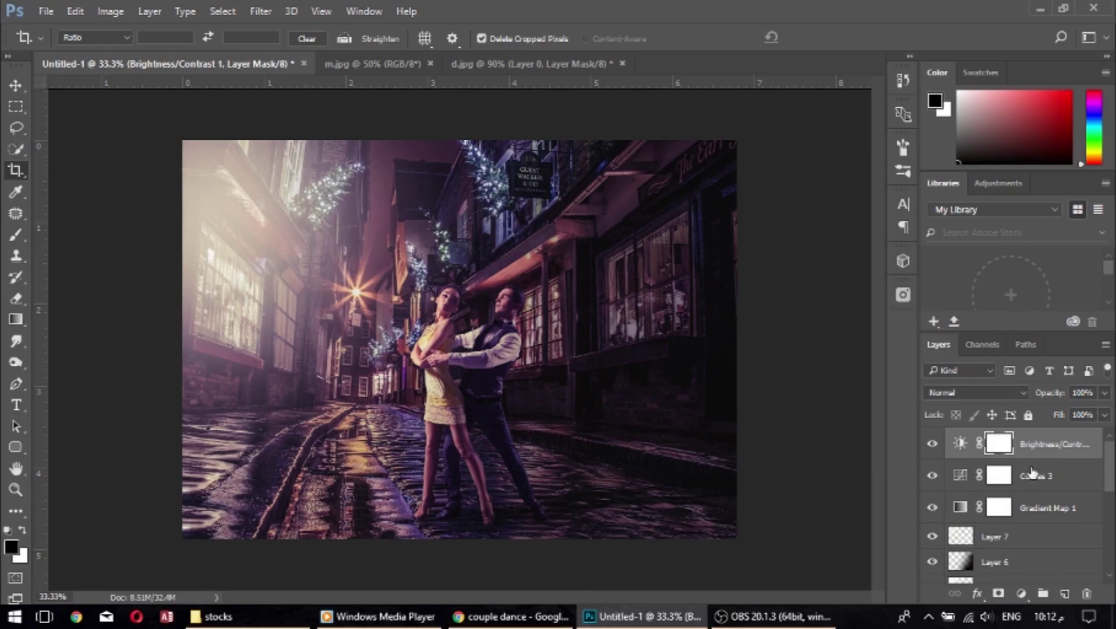
{"action": "left_click_drag", "start_coordinate": [1110, 471], "coordinate": [1110, 553]}
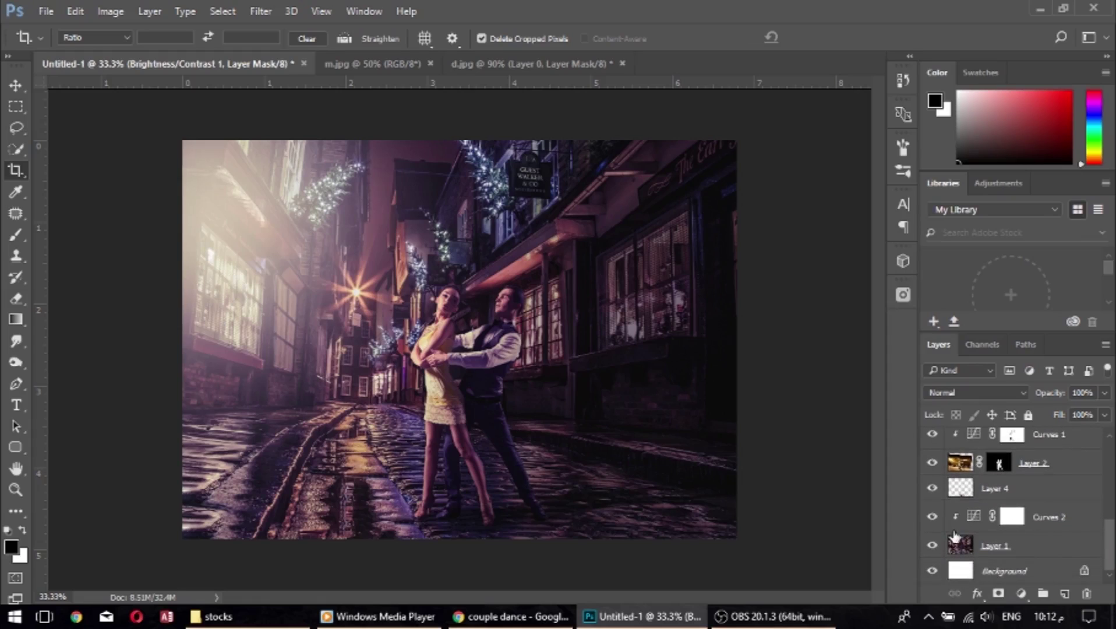
Add a Brightness/Contrast layer above Curves 2, clipped below, with Brightness raised to 39.
{"action": "left_click", "coordinate": [974, 523]}
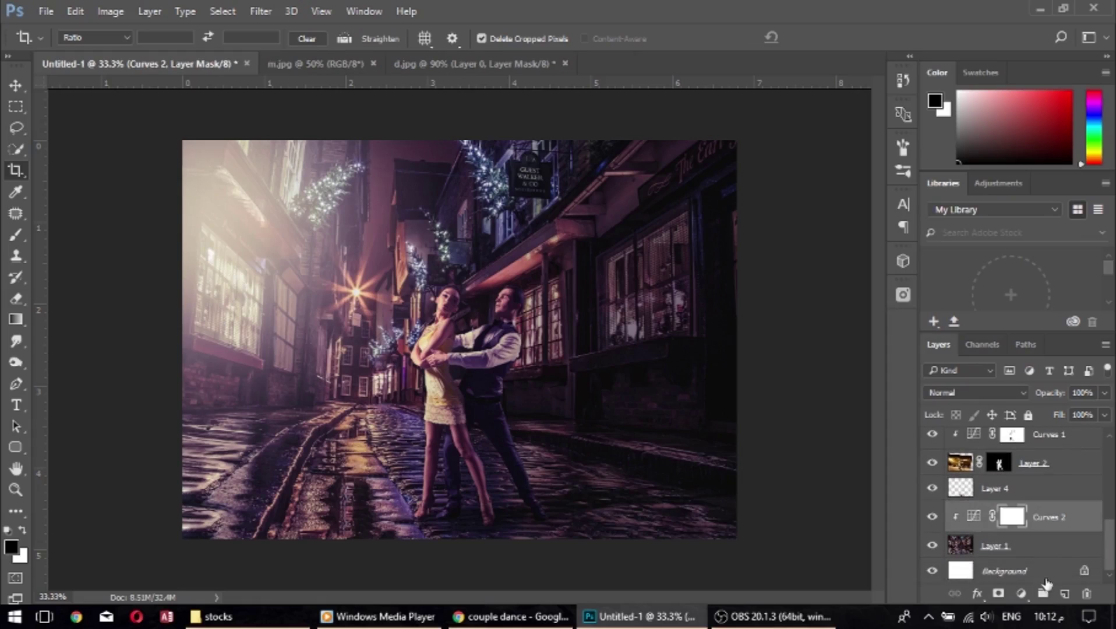
{"action": "left_click", "coordinate": [1021, 593]}
{"action": "left_click", "coordinate": [1013, 302]}
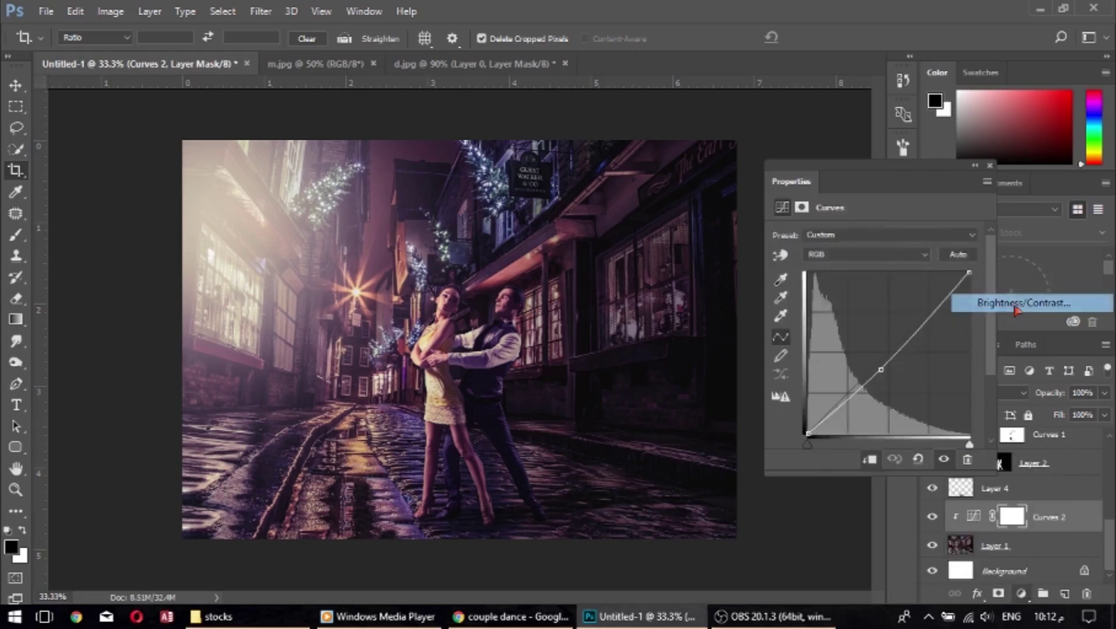
{"action": "left_click", "coordinate": [870, 460]}
{"action": "left_click_drag", "start_coordinate": [879, 281], "coordinate": [881, 279]}
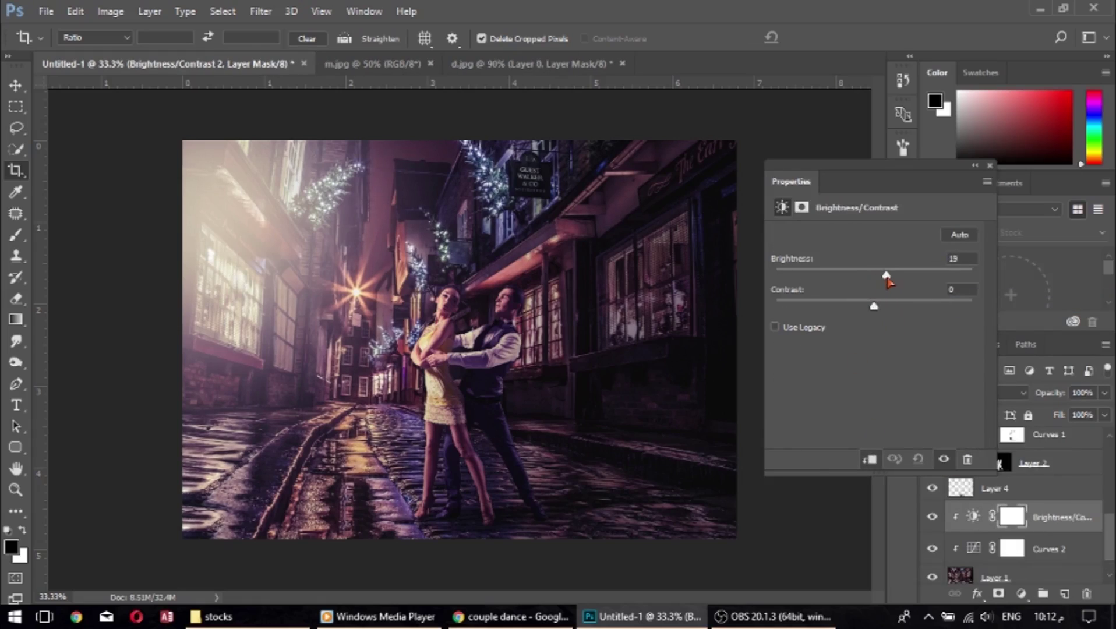
{"action": "mouse_move", "coordinate": [894, 282]}
{"action": "left_mouse_down"}
{"action": "mouse_move", "coordinate": [861, 284]}
{"action": "mouse_move", "coordinate": [885, 284]}
{"action": "left_mouse_up"}
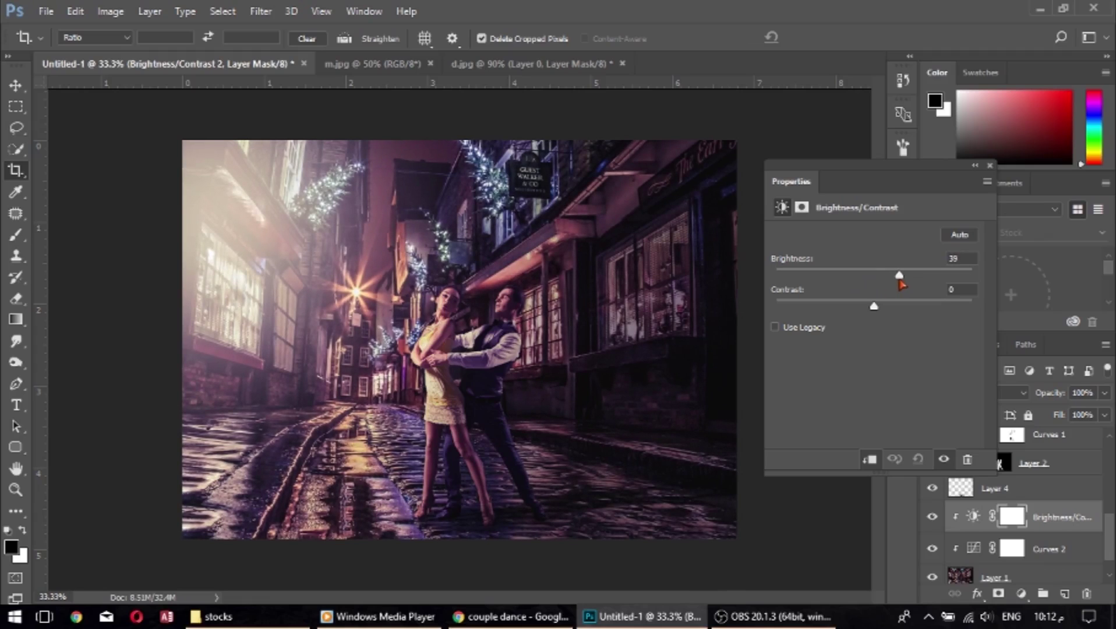
{"action": "left_click_drag", "start_coordinate": [901, 286], "coordinate": [903, 284]}
{"action": "left_click", "coordinate": [989, 166]}
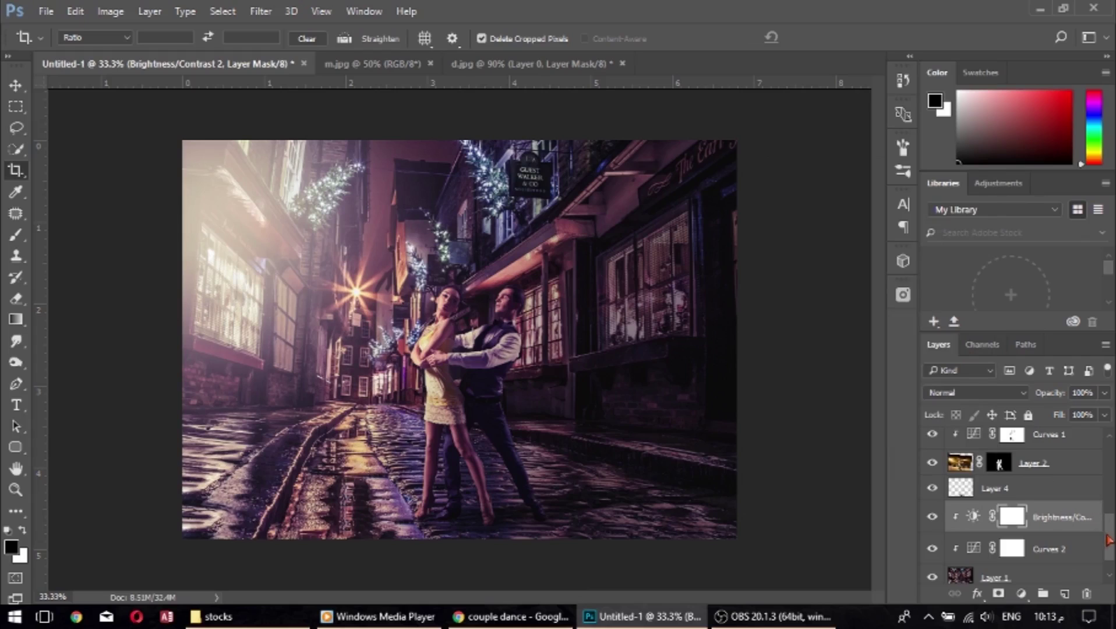
{"action": "left_click_drag", "start_coordinate": [1109, 541], "coordinate": [1108, 444]}
{"action": "left_click", "coordinate": [1051, 457]}
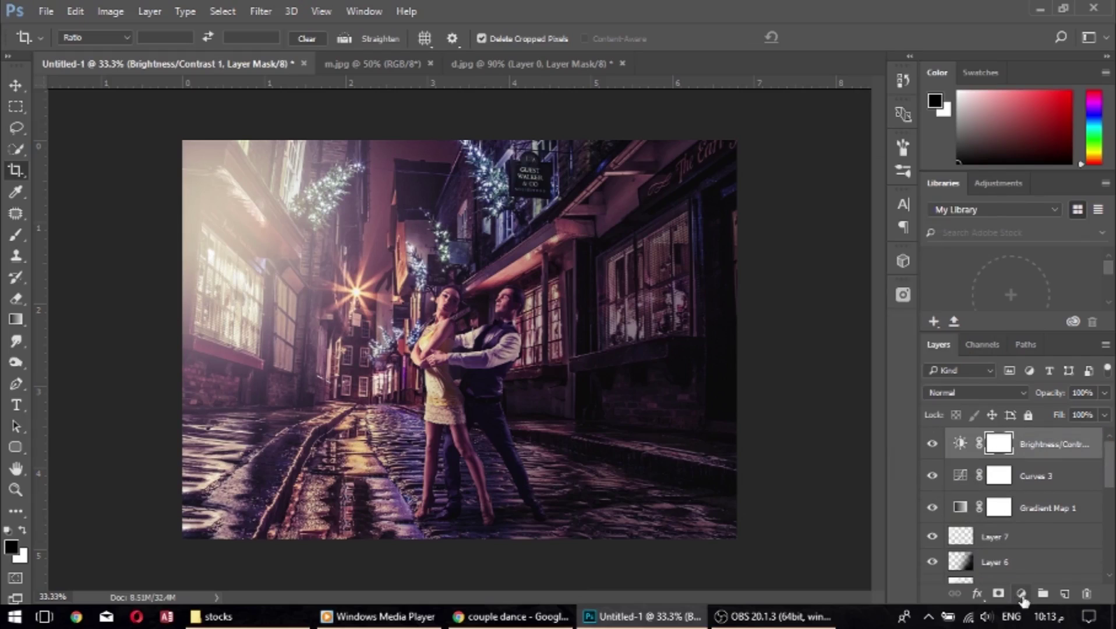
Add a Color Lookup adjustment, trying 3D LUT looks before settling on filmstock_50.3dl.
{"action": "left_click", "coordinate": [1021, 594]}
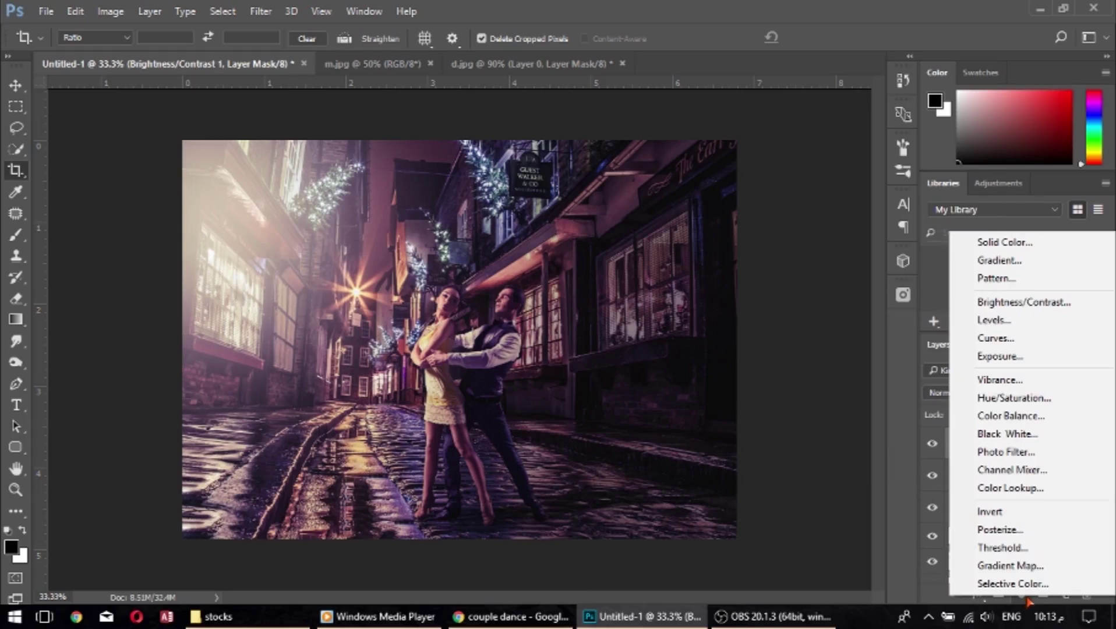
{"action": "left_click", "coordinate": [1010, 488]}
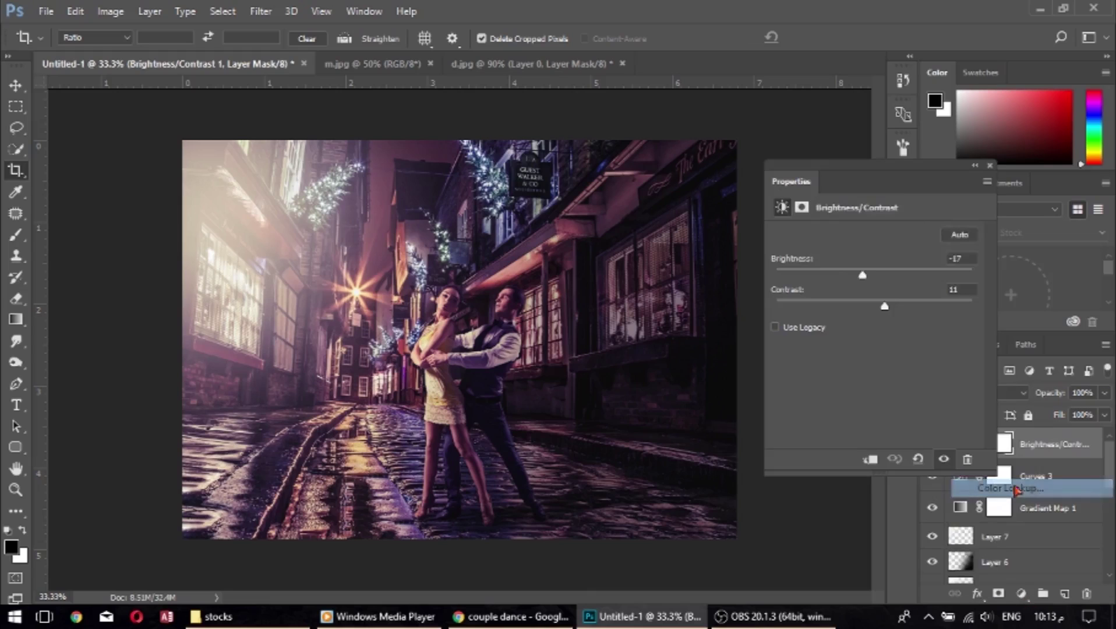
{"action": "left_click", "coordinate": [868, 232]}
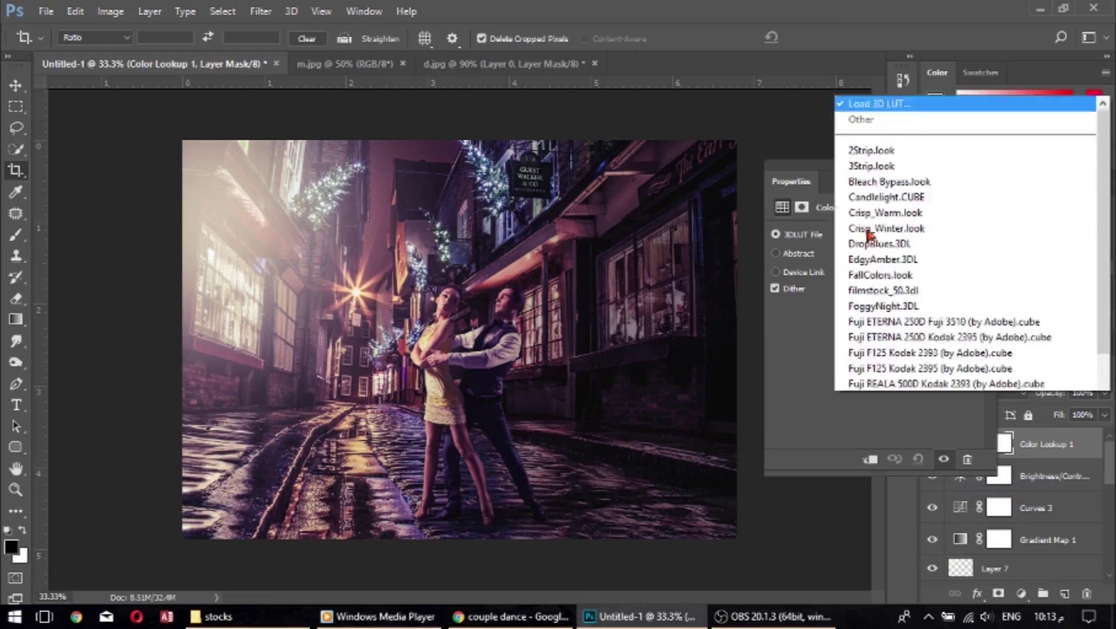
{"action": "left_click", "coordinate": [885, 87]}
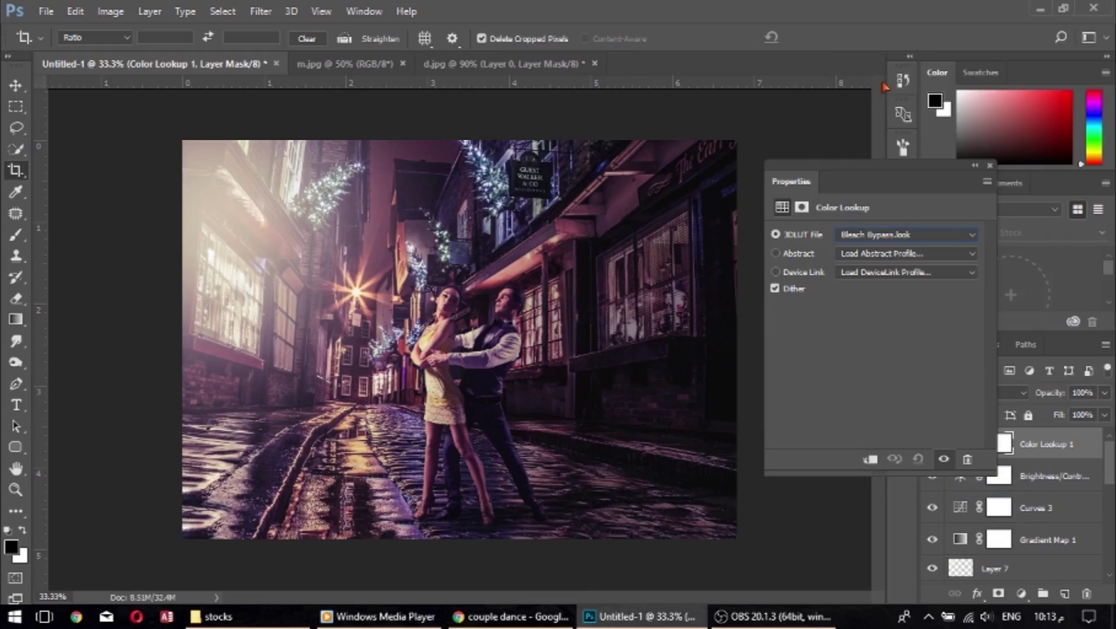
{"action": "key", "text": "Down"}
{"action": "key", "text": "Down"}
{"action": "key", "text": "Down"}
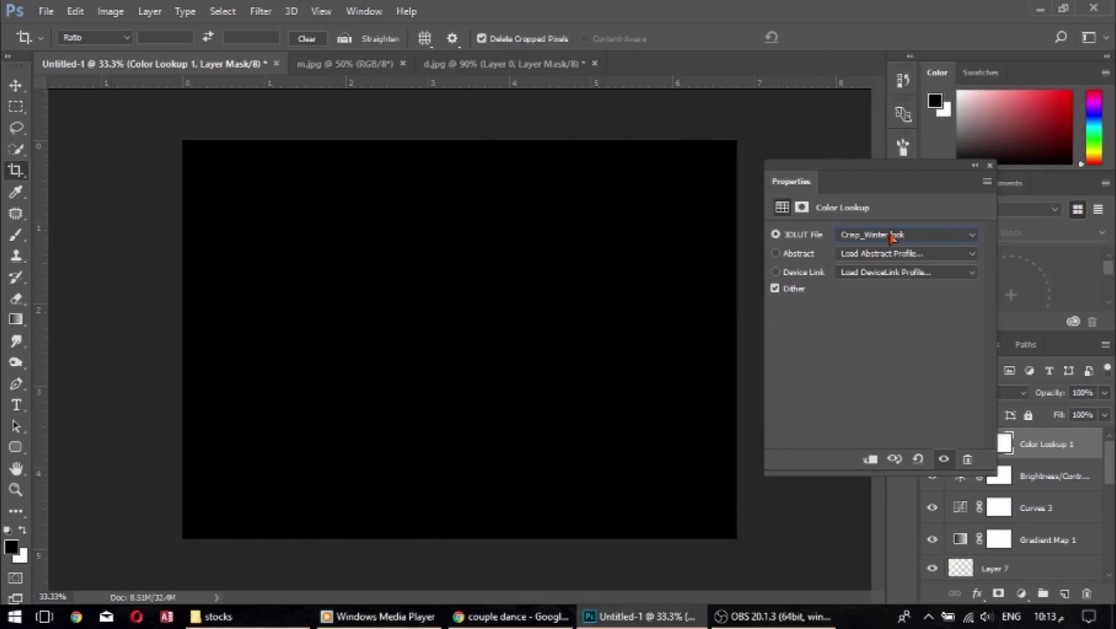
{"action": "key", "text": "Down"}
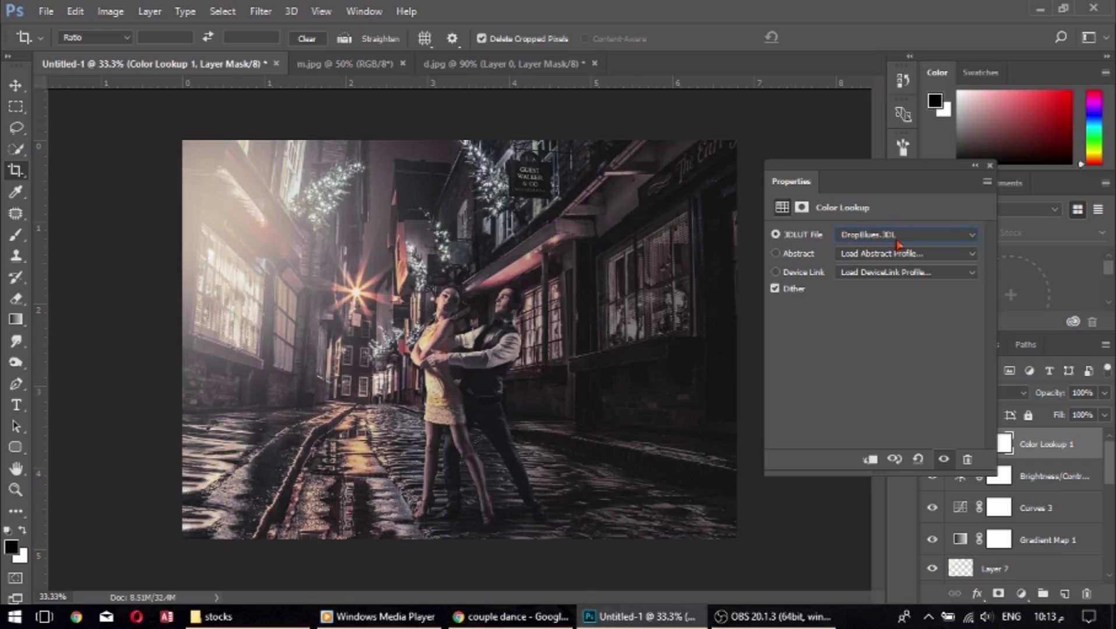
{"action": "key", "text": "Down"}
{"action": "key", "text": "Down"}
{"action": "key", "text": "Down"}
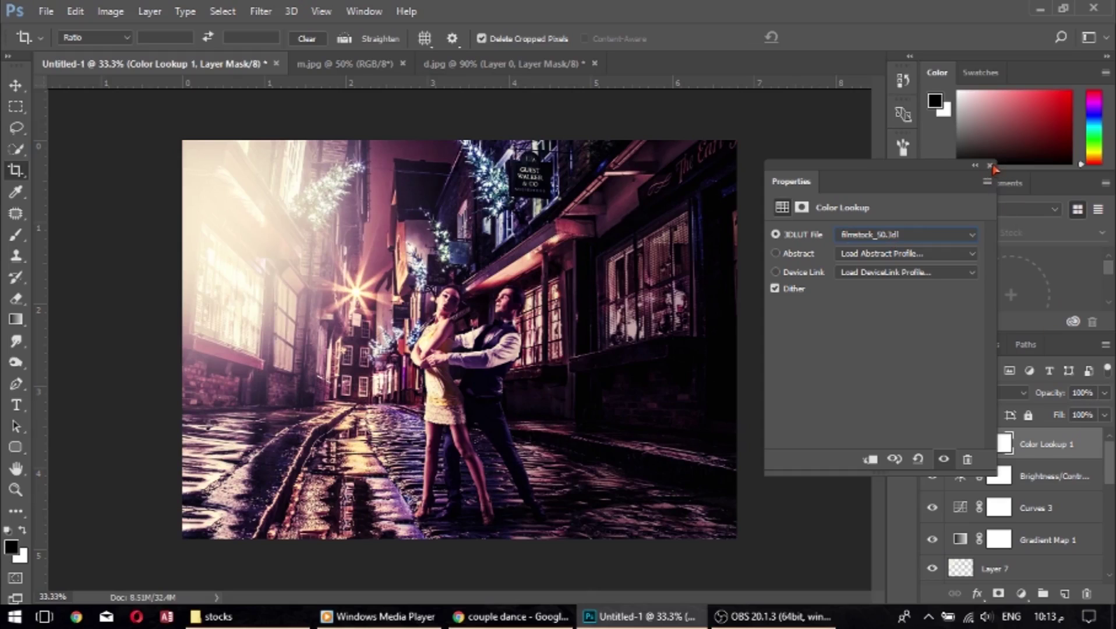
{"action": "left_click", "coordinate": [989, 166]}
Fade the Color Lookup layer to 20% opacity and add a new empty layer on top.
{"action": "left_click", "coordinate": [1104, 394]}
{"action": "left_click_drag", "start_coordinate": [1103, 414], "coordinate": [1038, 415]}
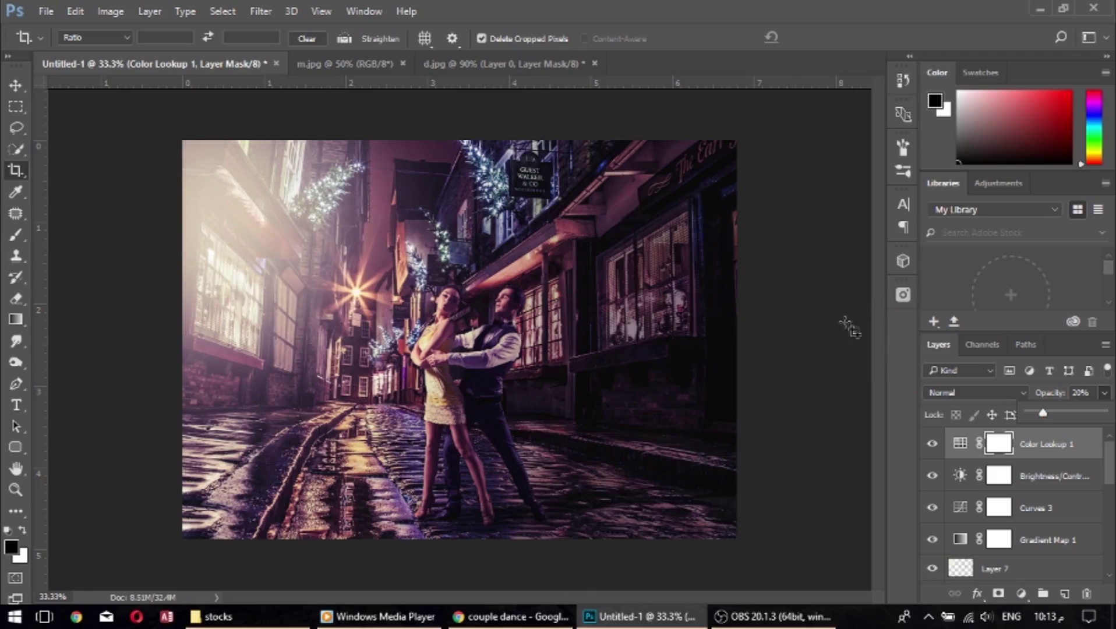
{"action": "left_click", "coordinate": [1110, 466]}
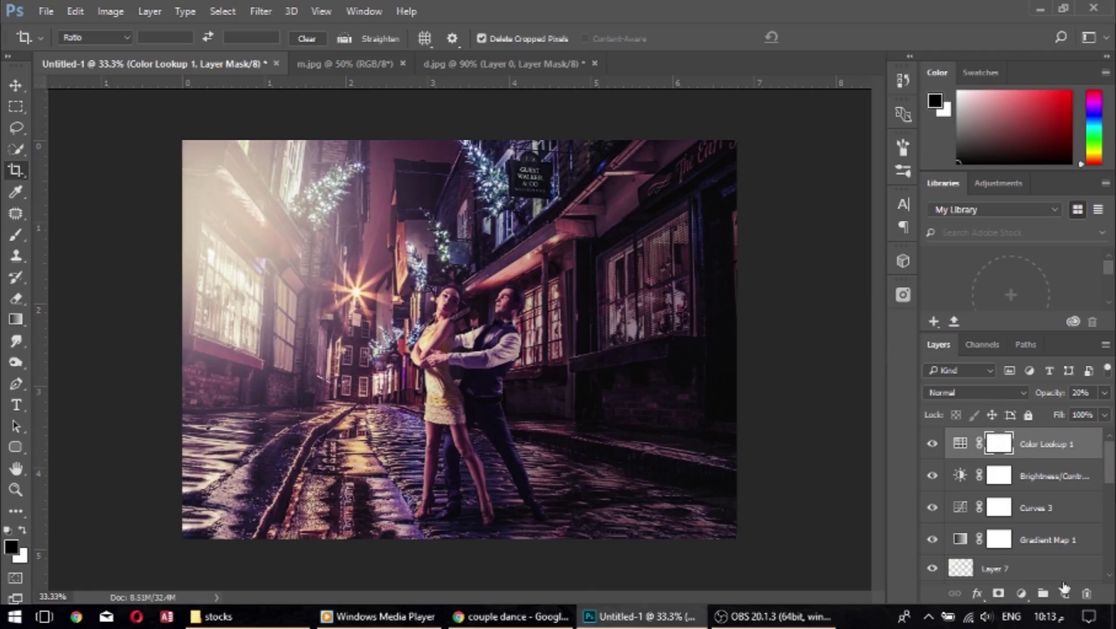
{"action": "left_click", "coordinate": [1064, 592]}
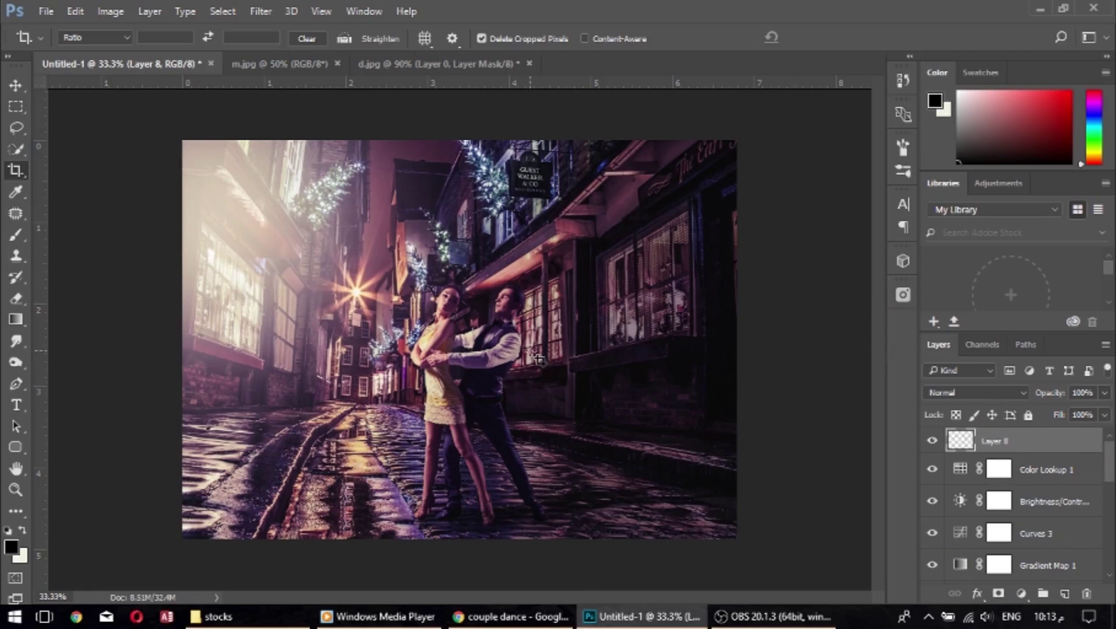
Try a rectangular marquee around the star flare, then make Layer 1 active.
{"action": "left_click", "coordinate": [16, 106]}
{"action": "left_click_drag", "start_coordinate": [323, 262], "coordinate": [393, 324]}
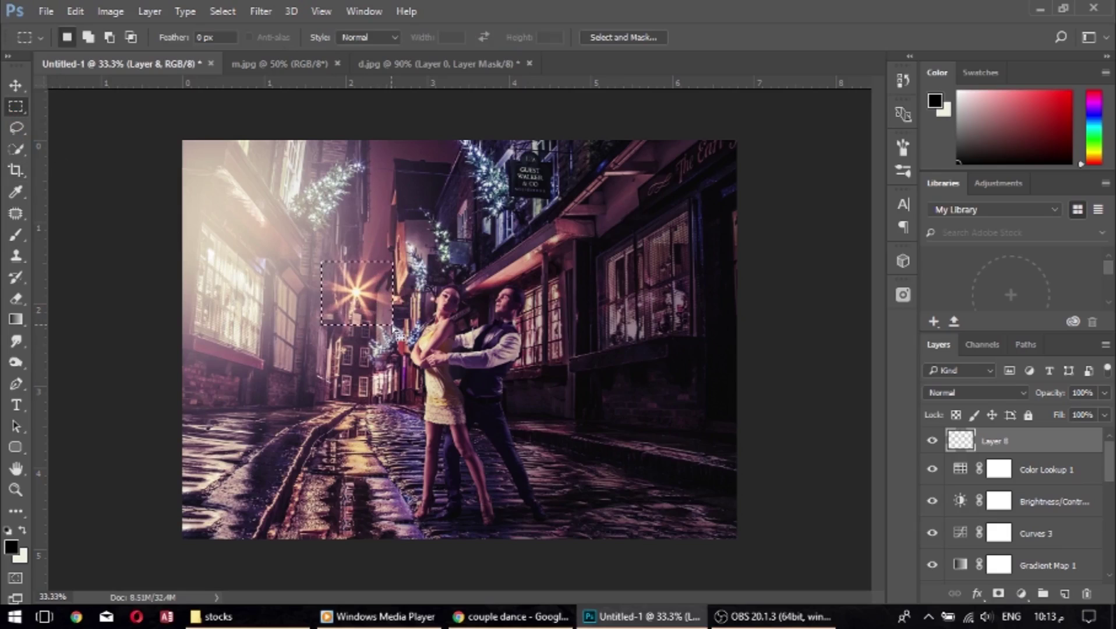
{"action": "left_click", "coordinate": [399, 335]}
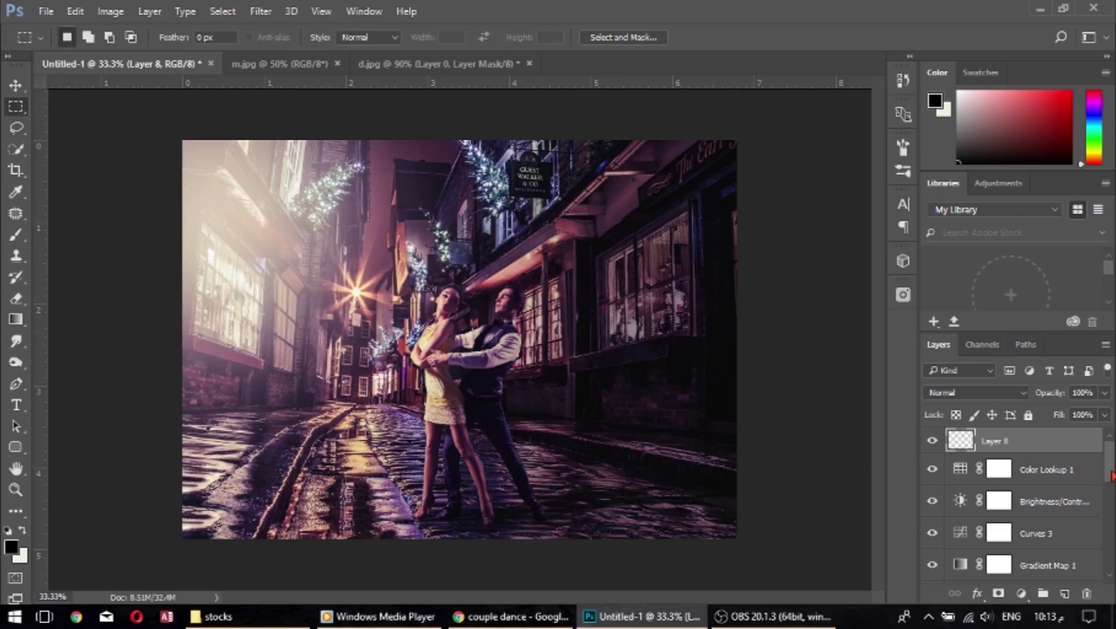
{"action": "left_click_drag", "start_coordinate": [1110, 476], "coordinate": [1109, 548]}
{"action": "scroll", "coordinate": [1067, 533], "scroll_direction": "down", "scroll_amount": 1}
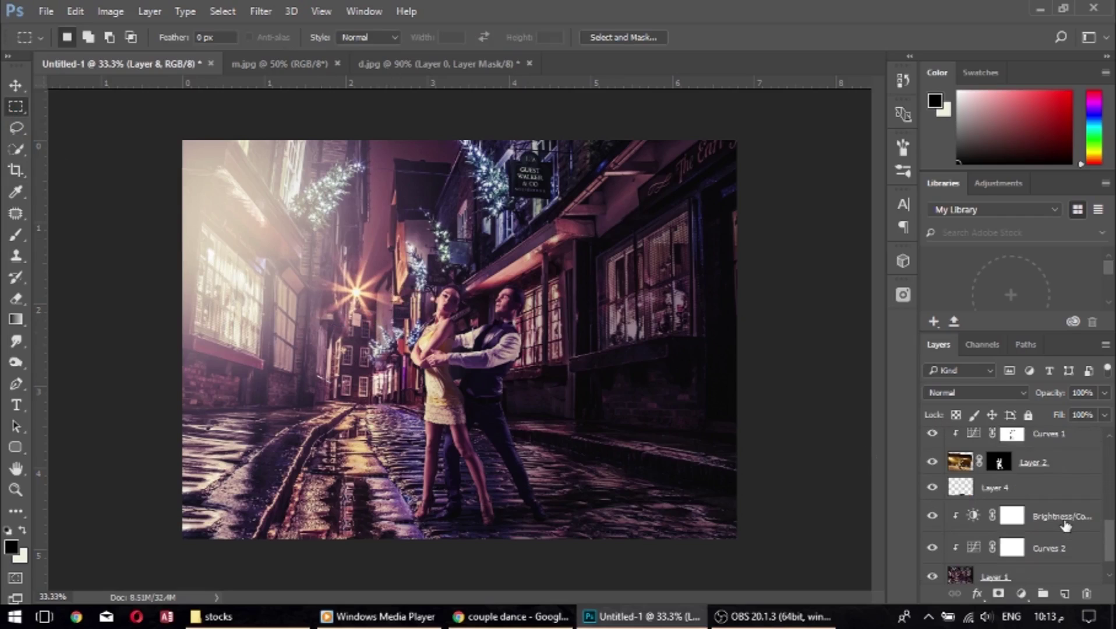
{"action": "scroll", "coordinate": [1064, 533], "scroll_direction": "down", "scroll_amount": 1}
{"action": "left_click", "coordinate": [1043, 545]}
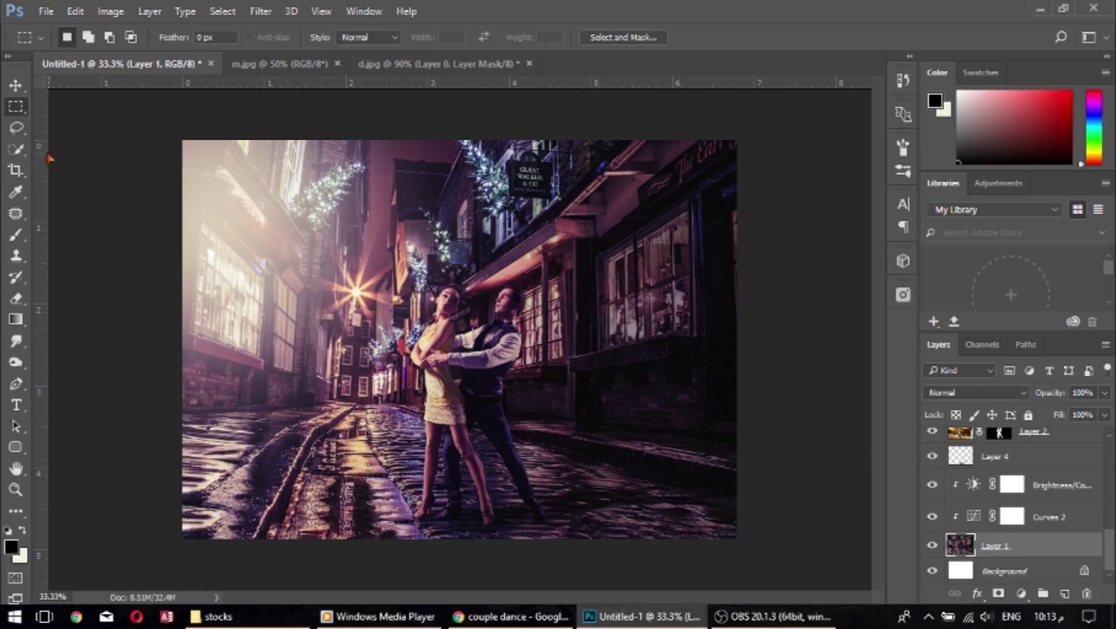
Darken the star street light with Hue/Saturation: Saturation -22, Lightness -13, then deselect.
{"action": "left_click_drag", "start_coordinate": [332, 263], "coordinate": [382, 324]}
{"action": "key", "text": "ctrl+u"}
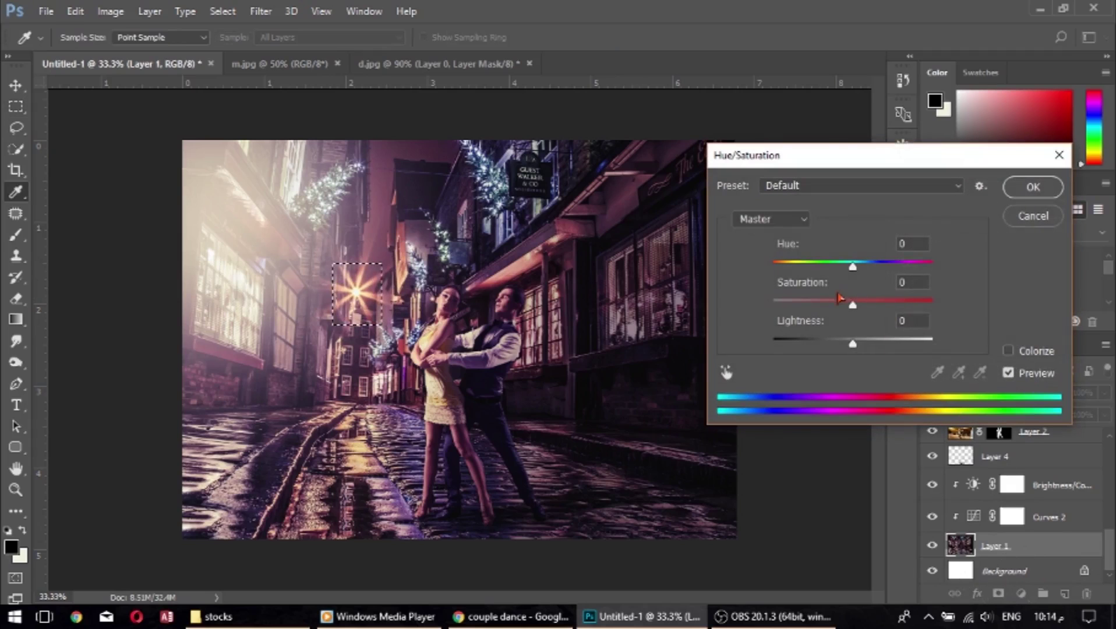
{"action": "left_click_drag", "start_coordinate": [854, 347], "coordinate": [840, 351]}
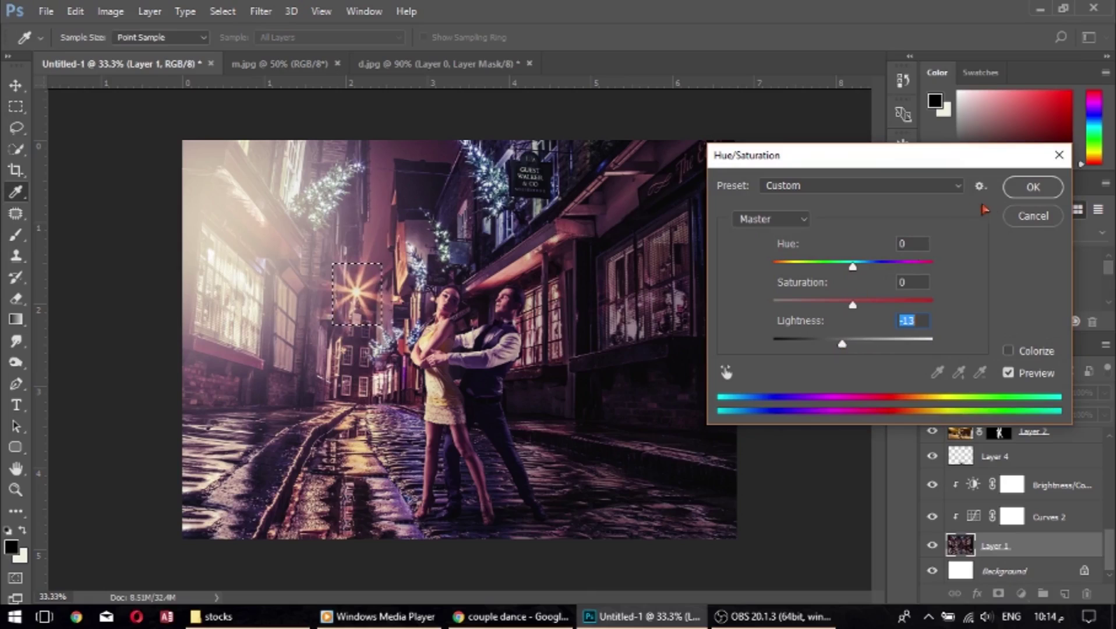
{"action": "left_click_drag", "start_coordinate": [852, 305], "coordinate": [835, 308]}
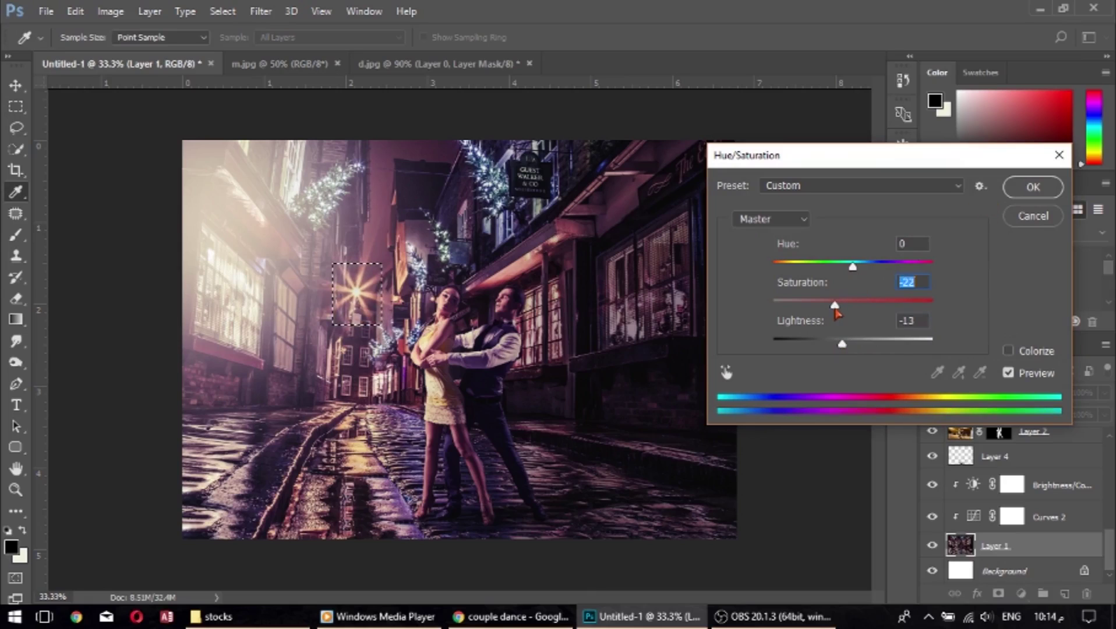
{"action": "left_click", "coordinate": [1016, 195]}
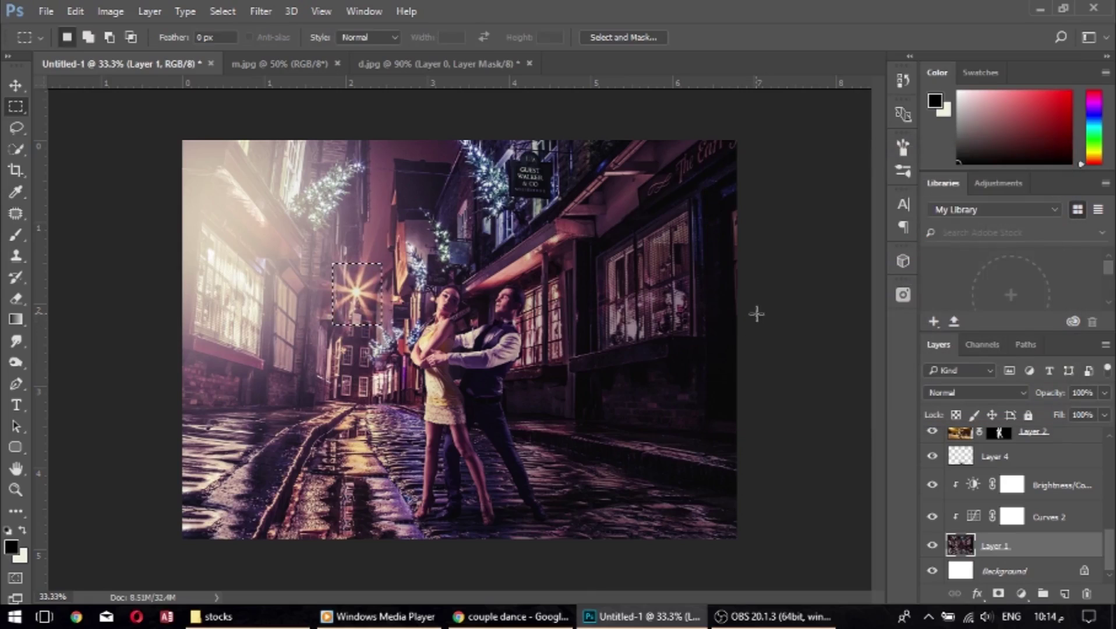
{"action": "key", "text": "ctrl+d"}
Add a new empty layer above Layer 8.
{"action": "scroll", "coordinate": [1080, 496], "scroll_direction": "up", "scroll_amount": 5}
{"action": "left_click", "coordinate": [1066, 441]}
{"action": "key", "text": "ctrl+shift+alt+n"}
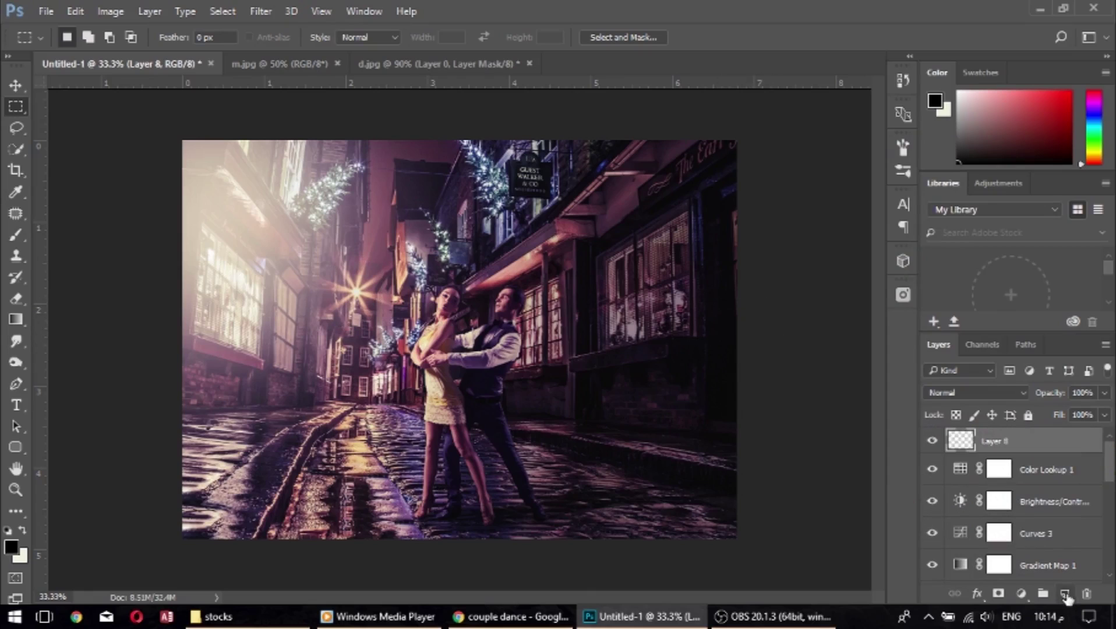
{"action": "left_click", "coordinate": [1064, 593]}
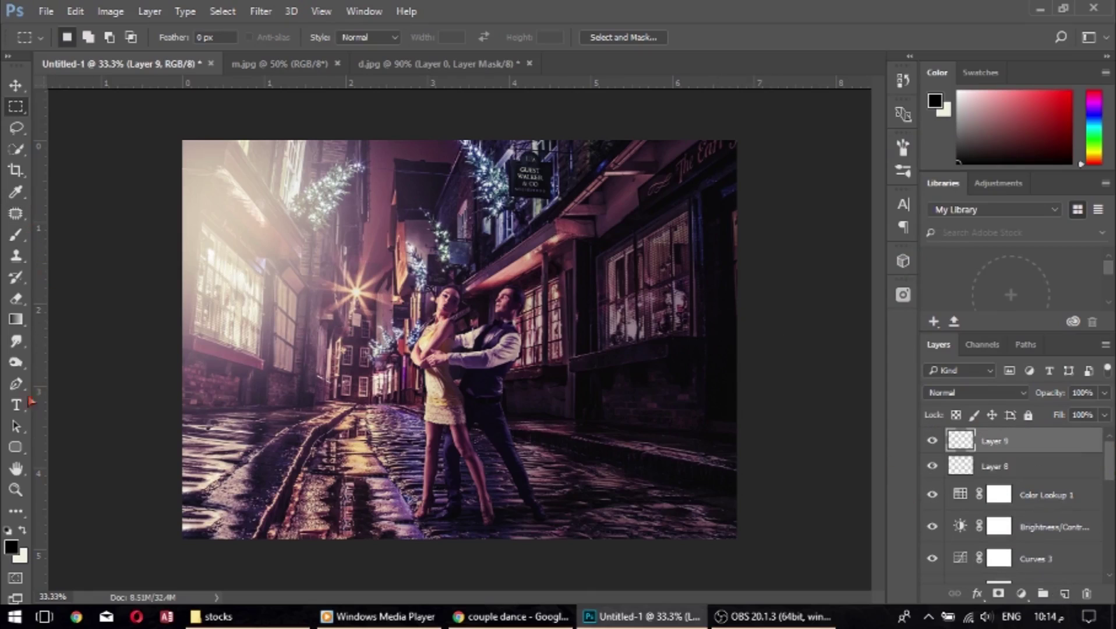
With the Brush tool, set a pale yellow foreground colour sampled near the lamp.
{"action": "left_click", "coordinate": [16, 234]}
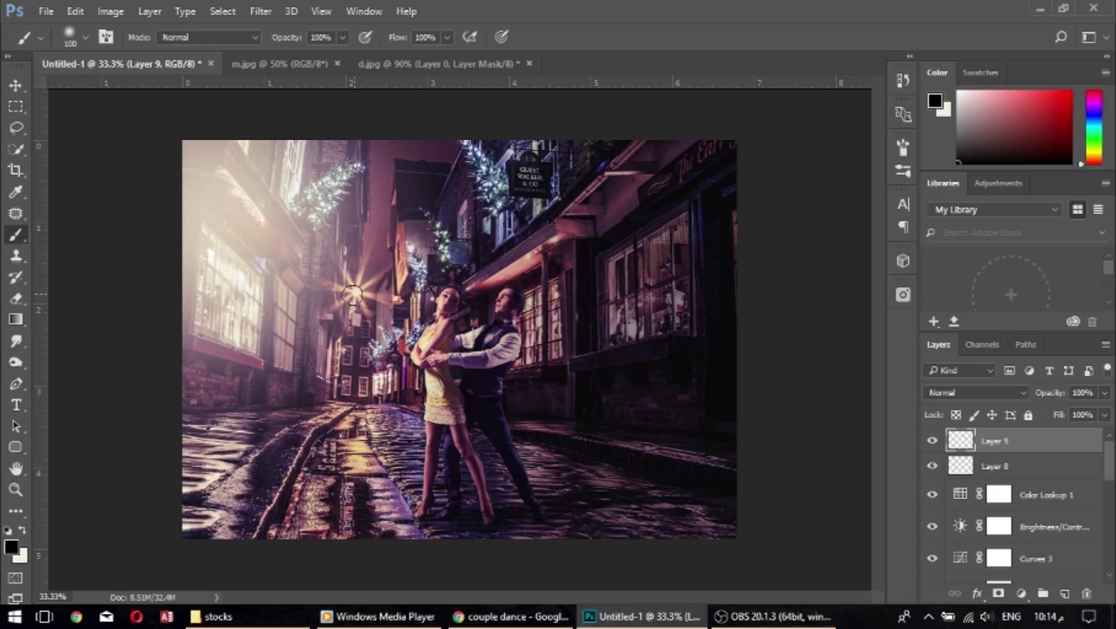
{"action": "left_click", "coordinate": [12, 547]}
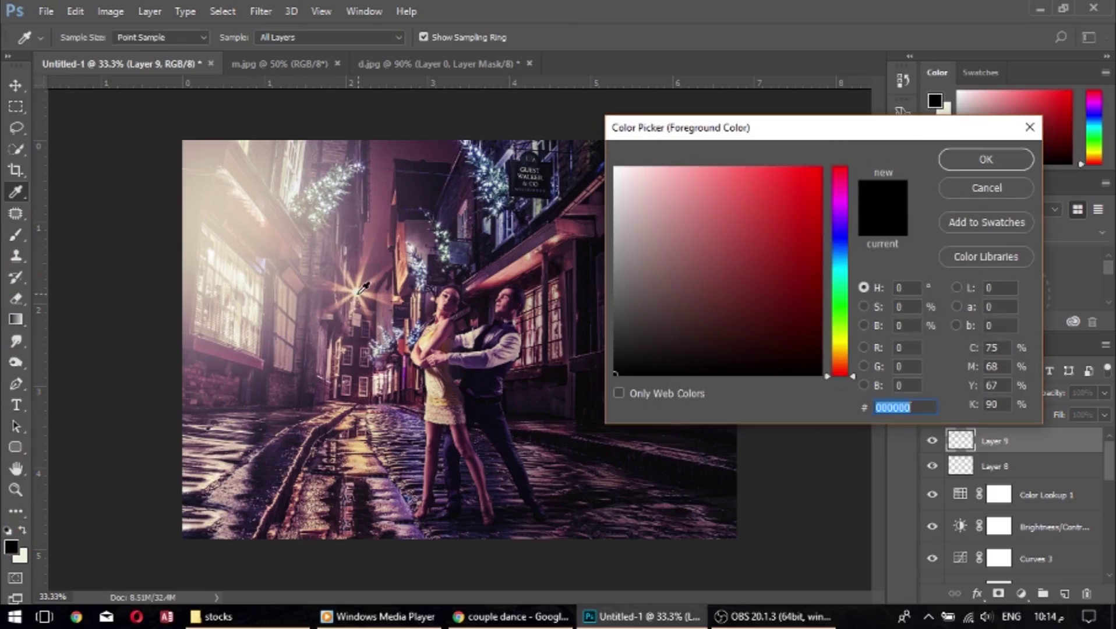
{"action": "left_click", "coordinate": [358, 294]}
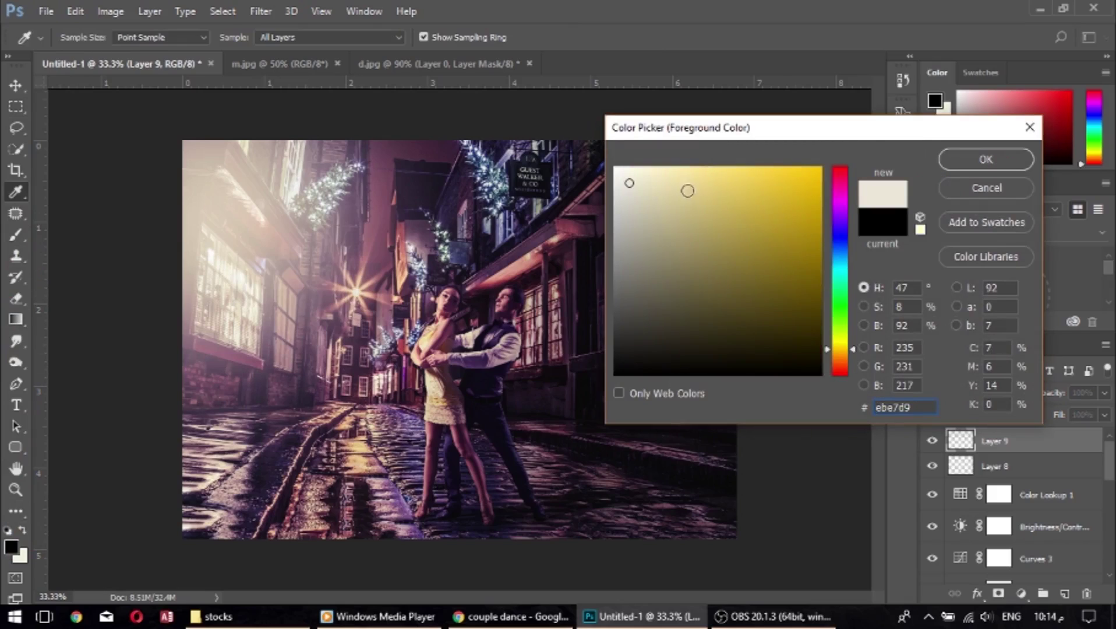
{"action": "left_click_drag", "start_coordinate": [631, 185], "coordinate": [641, 182]}
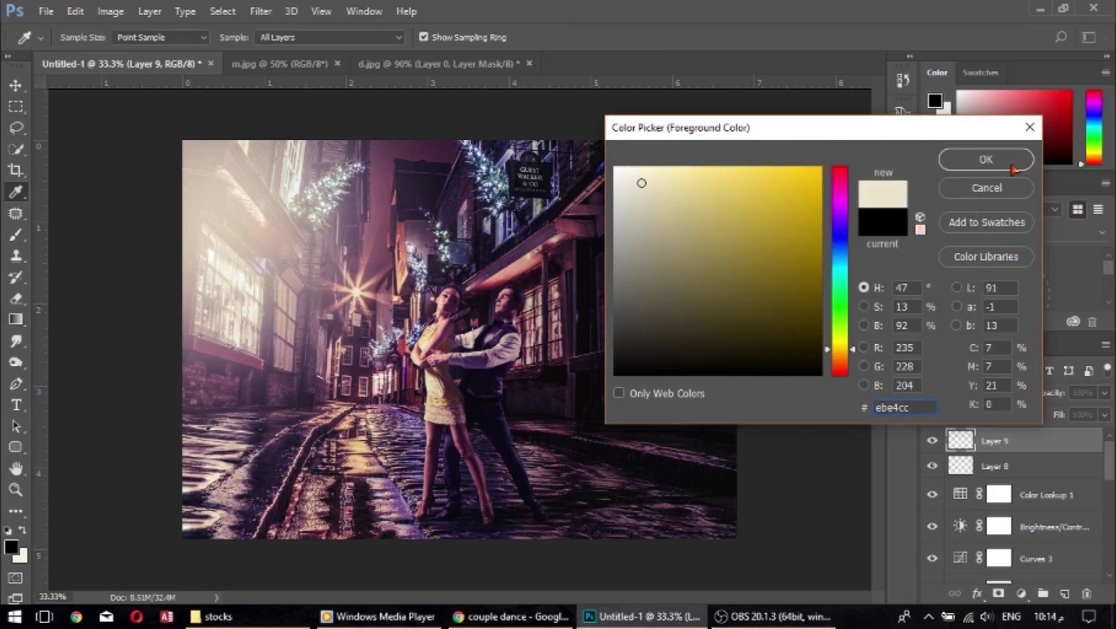
{"action": "left_click_drag", "start_coordinate": [641, 183], "coordinate": [673, 179]}
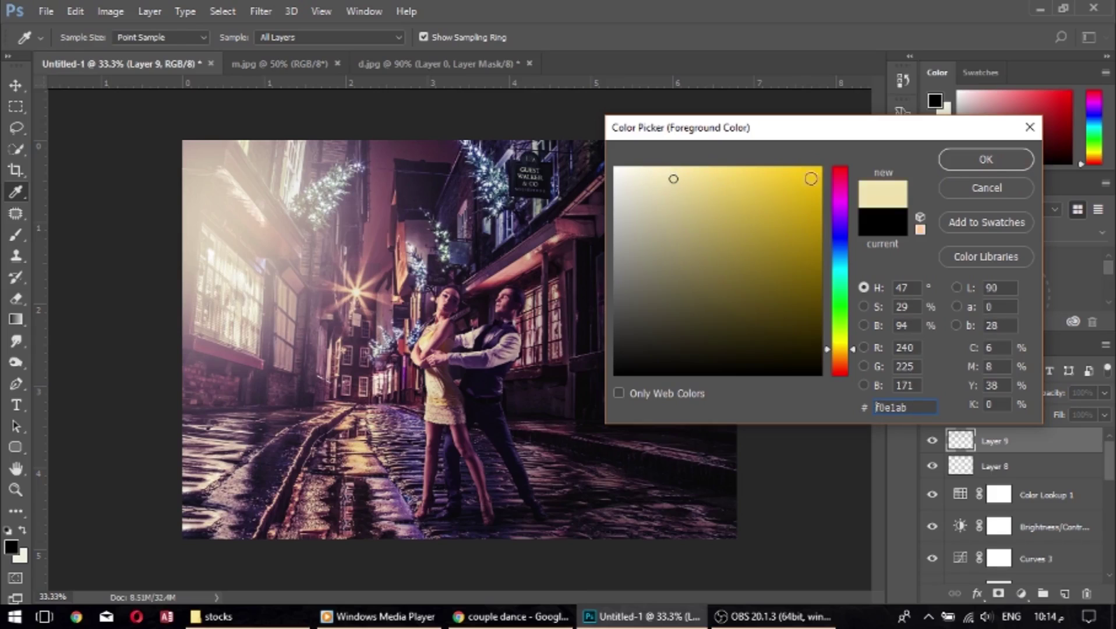
{"action": "left_click", "coordinate": [995, 168]}
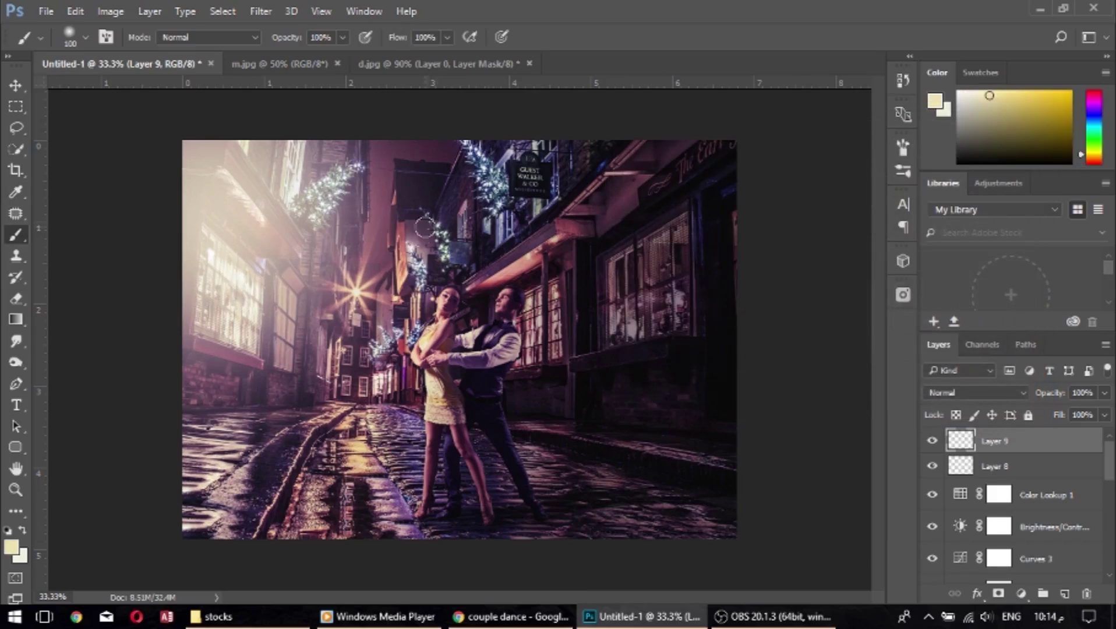
Paint a yellow glow on the street lamp with a 150 brush on Layer 9, blended as Screen.
{"action": "key", "text": "bracketright"}
{"action": "left_click", "coordinate": [357, 294]}
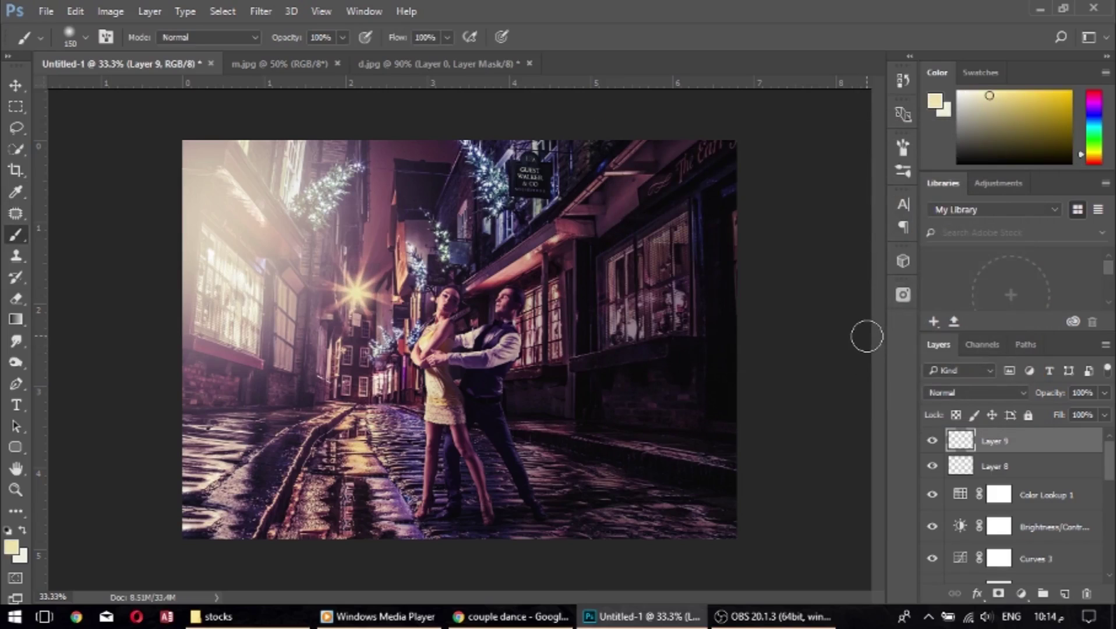
{"action": "key", "text": "bracketright"}
{"action": "key", "text": "bracketright"}
{"action": "key", "text": "bracketright"}
{"action": "key", "text": "bracketright"}
{"action": "left_click", "coordinate": [1001, 393]}
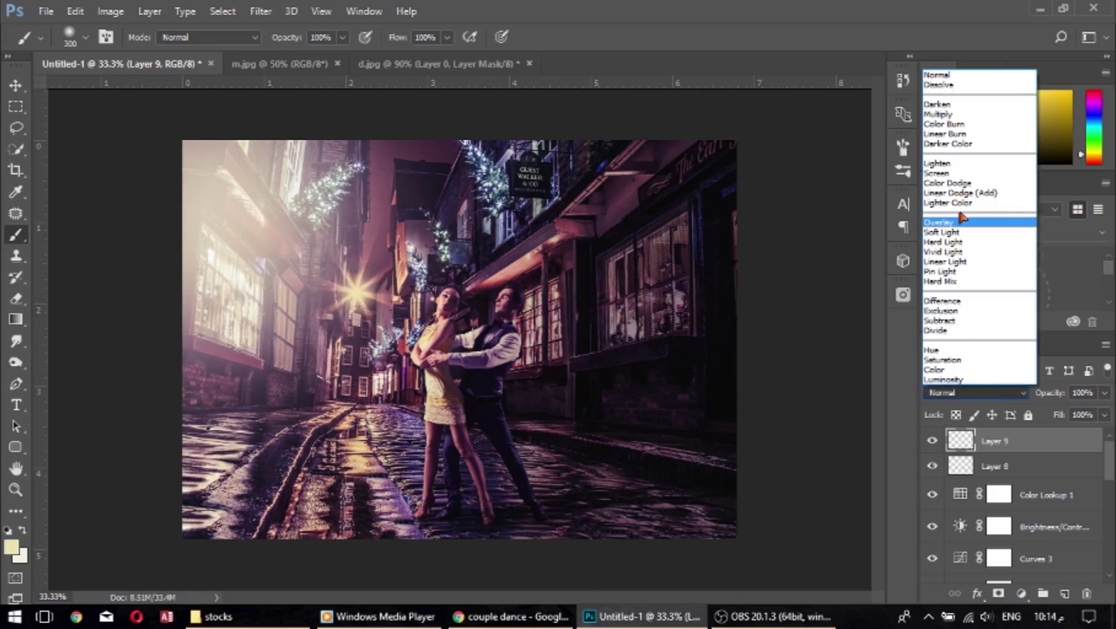
{"action": "left_click", "coordinate": [943, 173]}
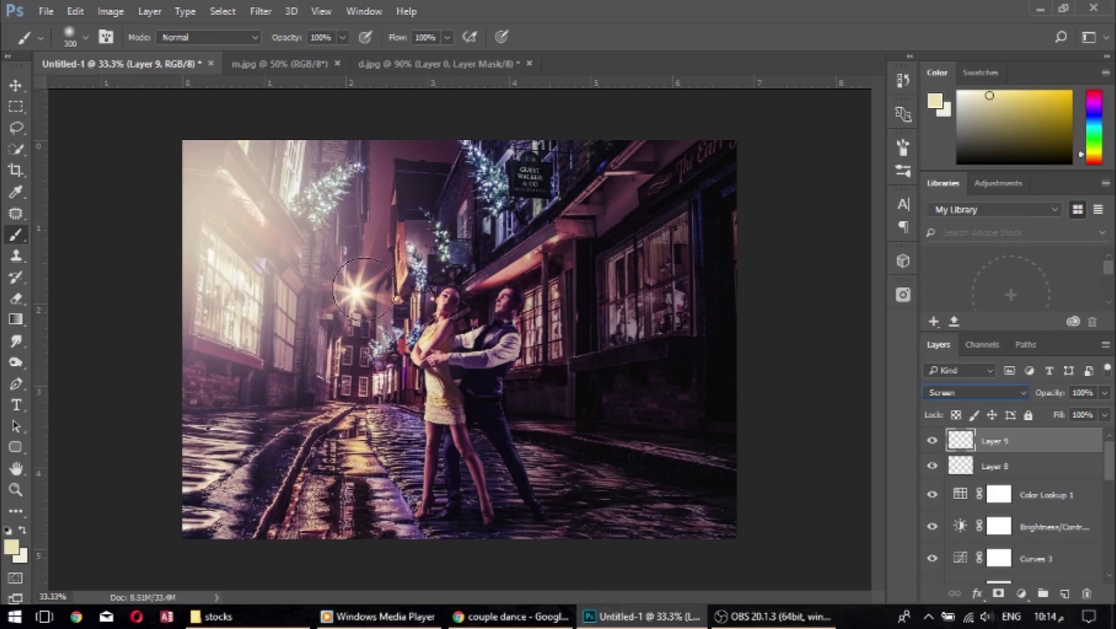
Paint a 400-size yellow dab on new Layer 10 in Soft Light, then add Layer 11.
{"action": "left_click", "coordinate": [1061, 595]}
{"action": "key", "text": "bracketright"}
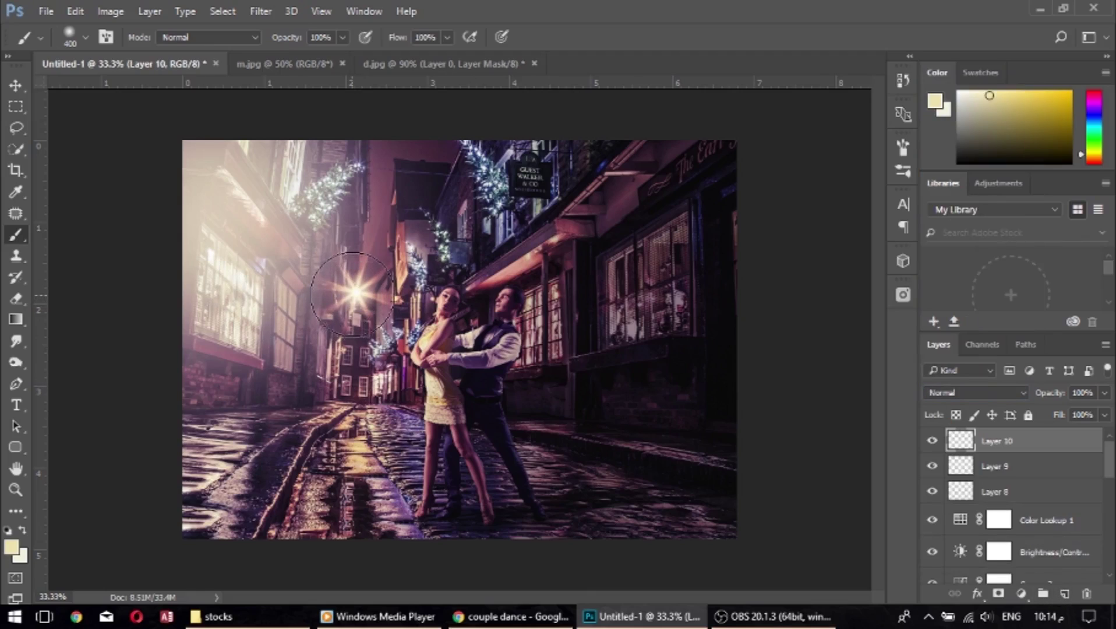
{"action": "left_click", "coordinate": [356, 295]}
{"action": "left_click", "coordinate": [1010, 394]}
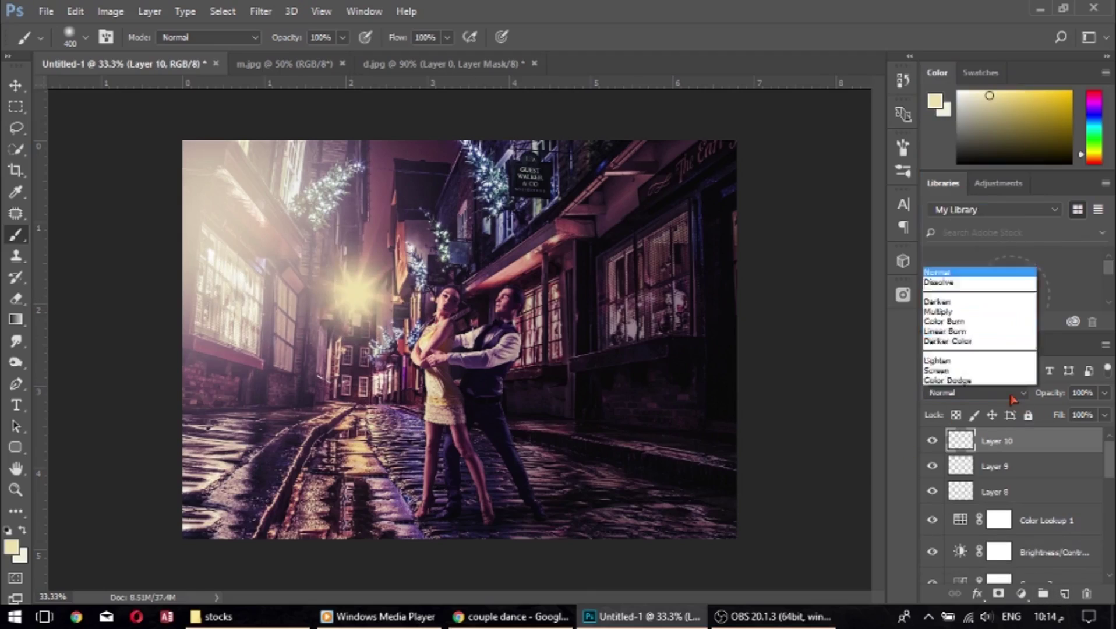
{"action": "left_click", "coordinate": [956, 246]}
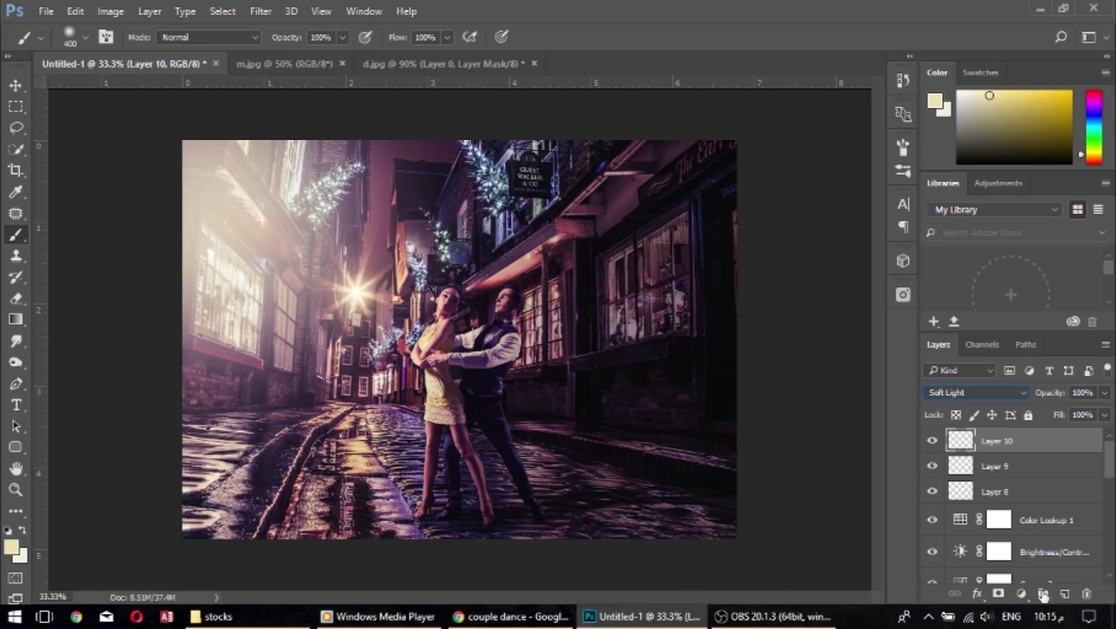
{"action": "left_click", "coordinate": [1064, 593]}
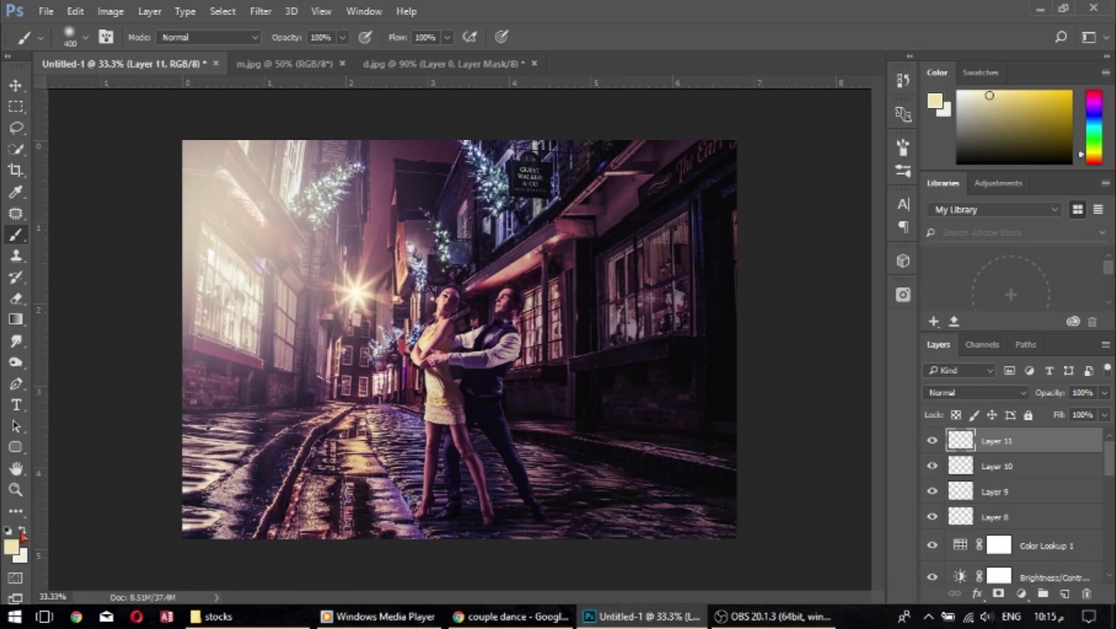
Brush black along the lower-right edge on Layer 11 and set it to 60% opacity.
{"action": "key", "text": "d"}
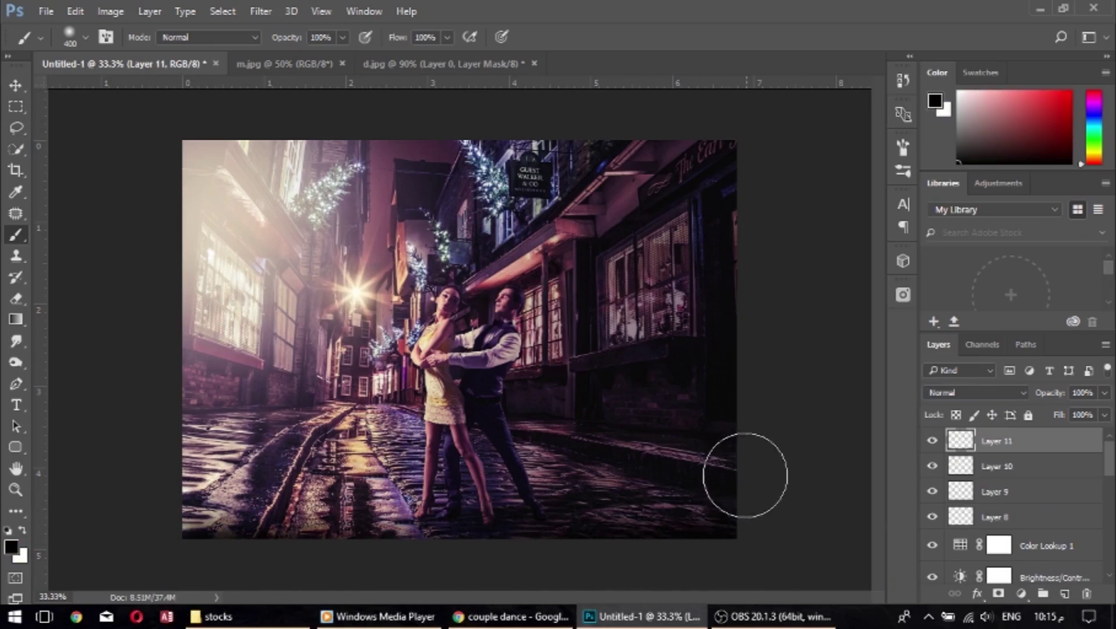
{"action": "left_click_drag", "start_coordinate": [746, 478], "coordinate": [752, 462]}
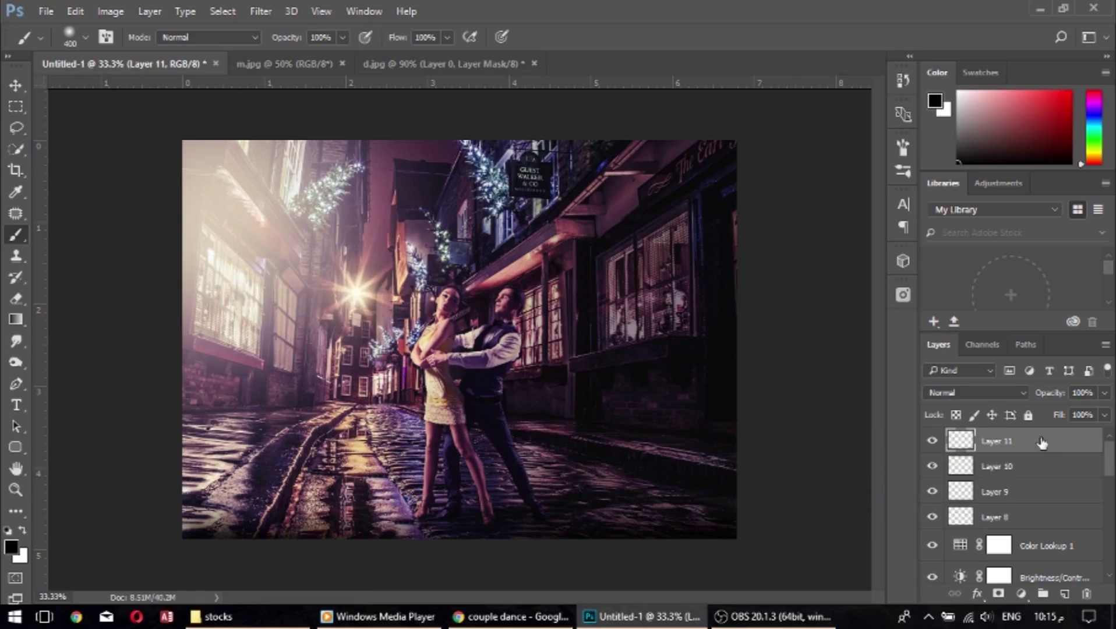
{"action": "left_click", "coordinate": [1104, 393]}
{"action": "left_click_drag", "start_coordinate": [1104, 414], "coordinate": [1073, 415]}
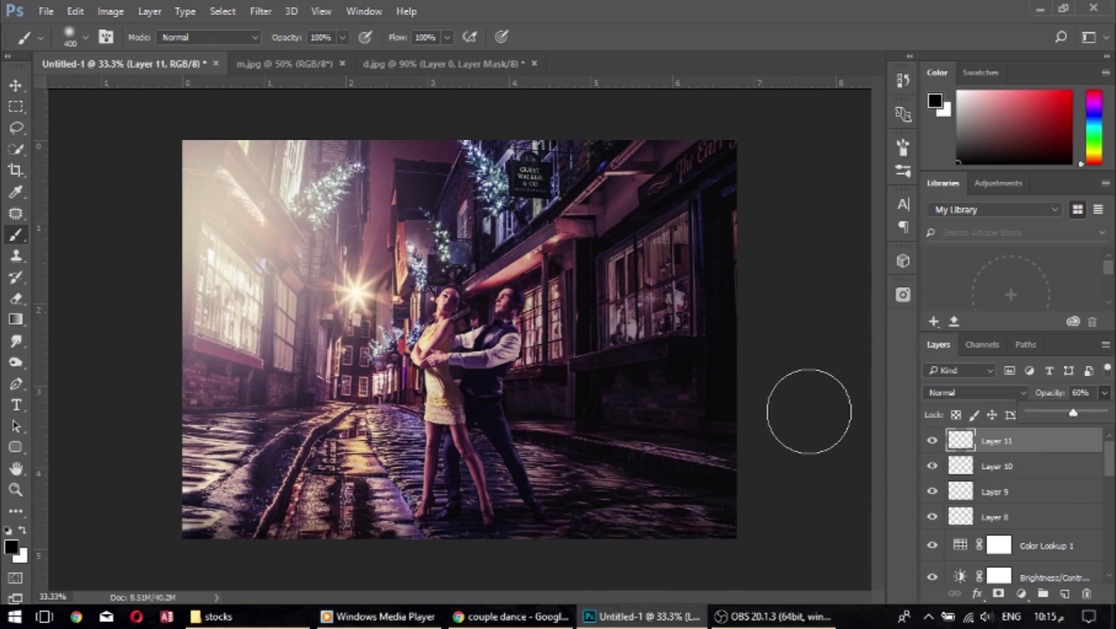
{"action": "left_click", "coordinate": [46, 11]}
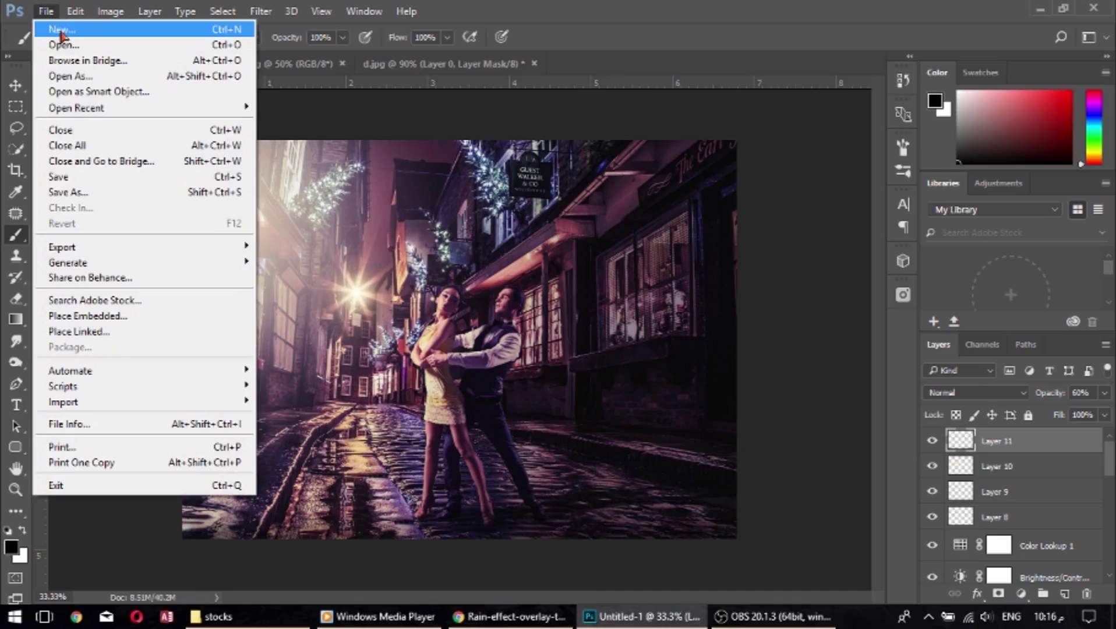
Open the rain overlay texture JPG.
{"action": "left_click", "coordinate": [59, 45]}
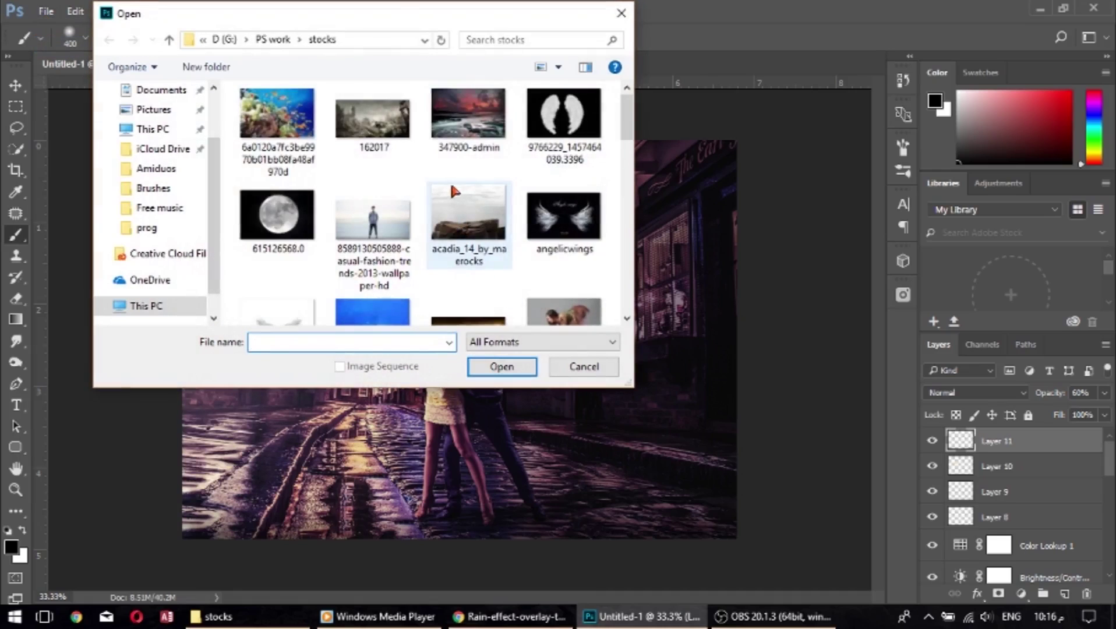
{"action": "scroll", "coordinate": [452, 186], "scroll_direction": "down", "scroll_amount": 3}
{"action": "scroll", "coordinate": [452, 186], "scroll_direction": "down", "scroll_amount": 3}
{"action": "double_click", "coordinate": [277, 125]}
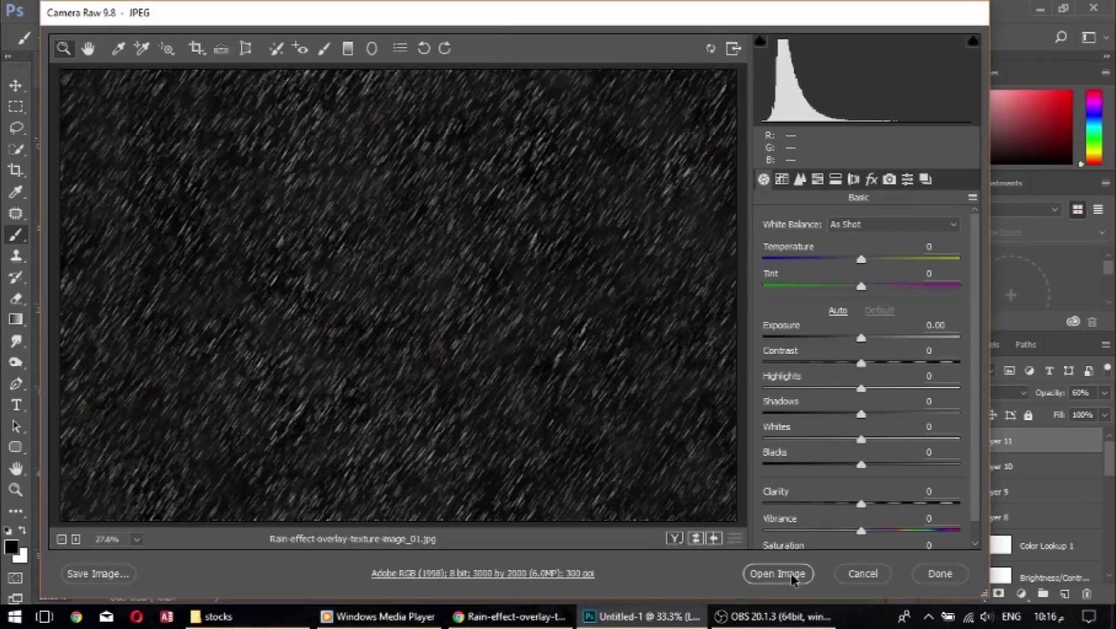
{"action": "left_click", "coordinate": [780, 573]}
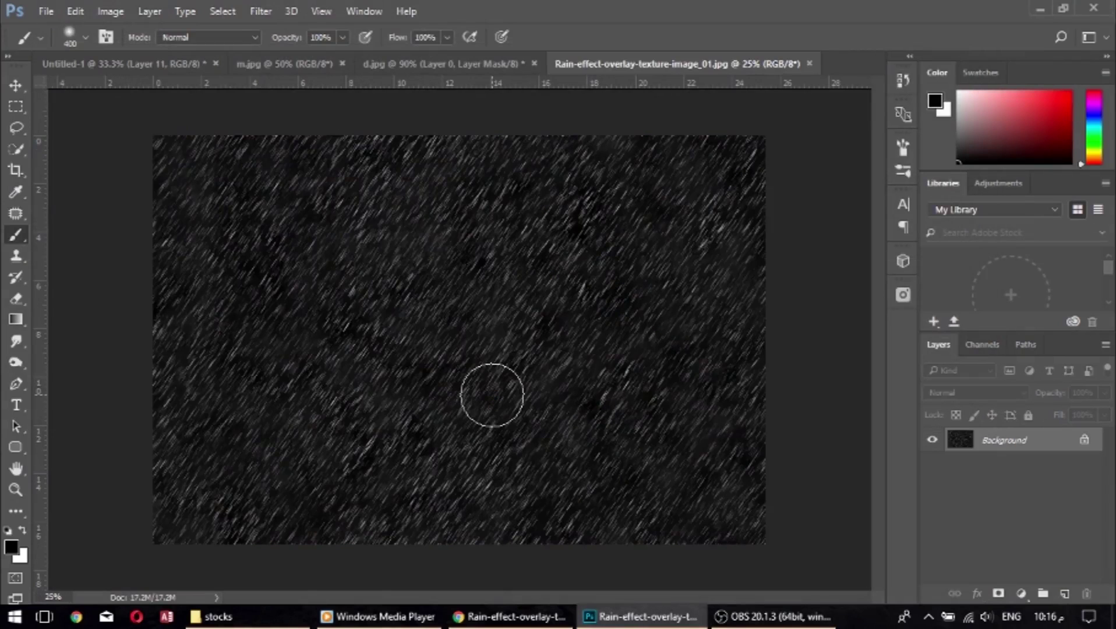
Move the rain image into the Untitled-1 composite as Layer 12, blended as Screen.
{"action": "key", "text": "v"}
{"action": "left_click_drag", "start_coordinate": [466, 303], "coordinate": [142, 70]}
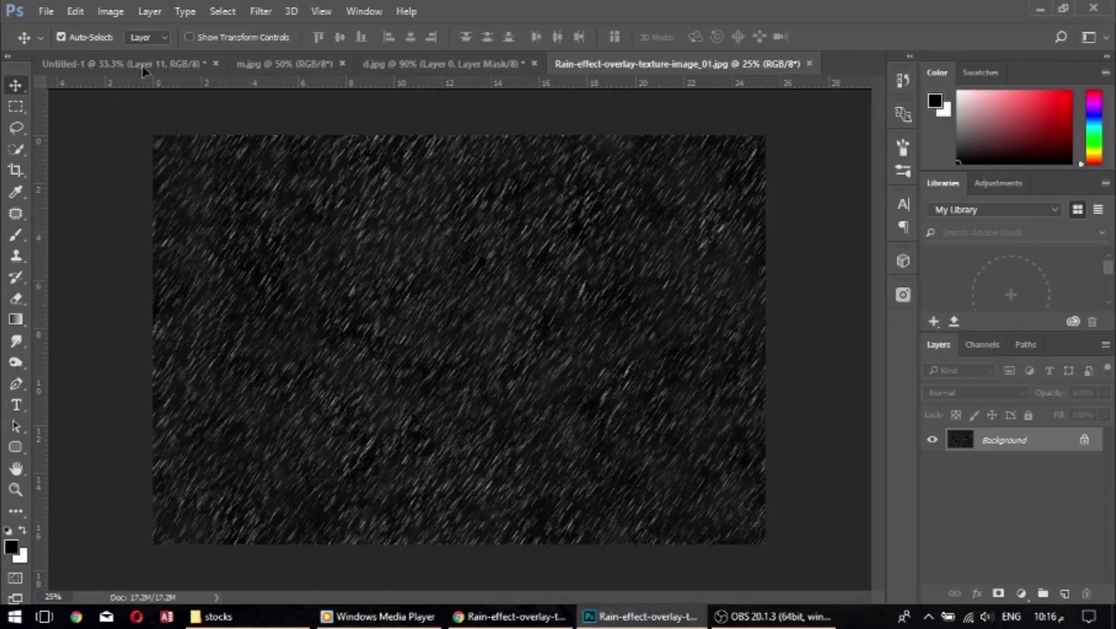
{"action": "left_click_drag", "start_coordinate": [143, 70], "coordinate": [467, 368]}
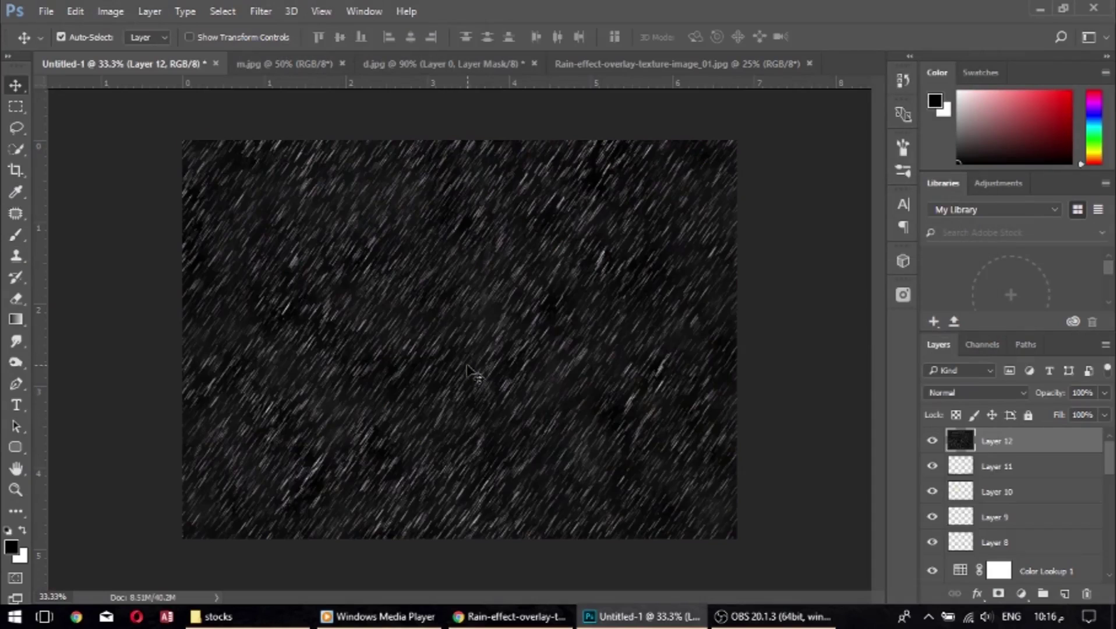
{"action": "left_click", "coordinate": [964, 394]}
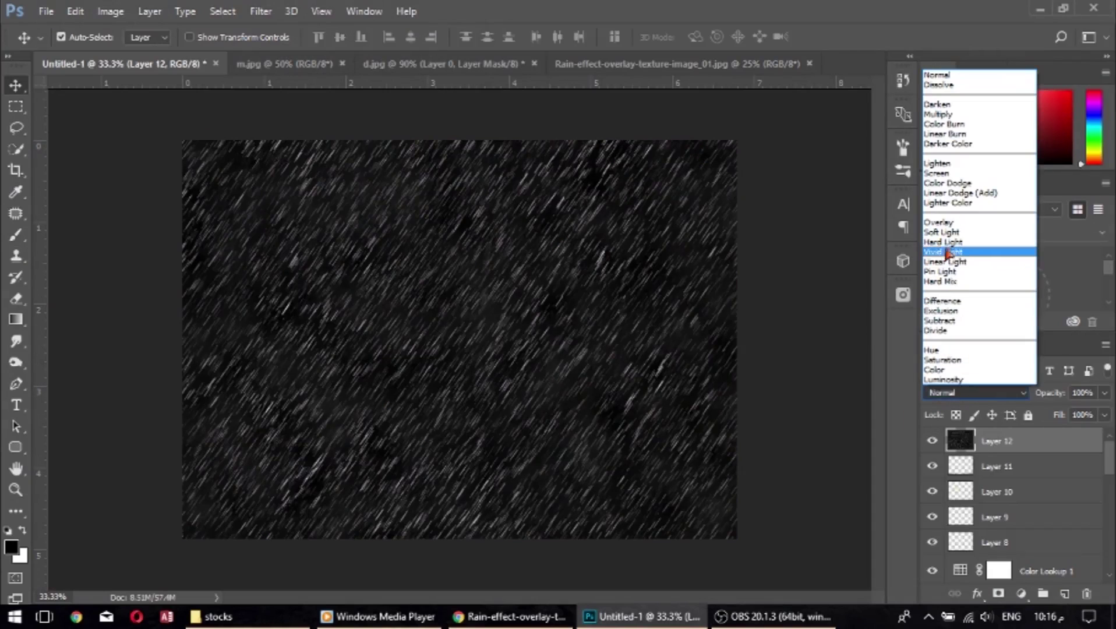
{"action": "left_click", "coordinate": [936, 173]}
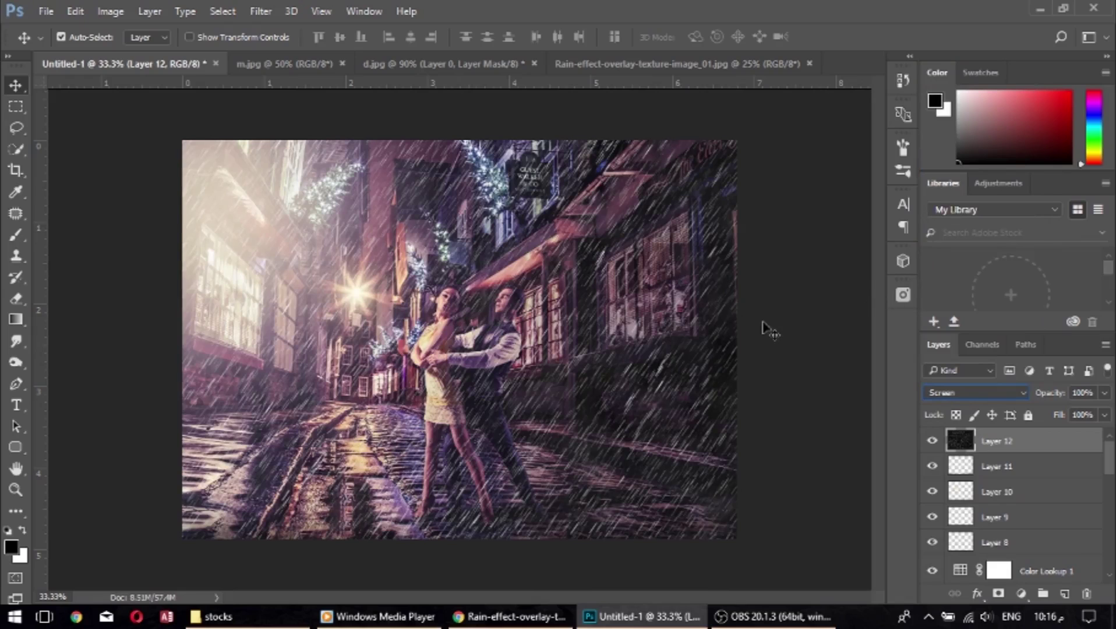
{"action": "key", "text": "ctrl+t"}
Flip the rain layer horizontally and lower its opacity to 60%.
{"action": "right_click", "coordinate": [590, 332]}
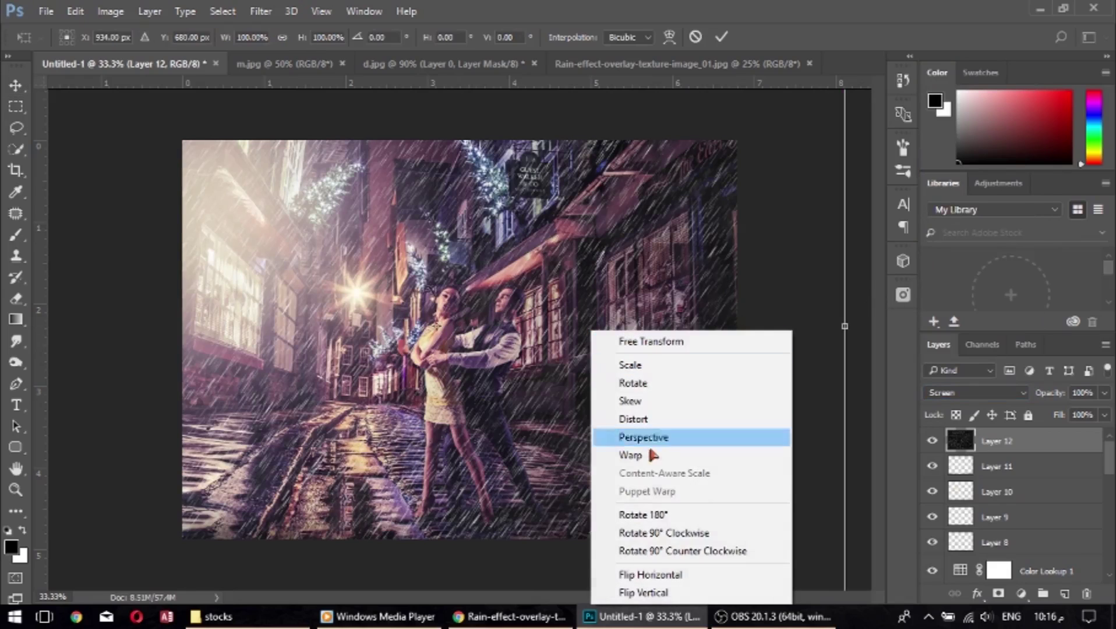
{"action": "left_click", "coordinate": [656, 576]}
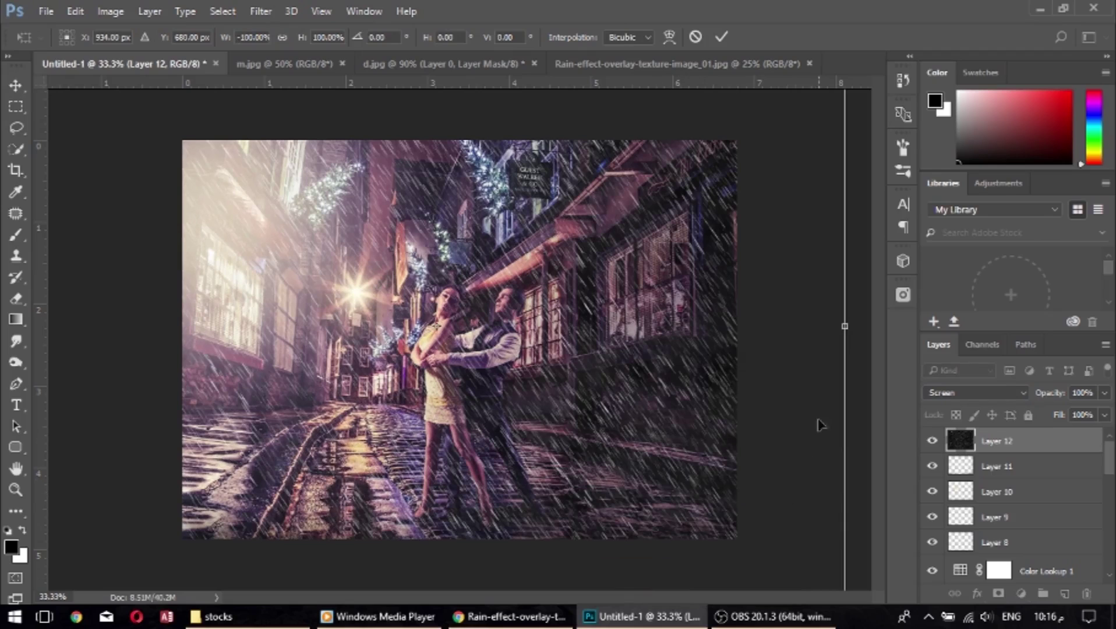
{"action": "left_click", "coordinate": [721, 37]}
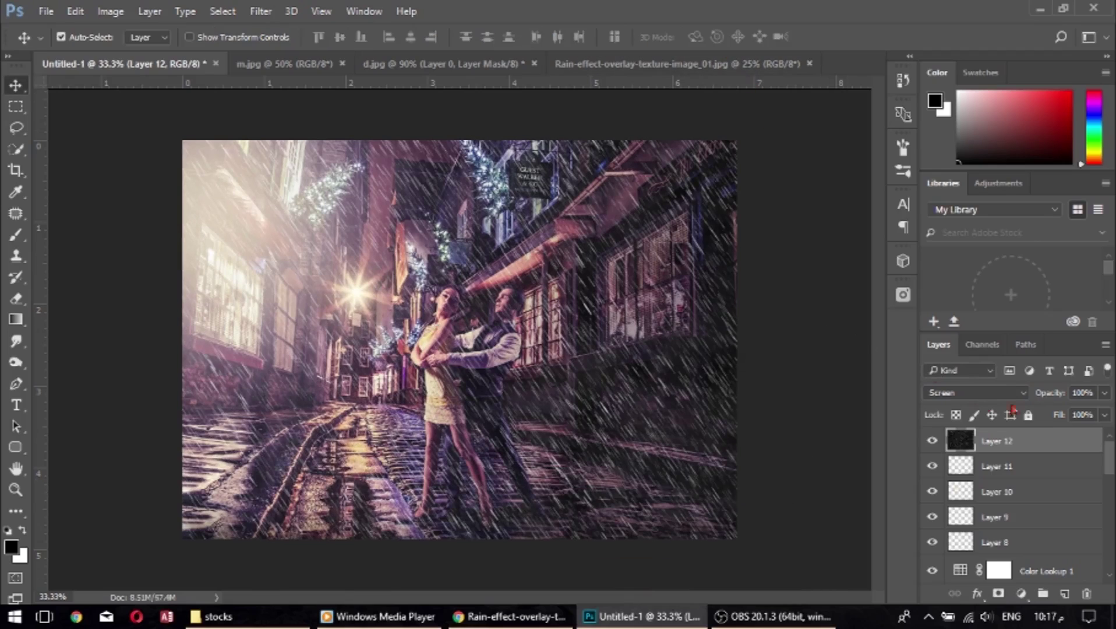
{"action": "left_click", "coordinate": [1103, 394]}
{"action": "left_click_drag", "start_coordinate": [1102, 413], "coordinate": [1074, 414]}
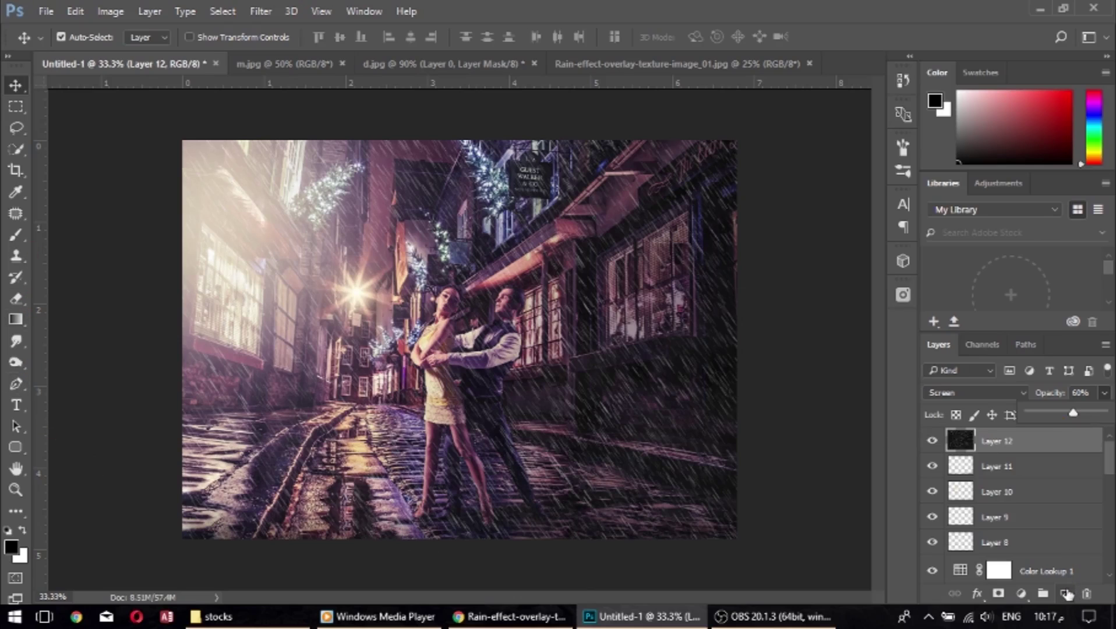
{"action": "left_click", "coordinate": [1065, 593]}
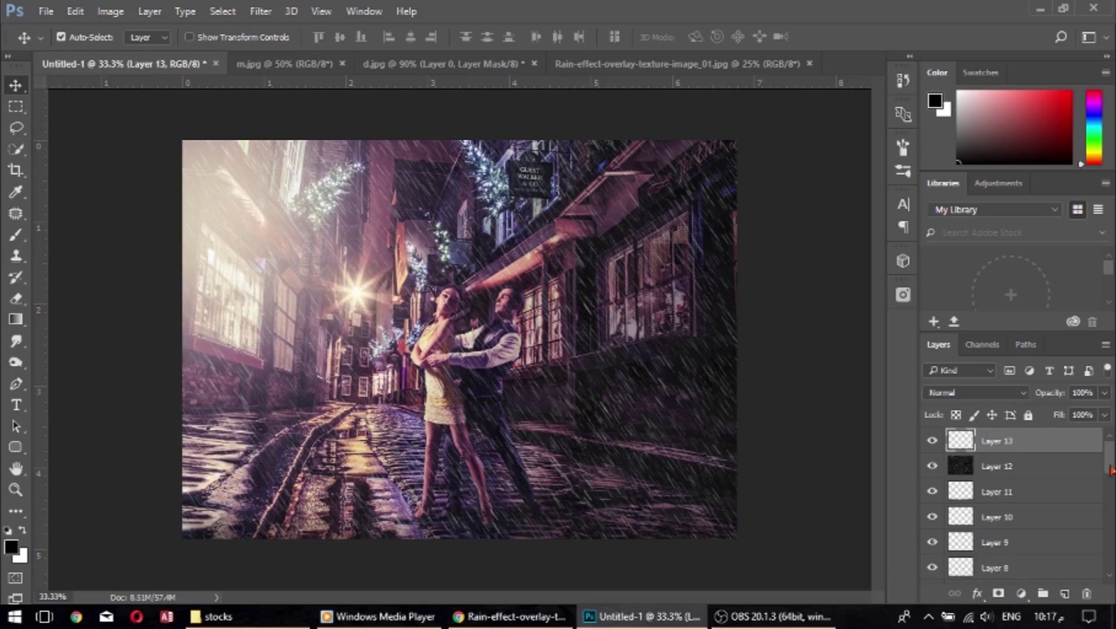
{"action": "scroll", "coordinate": [1110, 471], "scroll_direction": "down", "scroll_amount": 5}
{"action": "scroll", "coordinate": [1095, 483], "scroll_direction": "down", "scroll_amount": 5}
{"action": "scroll", "coordinate": [1083, 491], "scroll_direction": "down", "scroll_amount": 5}
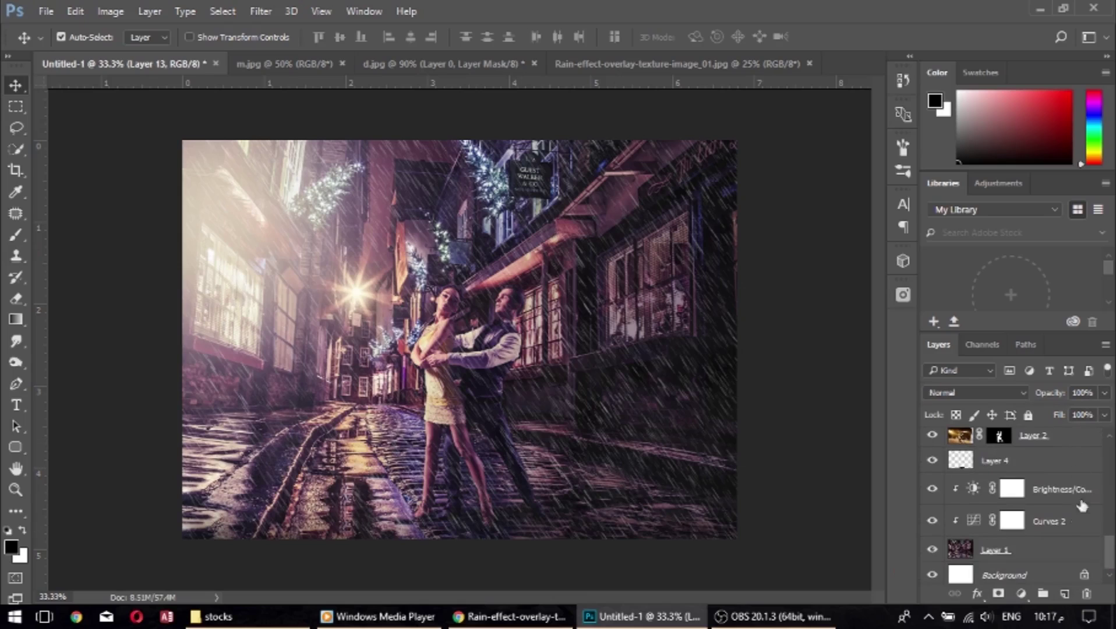
{"action": "left_click", "coordinate": [1064, 557]}
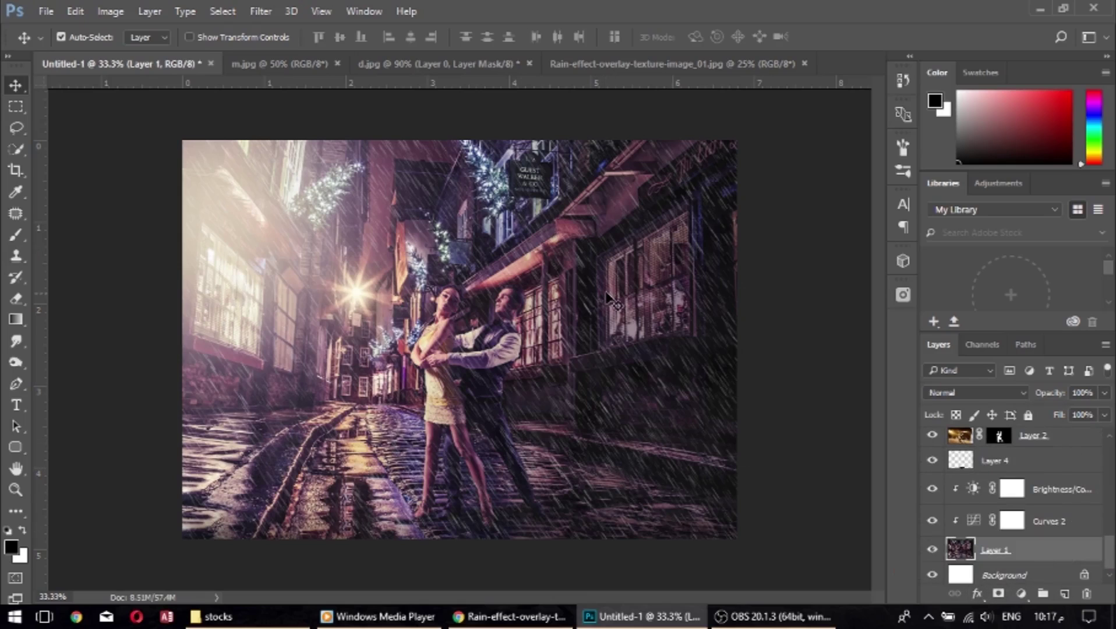
{"action": "key", "text": "g"}
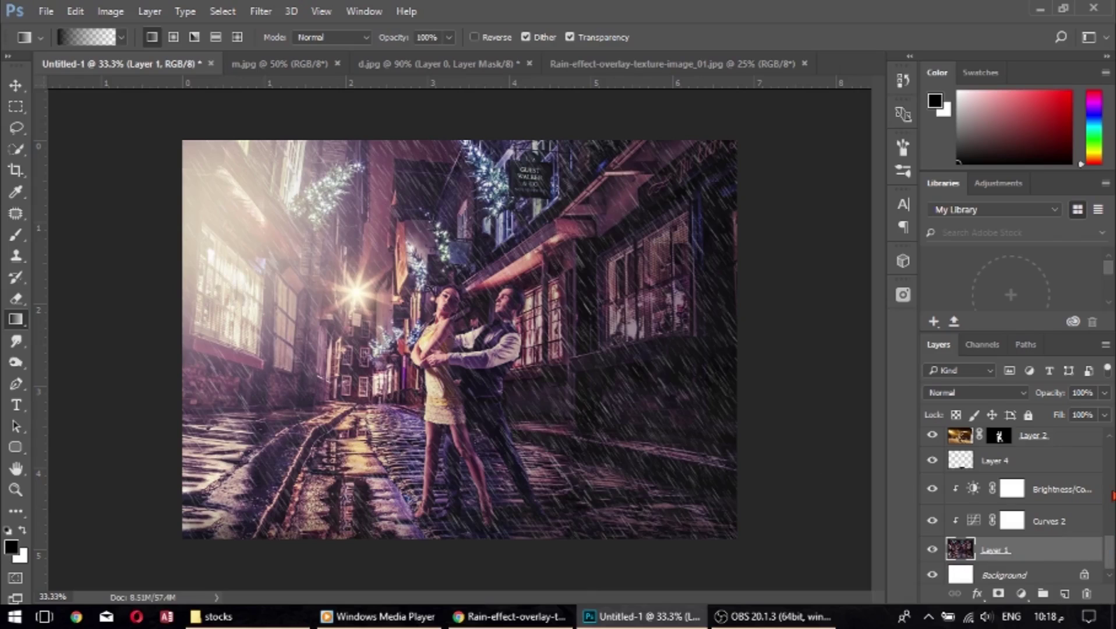
{"action": "scroll", "coordinate": [1111, 495], "scroll_direction": "up", "scroll_amount": 3}
{"action": "scroll", "coordinate": [1110, 471], "scroll_direction": "up", "scroll_amount": 3}
{"action": "scroll", "coordinate": [1109, 448], "scroll_direction": "up", "scroll_amount": 3}
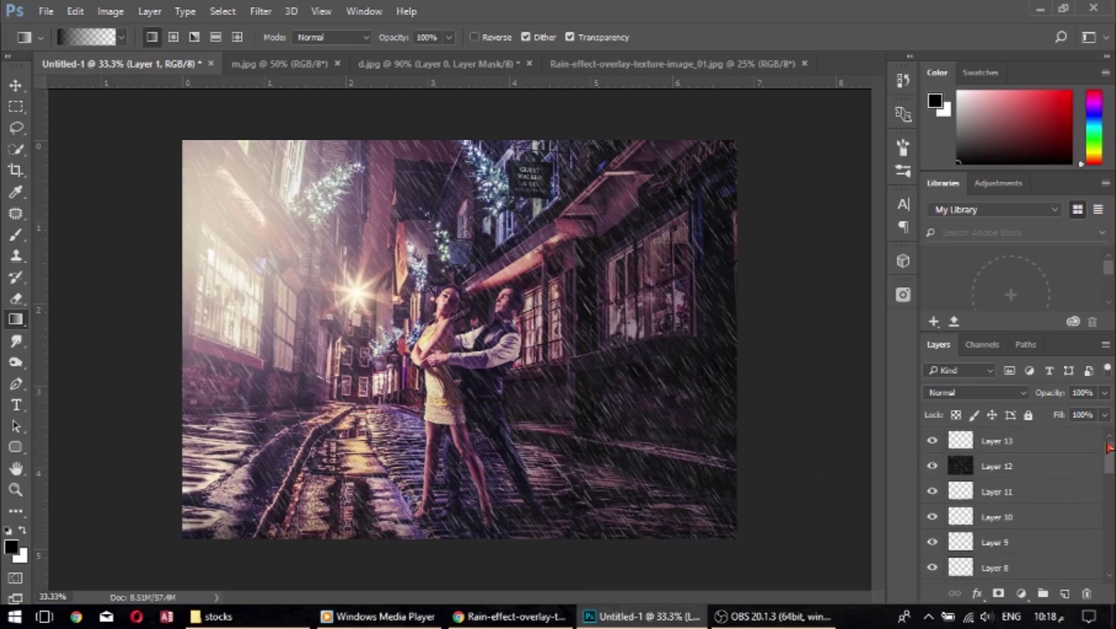
{"action": "left_click", "coordinate": [1049, 476]}
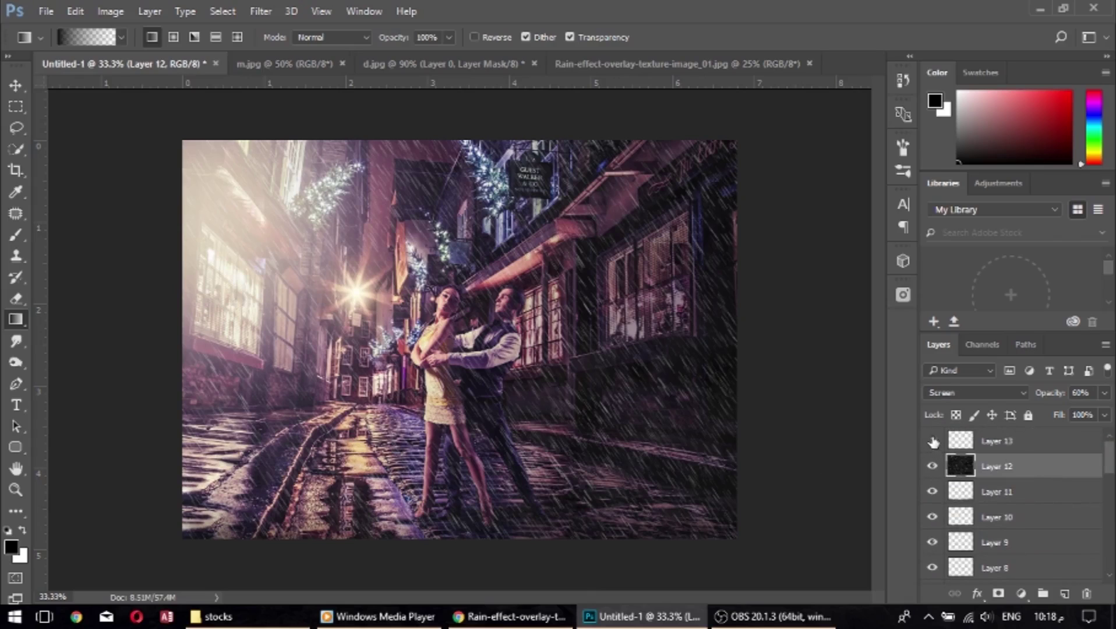
{"action": "left_click", "coordinate": [1023, 444]}
{"action": "scroll", "coordinate": [1024, 447], "scroll_direction": "down", "scroll_amount": 1}
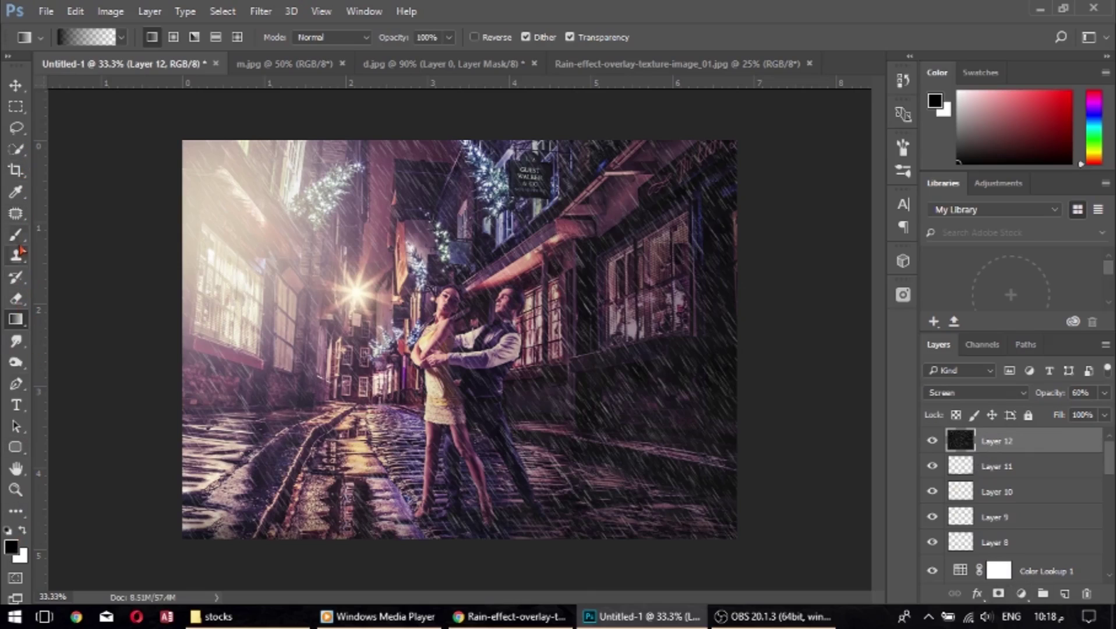
{"action": "left_click", "coordinate": [21, 241]}
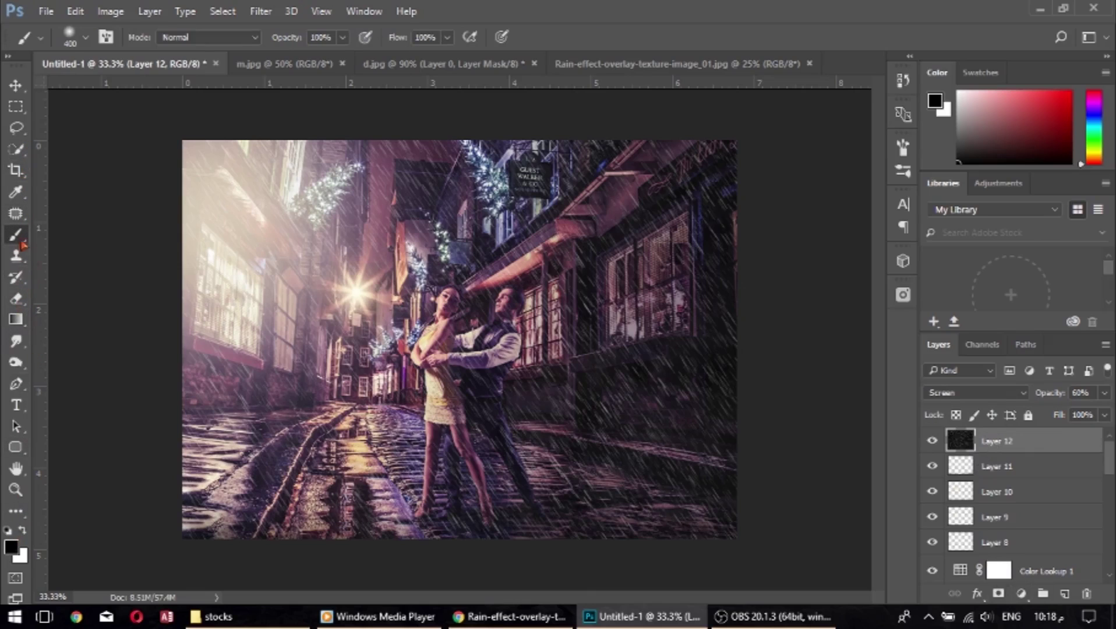
Mask rain Layer 12 with a large 22% black brush over the lower street, then add Layer 13.
{"action": "left_click", "coordinate": [998, 593]}
{"action": "key", "text": "bracketright"}
{"action": "key", "text": "bracketright"}
{"action": "key", "text": "bracketright"}
{"action": "key", "text": "2"}
{"action": "key", "text": "2"}
{"action": "mouse_move", "coordinate": [709, 534]}
{"action": "left_mouse_down"}
{"action": "mouse_move", "coordinate": [199, 224]}
{"action": "mouse_move", "coordinate": [468, 406]}
{"action": "mouse_move", "coordinate": [511, 356]}
{"action": "left_mouse_up"}
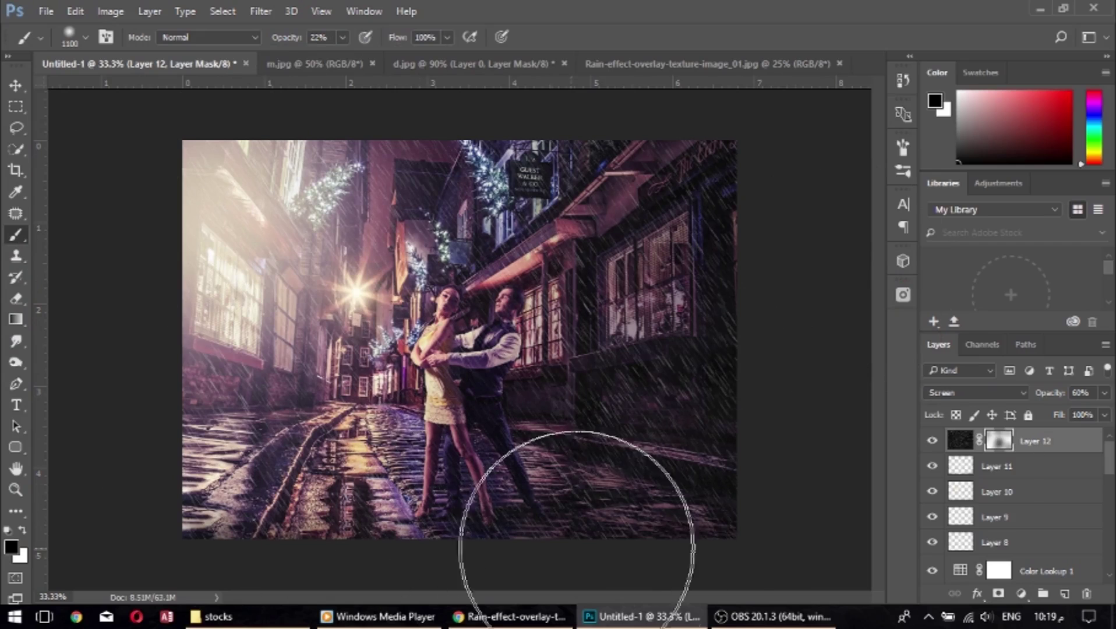
{"action": "key", "text": "ctrl+shift+alt+n"}
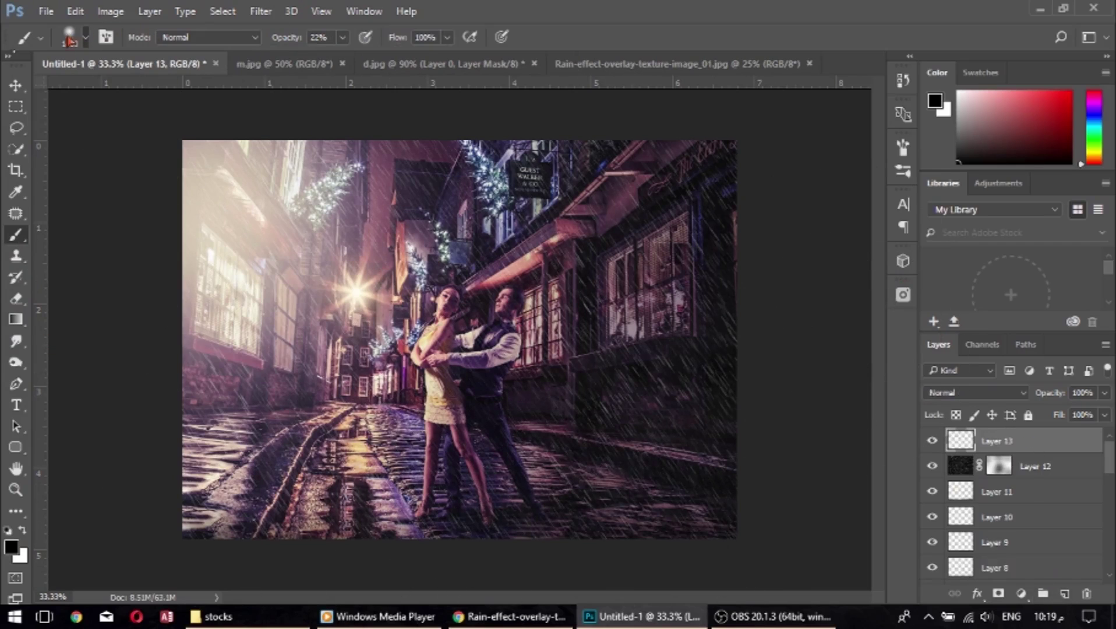
Pick the small 24 px brush preset and enlarge it to 300 px.
{"action": "left_click", "coordinate": [85, 36]}
{"action": "left_click", "coordinate": [165, 298]}
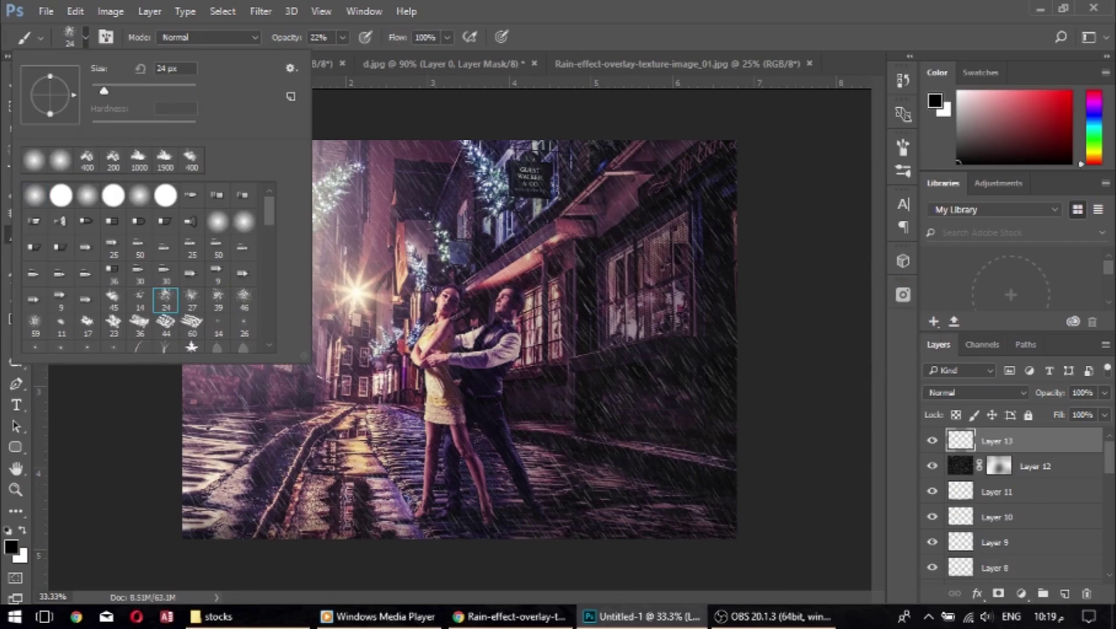
{"action": "key", "text": "Return"}
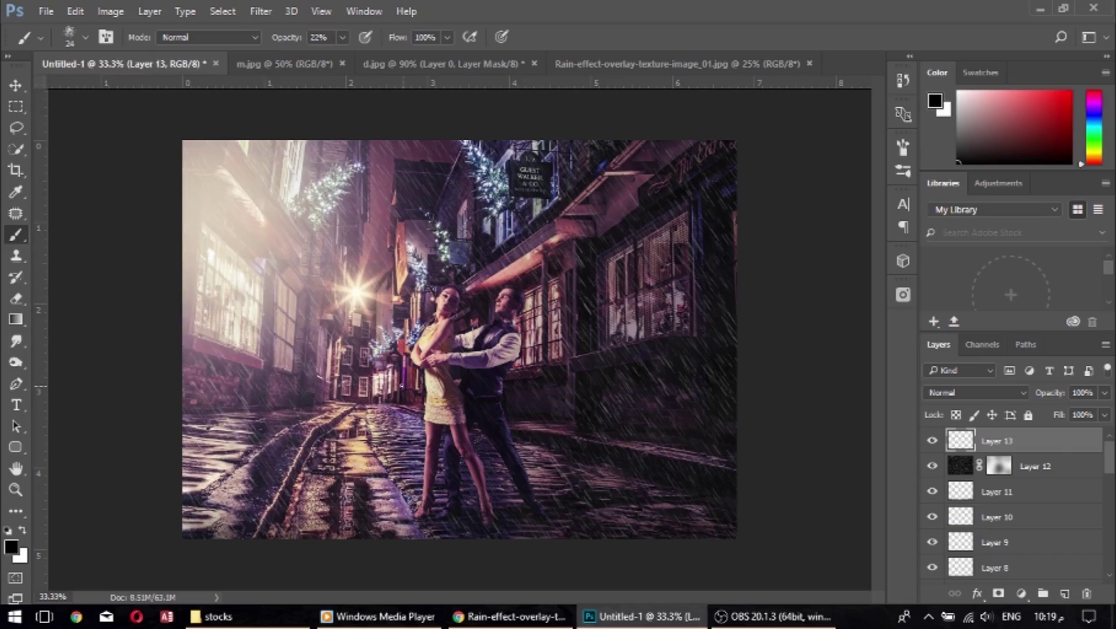
{"action": "key", "text": "bracketright"}
{"action": "key", "text": "bracketright"}
{"action": "key", "text": "bracketright"}
Try the 300 px, 500 px and 800 px brush presets.
{"action": "left_click", "coordinate": [85, 37]}
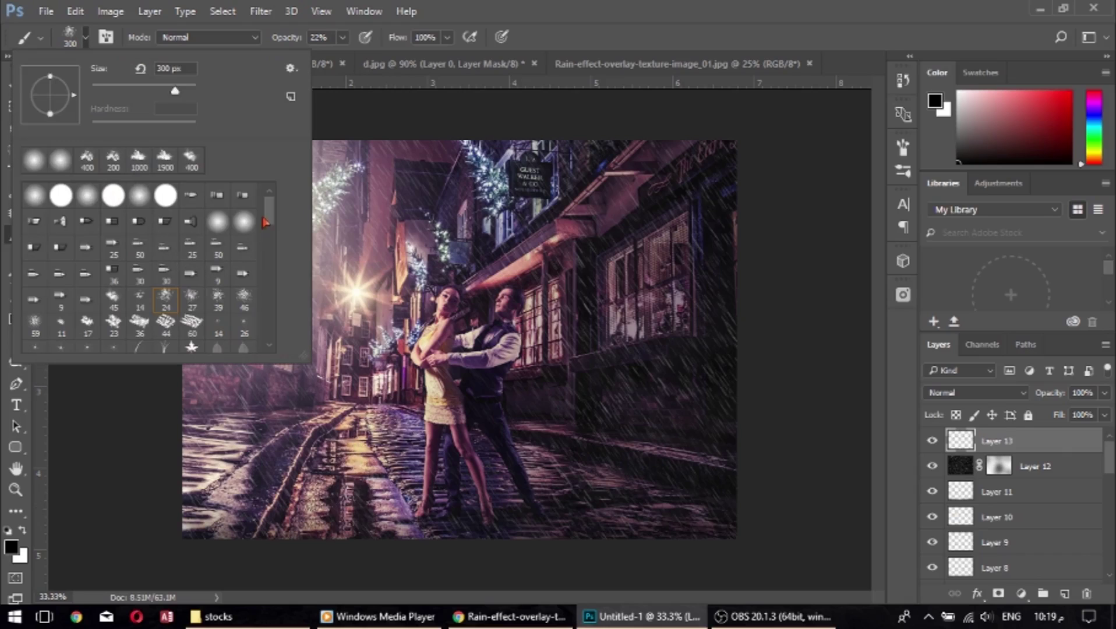
{"action": "left_click_drag", "start_coordinate": [265, 223], "coordinate": [271, 292]}
{"action": "left_click", "coordinate": [35, 272]}
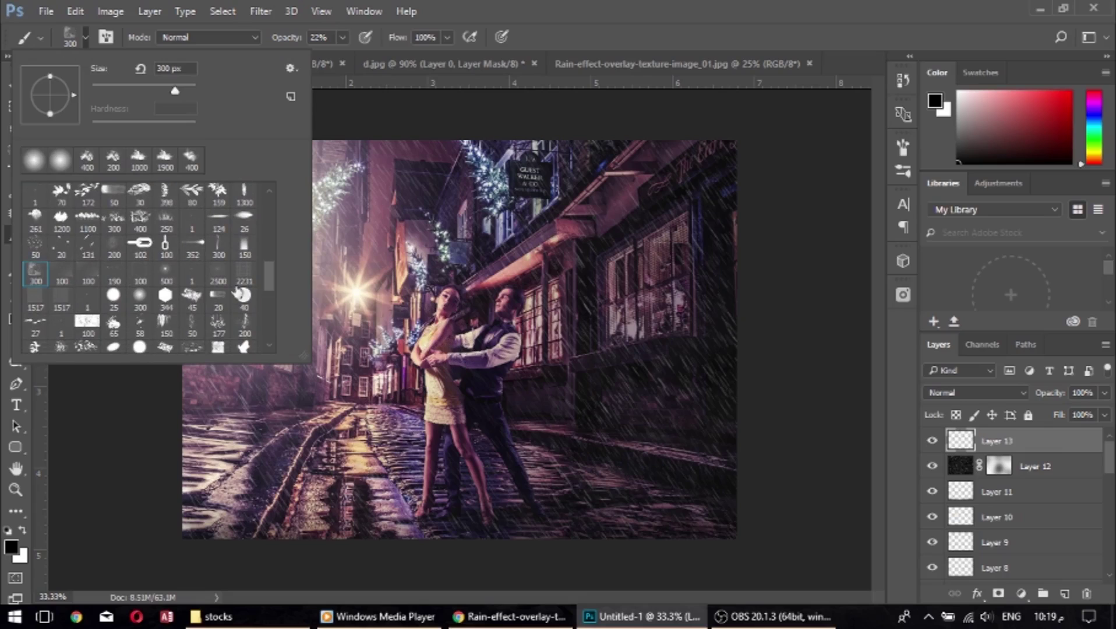
{"action": "left_click_drag", "start_coordinate": [268, 279], "coordinate": [269, 299]}
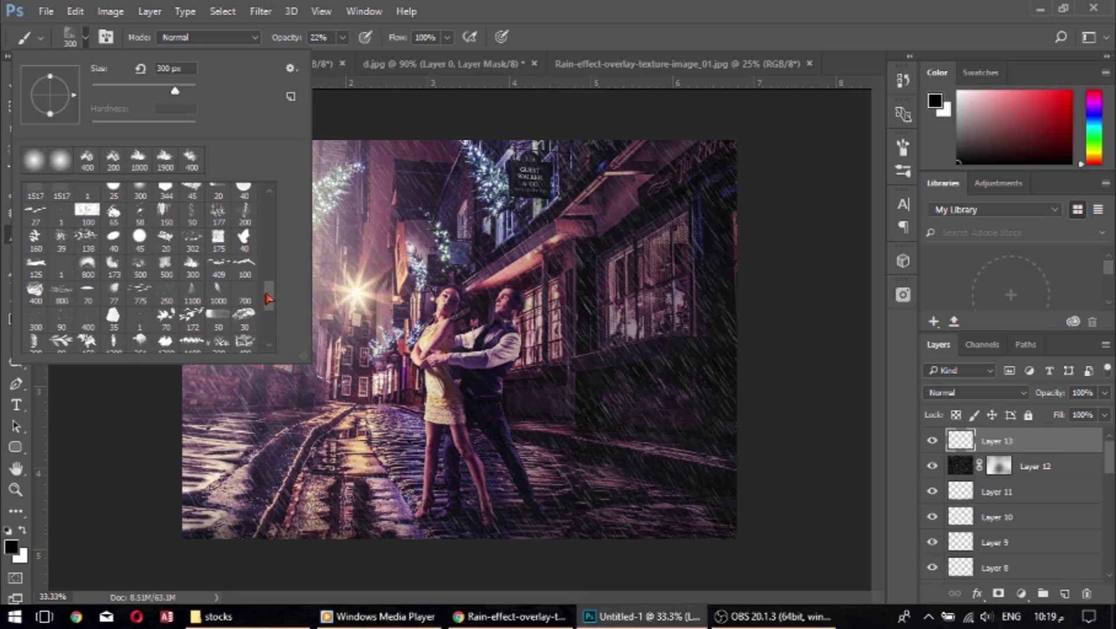
{"action": "left_click", "coordinate": [138, 268]}
{"action": "left_click_drag", "start_coordinate": [272, 299], "coordinate": [271, 315]}
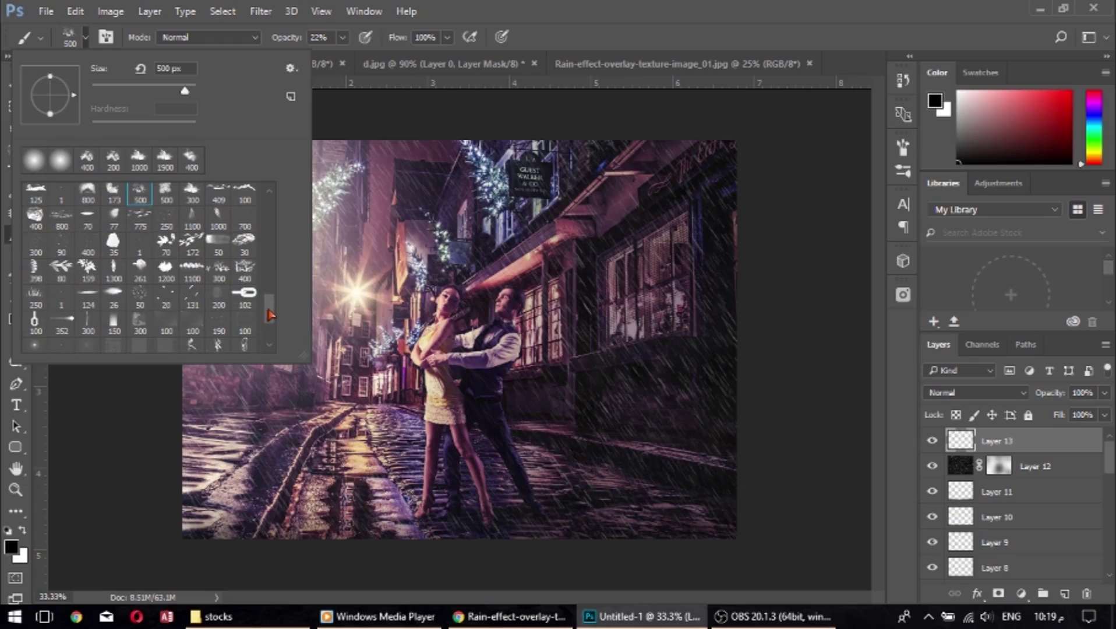
{"action": "left_click", "coordinate": [61, 219]}
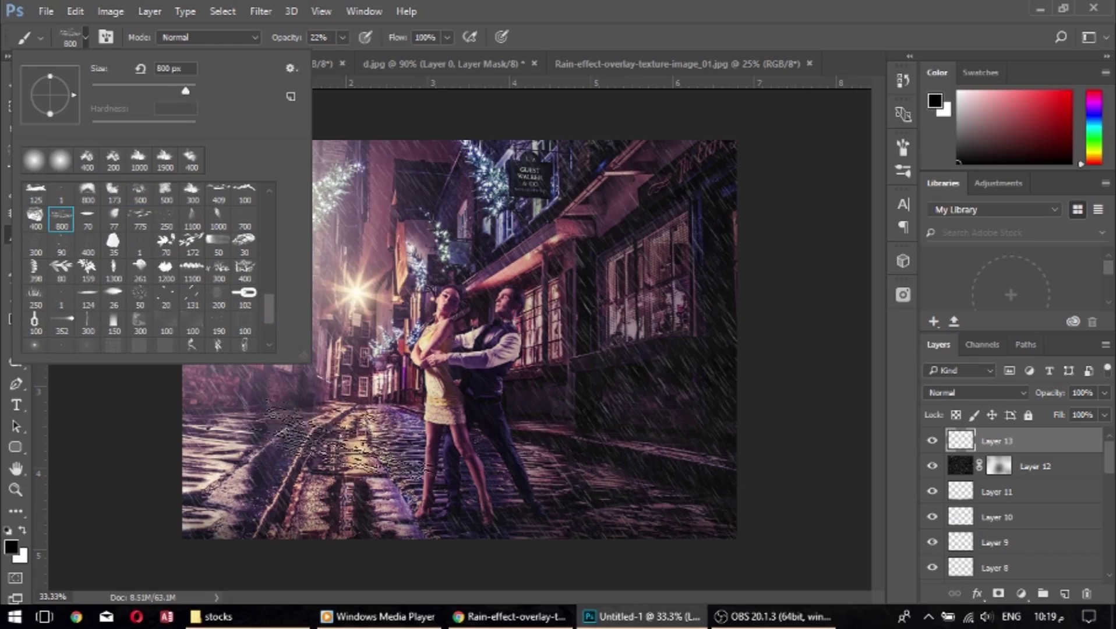
{"action": "left_click_drag", "start_coordinate": [269, 314], "coordinate": [269, 338]}
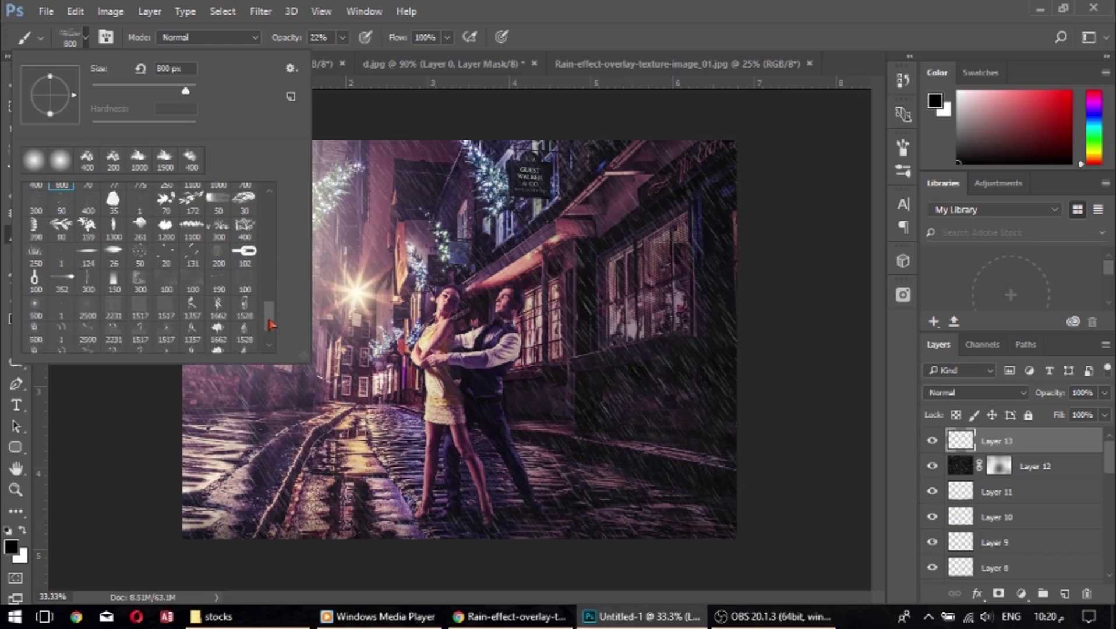
Compare the 1517 px, 300 px and 420 px presets, then settle on the 50 px scatter brush.
{"action": "left_click", "coordinate": [138, 260]}
{"action": "left_click", "coordinate": [140, 235]}
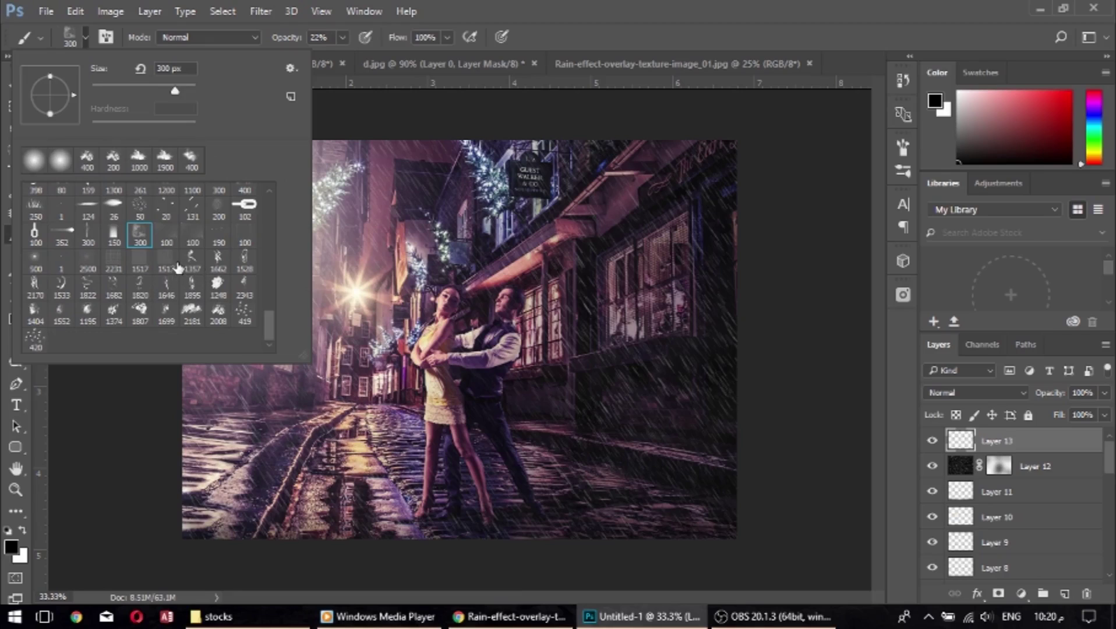
{"action": "left_click", "coordinate": [46, 345]}
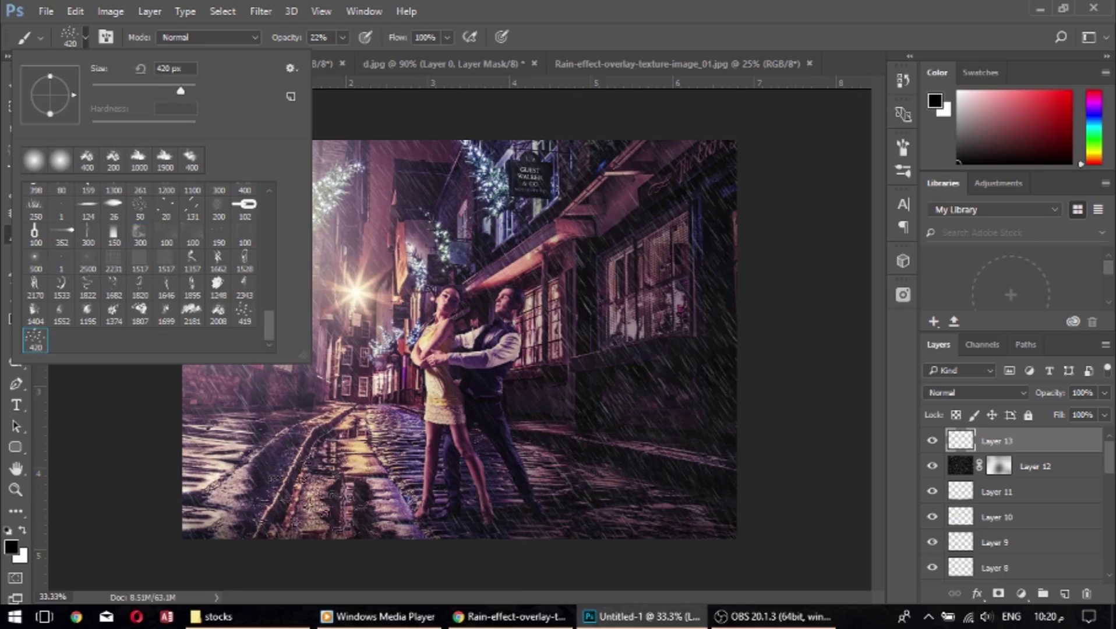
{"action": "scroll", "coordinate": [178, 325], "scroll_direction": "up", "scroll_amount": 1}
{"action": "scroll", "coordinate": [178, 323], "scroll_direction": "up", "scroll_amount": 1}
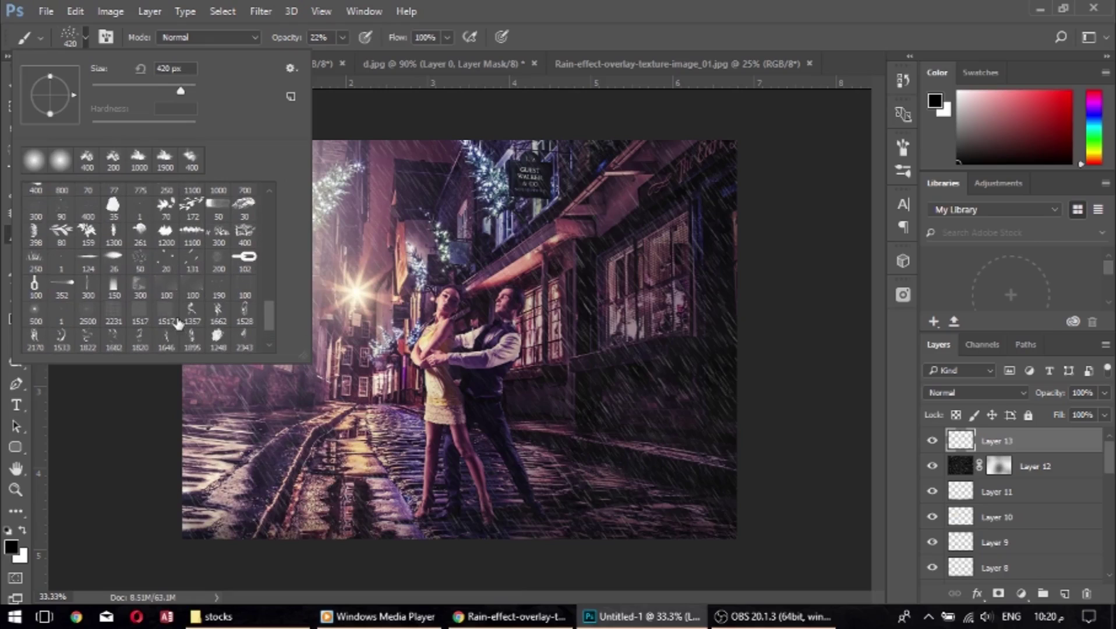
{"action": "left_click", "coordinate": [140, 263]}
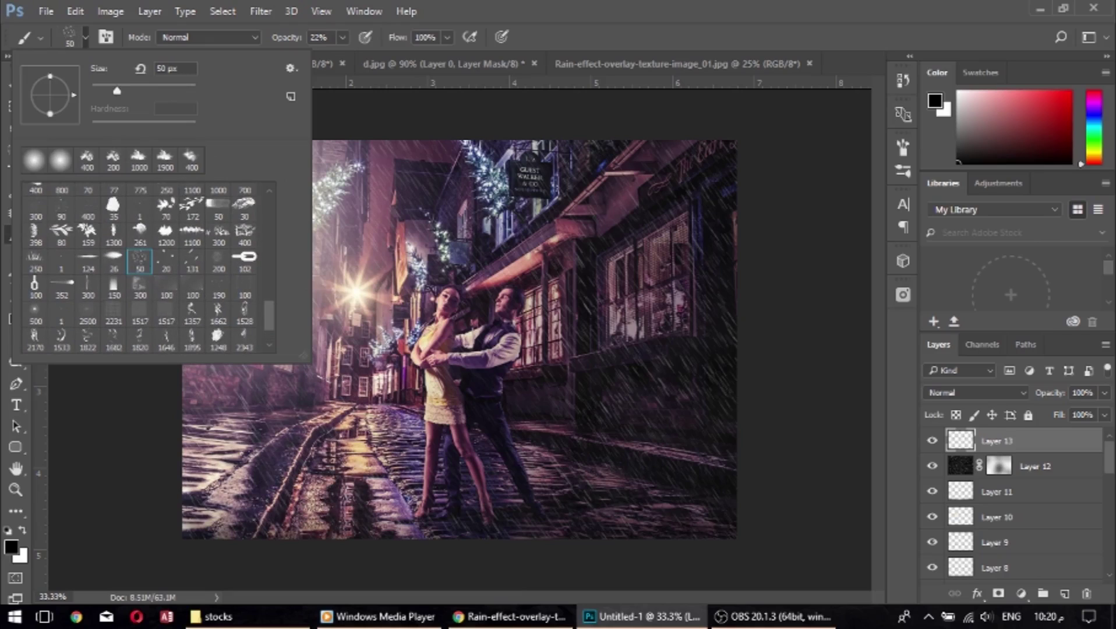
{"action": "key", "text": "Return"}
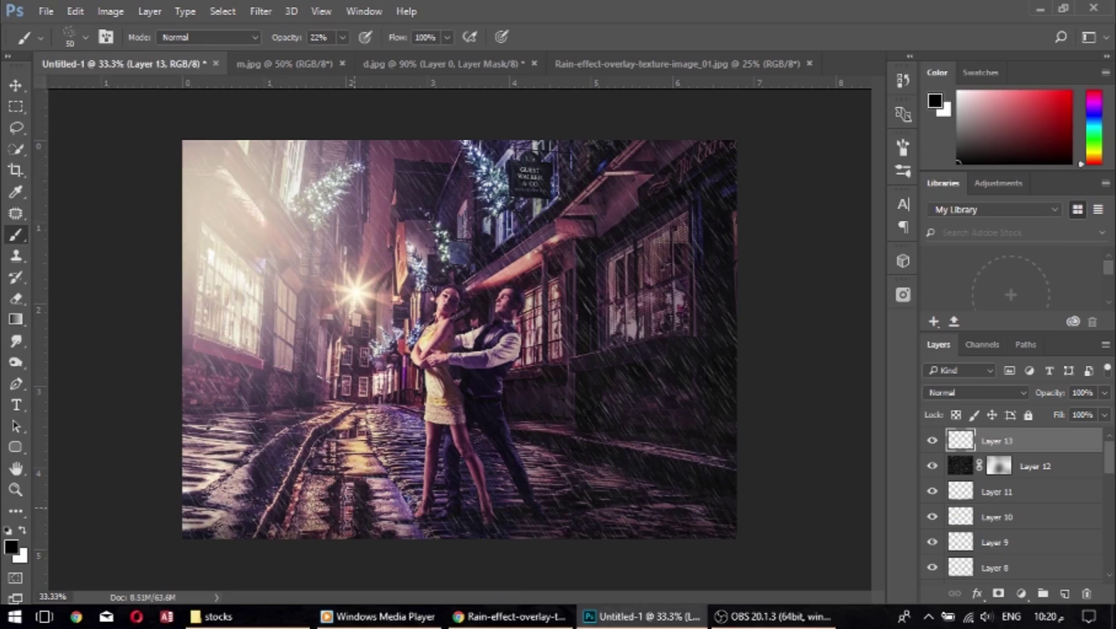
Set Layer 13 to Screen and paint white splashes near the bottom-right street.
{"action": "key", "text": "bracketright"}
{"action": "key", "text": "bracketright"}
{"action": "key", "text": "bracketright"}
{"action": "left_click", "coordinate": [24, 533]}
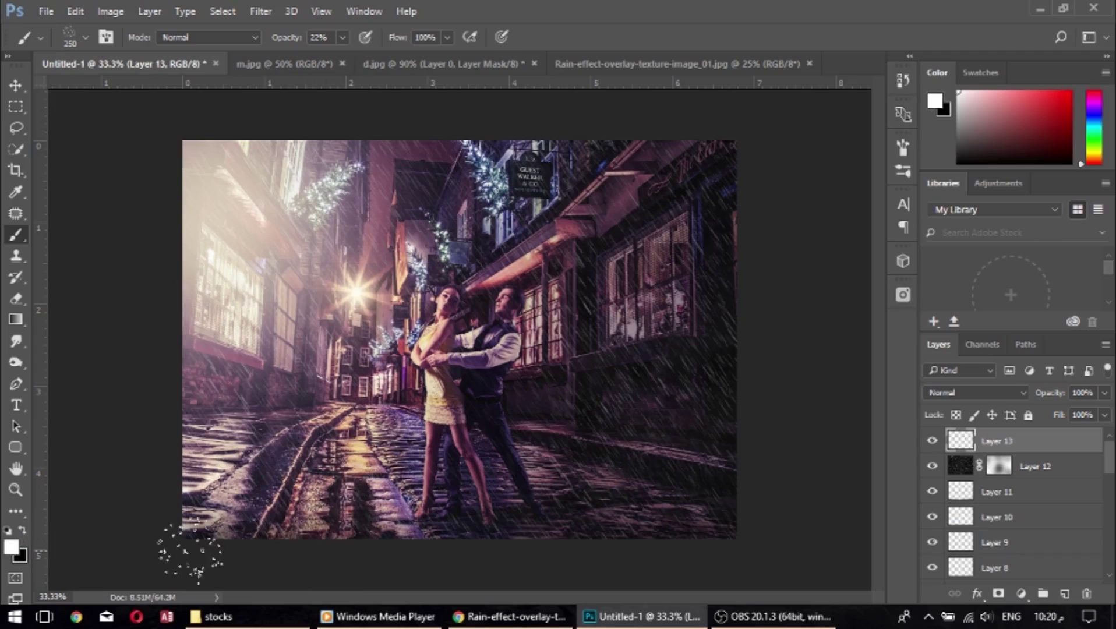
{"action": "key", "text": "bracketleft"}
{"action": "key", "text": "bracketleft"}
{"action": "key", "text": "bracketleft"}
{"action": "left_click", "coordinate": [976, 393]}
{"action": "left_click", "coordinate": [944, 171]}
{"action": "left_click_drag", "start_coordinate": [609, 543], "coordinate": [705, 518]}
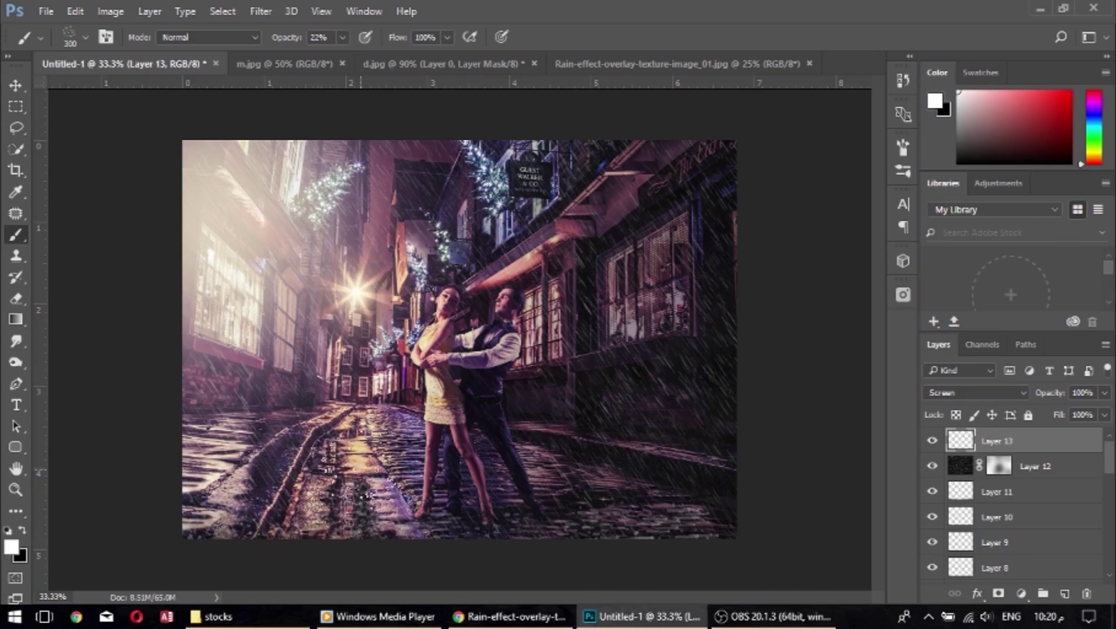
Paint wider white splashes along the street bottom with a 200 px splash brush at 100% opacity.
{"action": "left_click", "coordinate": [85, 36]}
{"action": "double_click", "coordinate": [192, 289]}
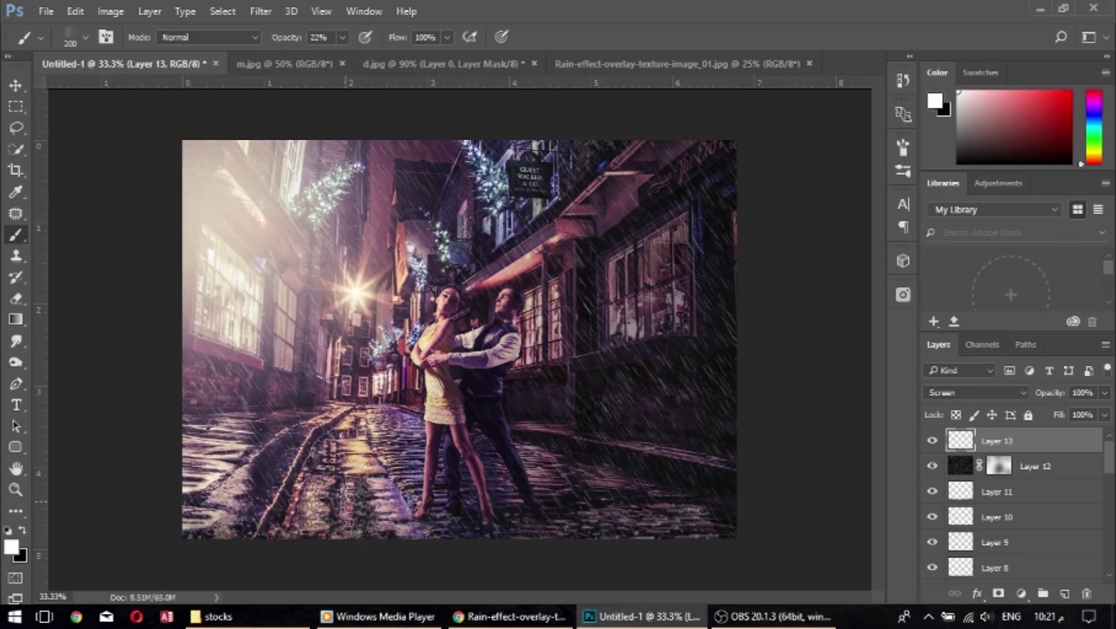
{"action": "key", "text": "0"}
{"action": "key", "text": "bracketright"}
{"action": "key", "text": "bracketright"}
{"action": "key", "text": "bracketright"}
{"action": "left_click_drag", "start_coordinate": [361, 524], "coordinate": [576, 582]}
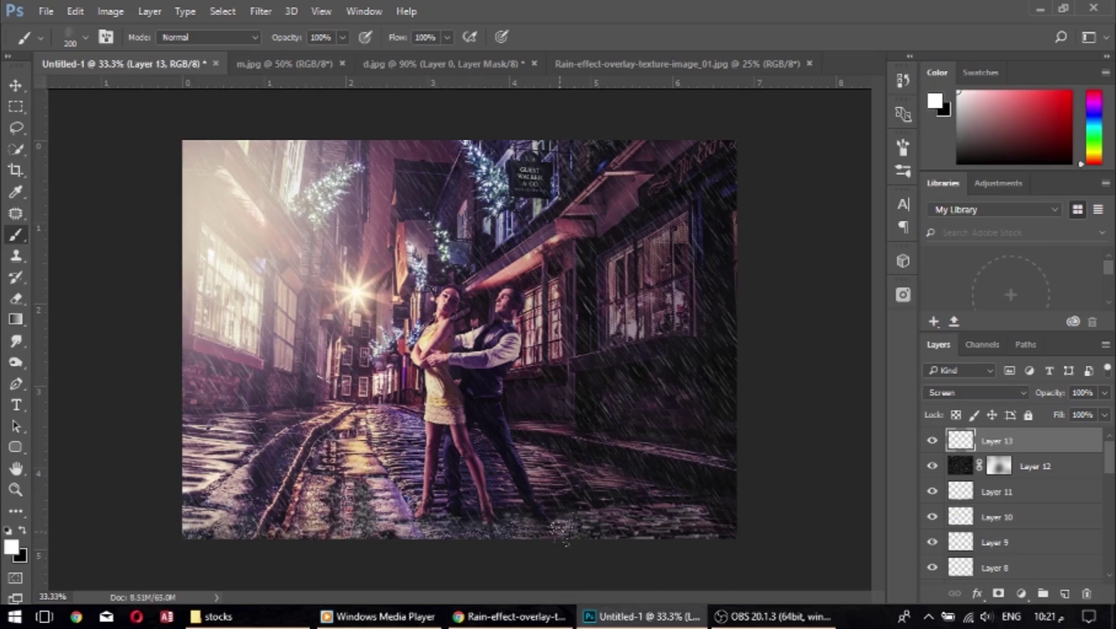
Add a layer mask to the splash layer and lower its opacity to 51%.
{"action": "left_click", "coordinate": [998, 593]}
{"action": "key", "text": "x"}
{"action": "key", "text": "ctrl+2"}
{"action": "key", "text": "x"}
{"action": "key", "text": "bracketleft"}
{"action": "key", "text": "bracketleft"}
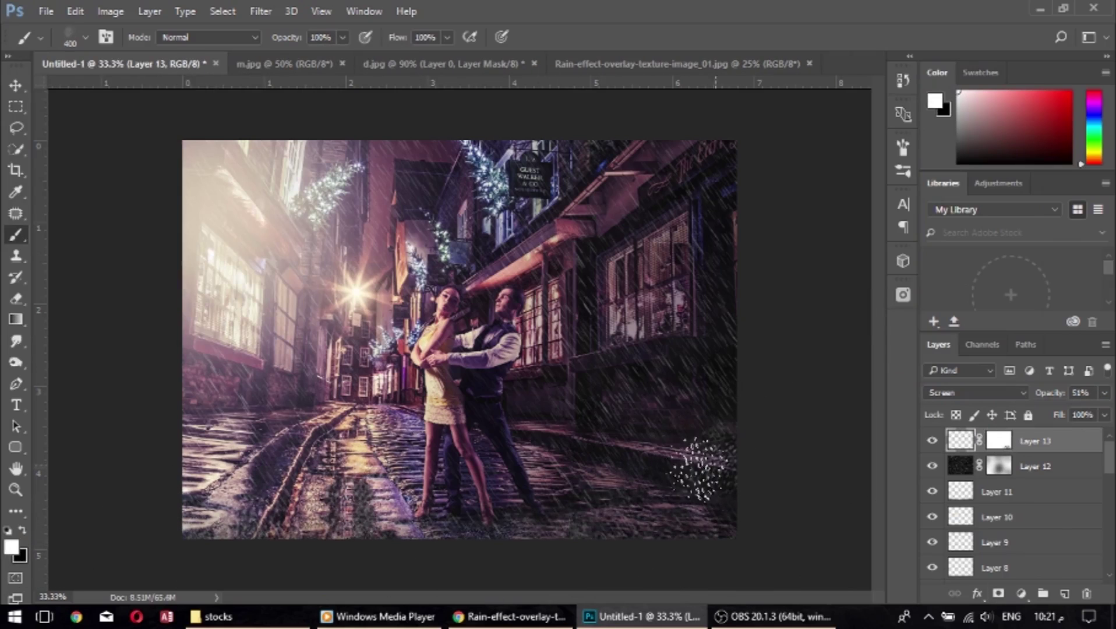
Paint black in the mask with a soft round brush to hide part of the splashes.
{"action": "left_click", "coordinate": [85, 37]}
{"action": "double_click", "coordinate": [140, 215]}
{"action": "key", "text": "ctrl+backslash"}
{"action": "key", "text": "x"}
{"action": "left_click_drag", "start_coordinate": [710, 529], "coordinate": [764, 507]}
{"action": "key", "text": "bracketleft"}
{"action": "key", "text": "bracketleft"}
{"action": "key", "text": "bracketleft"}
{"action": "key", "text": "ctrl+2"}
{"action": "key", "text": "x"}
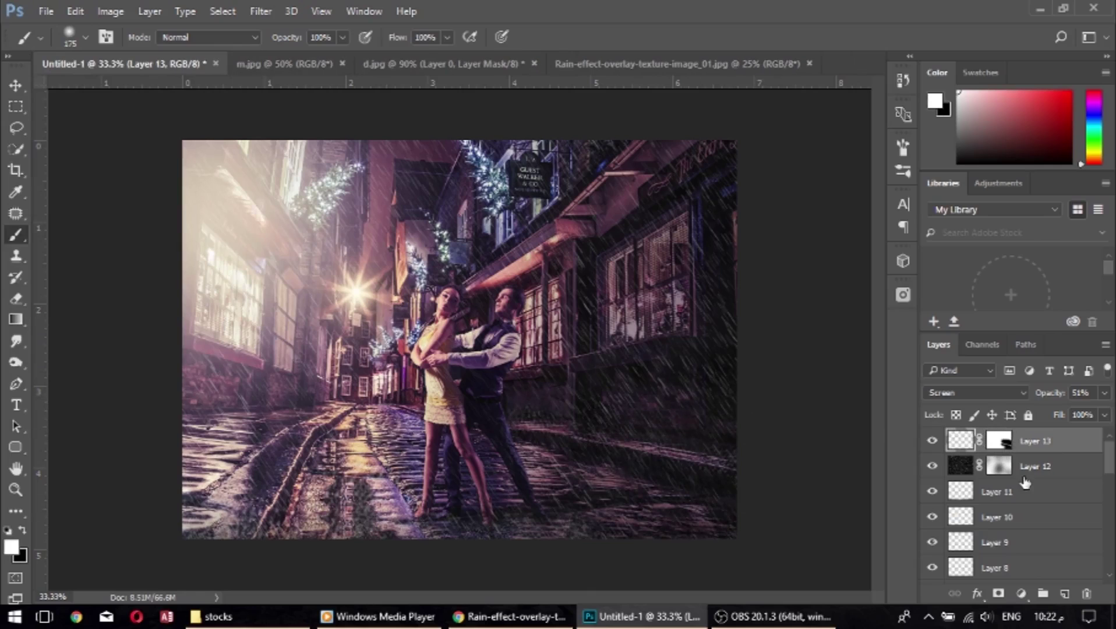
{"action": "left_click", "coordinate": [1020, 593]}
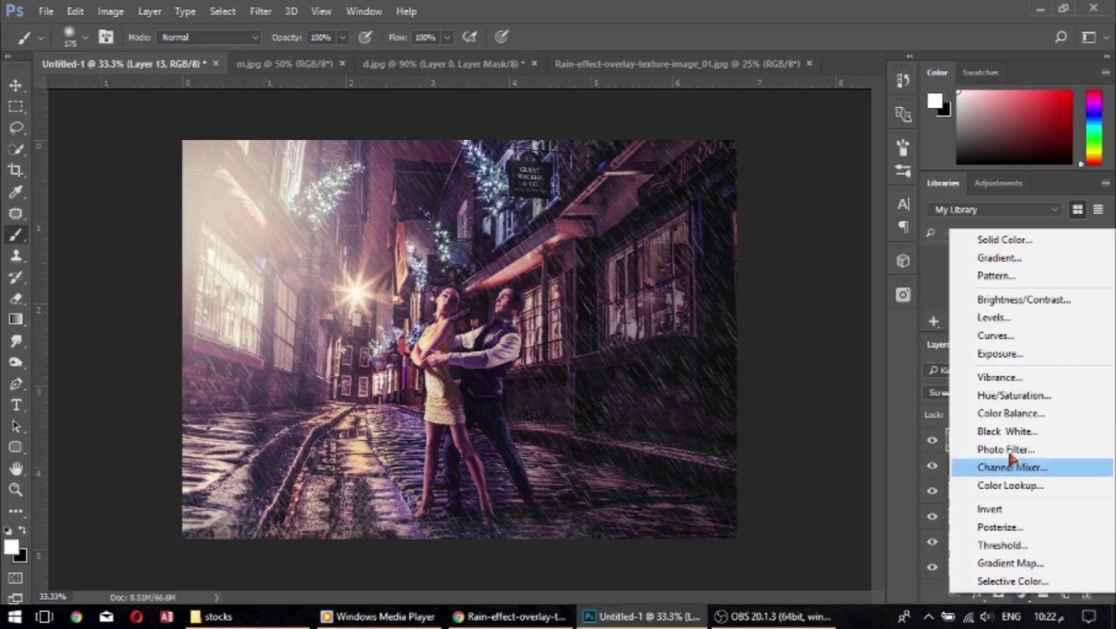
Add a Curves layer that lifts the RGB black point and bends the Blue curve upward.
{"action": "left_click", "coordinate": [995, 336]}
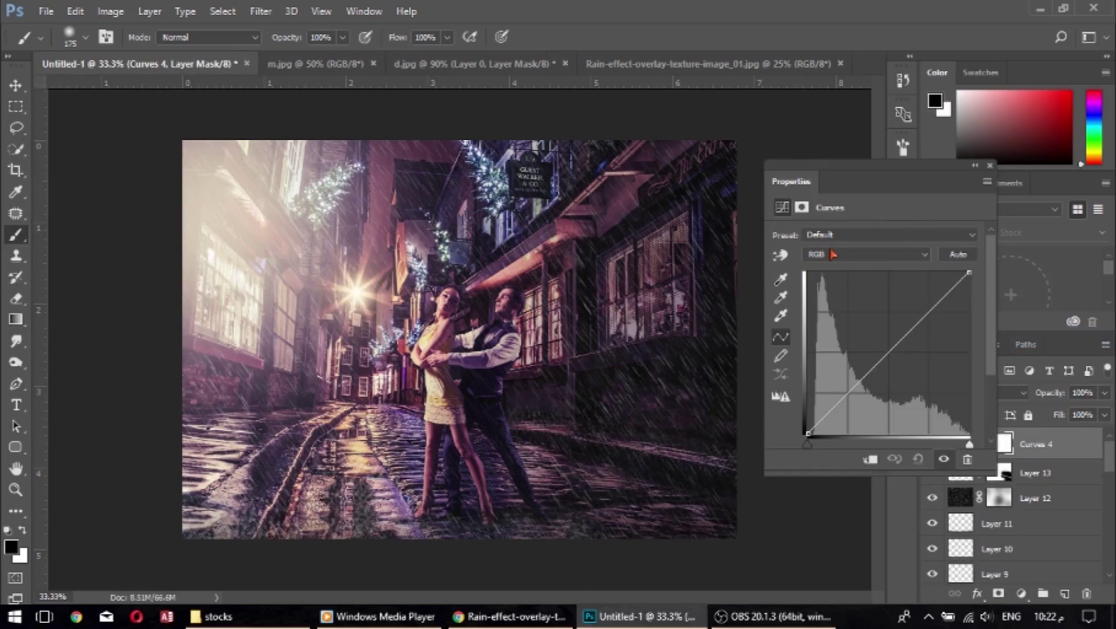
{"action": "left_click_drag", "start_coordinate": [808, 433], "coordinate": [807, 433]}
{"action": "left_click", "coordinate": [861, 254]}
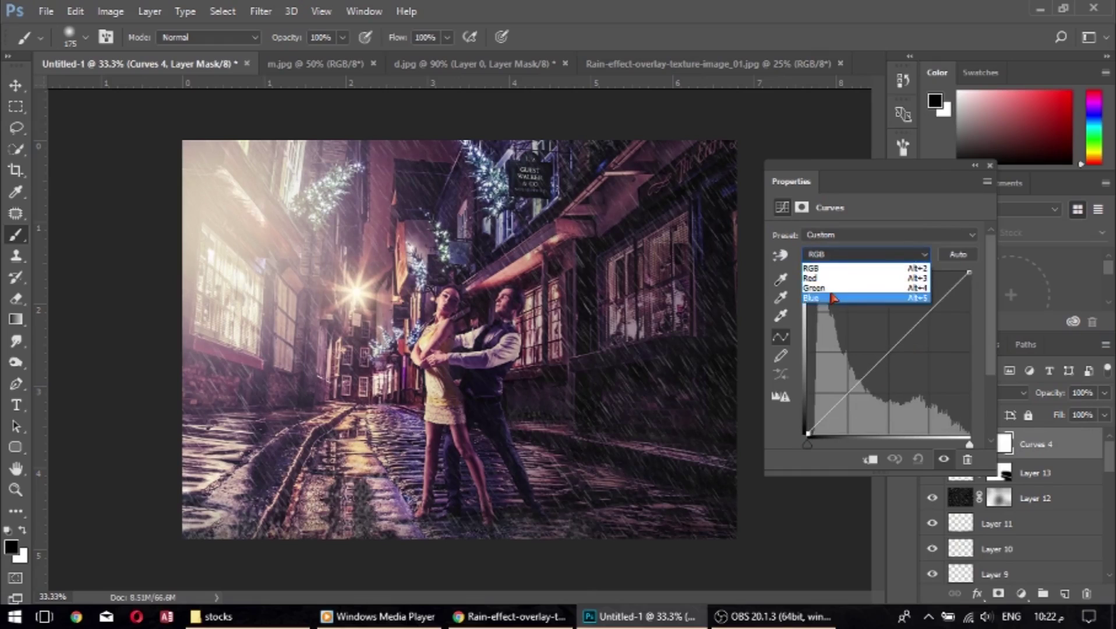
{"action": "left_click", "coordinate": [844, 297]}
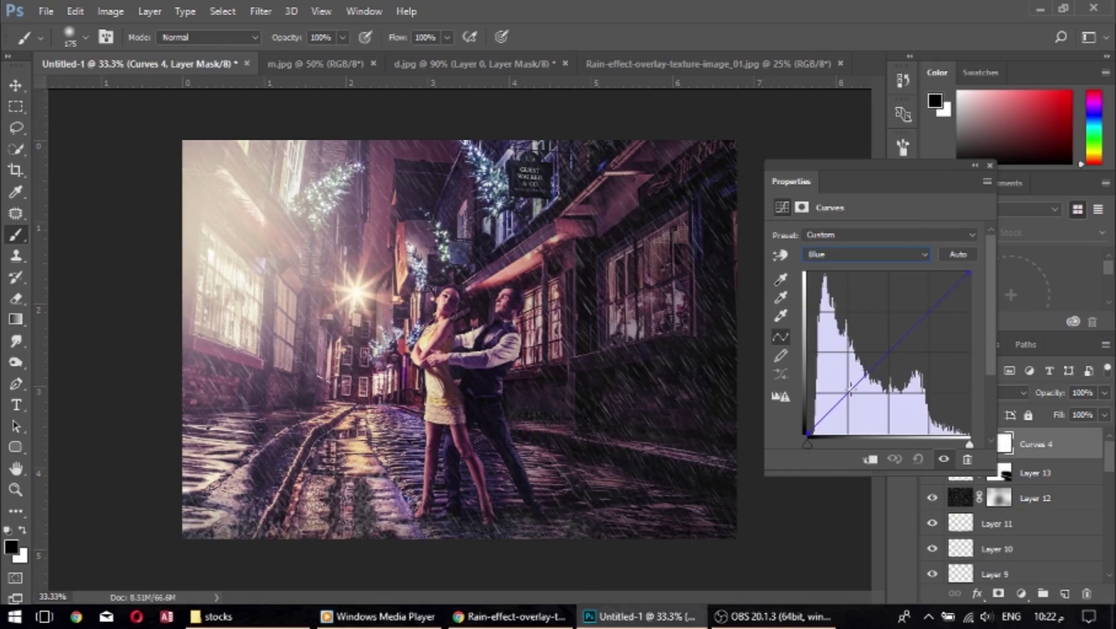
{"action": "left_click_drag", "start_coordinate": [907, 329], "coordinate": [910, 321]}
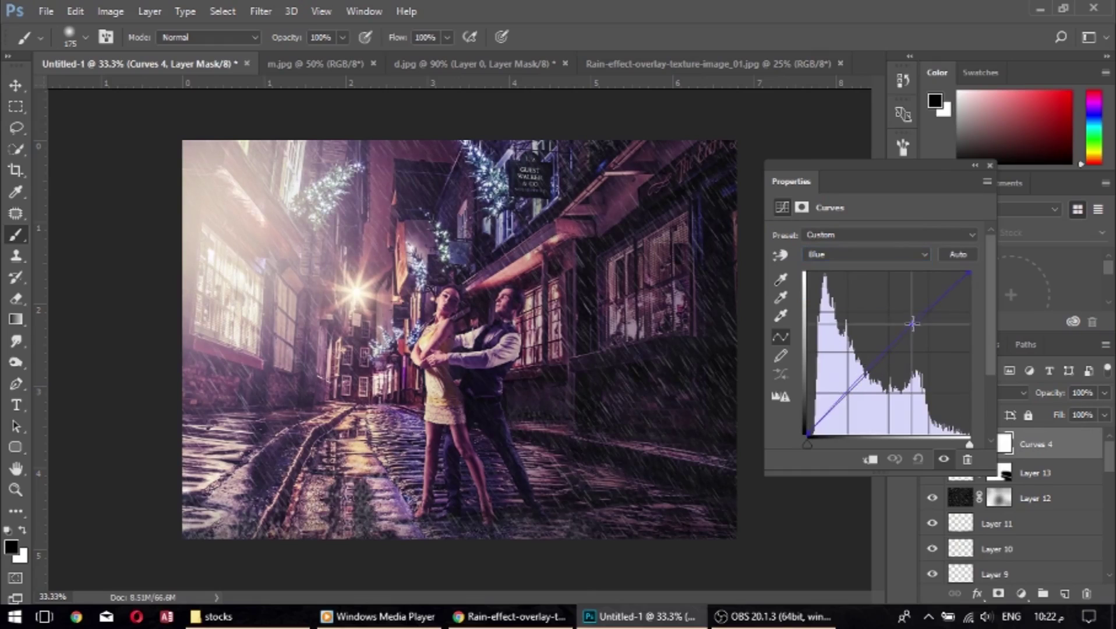
{"action": "left_click", "coordinate": [868, 369]}
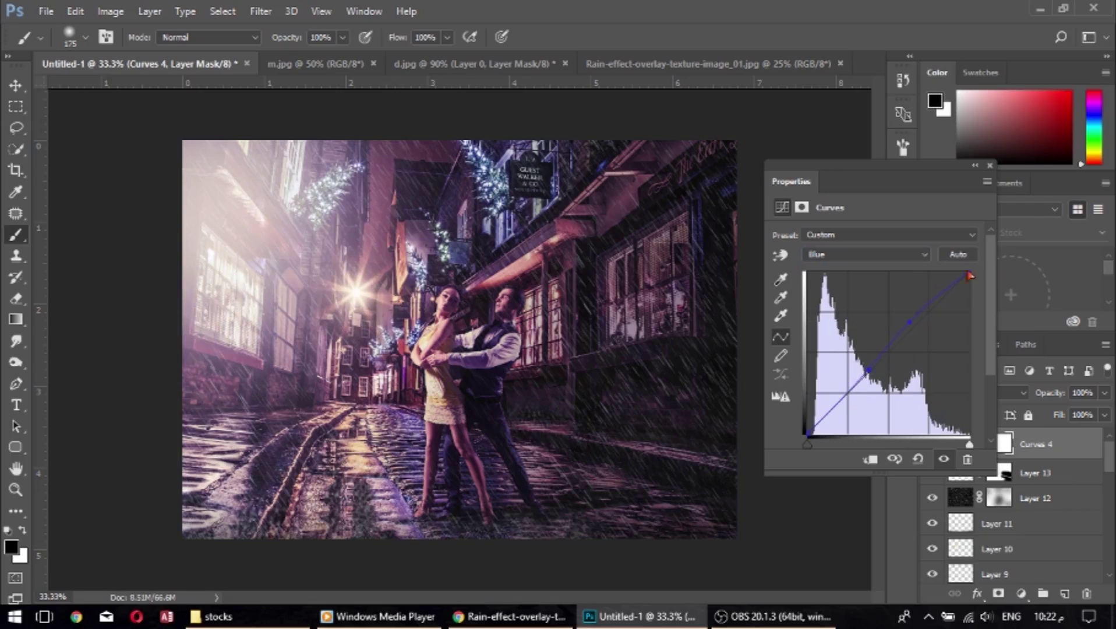
{"action": "left_click", "coordinate": [990, 166]}
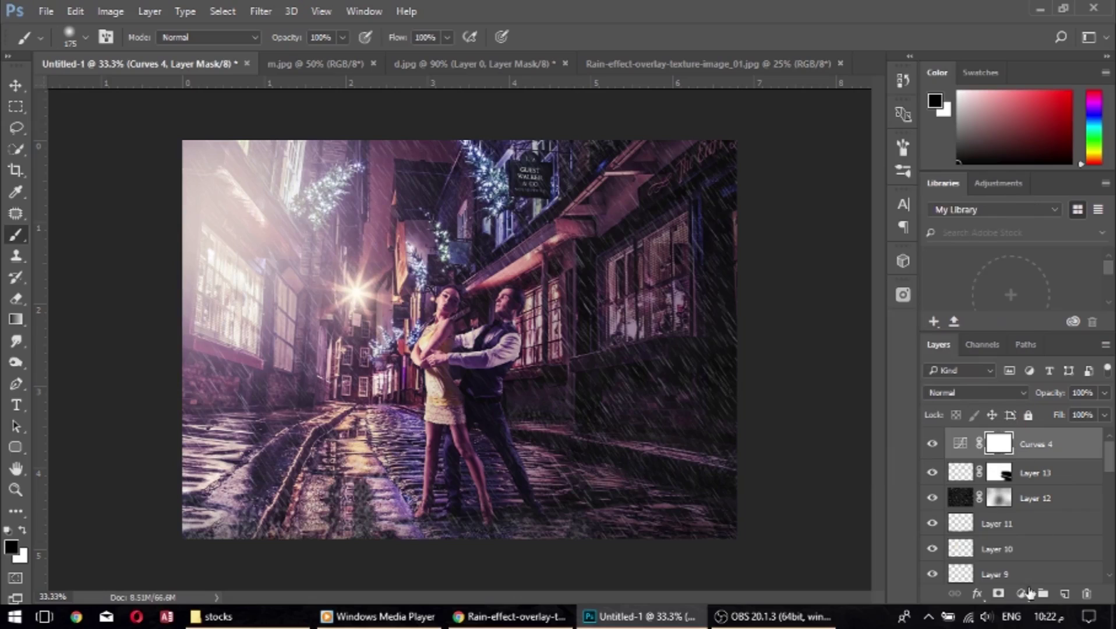
{"action": "left_click", "coordinate": [1021, 593]}
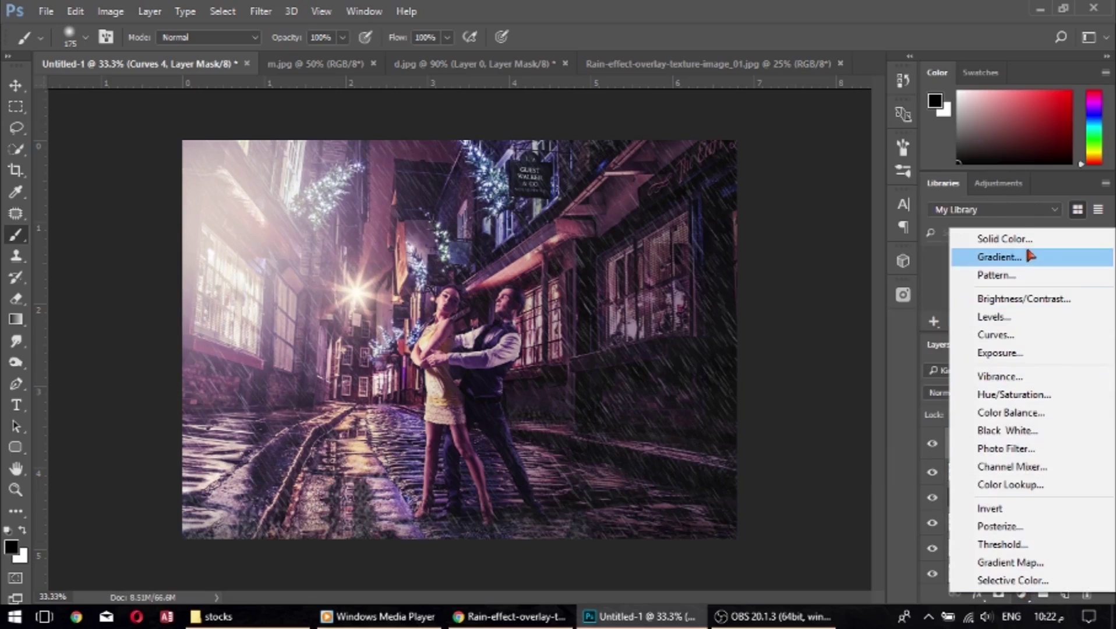
Stamp all visible layers into a new merged layer set to Linear Light.
{"action": "left_click", "coordinate": [906, 461]}
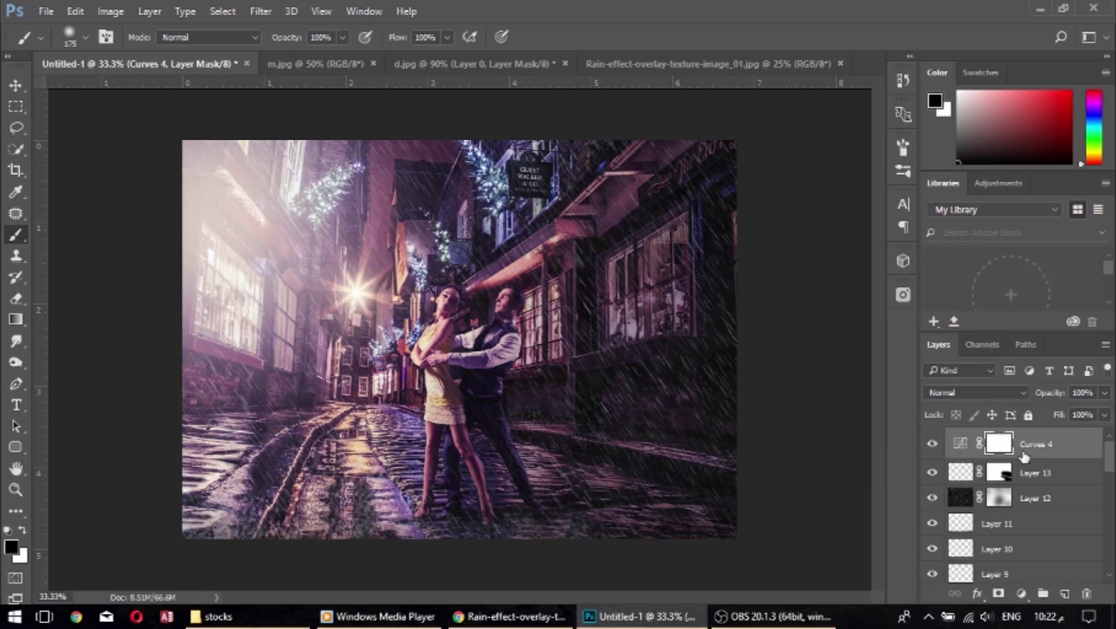
{"action": "key", "text": "ctrl+shift+alt+e"}
{"action": "key", "text": "x"}
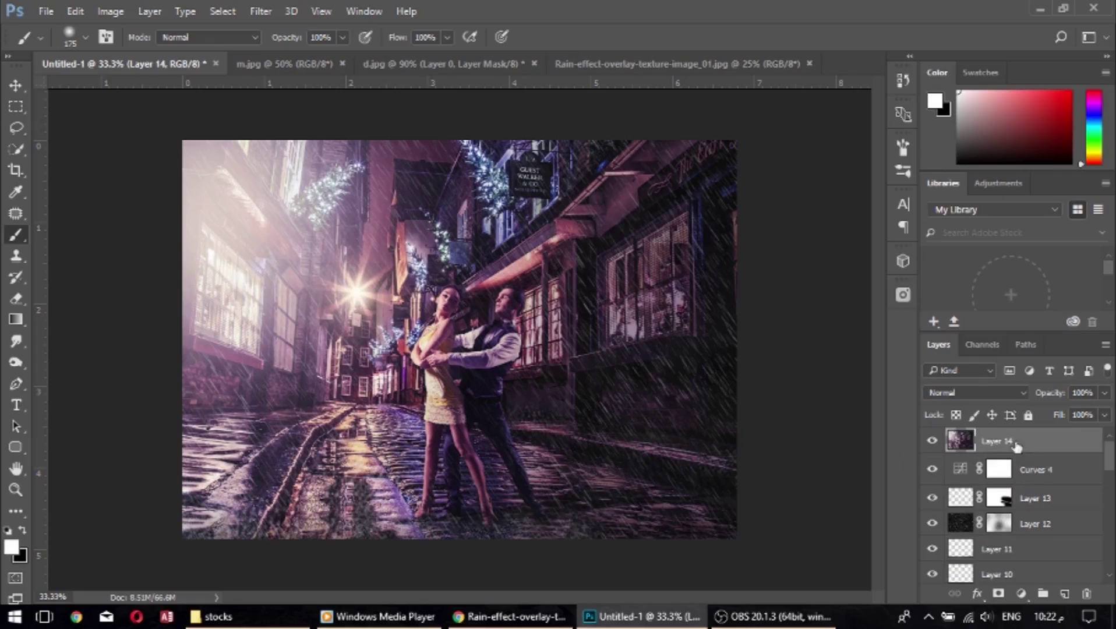
{"action": "left_click", "coordinate": [996, 394]}
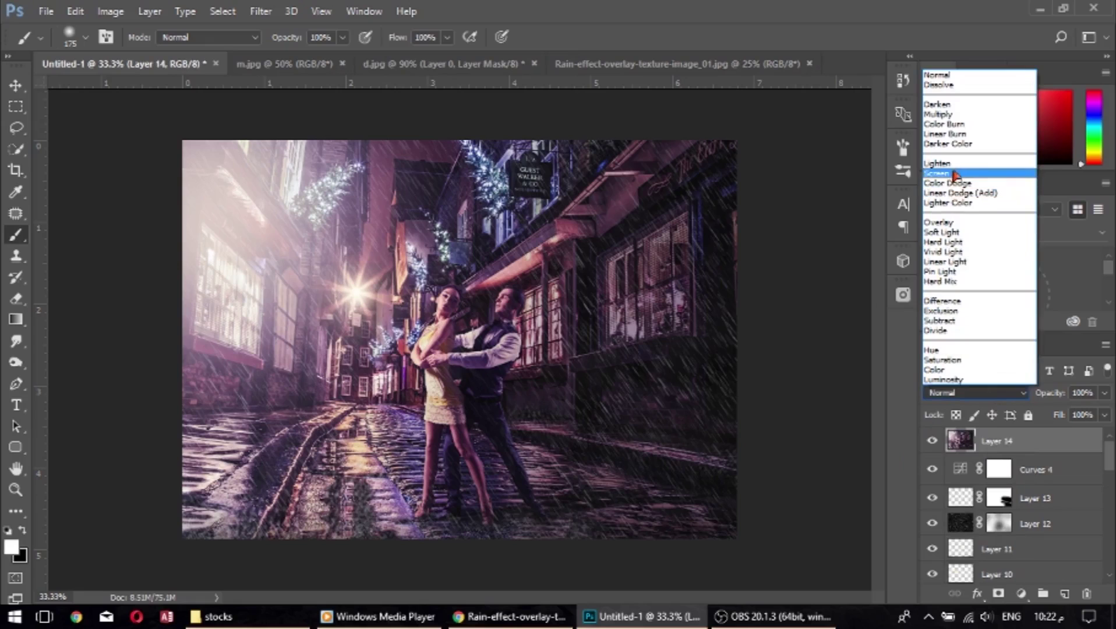
{"action": "key", "text": "Escape"}
{"action": "key", "text": "shift+alt+j"}
Apply a High Pass filter with a 0.6 px radius to the merged layer.
{"action": "left_click", "coordinate": [261, 11]}
{"action": "mouse_move", "coordinate": [357, 331]}
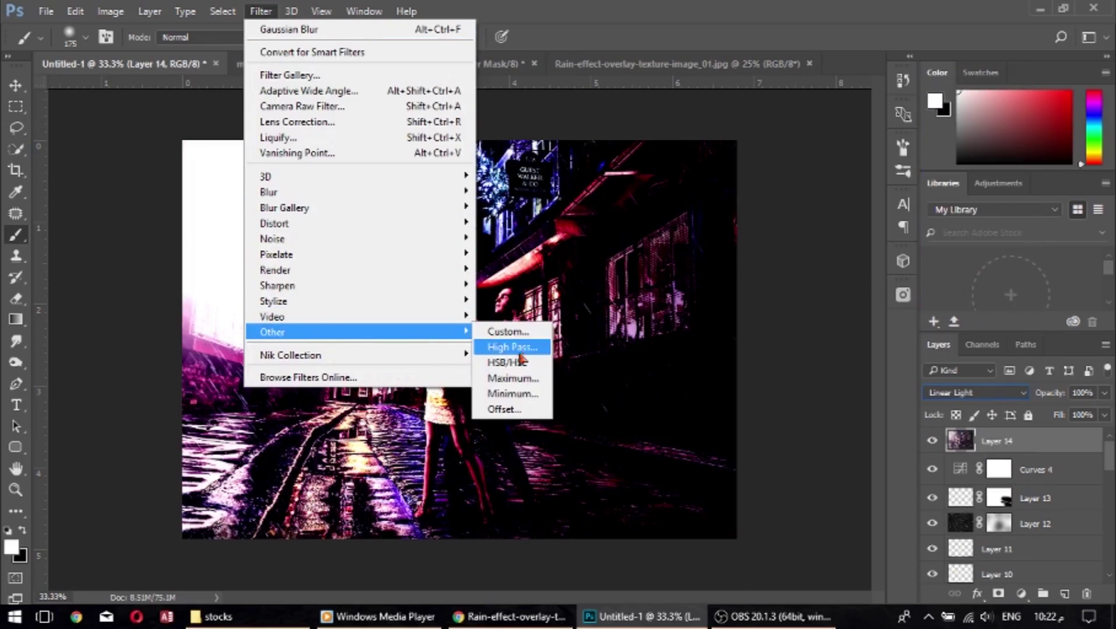
{"action": "left_click", "coordinate": [495, 348]}
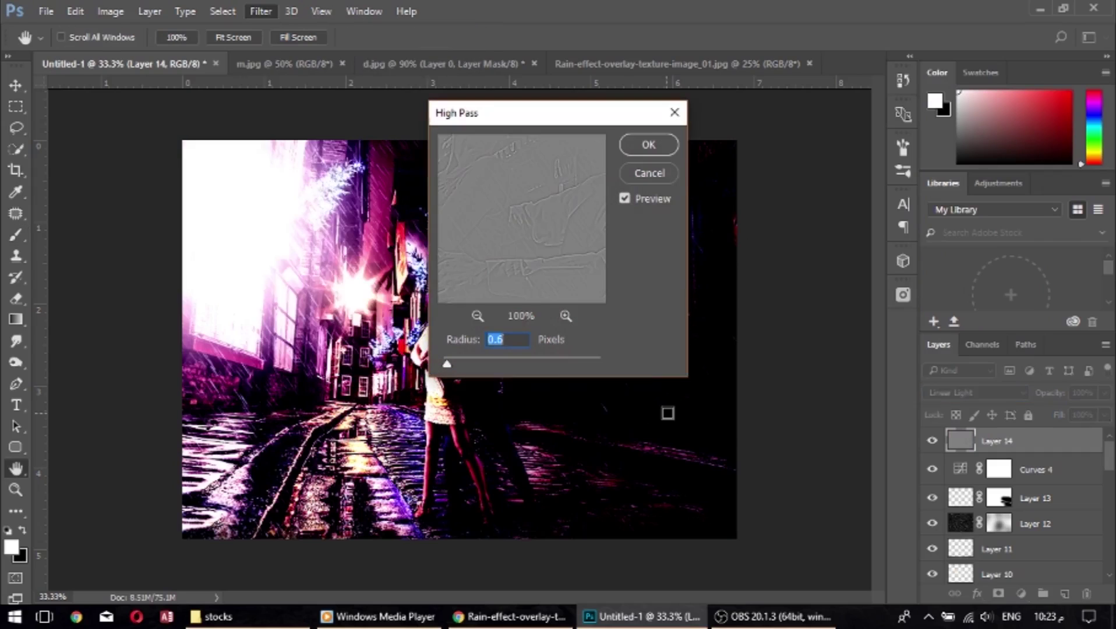
{"action": "left_click_drag", "start_coordinate": [530, 124], "coordinate": [874, 198]}
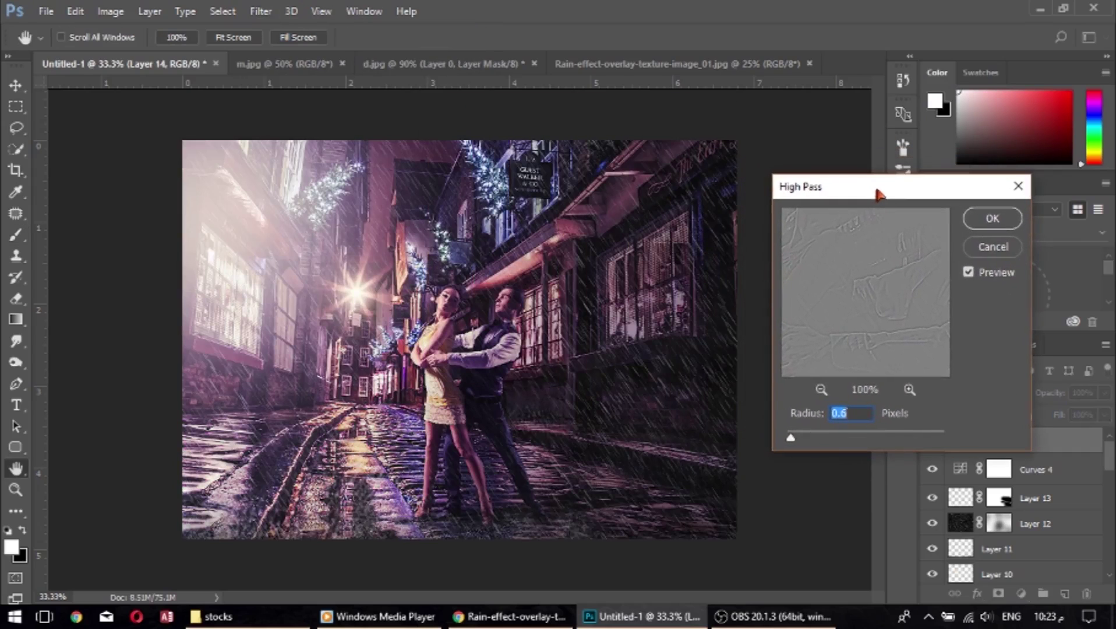
{"action": "left_click", "coordinate": [854, 413]}
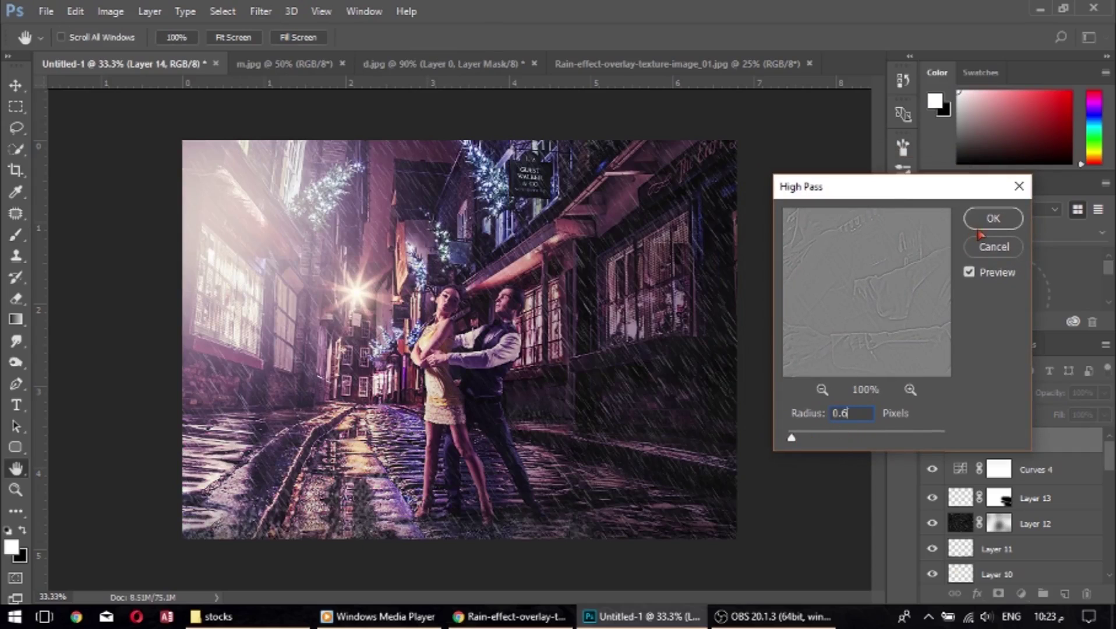
{"action": "left_click", "coordinate": [992, 220]}
{"action": "key", "text": "b"}
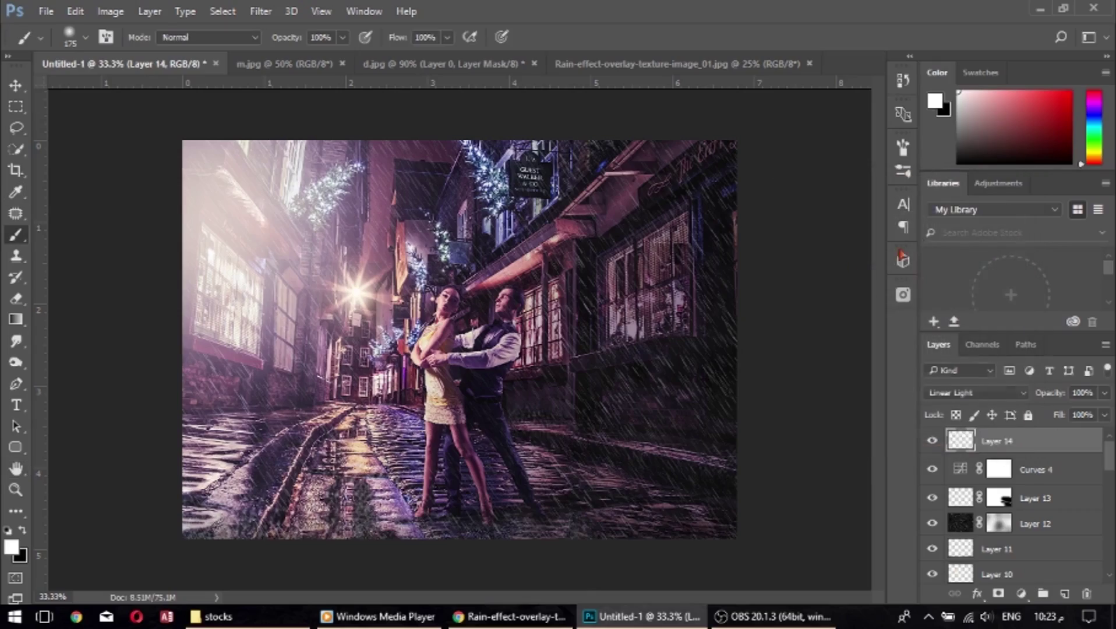